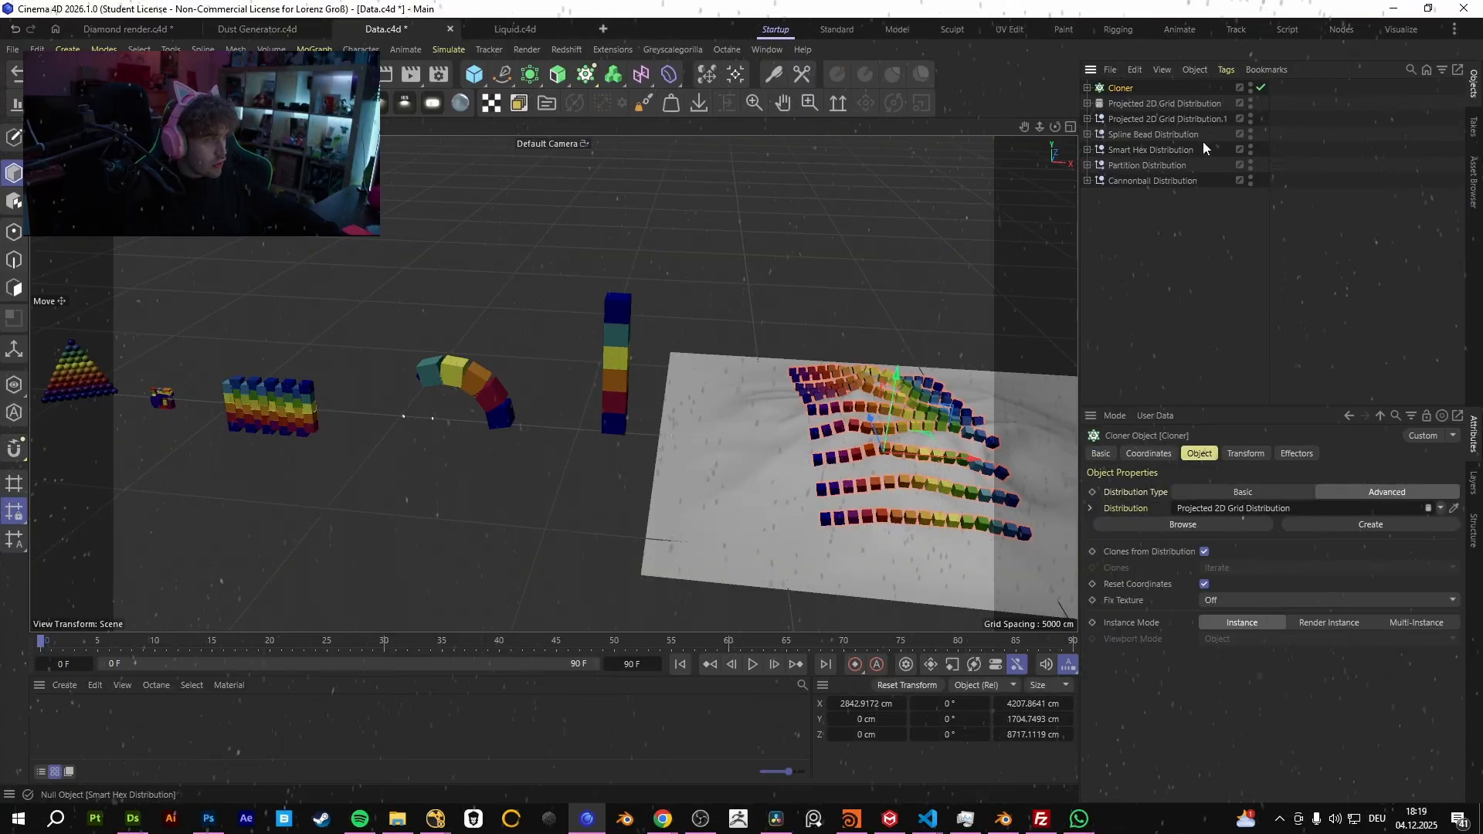
# - Select the cloner of the sphere pyramid and expand the Cannonball Distribution group
pyautogui.moveTo(476, 79); pyautogui.dragTo(525, 101)
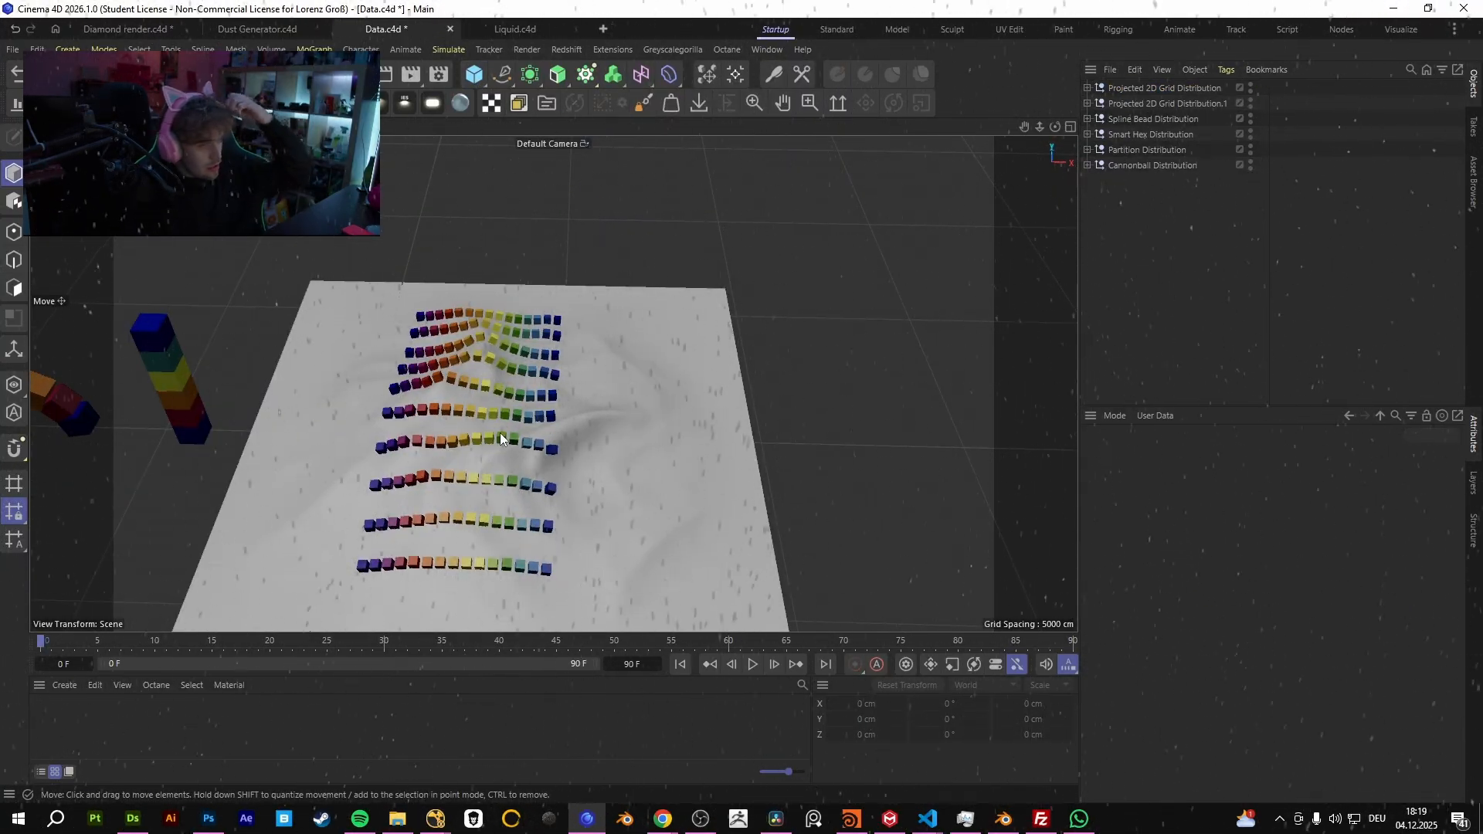
pyautogui.keyDown('alt'); pyautogui.moveTo(504, 432); pyautogui.dragTo(509, 384); pyautogui.keyUp('alt')
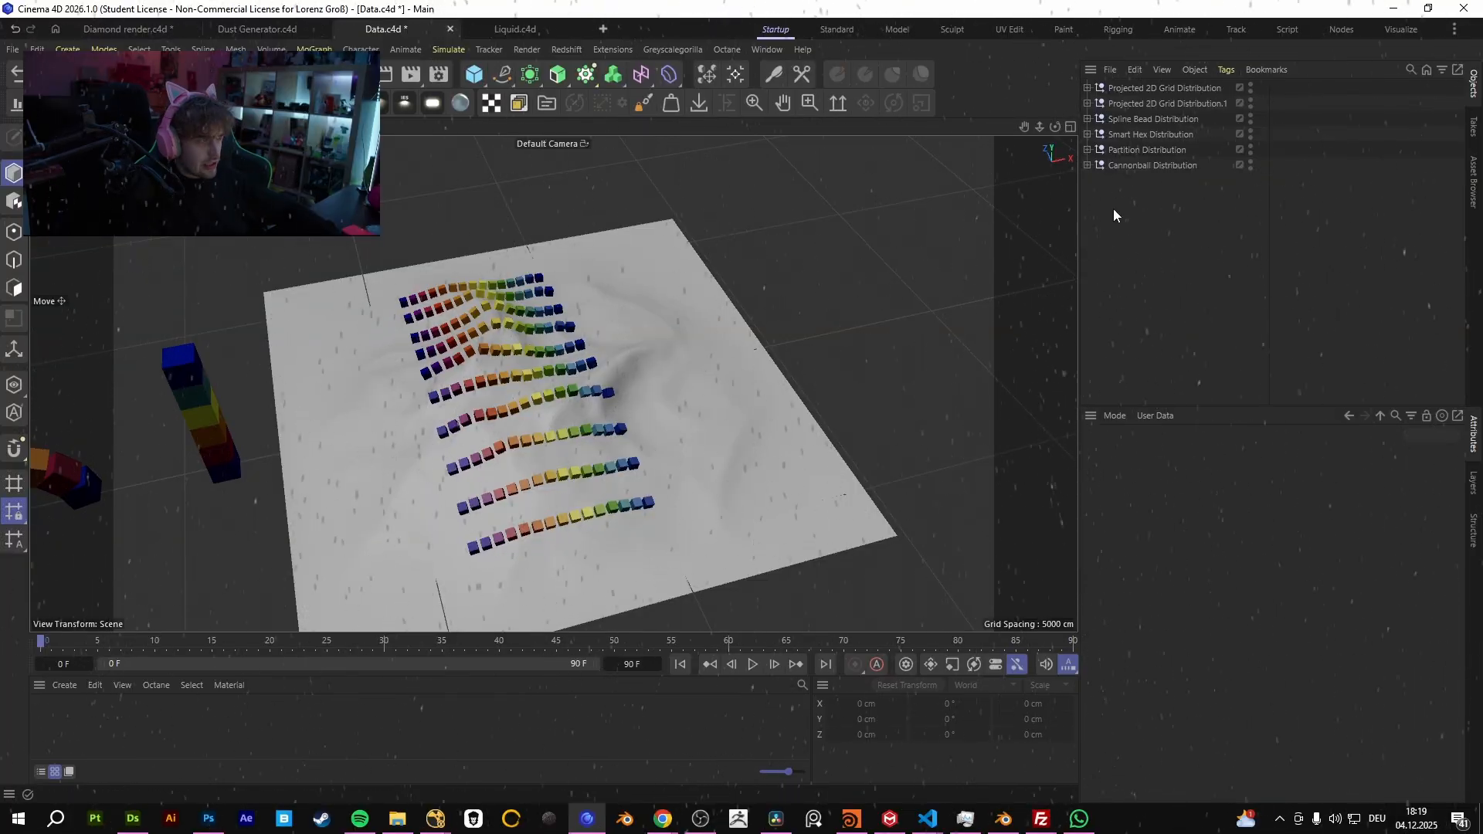
pyautogui.keyDown('alt'); pyautogui.moveTo(1012, 155); pyautogui.dragTo(617, 299); pyautogui.keyUp('alt')
pyautogui.scroll(4, 618, 299)
pyautogui.click(536, 320)
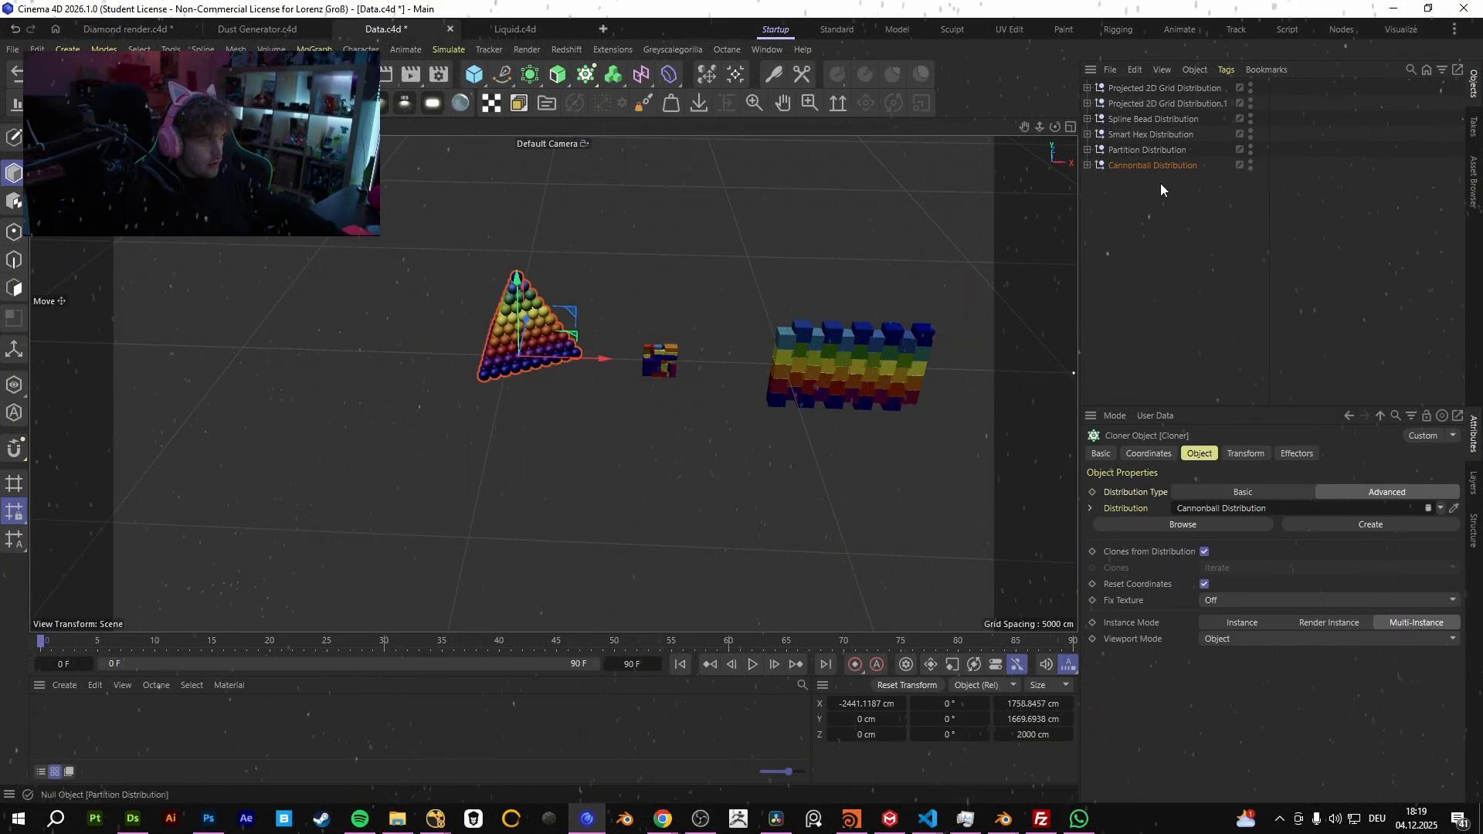
pyautogui.click(1087, 166)
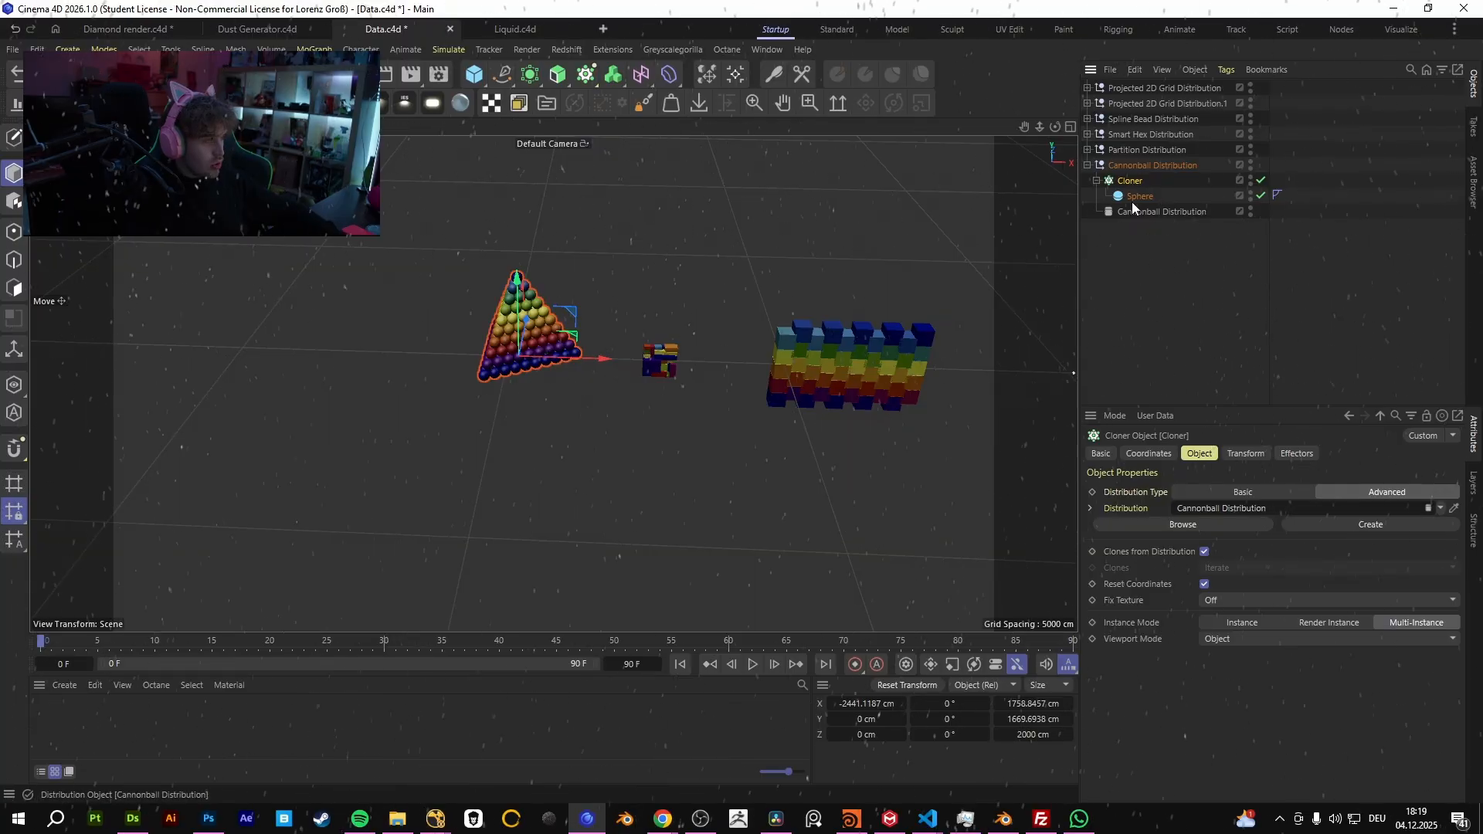
# - Examine the sphere pyramid up close and check the settings of its Cannonball Distribution object
pyautogui.keyDown('alt'); pyautogui.moveTo(525, 447); pyautogui.dragTo(508, 345); pyautogui.keyUp('alt')
pyautogui.scroll(4, 587, 345)
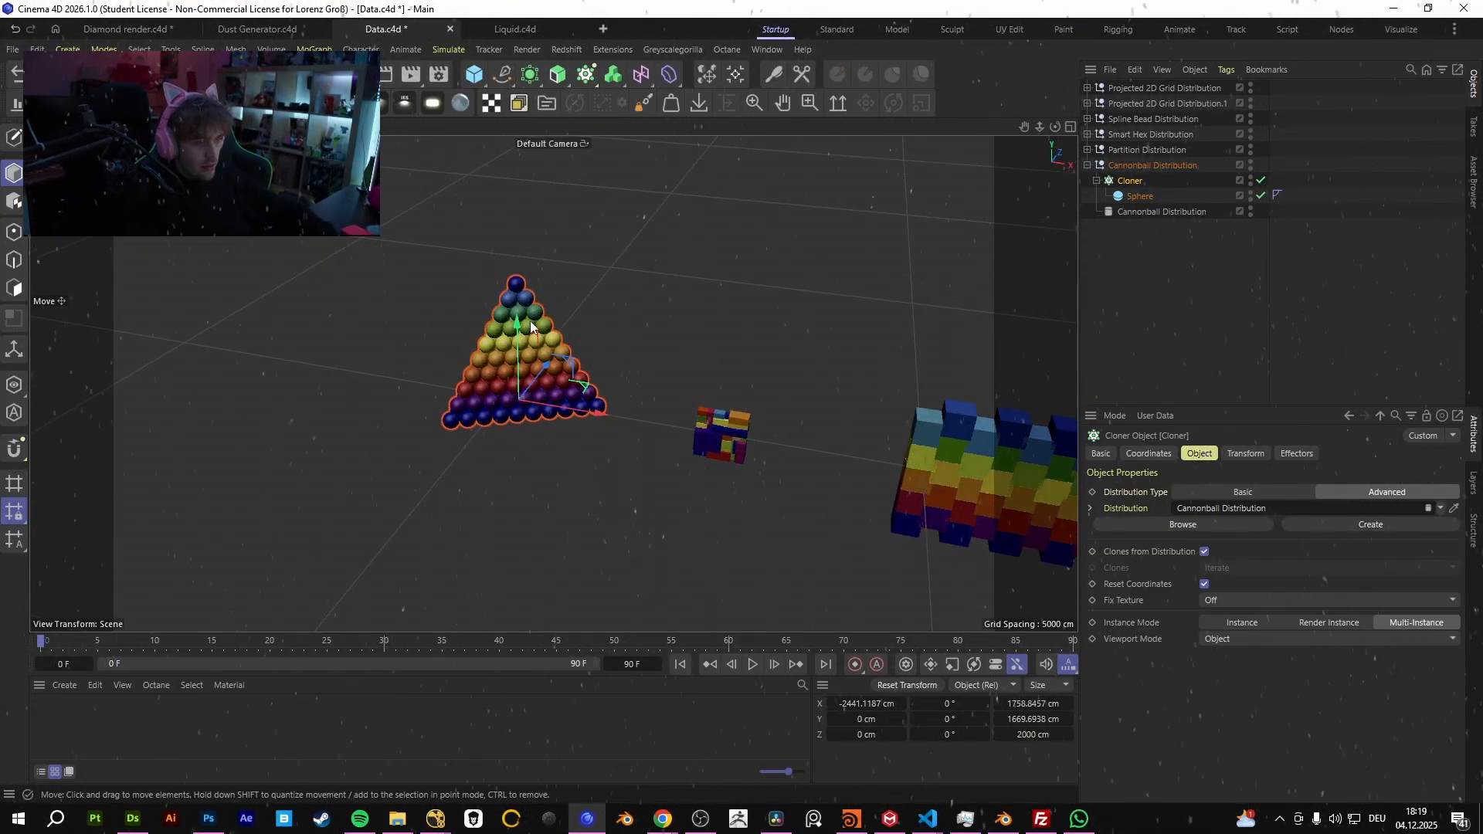
pyautogui.scroll(4, 507, 344)
pyautogui.moveTo(548, 334)
pyautogui.keyDown('alt'); pyautogui.mouseDown()
pyautogui.moveTo(567, 334)
pyautogui.moveTo(530, 327)
pyautogui.mouseUp(); pyautogui.keyUp('alt')
pyautogui.scroll(2, 530, 328)
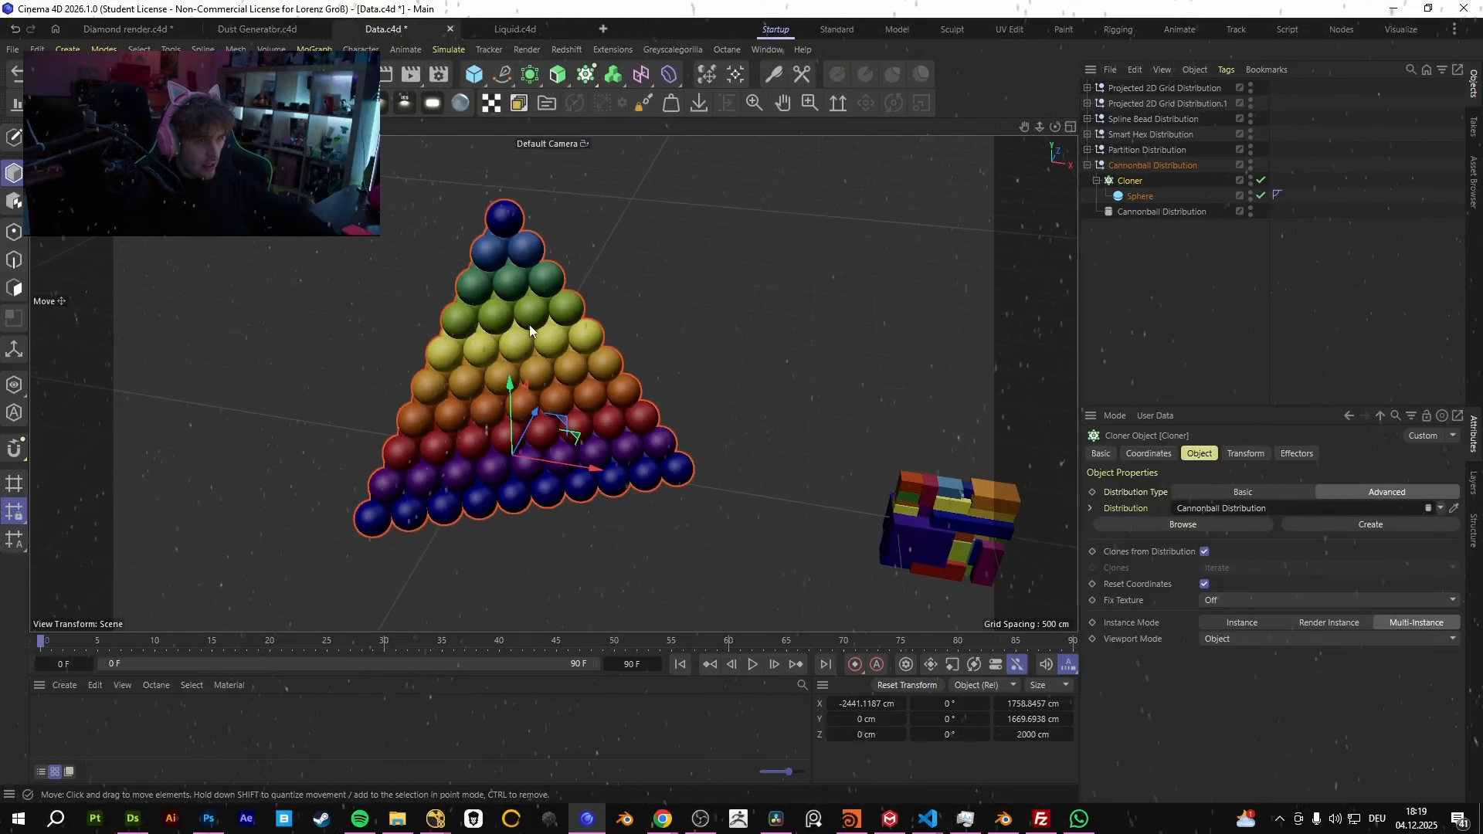
pyautogui.click(1162, 212)
pyautogui.moveTo(1243, 559); pyautogui.dragTo(1230, 558)
pyautogui.click(1230, 253)
pyautogui.scroll(-5, 528, 350)
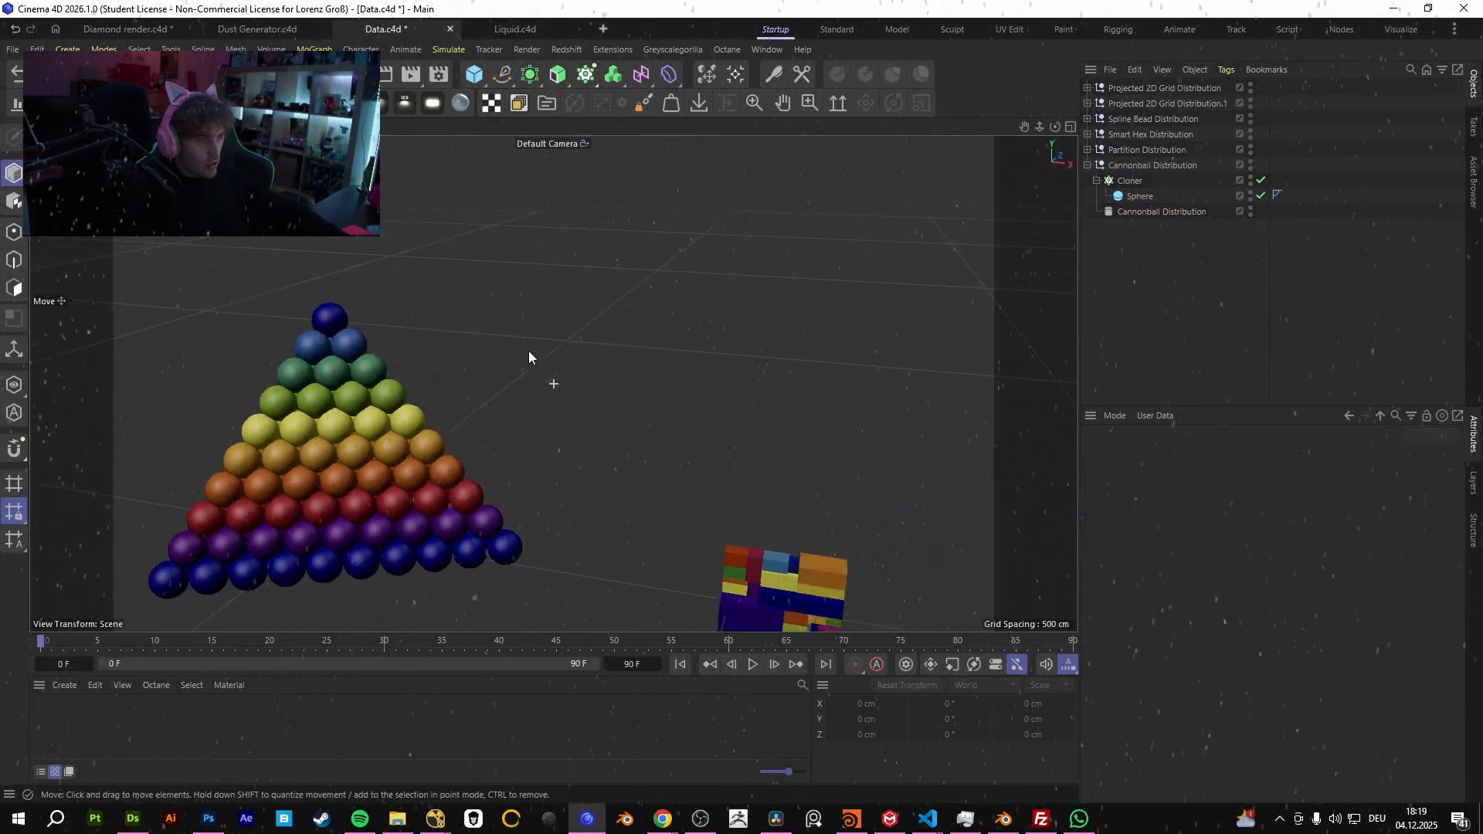
# - Add a Cloner, set its distribution type to Advanced and browse the available distributions
pyautogui.click(585, 74)
pyautogui.click(1387, 492)
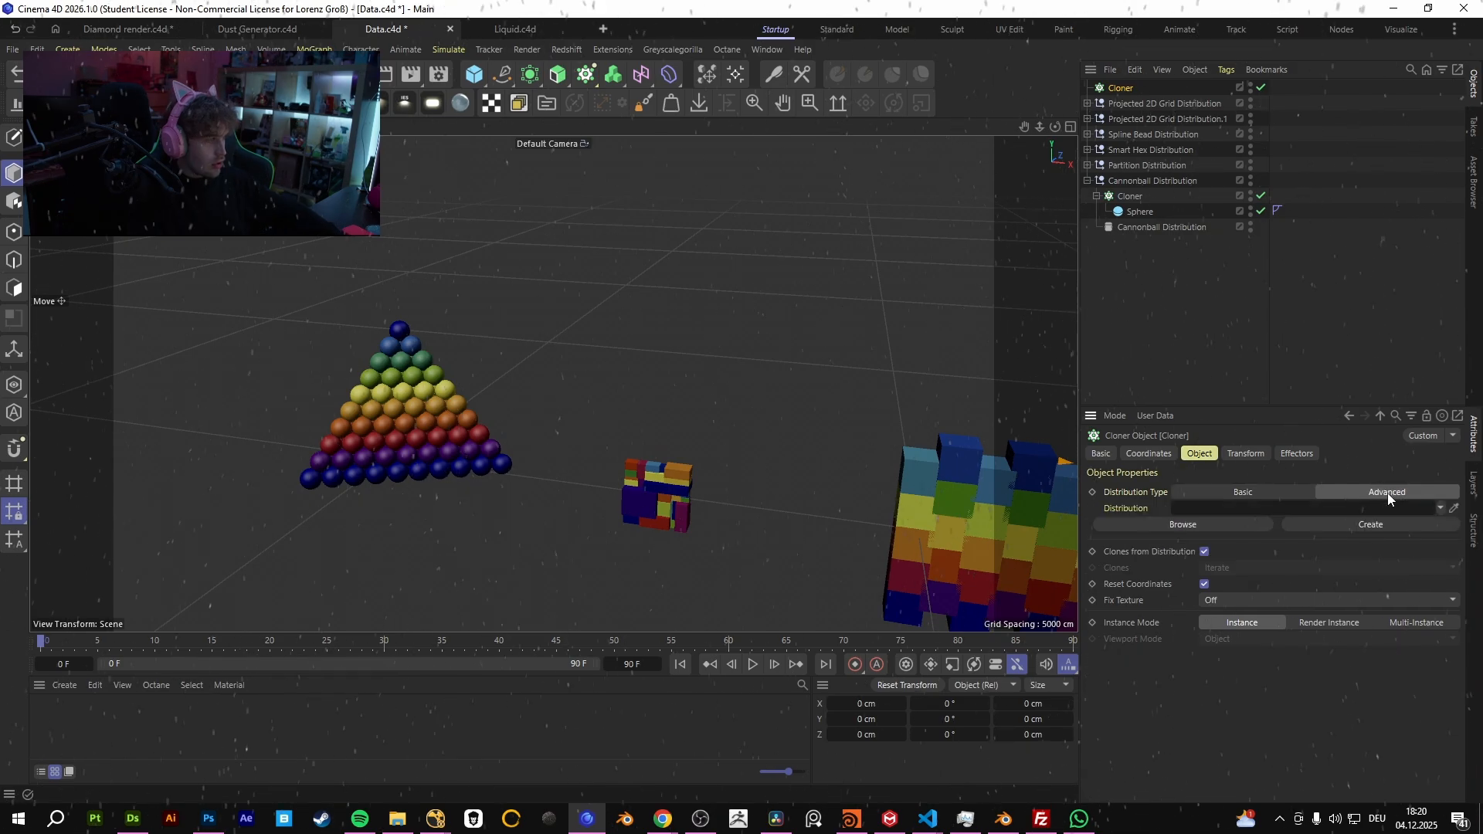
pyautogui.click(1189, 525)
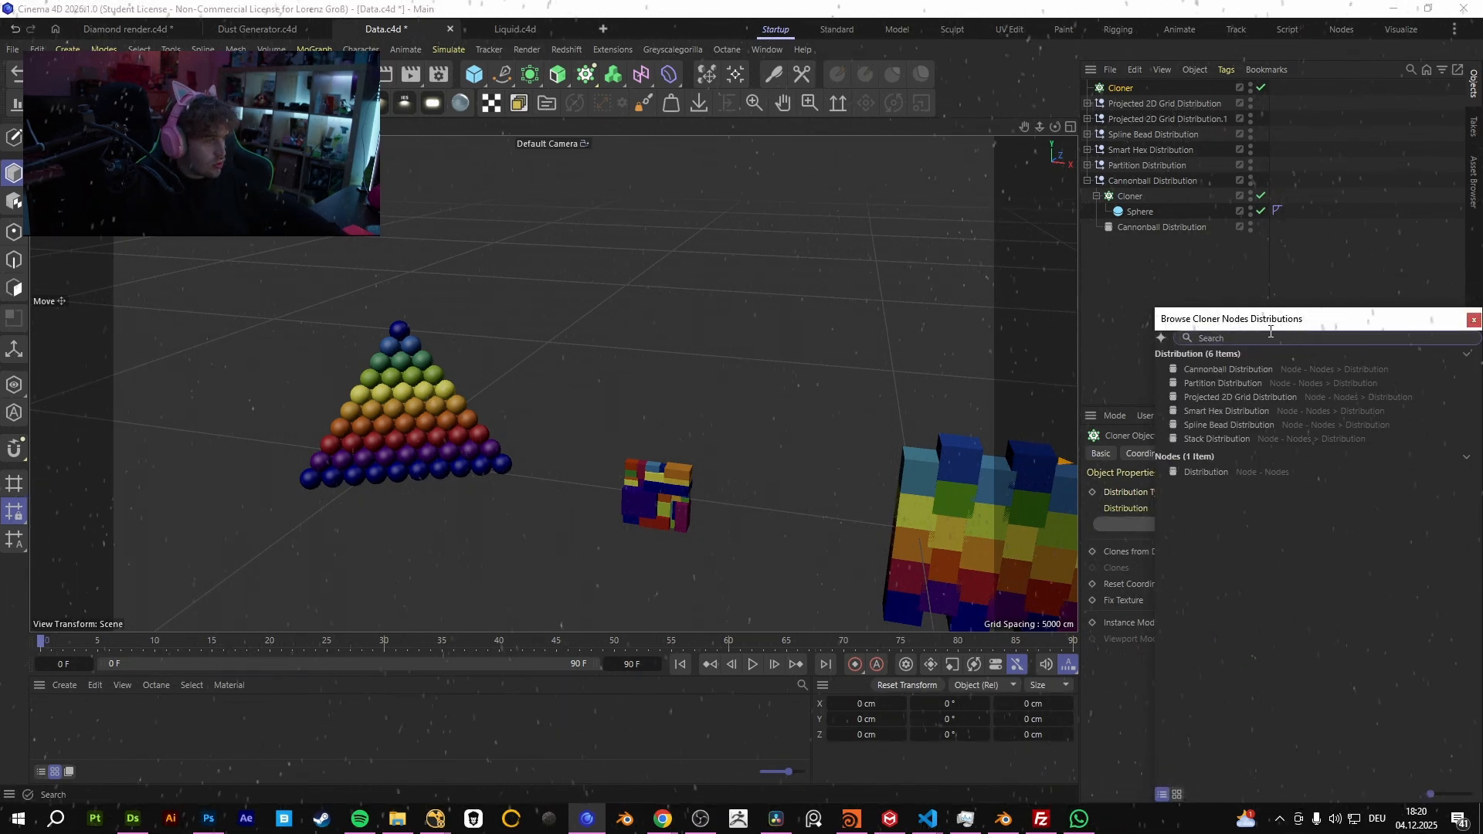
pyautogui.click(910, 249)
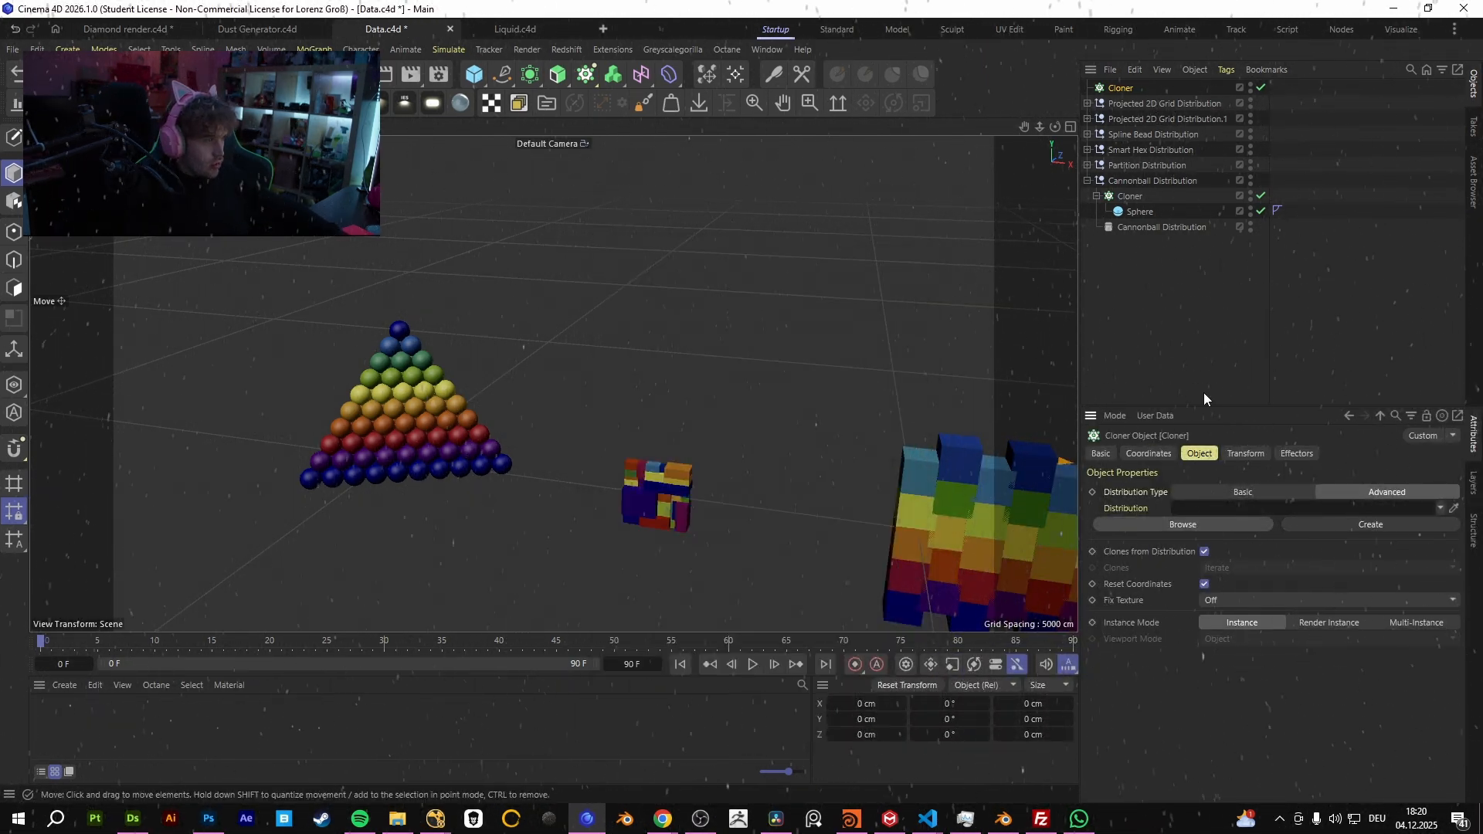
# - Create a new custom distribution for the cloner and inspect its Compose Container node in the node editor
pyautogui.click(1367, 524)
pyautogui.moveTo(1045, 278); pyautogui.dragTo(600, 162)
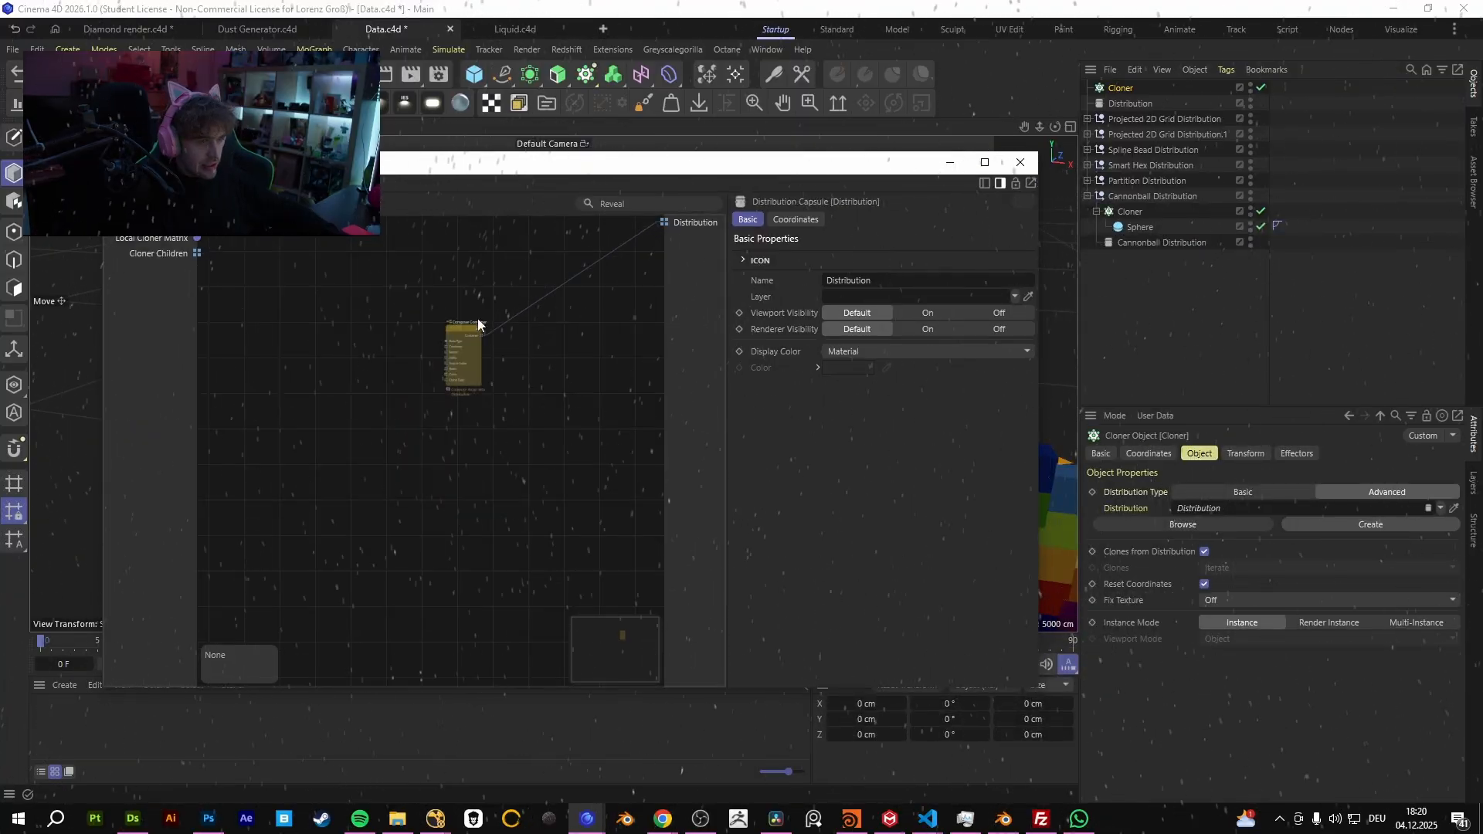
pyautogui.scroll(2, 464, 379)
pyautogui.moveTo(455, 378); pyautogui.dragTo(440, 261)
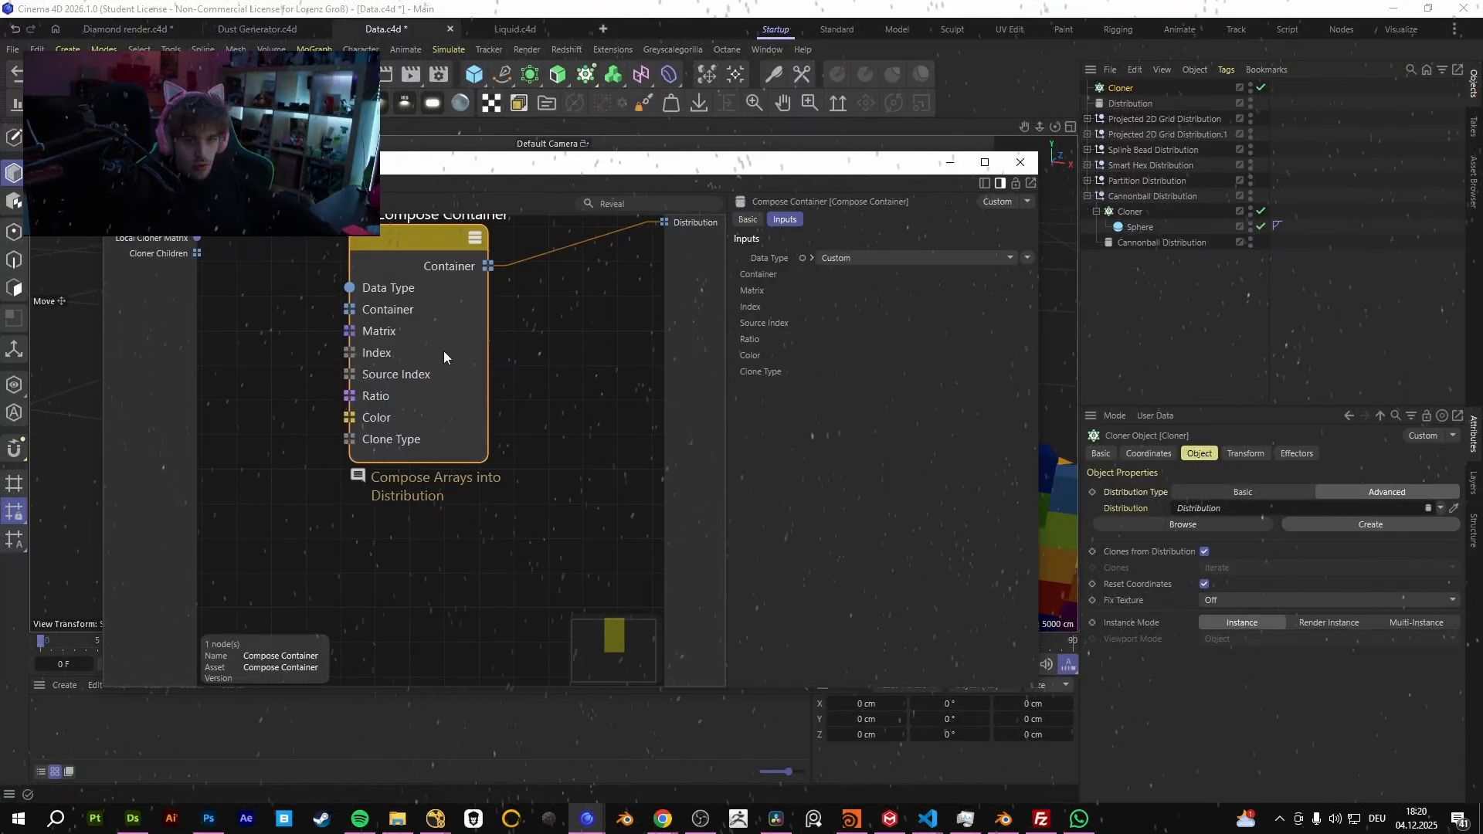
pyautogui.moveTo(443, 350); pyautogui.dragTo(477, 409)
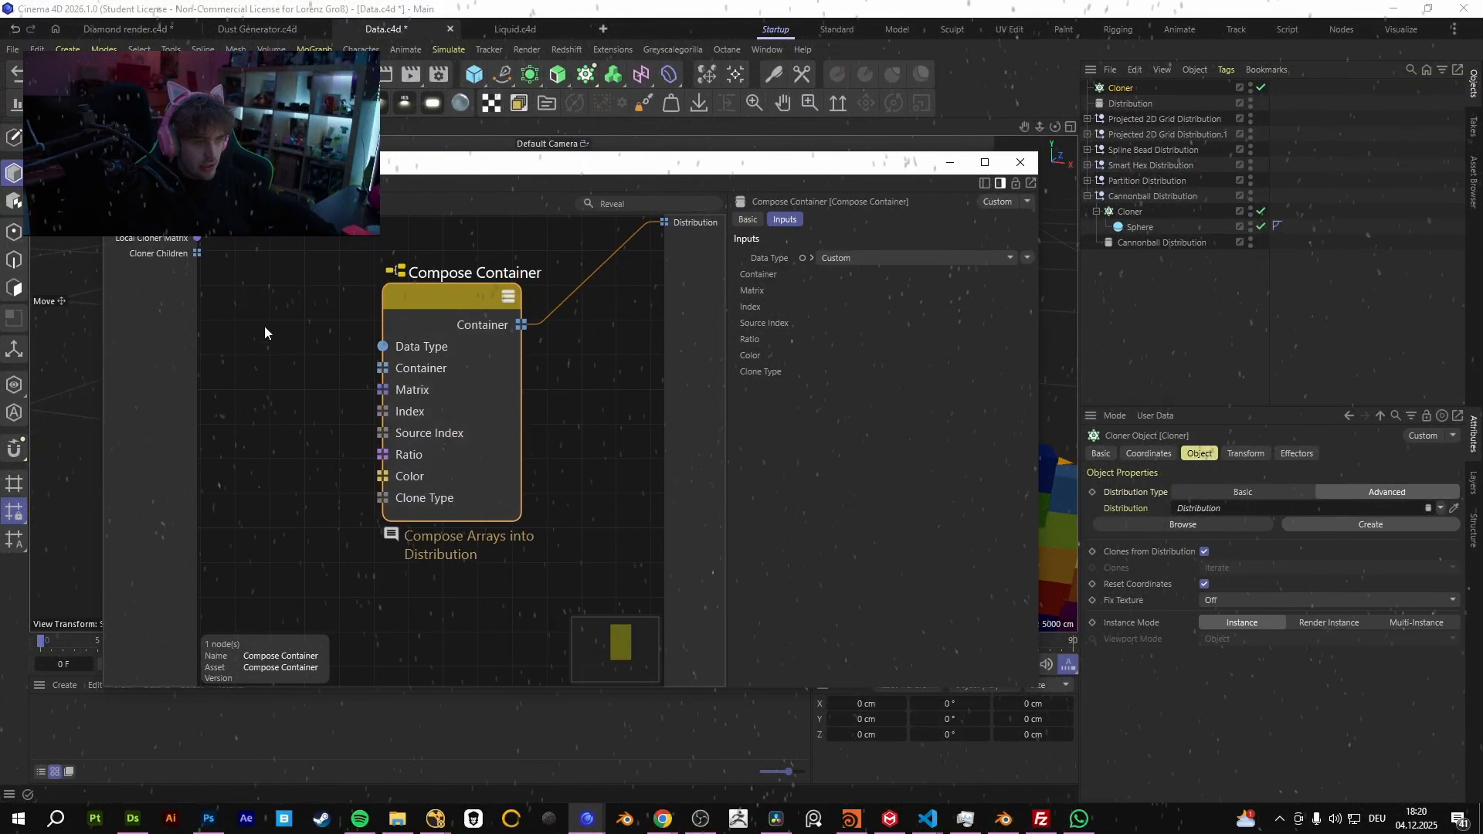
pyautogui.moveTo(382, 347); pyautogui.dragTo(274, 363)
pyautogui.moveTo(273, 406); pyautogui.dragTo(390, 394, button='middle')
pyautogui.scroll(-4, 506, 290)
pyautogui.click(1020, 162)
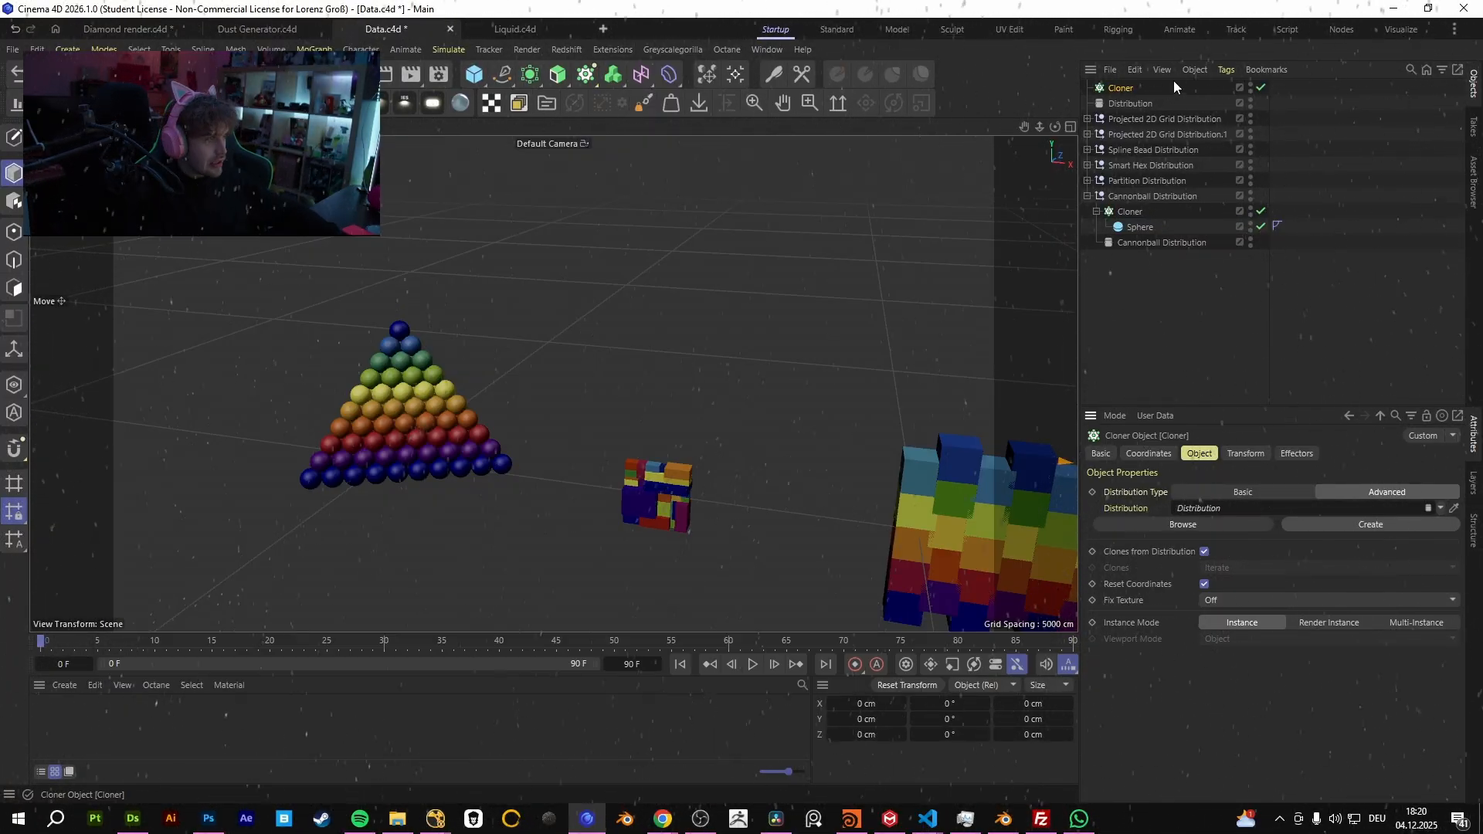
pyautogui.scroll(-1, 1116, 219)
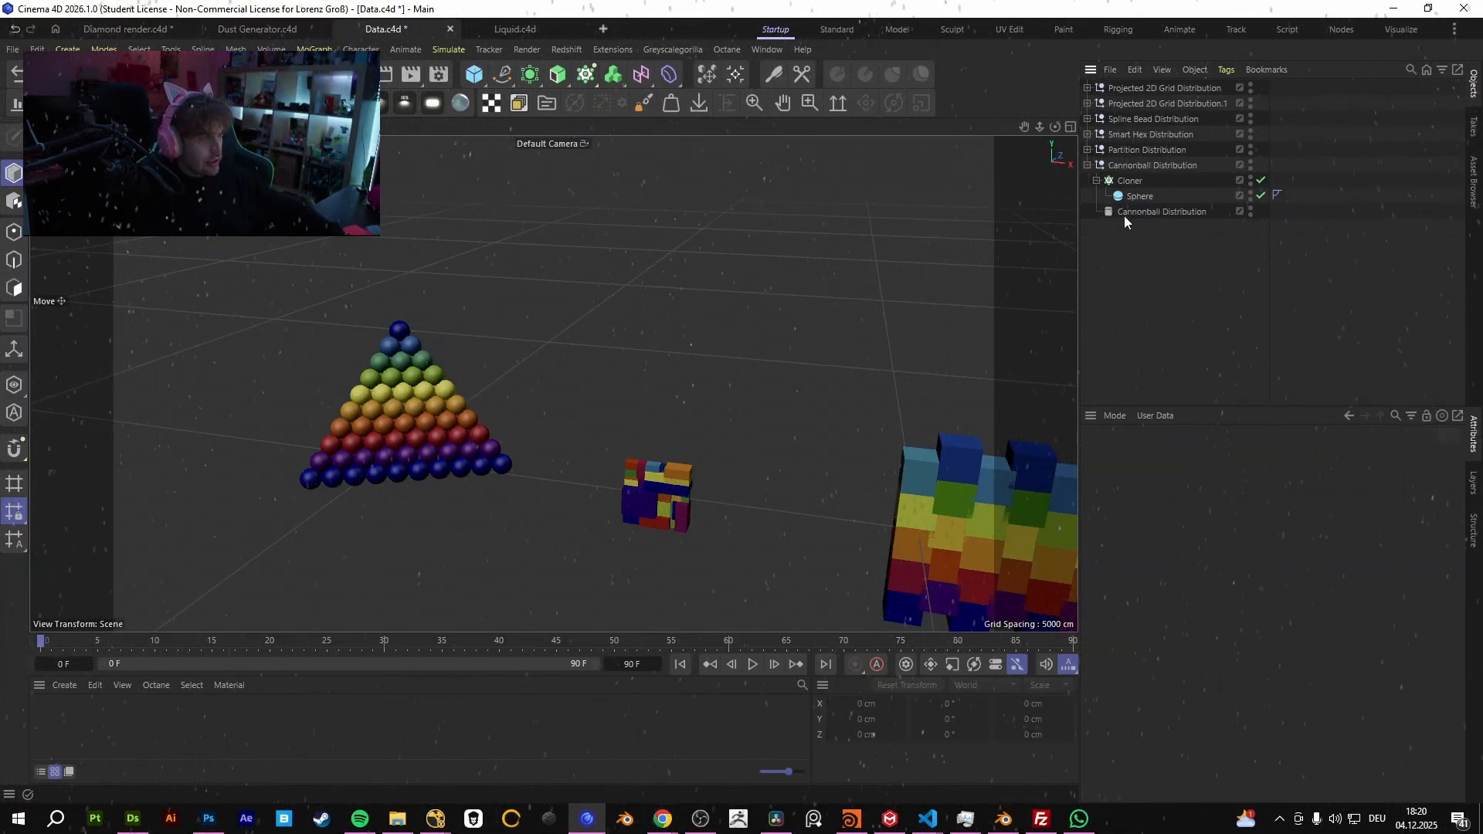
# - Review the Cannonball Distribution object and the cloner that builds the sphere pyramid
pyautogui.click(1151, 213)
pyautogui.click(1346, 168)
pyautogui.keyDown('alt'); pyautogui.moveTo(644, 386); pyautogui.dragTo(587, 352, button='middle'); pyautogui.keyUp('alt')
pyautogui.scroll(-4, 557, 415)
pyautogui.moveTo(556, 415)
pyautogui.keyDown('alt'); pyautogui.mouseDown()
pyautogui.moveTo(693, 414)
pyautogui.moveTo(572, 439)
pyautogui.mouseUp(); pyautogui.keyUp('alt')
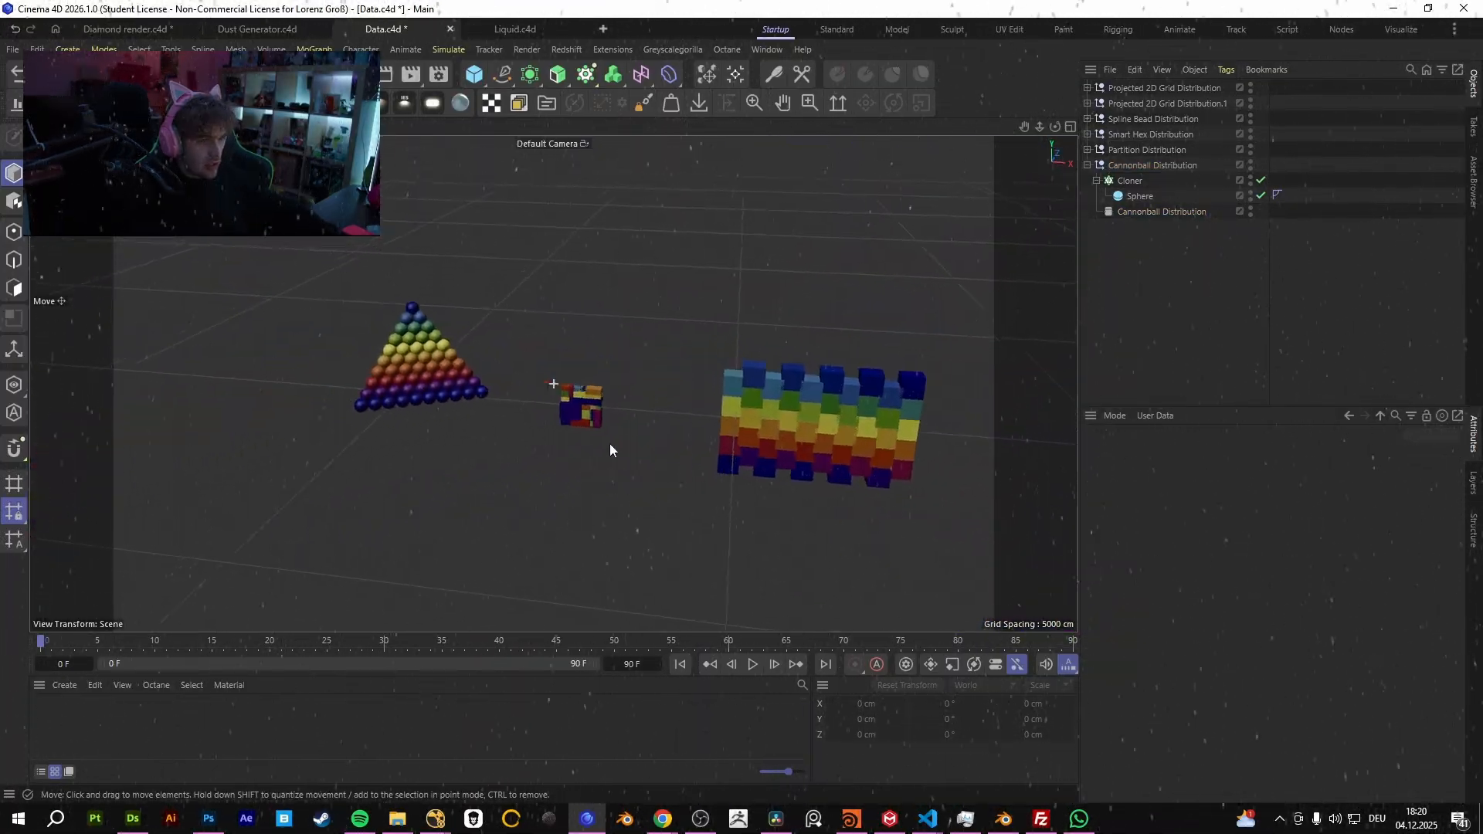
pyautogui.scroll(5, 646, 331)
pyautogui.click(485, 341)
pyautogui.keyDown('alt'); pyautogui.moveTo(484, 341); pyautogui.dragTo(697, 332, button='middle'); pyautogui.keyUp('alt')
pyautogui.click(1163, 213)
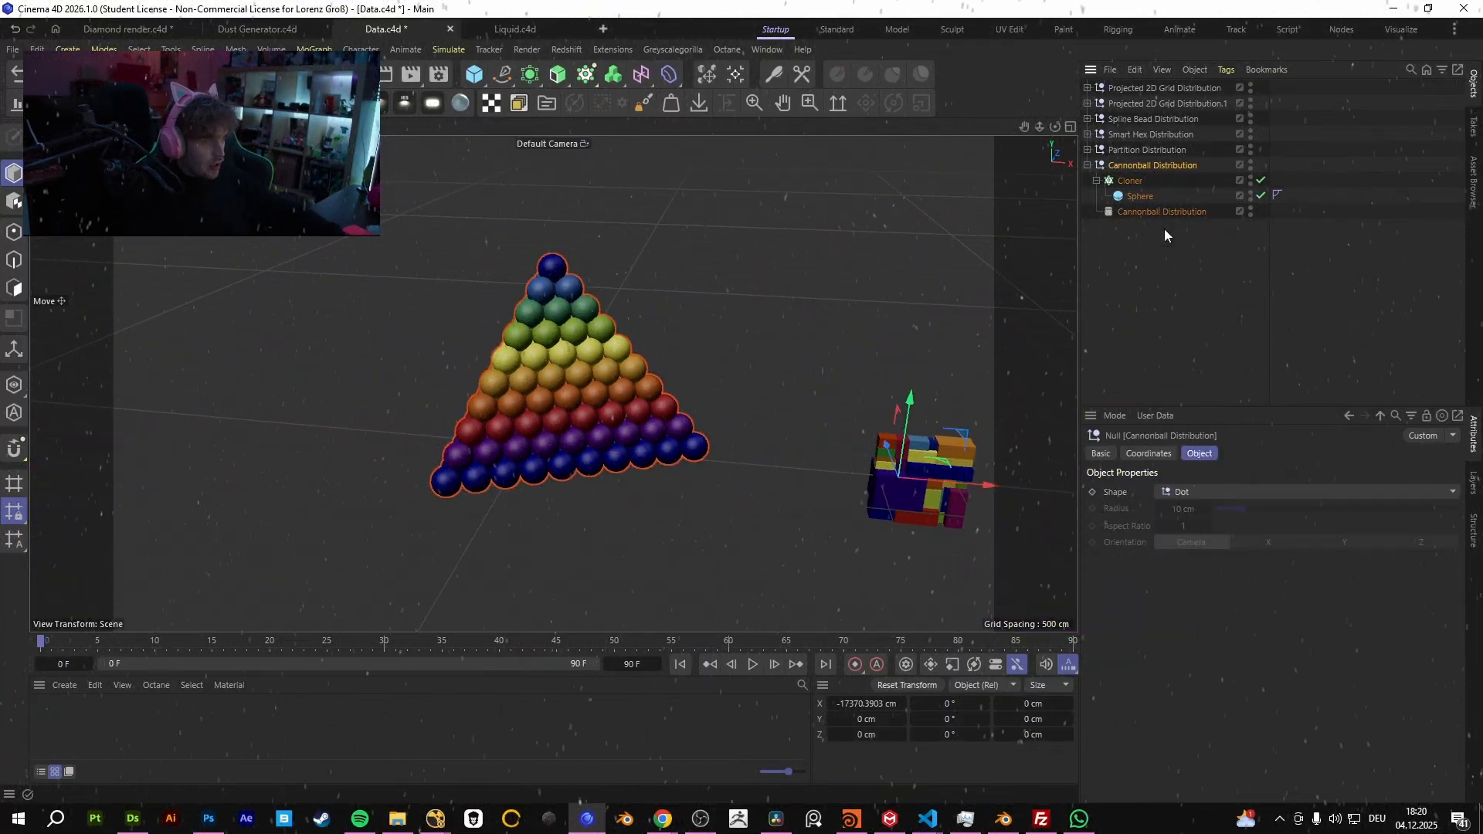
pyautogui.click(1129, 182)
pyautogui.scroll(6, 618, 374)
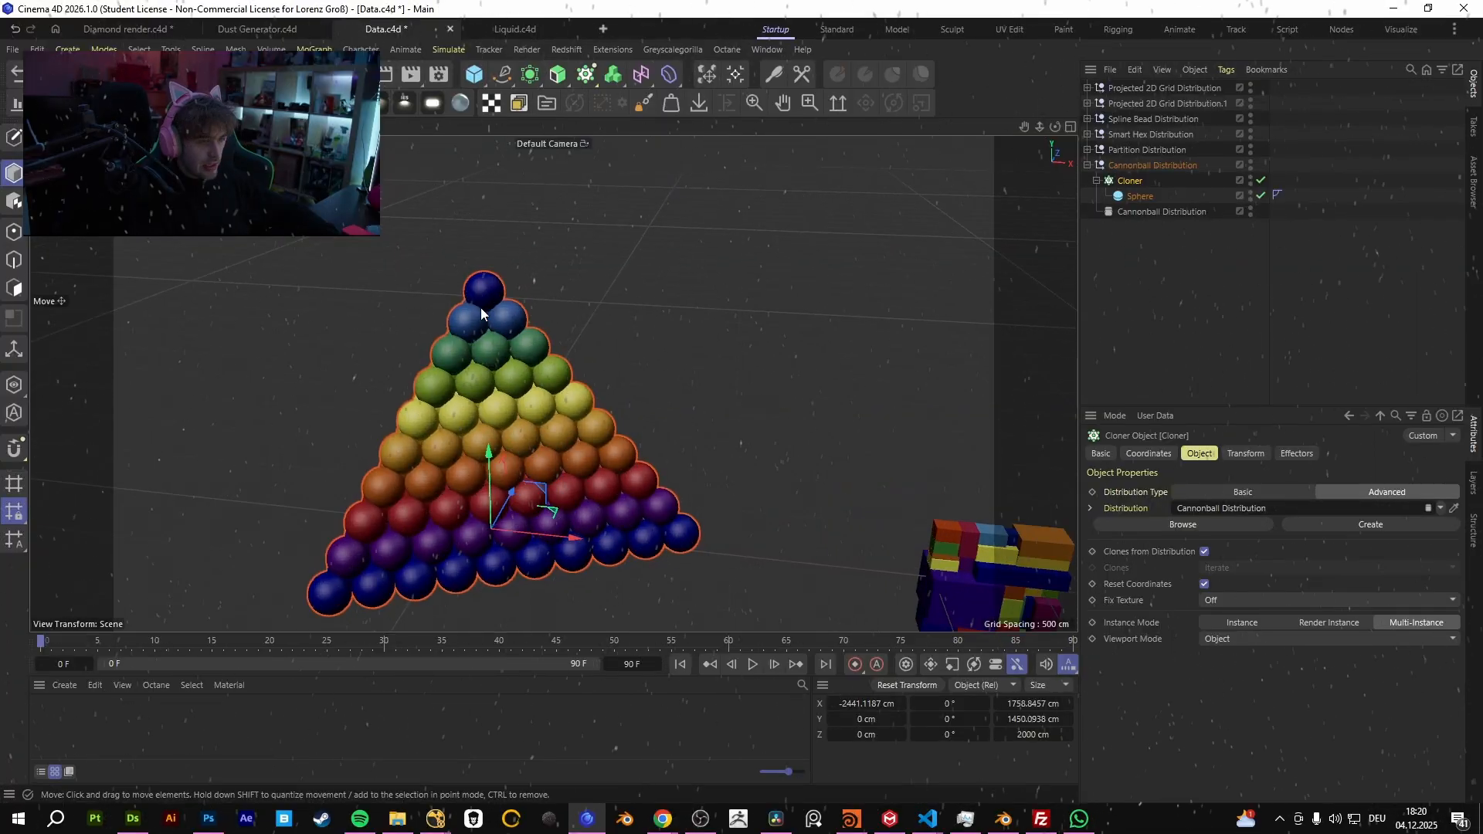
# - Inspect the sphere pyramid's stacking from several angles and distances
pyautogui.click(475, 74)
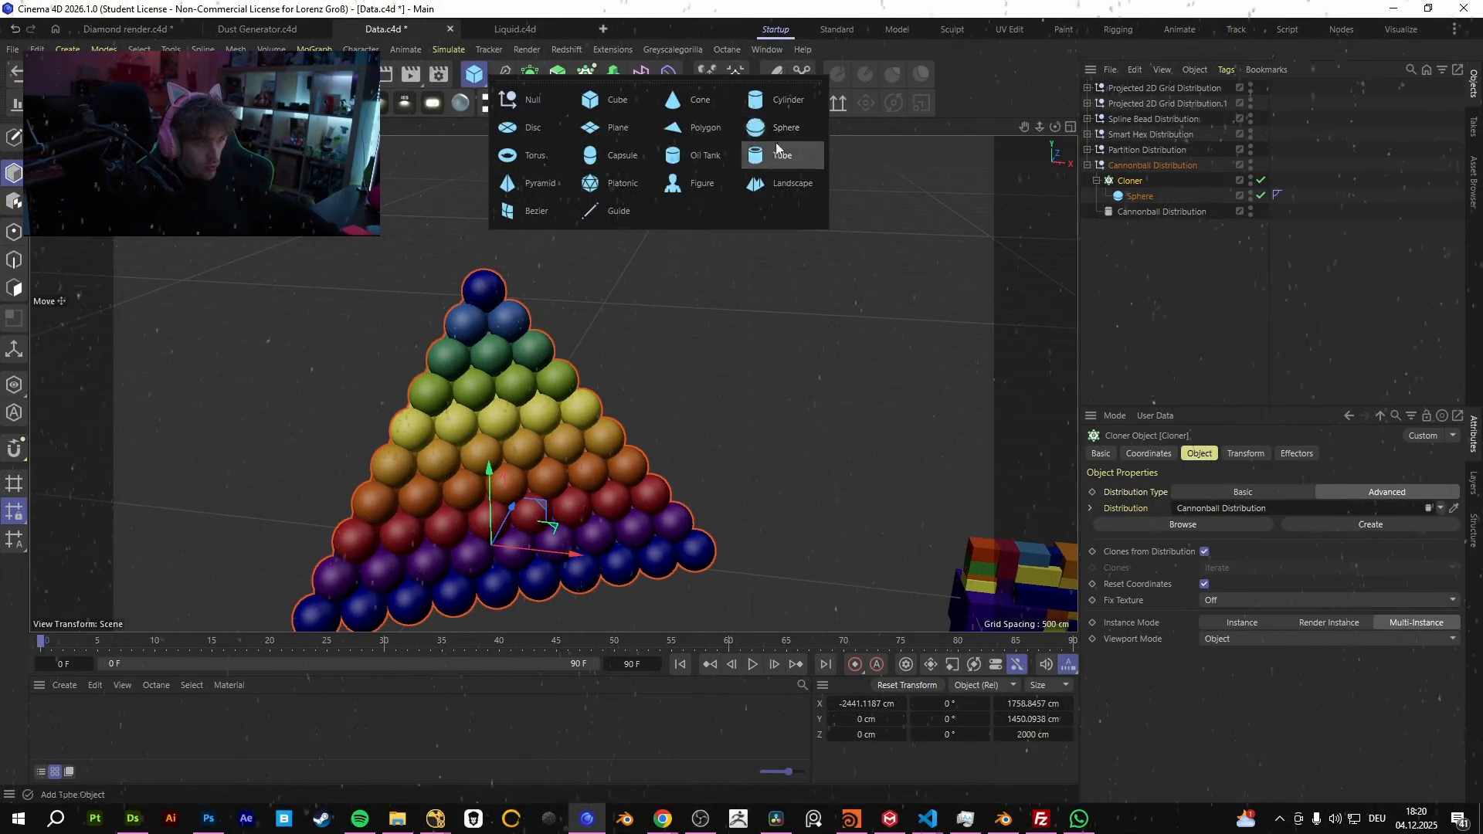
pyautogui.click(1239, 294)
pyautogui.scroll(6, 485, 356)
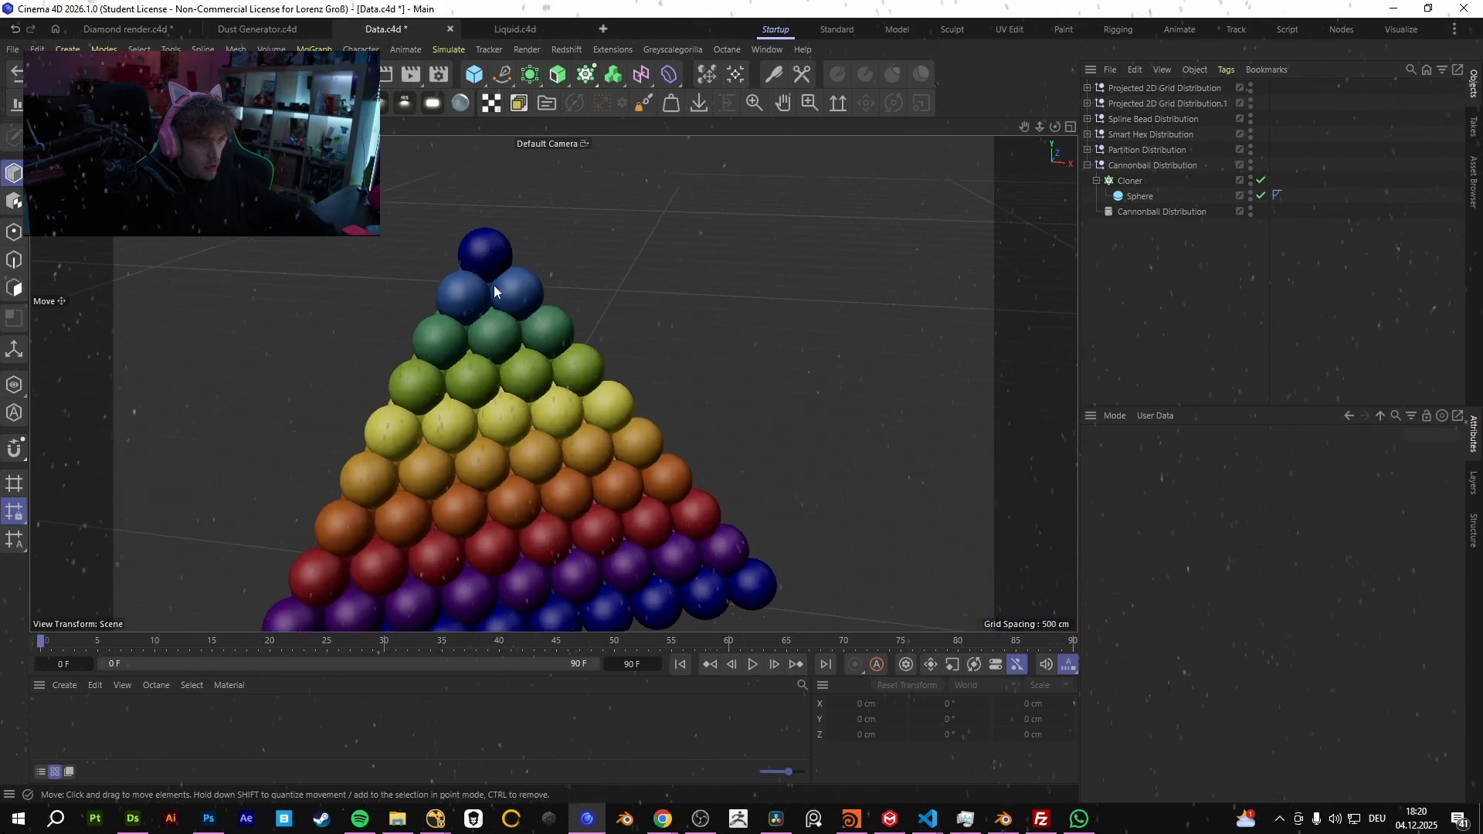
pyautogui.keyDown('alt'); pyautogui.moveTo(547, 245); pyautogui.dragTo(507, 299); pyautogui.keyUp('alt')
pyautogui.scroll(-6, 634, 336)
pyautogui.keyDown('alt'); pyautogui.moveTo(637, 351); pyautogui.dragTo(535, 334); pyautogui.keyUp('alt')
pyautogui.scroll(-5, 567, 398)
pyautogui.click(451, 354)
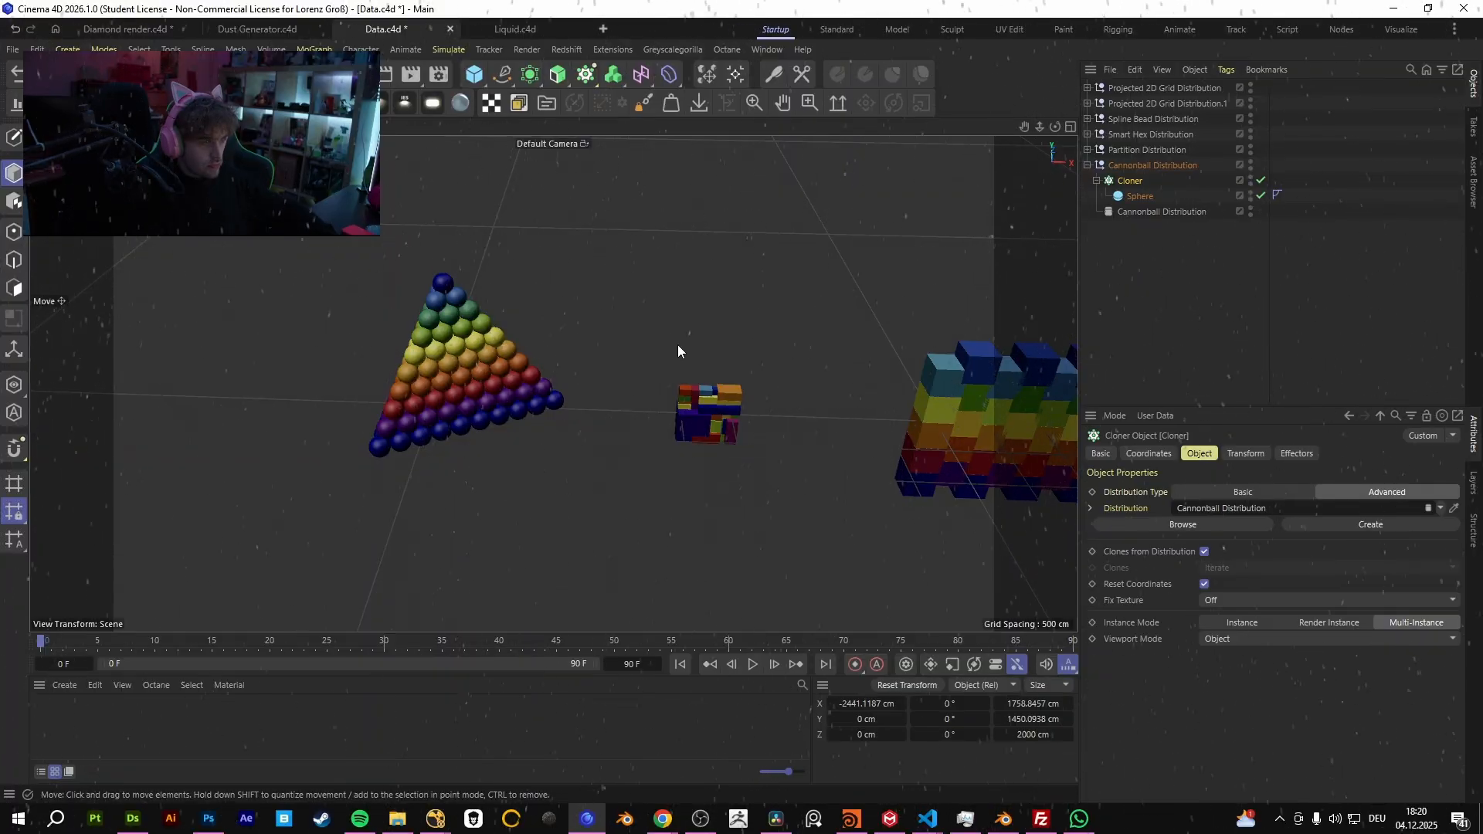
pyautogui.scroll(-3, 452, 346)
pyautogui.keyDown('alt'); pyautogui.moveTo(443, 343); pyautogui.dragTo(419, 335); pyautogui.keyUp('alt')
pyautogui.scroll(8, 419, 336)
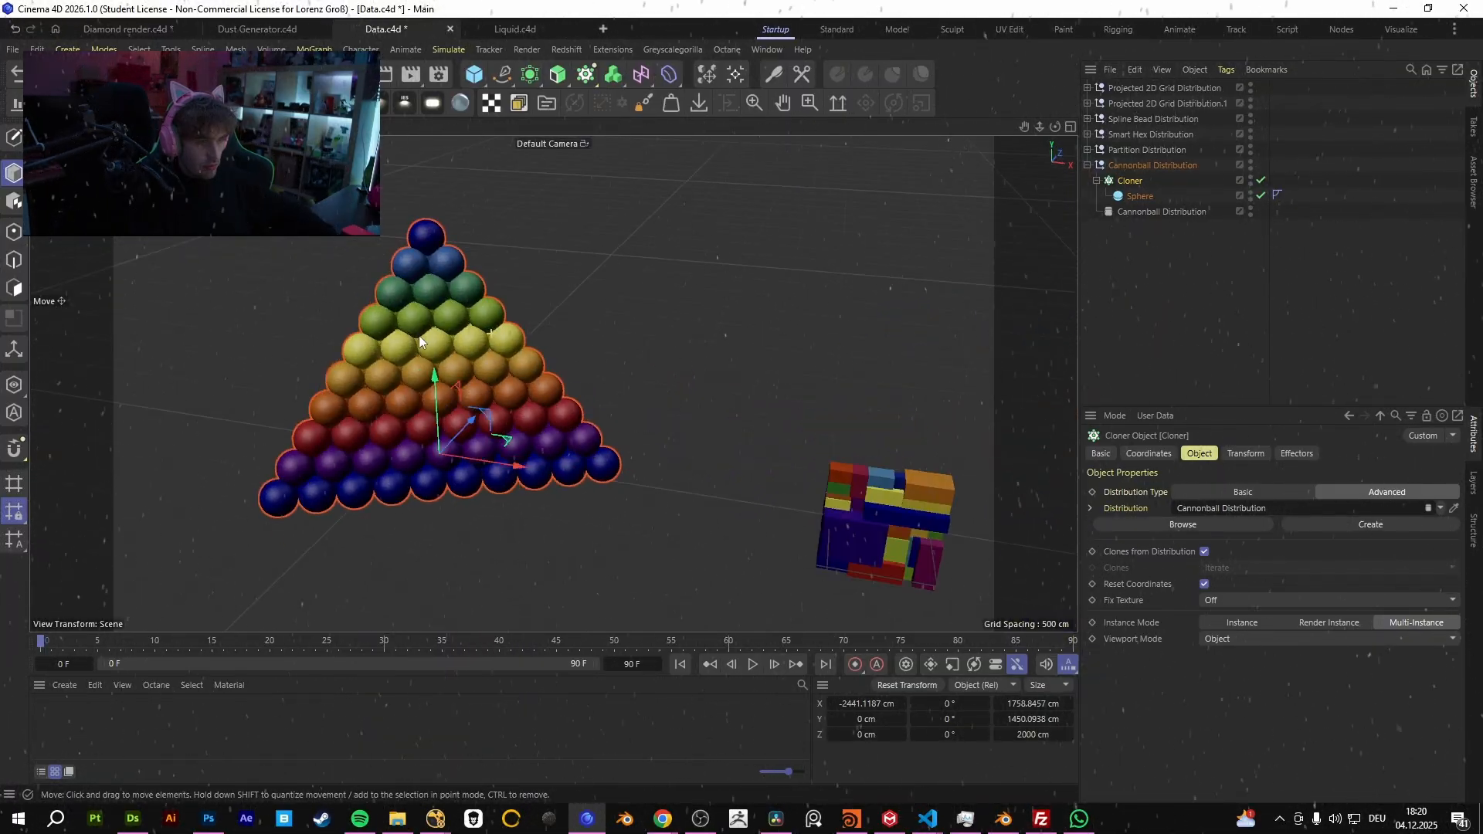
# - Set the Cannonball Distribution's scale source to Radius with a 104 cm radius, and its second spacing value to -35.6 cm
pyautogui.click(862, 286)
pyautogui.click(1162, 166)
pyautogui.click(1168, 212)
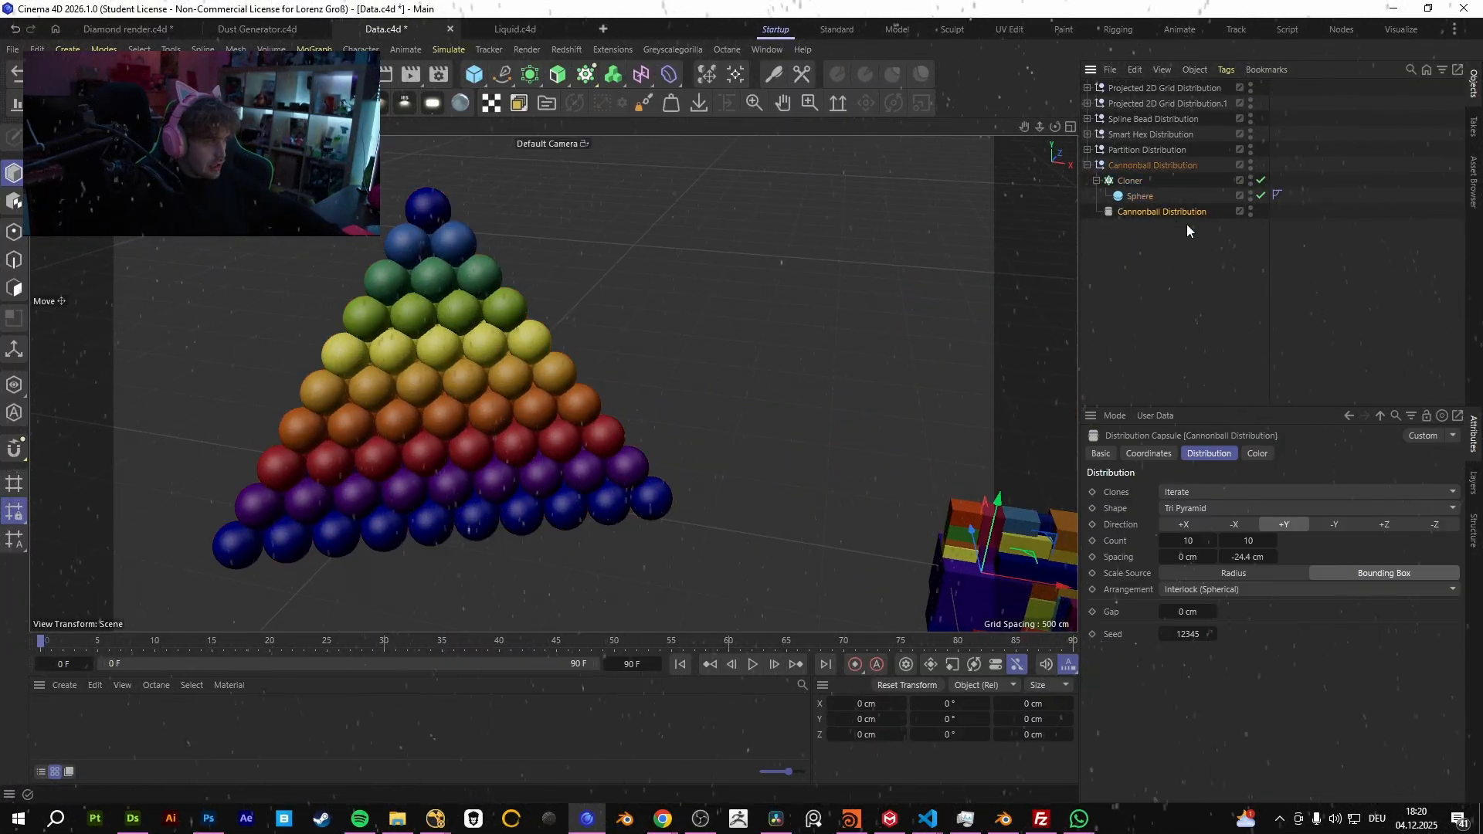
pyautogui.click(1245, 574)
pyautogui.moveTo(1213, 589)
pyautogui.mouseDown()
pyautogui.moveTo(1305, 590)
pyautogui.moveTo(1186, 591)
pyautogui.mouseUp()
pyautogui.moveTo(1259, 559); pyautogui.dragTo(794, 479)
pyautogui.doubleClick(1259, 558)
pyautogui.write('0')
pyautogui.press('Return')
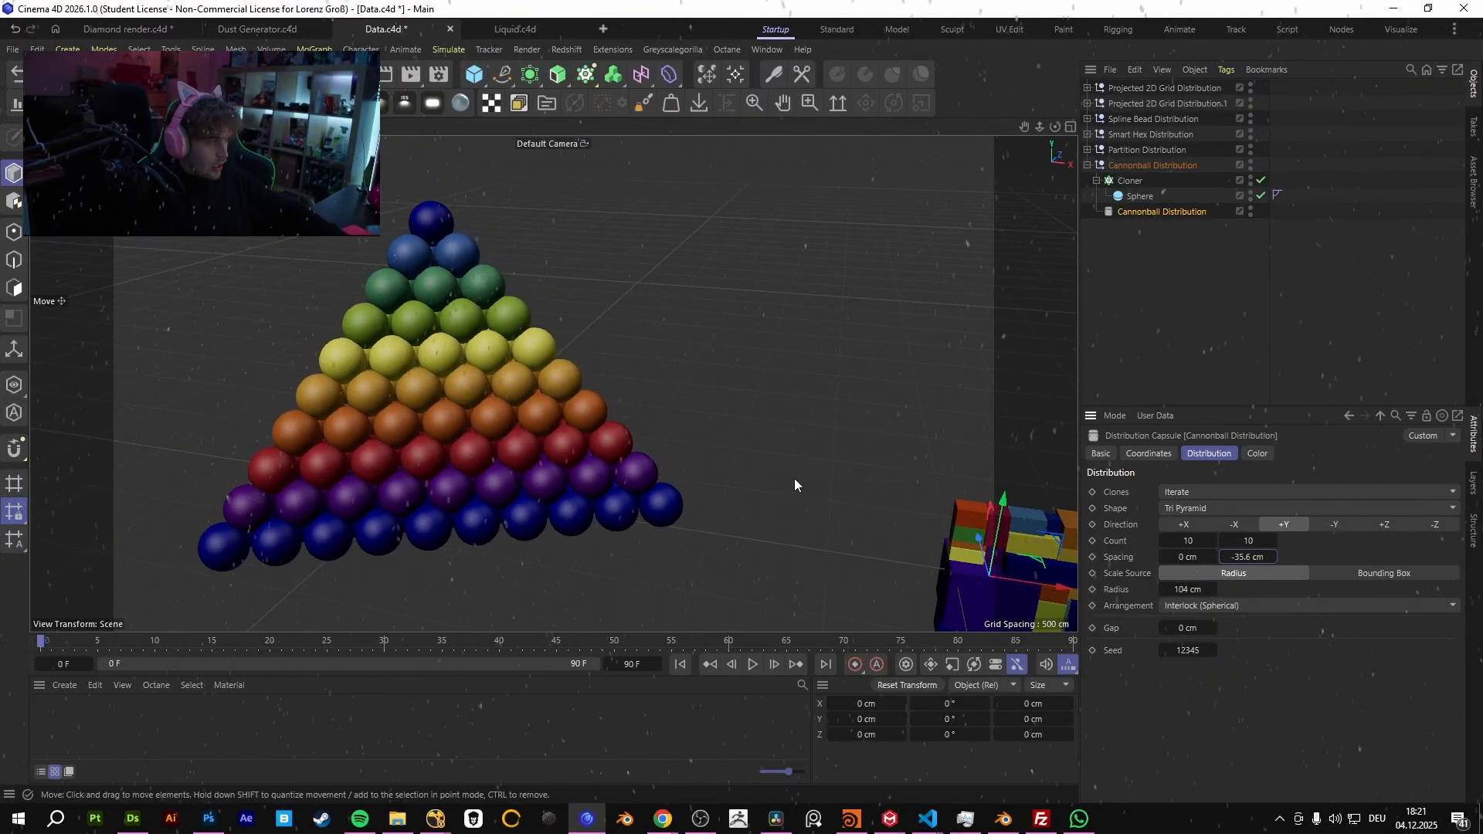
# - Compare the settings of the pyramid's Cloner with those of its Cannonball Distribution object
pyautogui.click(1141, 265)
pyautogui.click(1140, 211)
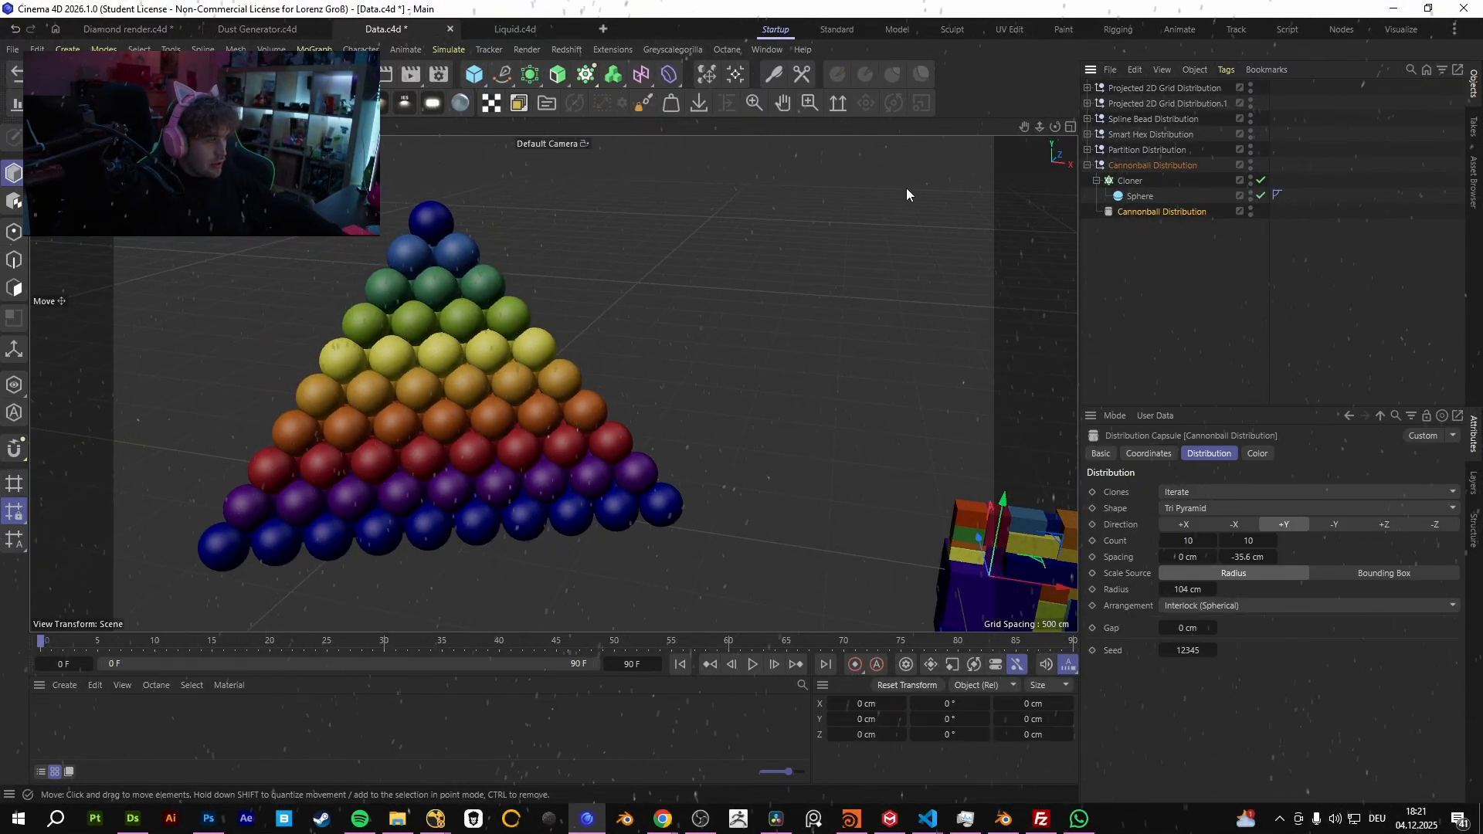
pyautogui.click(1129, 180)
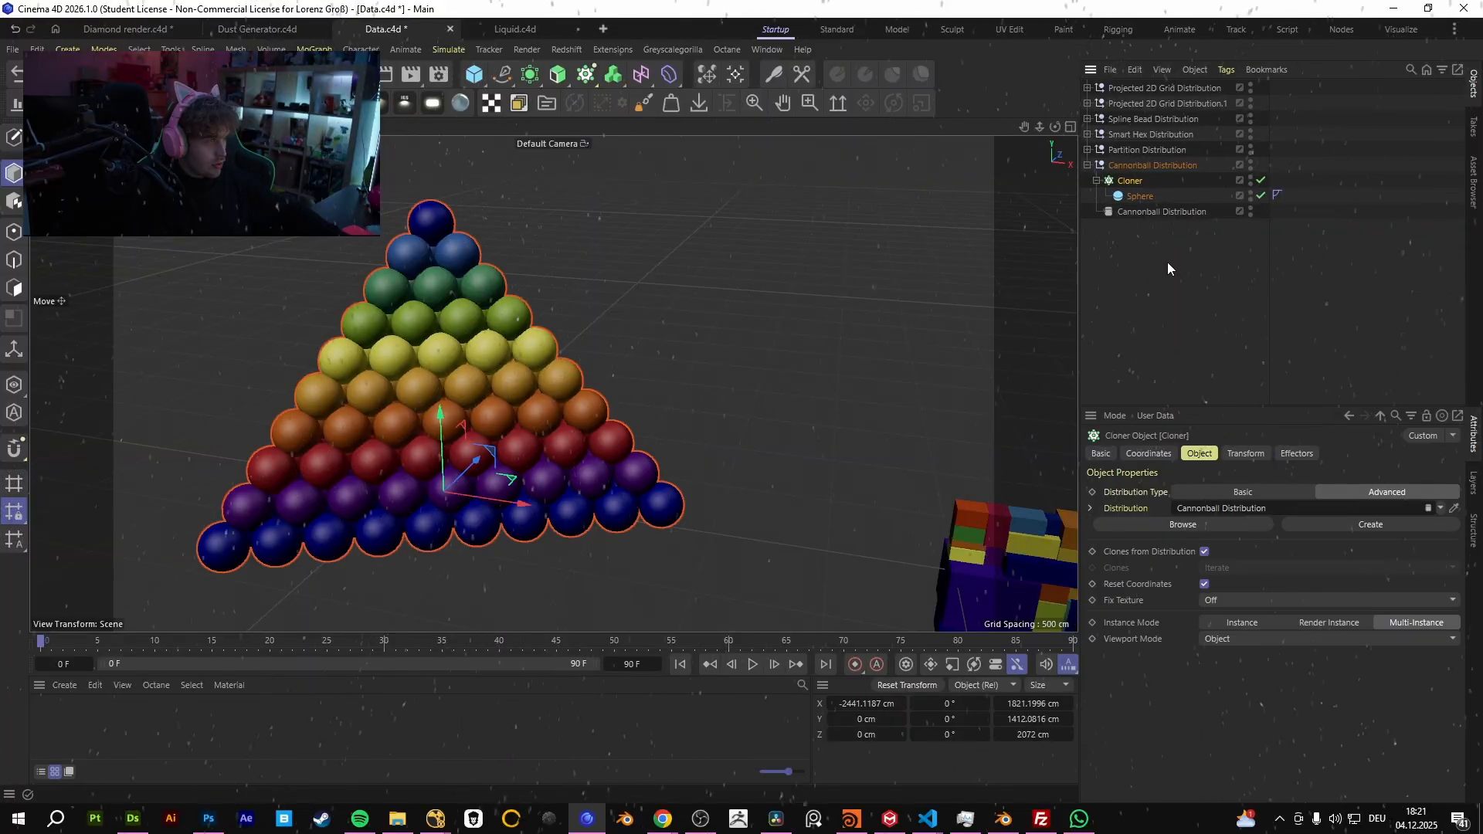
pyautogui.click(1169, 212)
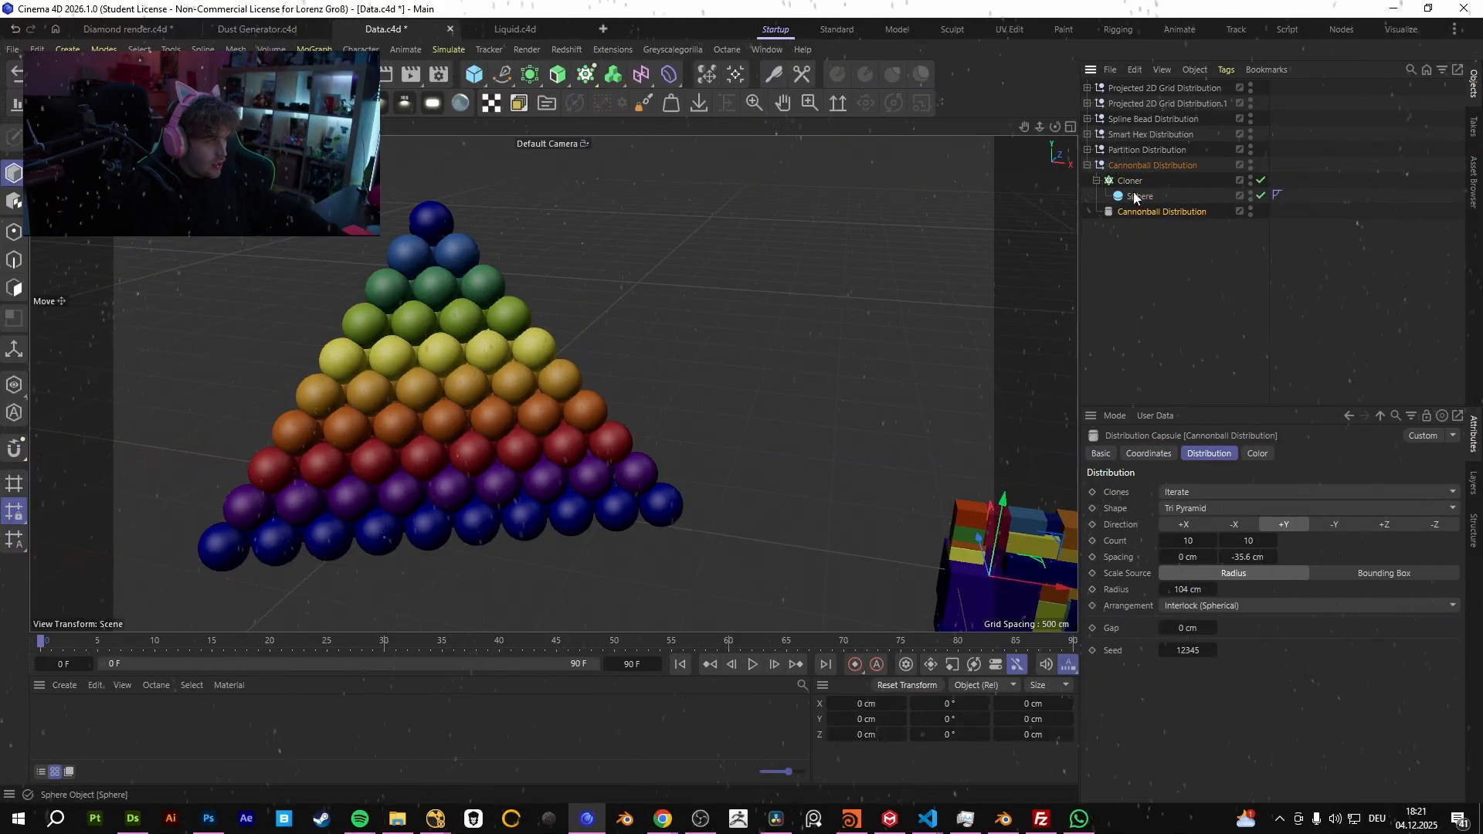
pyautogui.click(1130, 181)
pyautogui.click(1157, 213)
# - Collapse the Cannonball Distribution group, select the partitioned block's cloner and expand the Partition Distribution group
pyautogui.click(1088, 165)
pyautogui.keyDown('alt'); pyautogui.moveTo(842, 422); pyautogui.dragTo(628, 369, button='middle'); pyautogui.keyUp('alt')
pyautogui.scroll(-3, 628, 369)
pyautogui.click(728, 417)
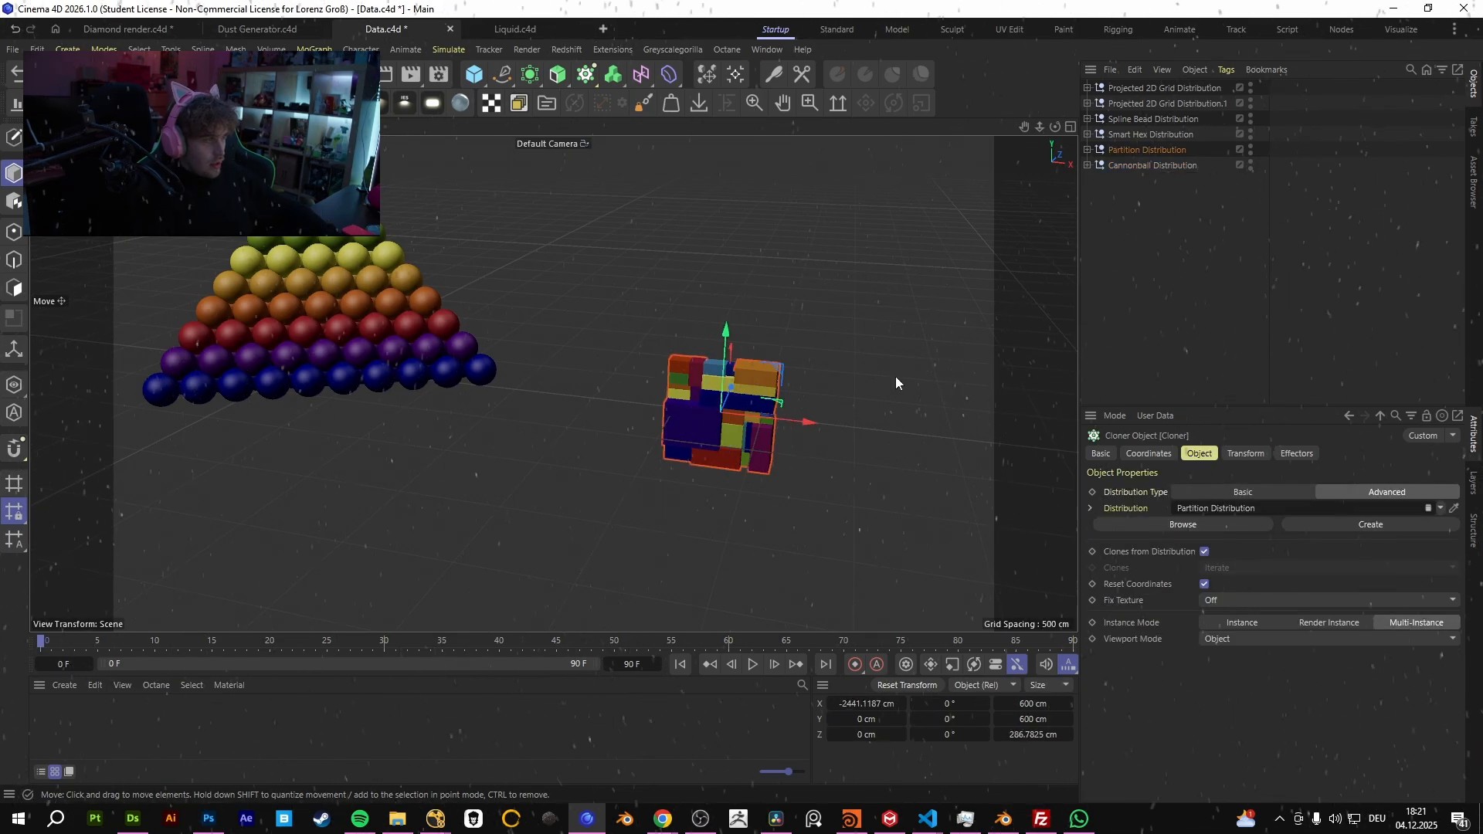
pyautogui.keyDown('alt'); pyautogui.moveTo(801, 280); pyautogui.dragTo(697, 294, button='middle'); pyautogui.keyUp('alt')
pyautogui.scroll(3, 695, 292)
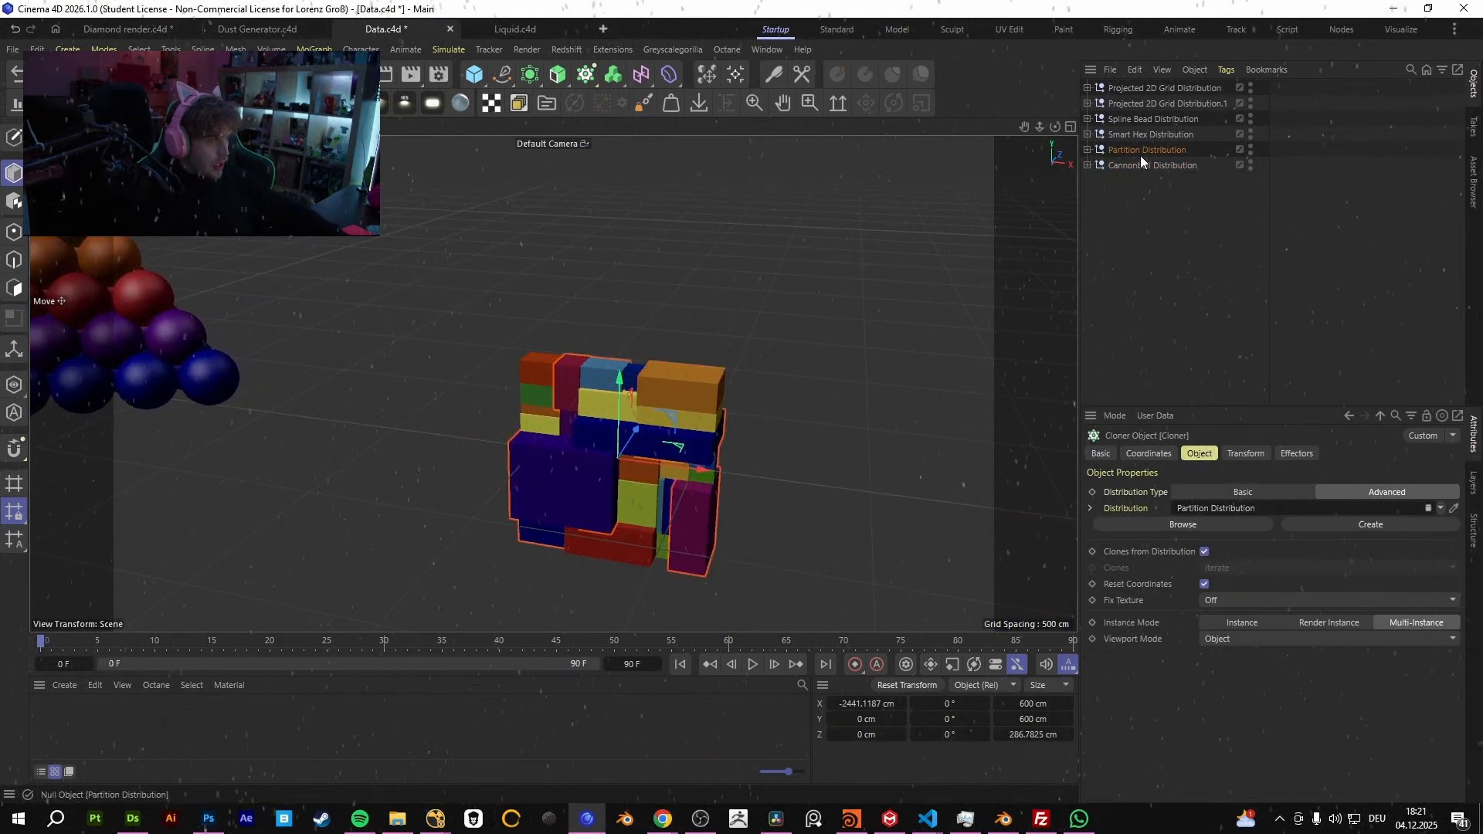
pyautogui.click(1088, 150)
# - Examine the partitioned block from several angles and check its source Cube
pyautogui.scroll(3, 628, 337)
pyautogui.keyDown('alt'); pyautogui.moveTo(641, 340); pyautogui.dragTo(599, 326); pyautogui.keyUp('alt')
pyautogui.scroll(-2, 567, 361)
pyautogui.scroll(3, 627, 321)
pyautogui.scroll(-1, 599, 326)
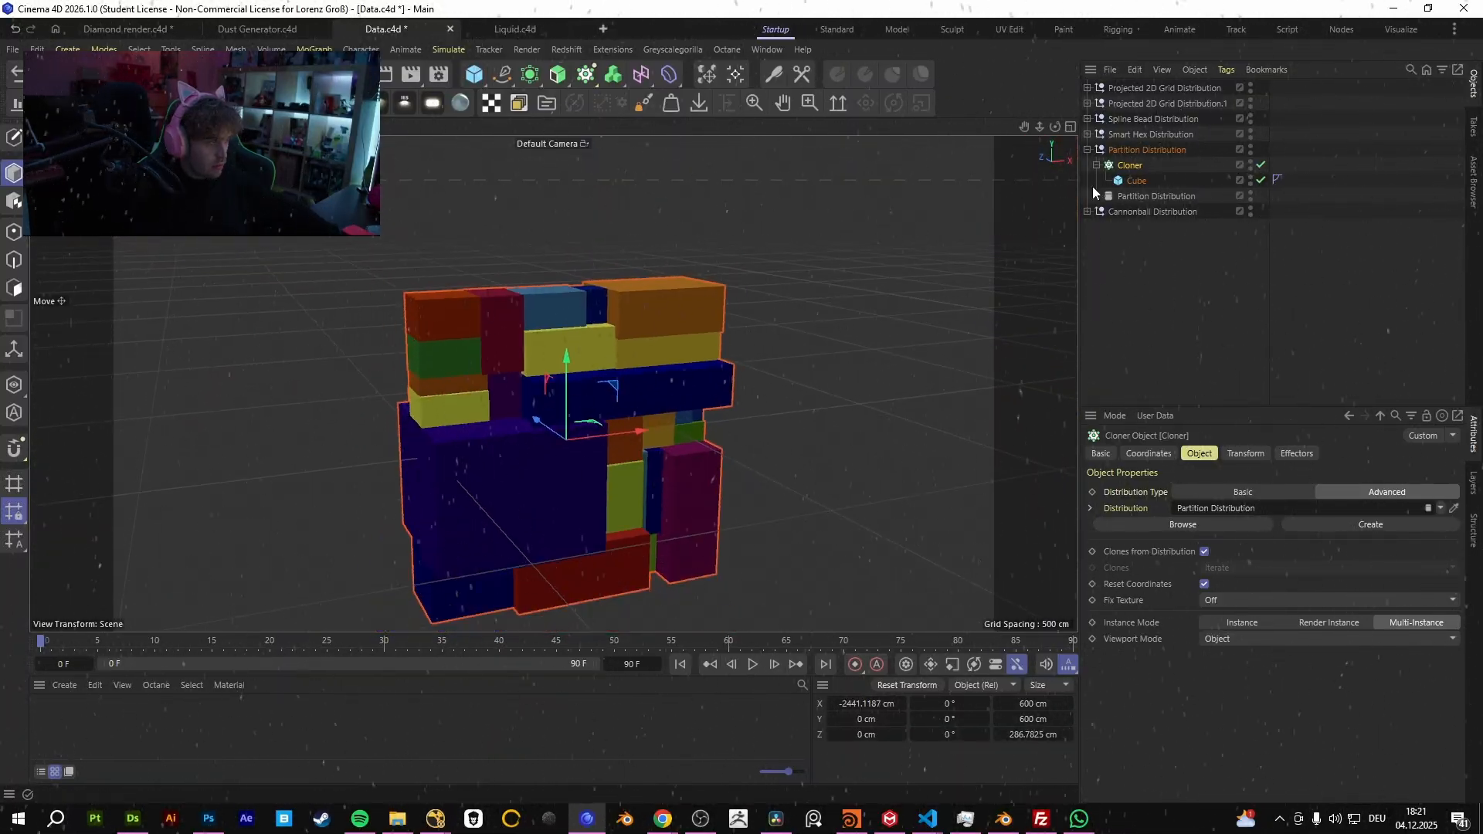
pyautogui.click(1137, 181)
pyautogui.click(1261, 180)
pyautogui.keyDown('alt'); pyautogui.moveTo(806, 336); pyautogui.dragTo(534, 221); pyautogui.keyUp('alt')
pyautogui.scroll(-2, 533, 268)
pyautogui.moveTo(599, 331); pyautogui.dragTo(502, 370)
# - Set the Partition Distribution's size to 218 cm wide and 308 cm high, with a 0 cm gap
pyautogui.click(1154, 197)
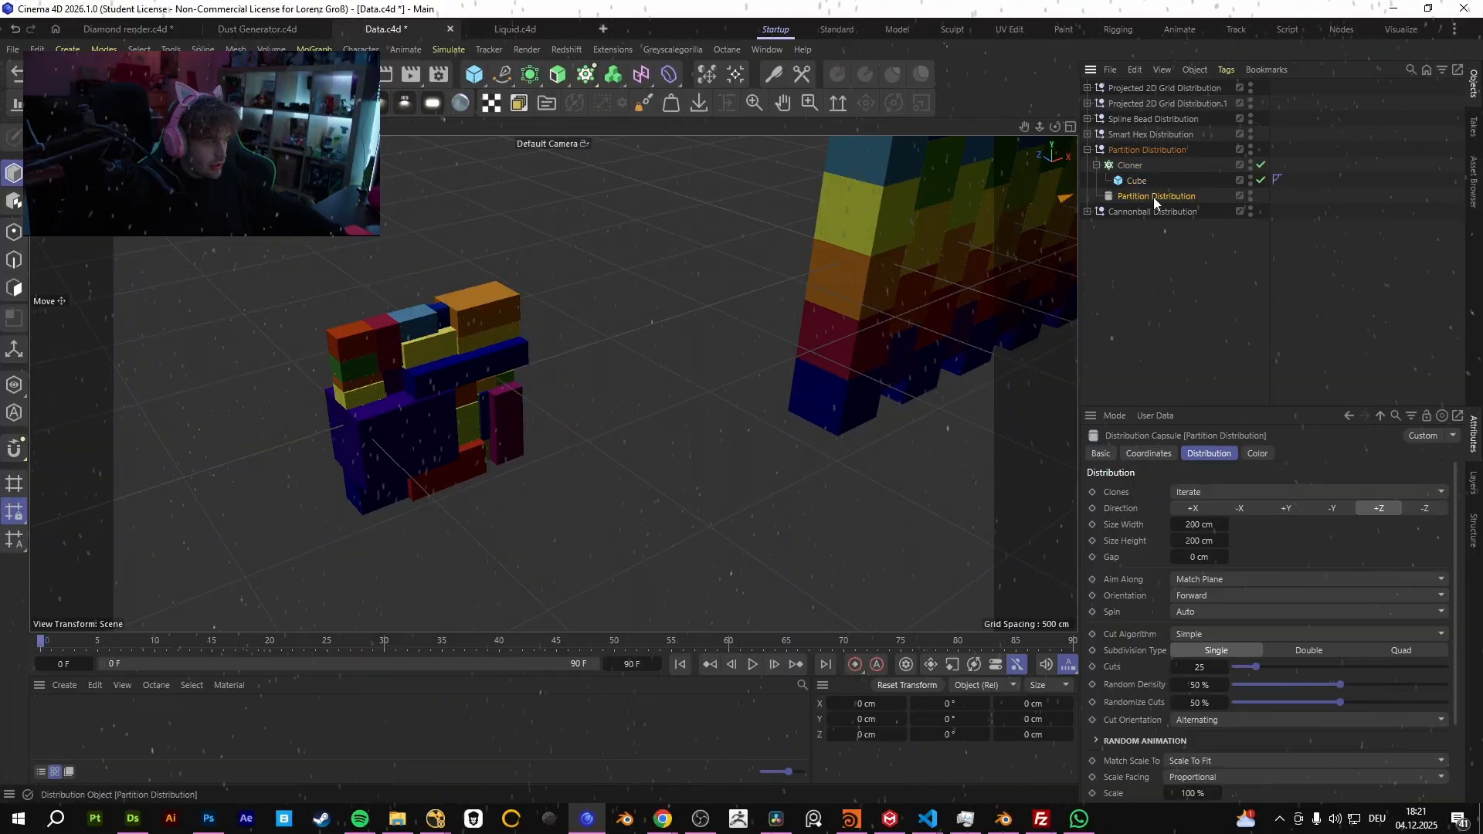
pyautogui.moveTo(1200, 524); pyautogui.dragTo(1208, 558)
pyautogui.doubleClick(1212, 558)
pyautogui.write('0')
pyautogui.press('Return')
pyautogui.keyDown('alt'); pyautogui.moveTo(541, 410); pyautogui.dragTo(498, 363); pyautogui.keyUp('alt')
# - Raise the Partition Distribution's cuts to 87 and check the denser block from different angles
pyautogui.moveTo(1250, 666); pyautogui.dragTo(1305, 668)
pyautogui.keyDown('alt'); pyautogui.moveTo(419, 462); pyautogui.dragTo(635, 315); pyautogui.keyUp('alt')
pyautogui.keyDown('alt'); pyautogui.moveTo(591, 420); pyautogui.dragTo(577, 420); pyautogui.keyUp('alt')
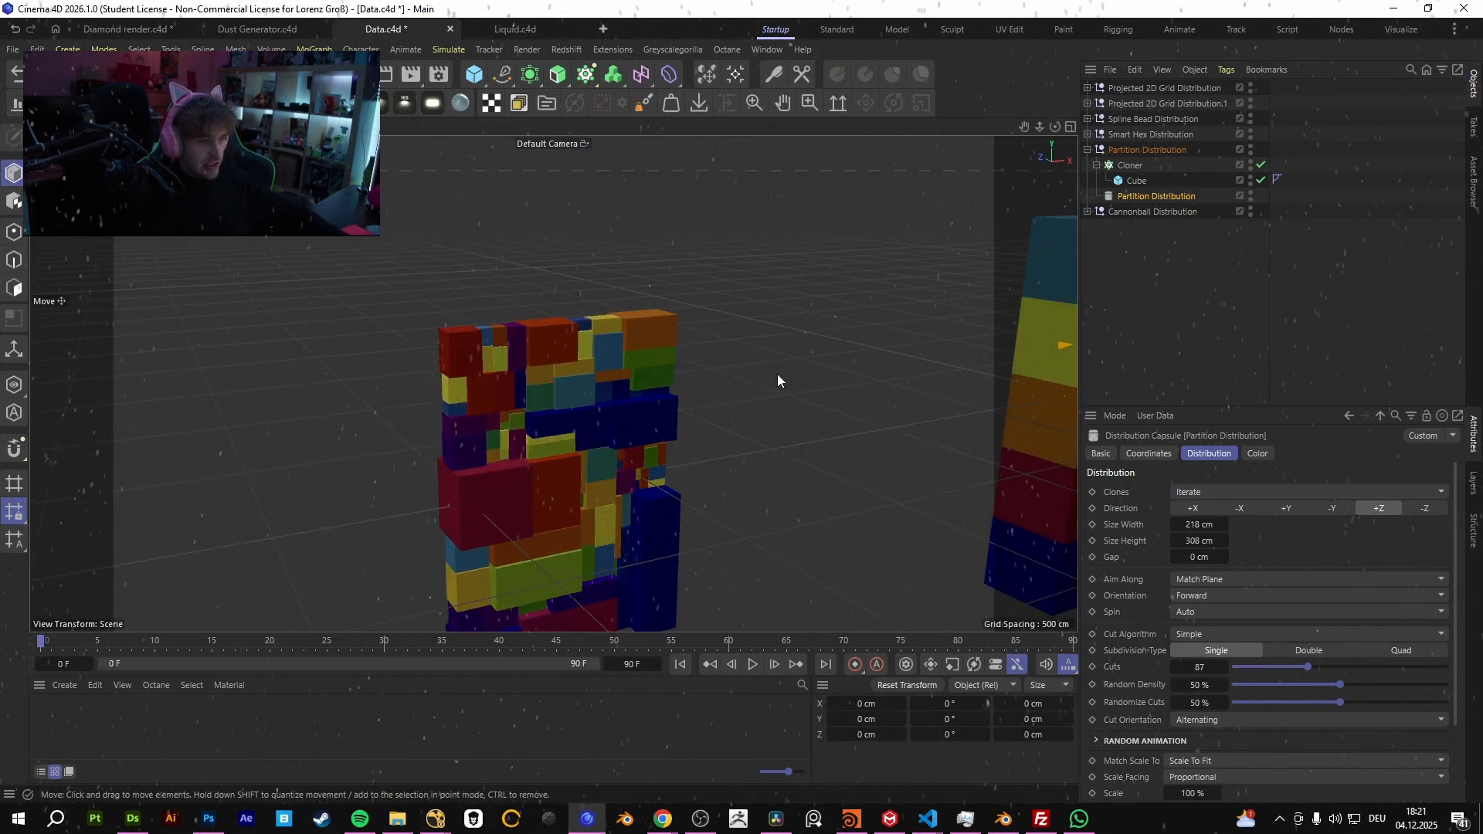
pyautogui.keyDown('alt'); pyautogui.moveTo(534, 432); pyautogui.dragTo(482, 419); pyautogui.keyUp('alt')
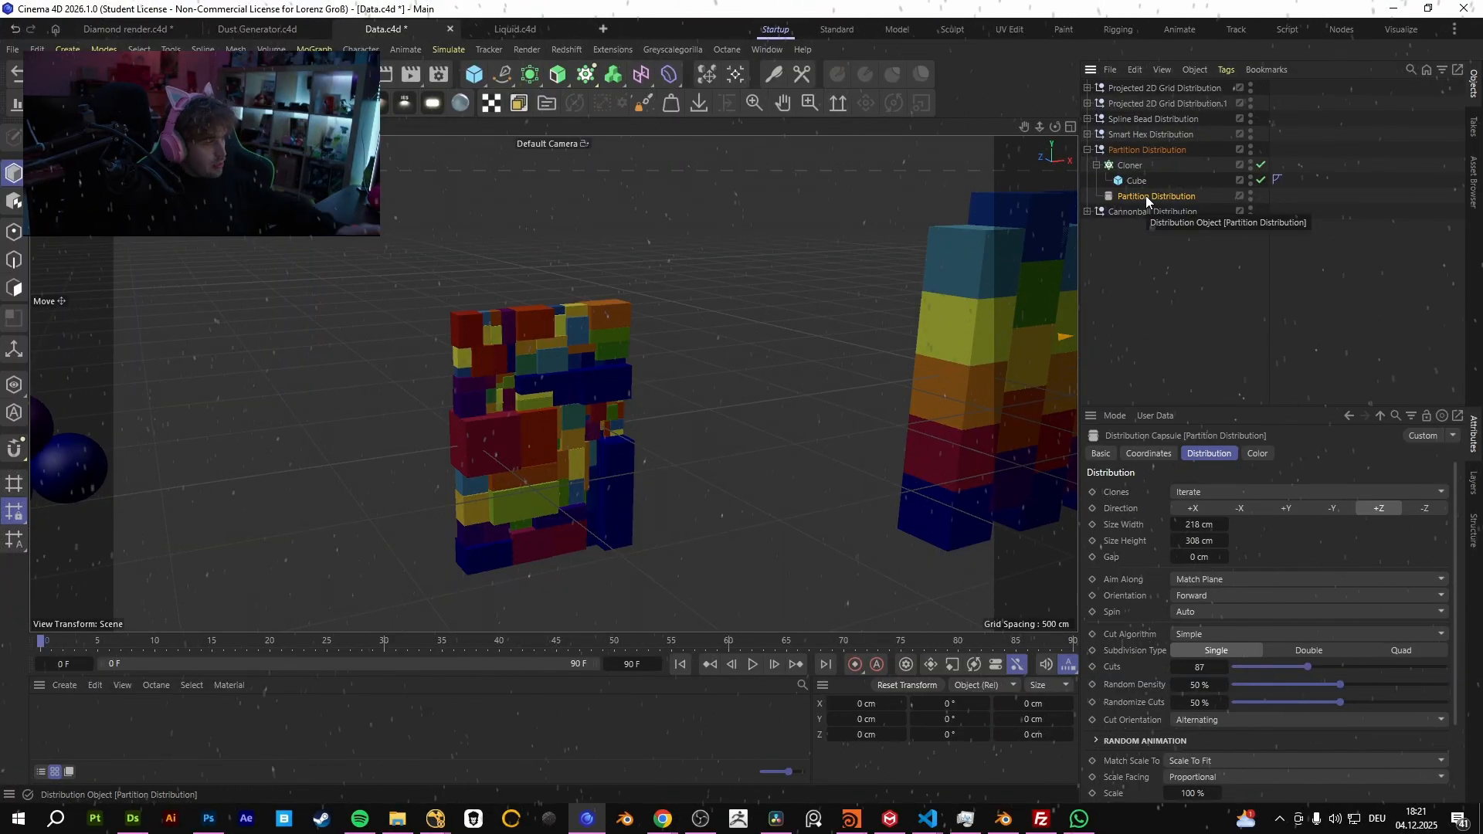
# - Set the partition's cuts to 100, Random Density to 41 %, Randomize Cuts to 56 % and Pivot X to 1 %
pyautogui.click(1189, 611)
pyautogui.click(1190, 610)
pyautogui.click(1208, 629)
pyautogui.click(1202, 653)
pyautogui.moveTo(1306, 665); pyautogui.dragTo(1339, 719)
pyautogui.scroll(-3, 1137, 676)
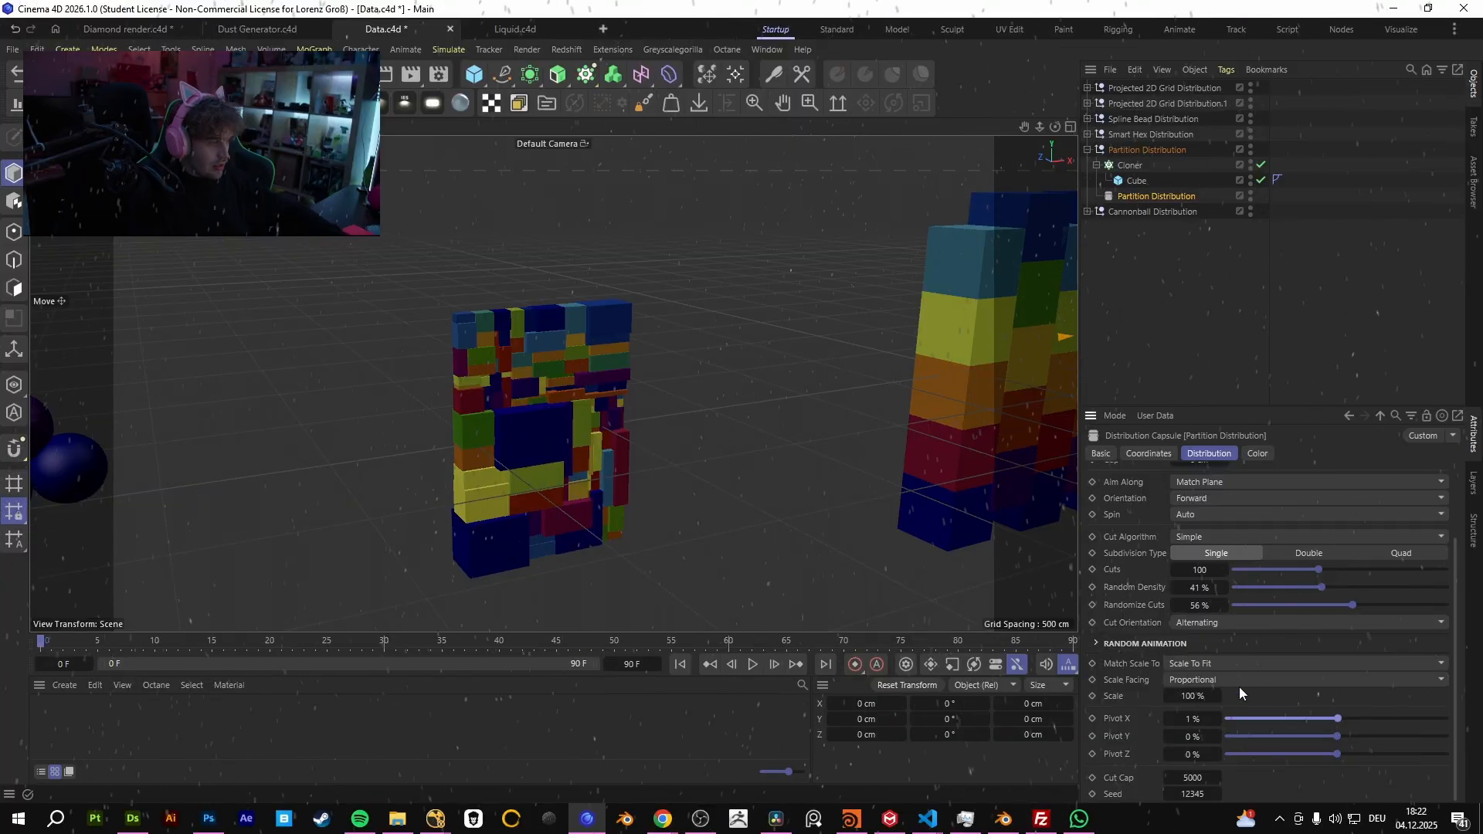
# - Try the Double and Quad subdivision types on the partition and set it back to Single
pyautogui.scroll(3, 1272, 599)
pyautogui.click(1316, 642)
pyautogui.click(1360, 648)
pyautogui.click(1301, 649)
pyautogui.click(1218, 645)
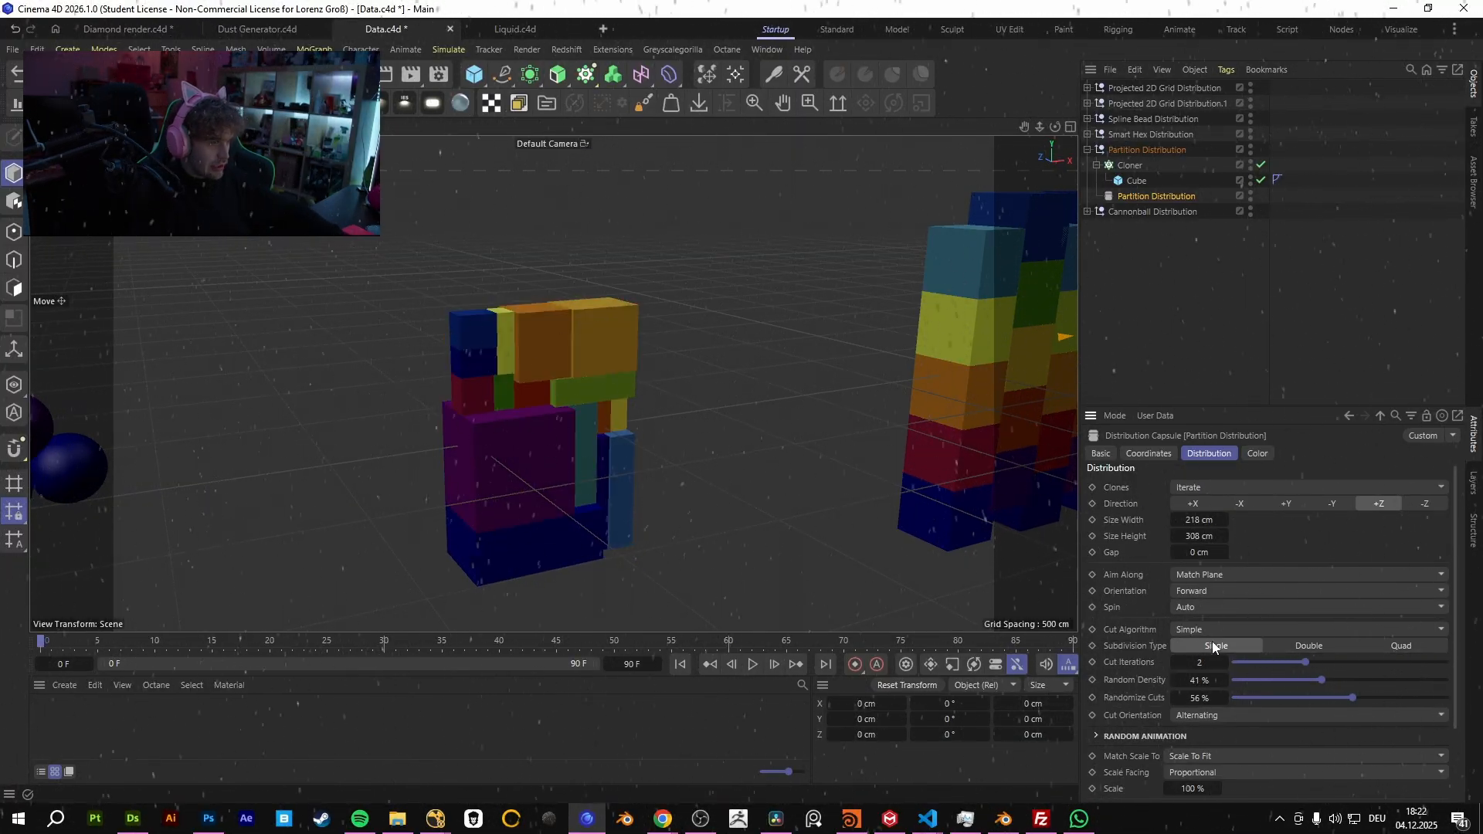
# - Try the -Y, +Y, -X and +X directions on the Partition Distribution and set it back to +Z
pyautogui.click(1332, 503)
pyautogui.click(1299, 503)
pyautogui.click(1251, 502)
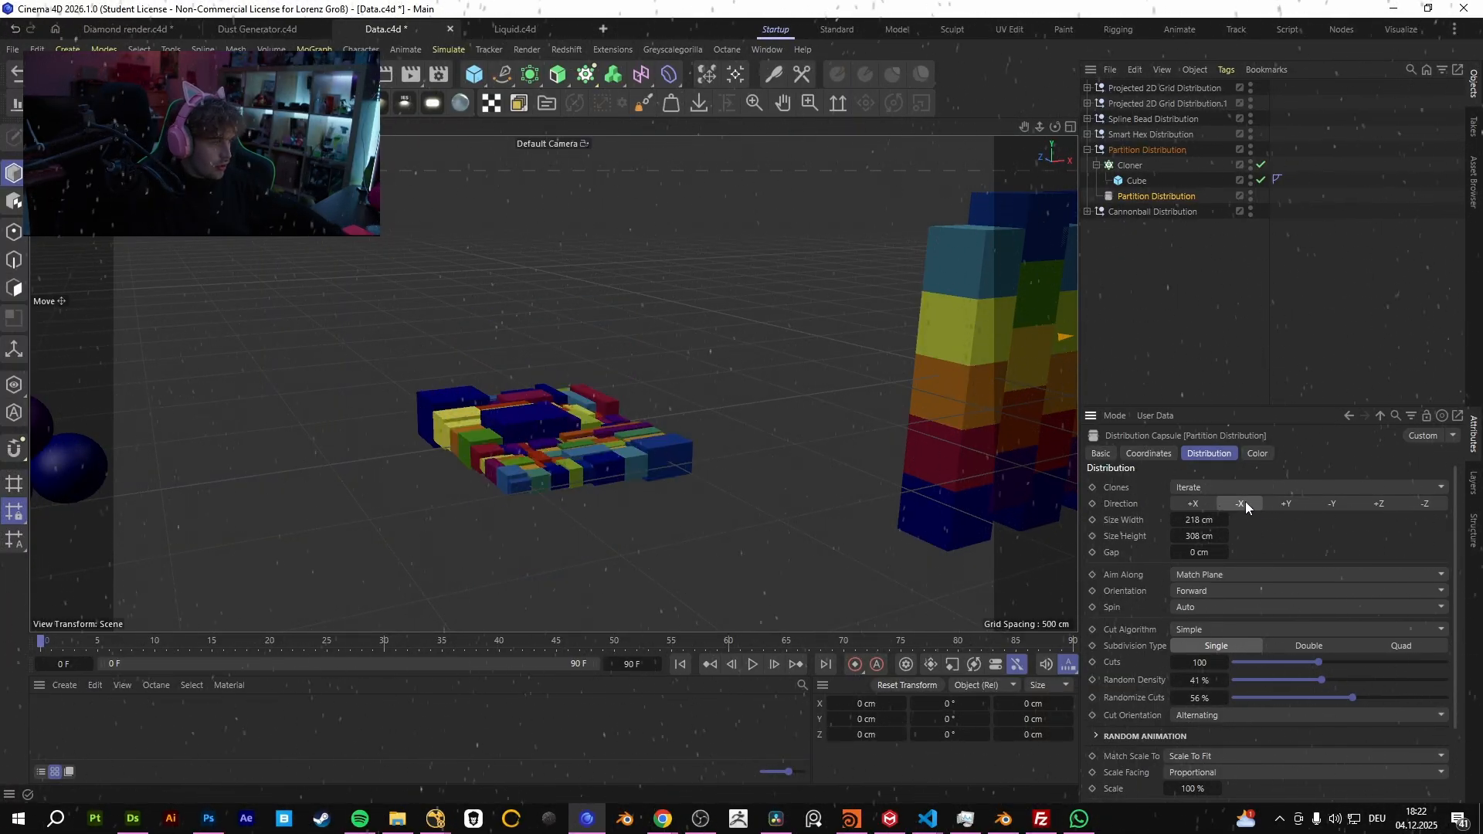
pyautogui.click(1203, 503)
pyautogui.click(1368, 505)
# - Expand the Smart Hex Distribution group and set its distribution's circle radius to 43 cm
pyautogui.keyDown('alt'); pyautogui.moveTo(500, 448); pyautogui.dragTo(420, 464); pyautogui.keyUp('alt')
pyautogui.keyDown('alt'); pyautogui.moveTo(664, 417); pyautogui.dragTo(275, 384, button='middle'); pyautogui.keyUp('alt')
pyautogui.scroll(-3, 763, 386)
pyautogui.click(763, 386)
pyautogui.click(1087, 150)
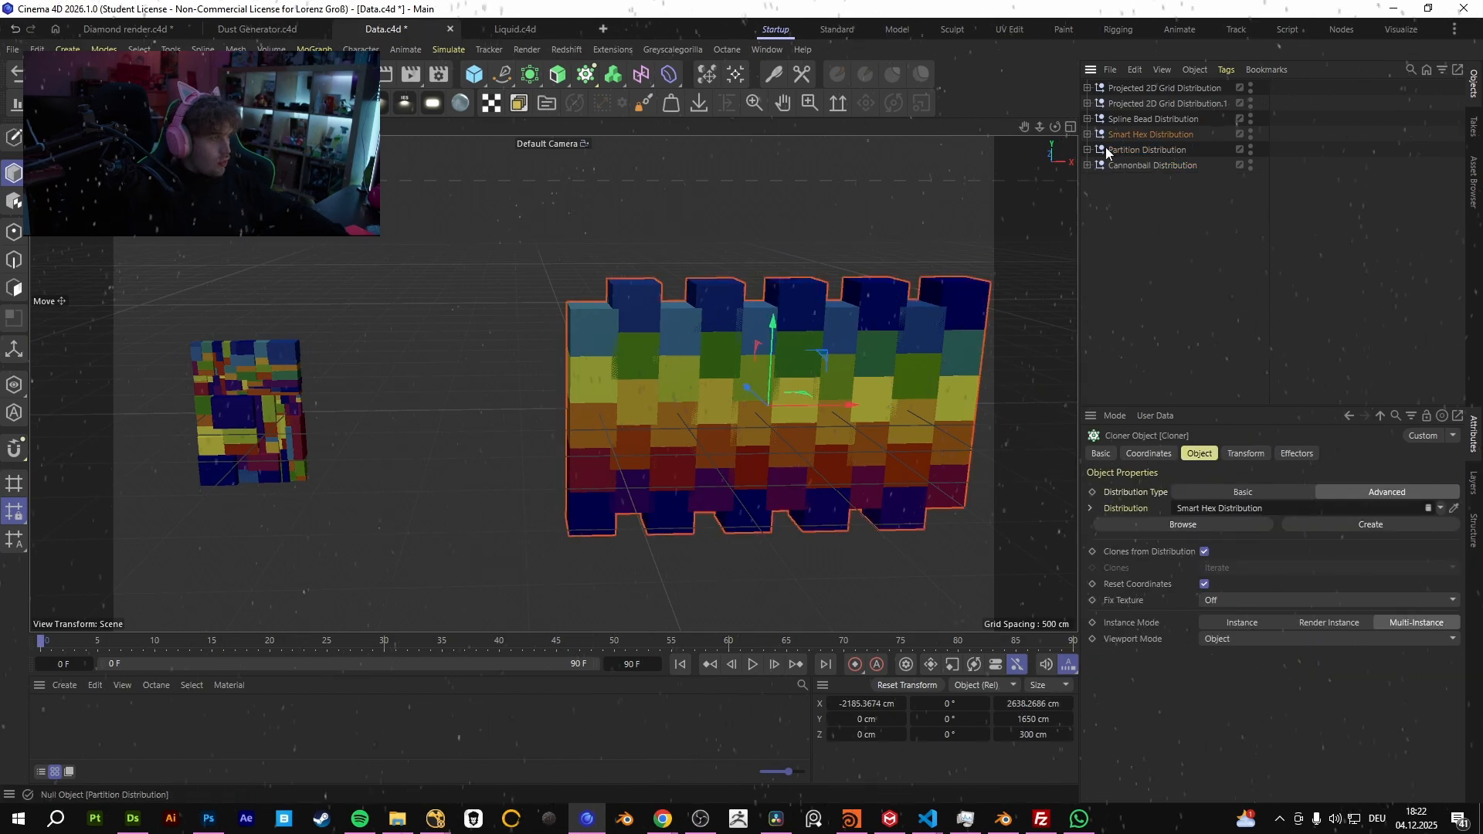
pyautogui.click(1135, 135)
pyautogui.keyDown('alt'); pyautogui.moveTo(870, 368); pyautogui.dragTo(646, 373, button='middle'); pyautogui.keyUp('alt')
pyautogui.keyDown('alt'); pyautogui.moveTo(646, 373); pyautogui.dragTo(573, 423); pyautogui.keyUp('alt')
pyautogui.click(1087, 135)
pyautogui.click(1157, 182)
pyautogui.moveTo(1205, 574)
pyautogui.mouseDown()
pyautogui.moveTo(1180, 576)
pyautogui.moveTo(1199, 575)
pyautogui.mouseUp()
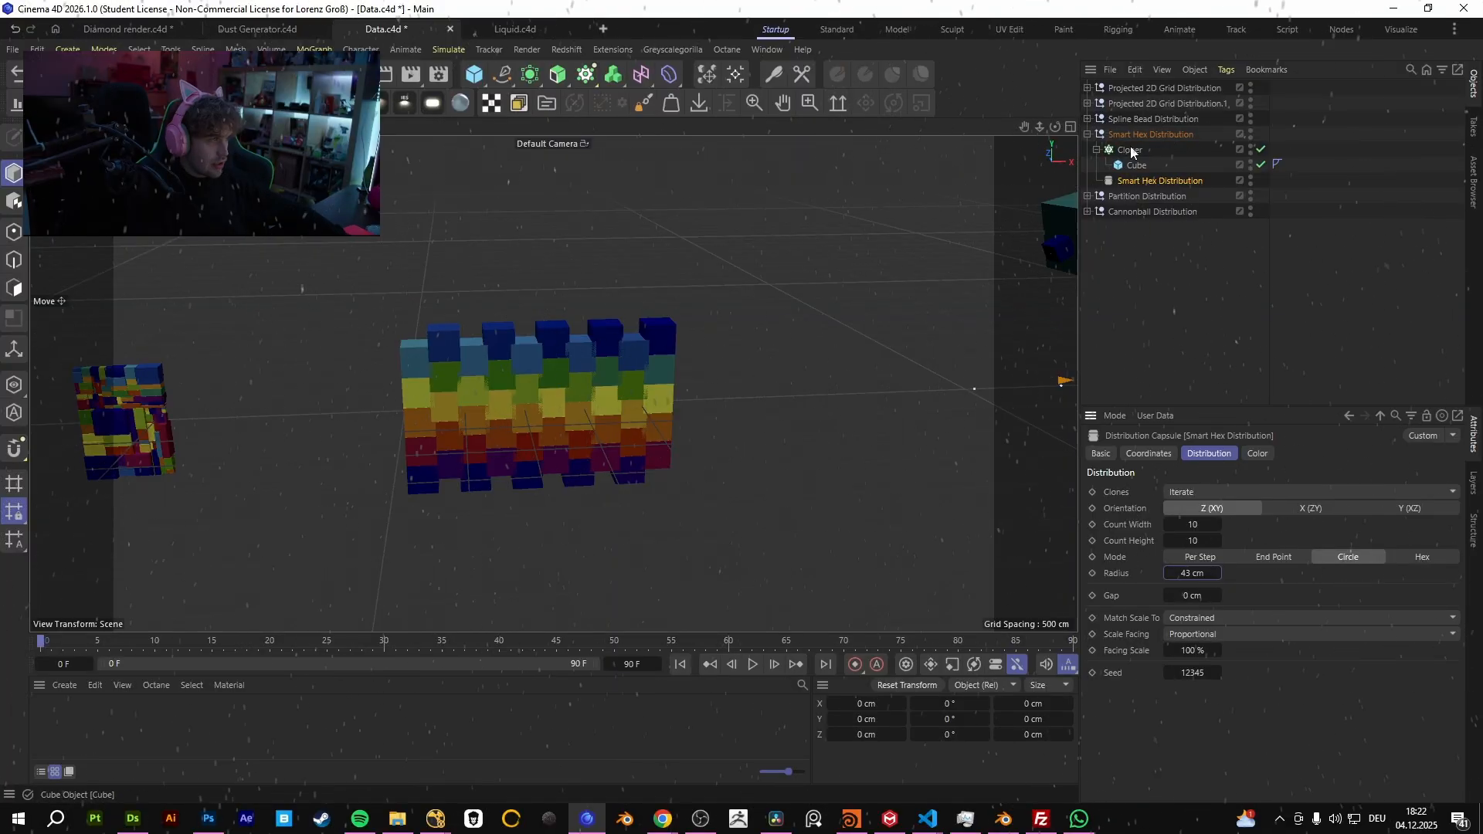
# - Try the X (ZY) and Y (XZ) orientations on the Smart Hex Distribution and return it to Z (XY)
pyautogui.click(1297, 509)
pyautogui.click(1392, 509)
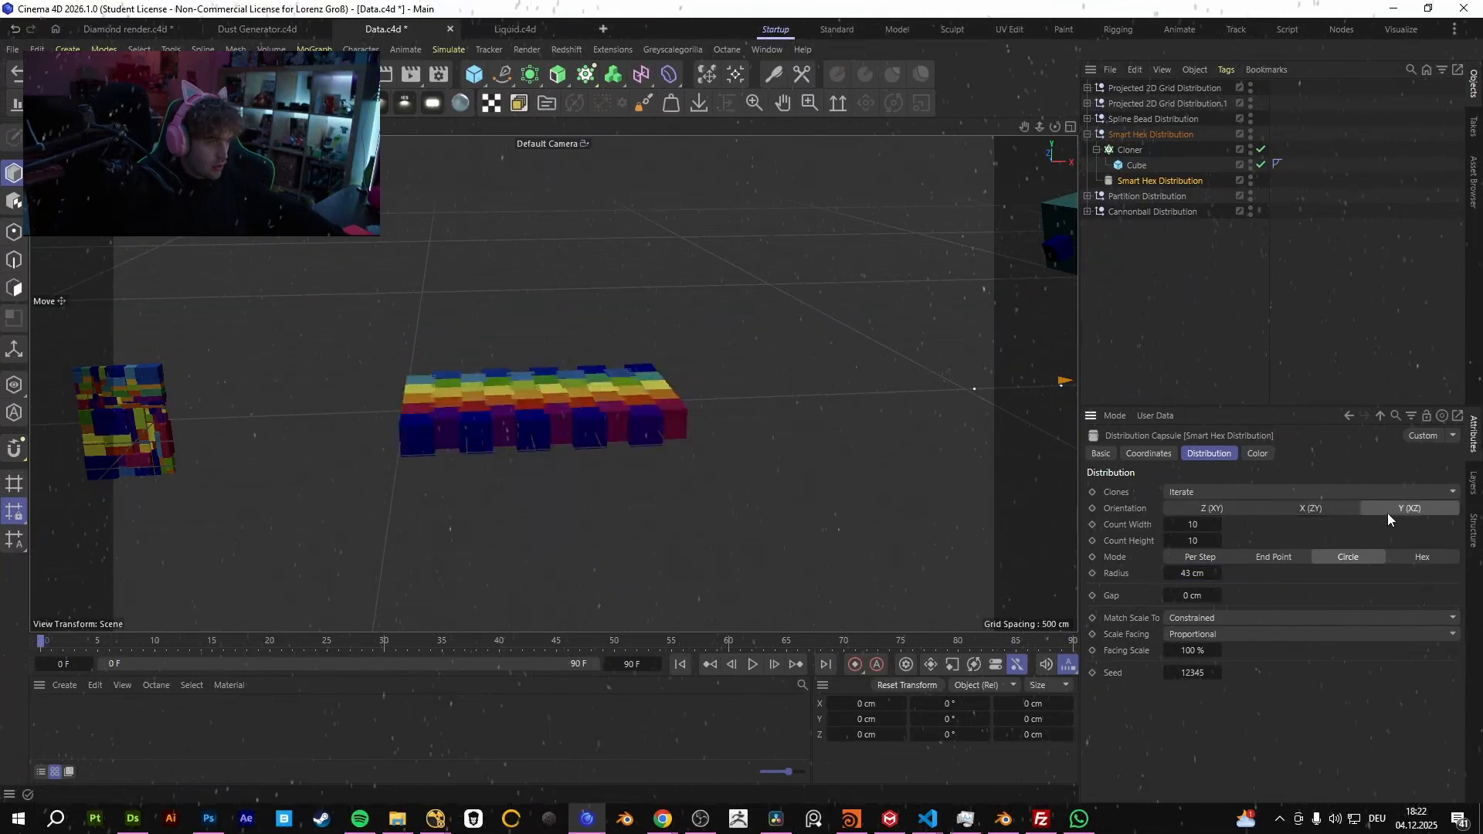
pyautogui.click(1216, 509)
# - Try the End Point mode on the Smart Hex Distribution and set the mode to Per Step with a 0 cm gap
pyautogui.click(1209, 558)
pyautogui.click(1276, 556)
pyautogui.click(1205, 557)
pyautogui.scroll(-3, 526, 454)
pyautogui.scroll(-4, 527, 454)
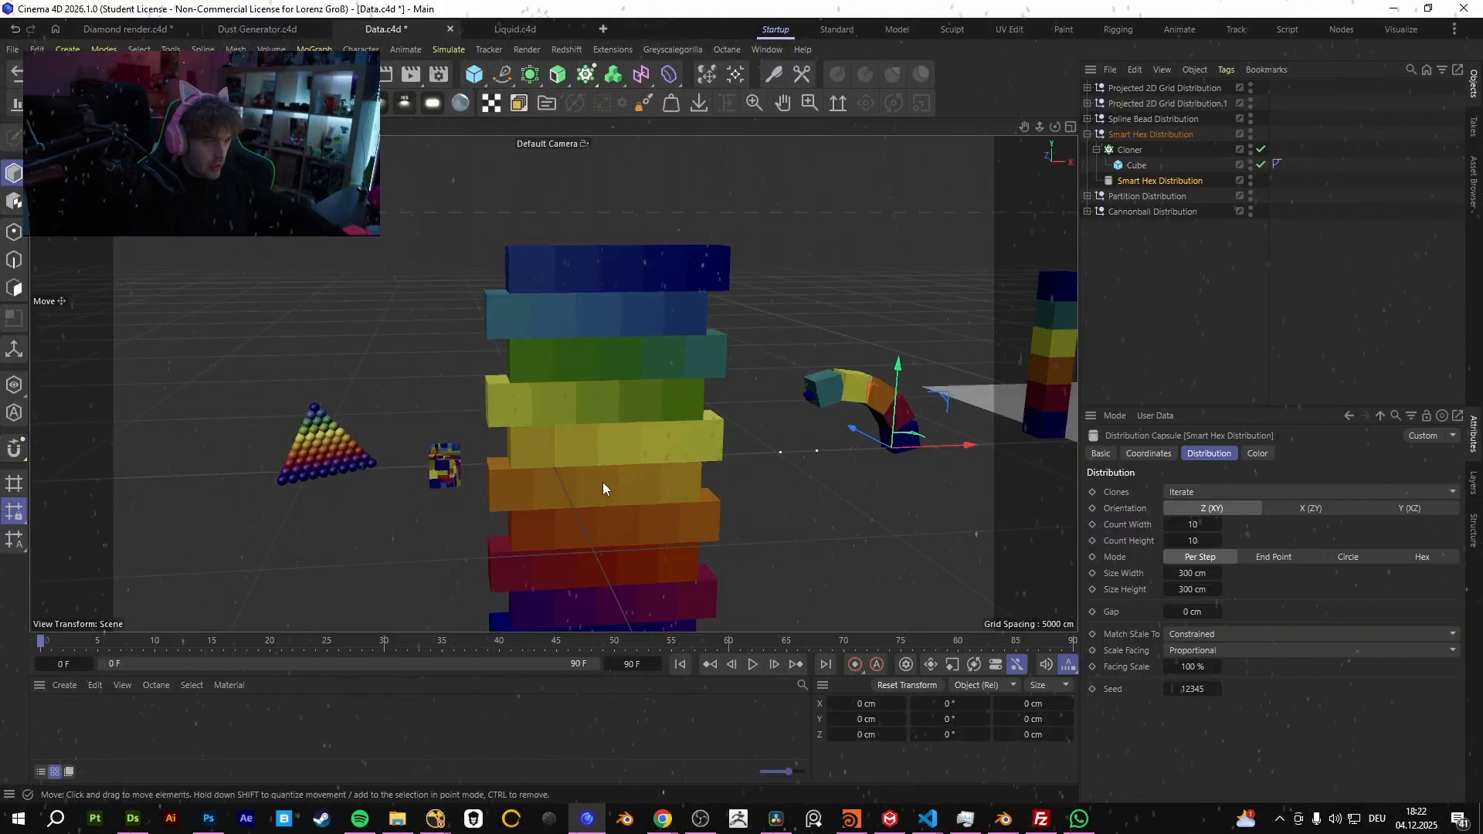
pyautogui.moveTo(1188, 612)
pyautogui.mouseDown()
pyautogui.moveTo(1203, 612)
pyautogui.moveTo(1183, 612)
pyautogui.mouseUp()
# - Add a Sphere and place it above the Cube inside the Smart Hex Cloner
pyautogui.click(474, 74)
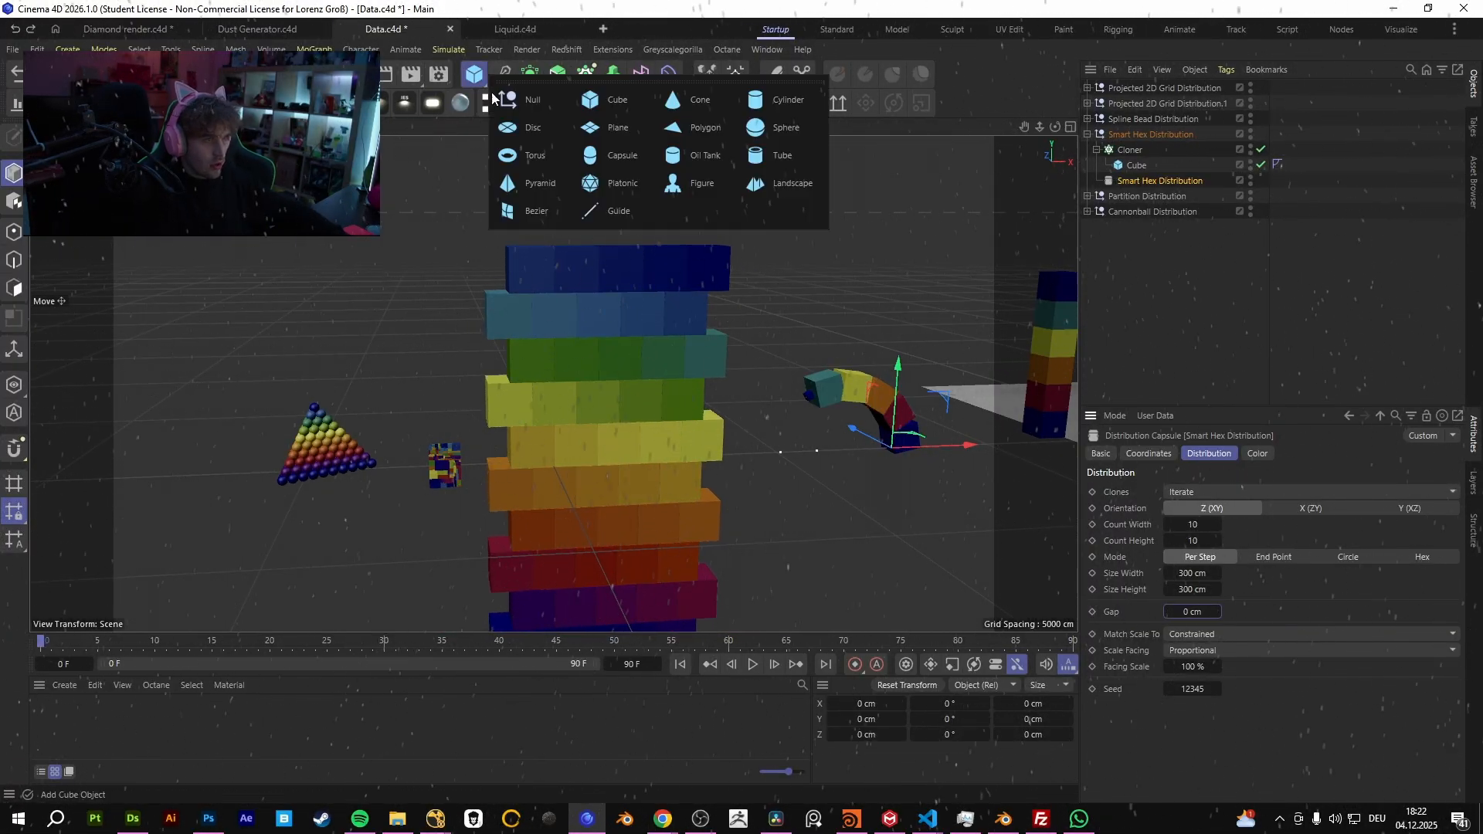
pyautogui.click(803, 108)
pyautogui.moveTo(1158, 197); pyautogui.dragTo(1148, 157)
# - Delete the Cube from the Smart Hex Cloner and undo the deletion
pyautogui.click(1142, 182)
pyautogui.press('Delete')
pyautogui.hotkey('ctrl', 'z')
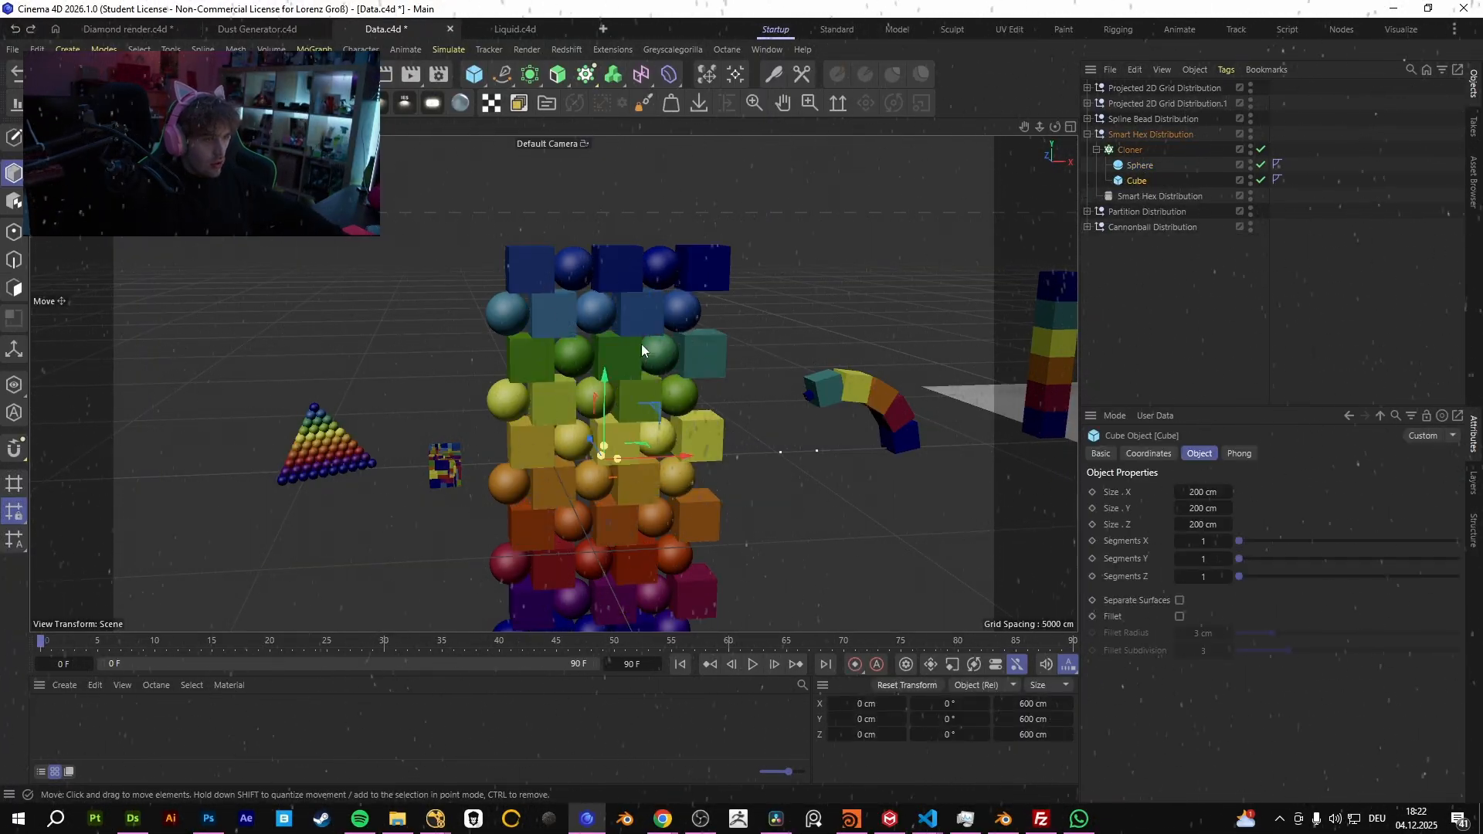
pyautogui.scroll(3, 655, 344)
pyautogui.scroll(3, 642, 322)
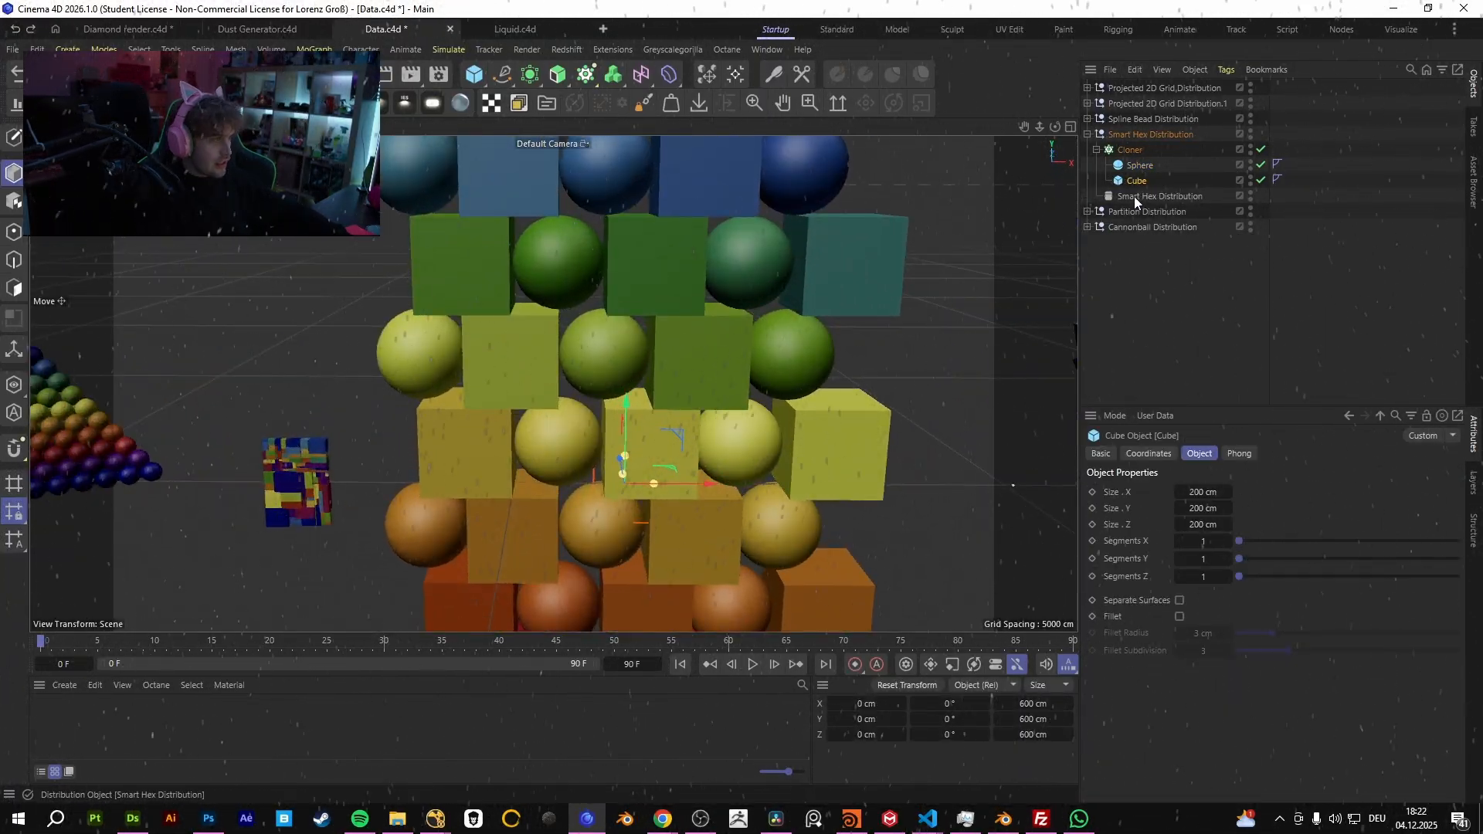
# - Set the Smart Hex Distribution's count height to 11 and its size height to 300 cm
pyautogui.click(1142, 152)
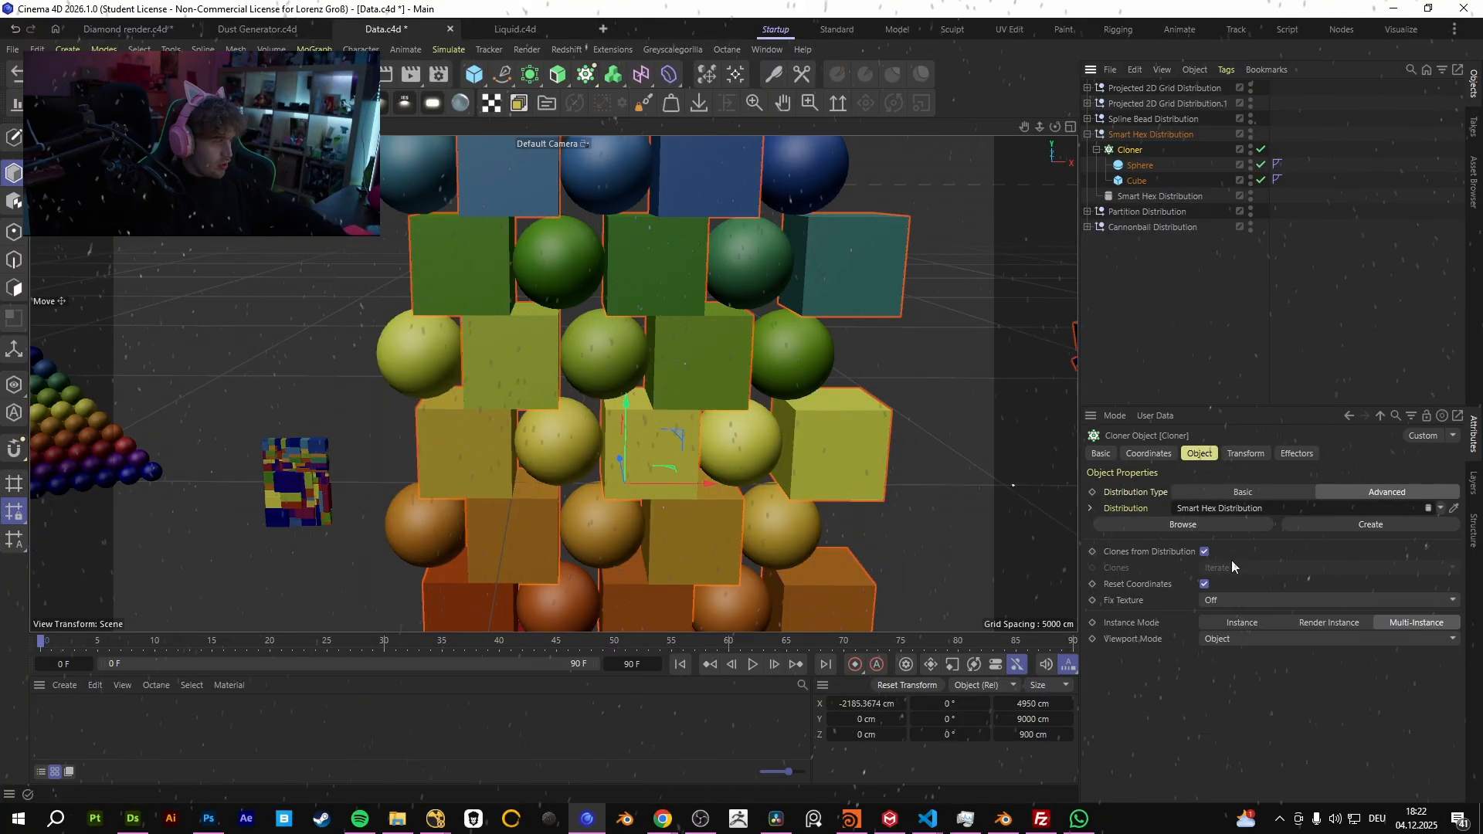
pyautogui.click(1162, 196)
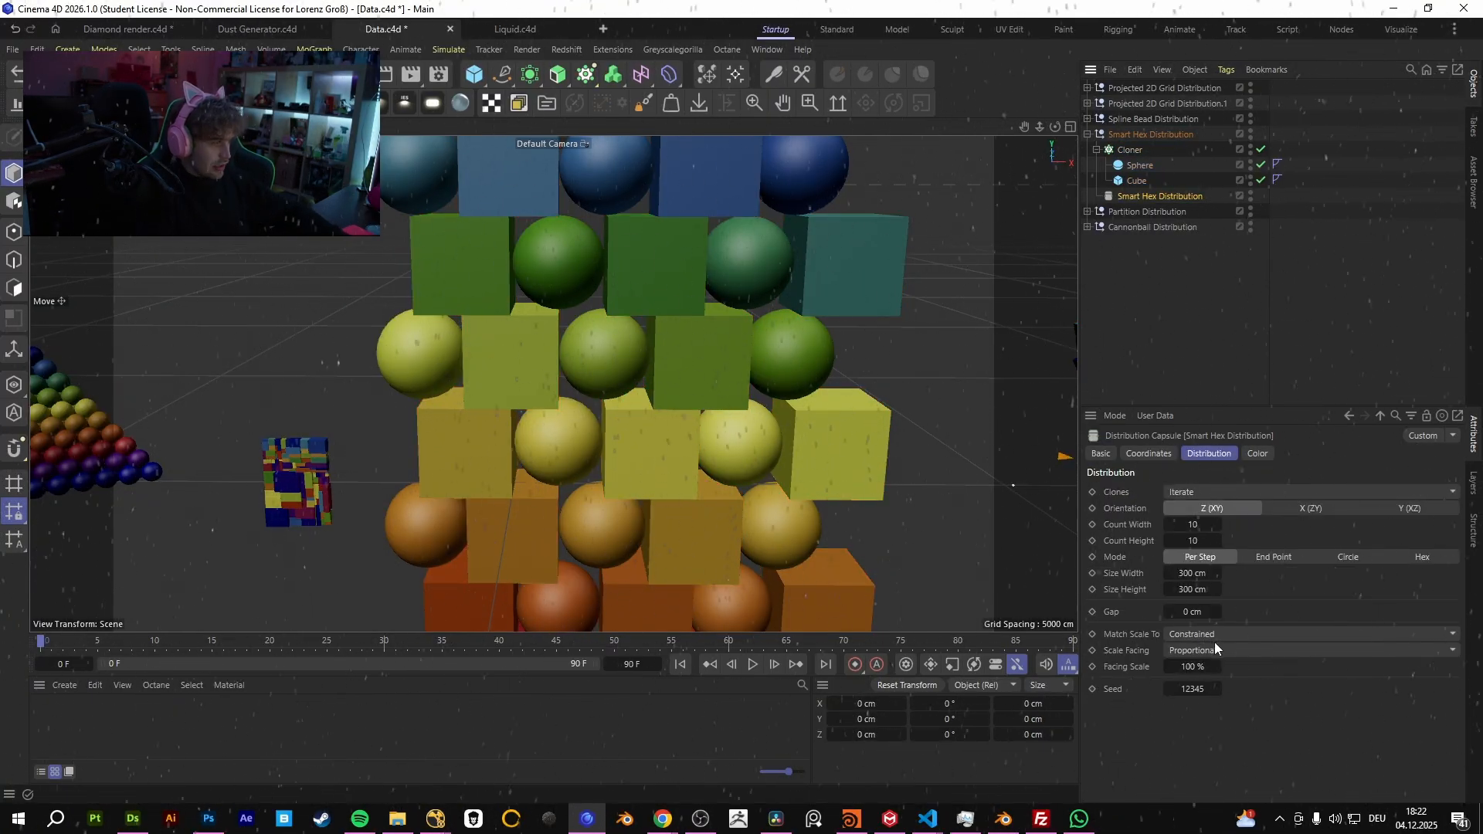
pyautogui.moveTo(1193, 590)
pyautogui.mouseDown()
pyautogui.moveTo(1247, 590)
pyautogui.moveTo(1206, 590)
pyautogui.moveTo(1216, 540)
pyautogui.mouseUp()
pyautogui.doubleClick(1195, 589)
pyautogui.write('300')
pyautogui.press('Return')
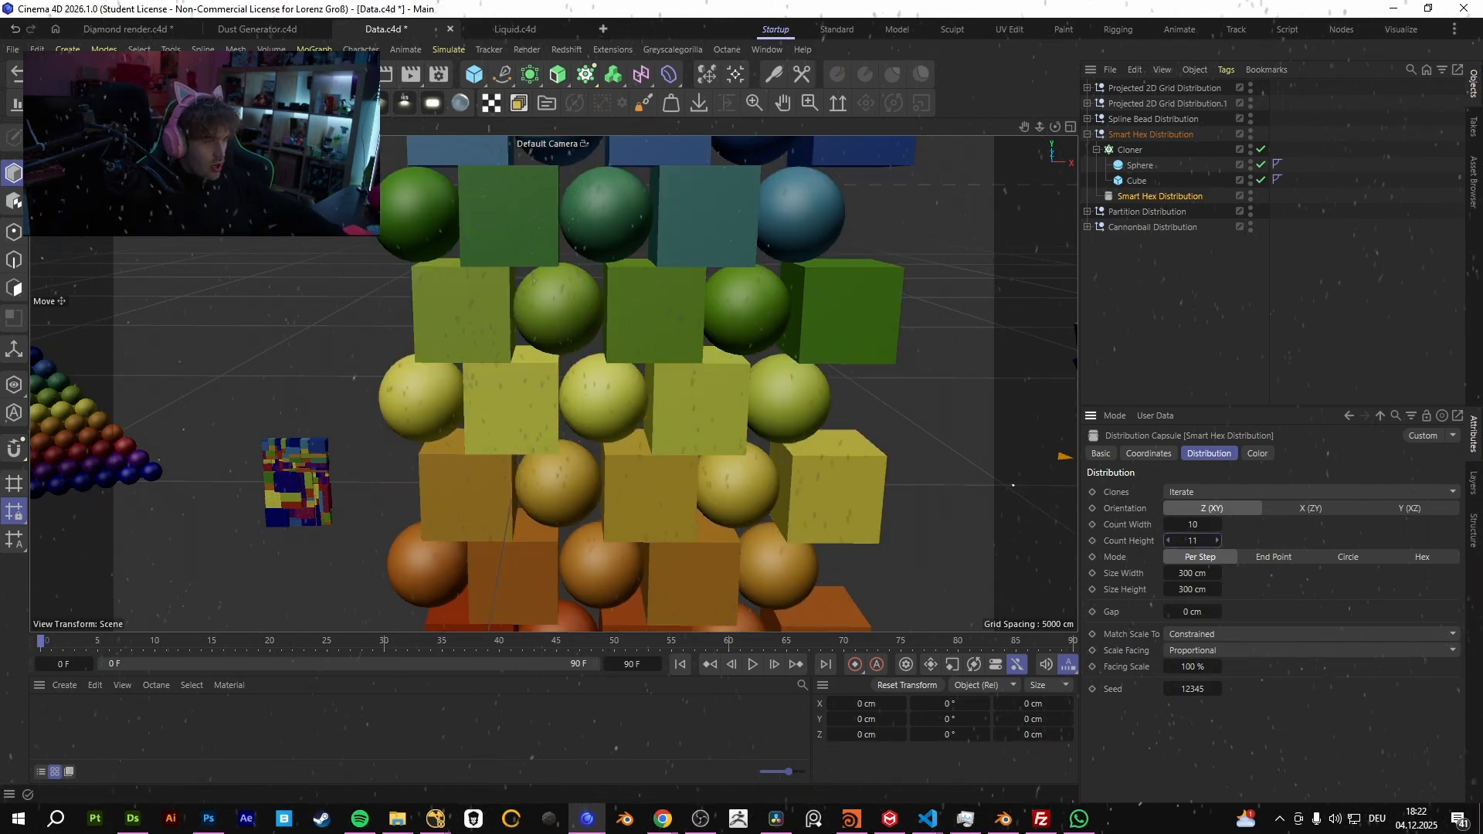
# - Try a 42 cm gap on the Smart Hex Distribution and reset the gap to 0 cm
pyautogui.scroll(-6, 645, 481)
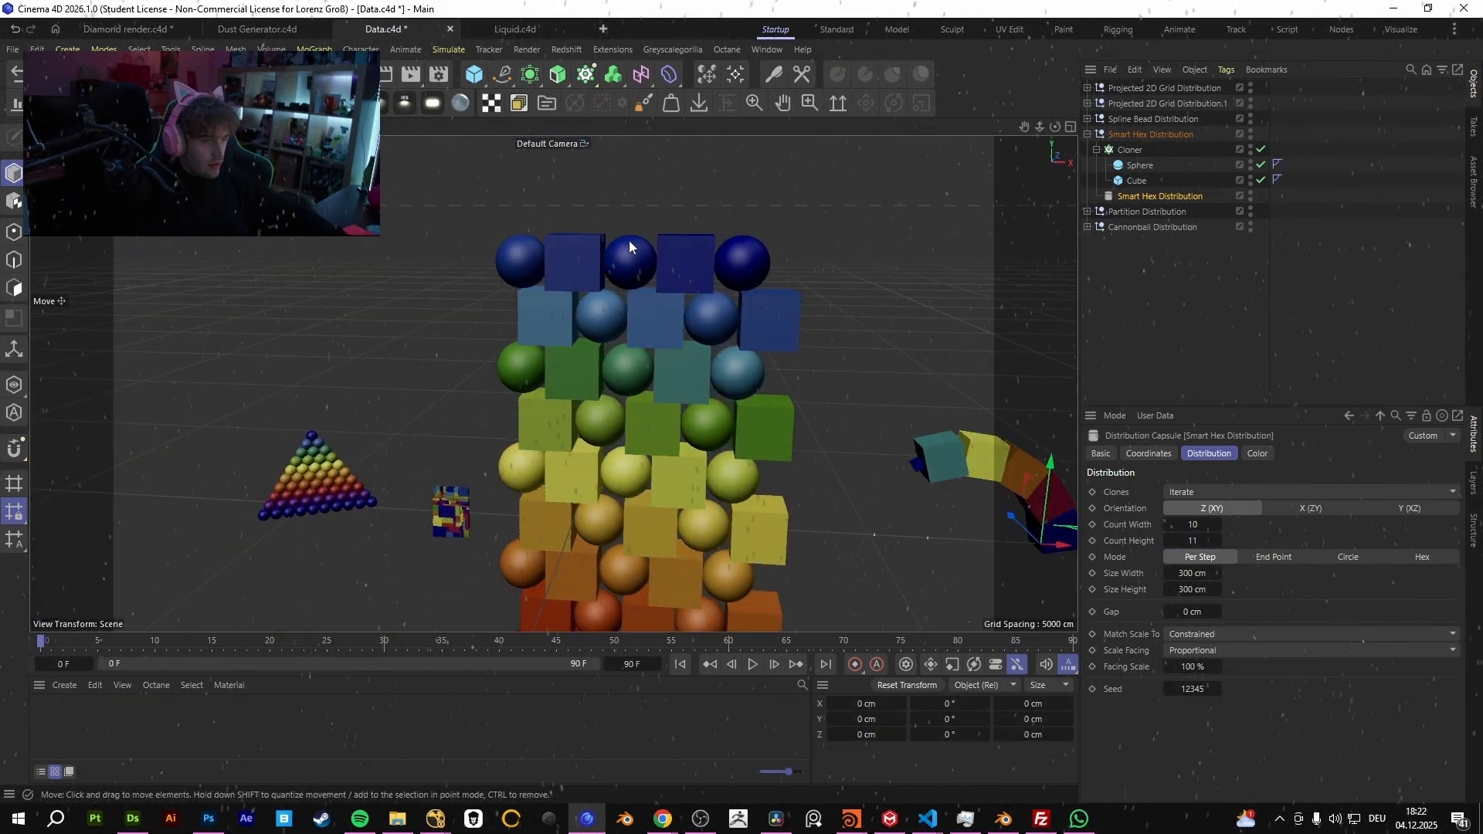
pyautogui.scroll(10, 632, 239)
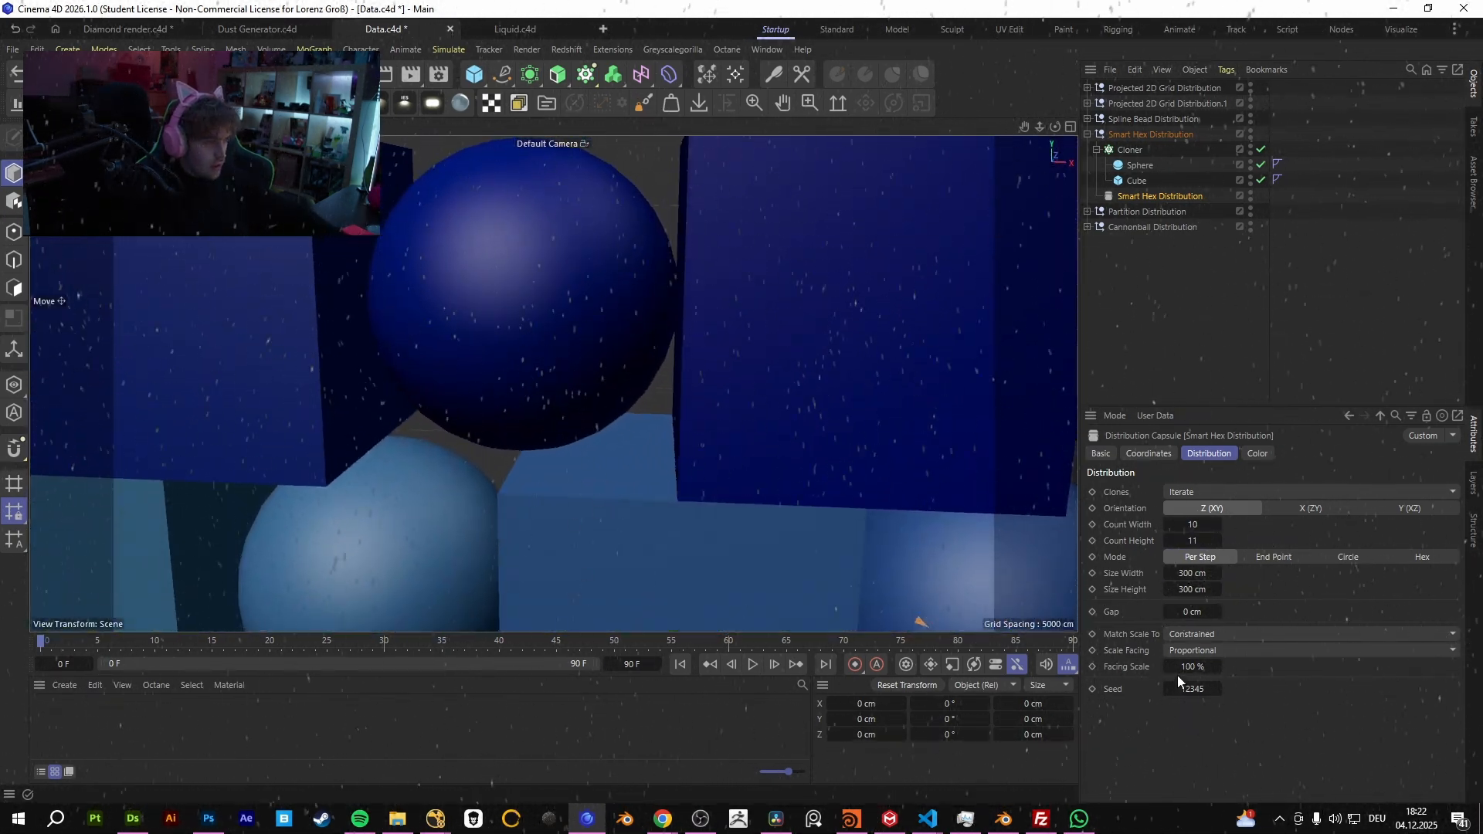
pyautogui.moveTo(1215, 612); pyautogui.dragTo(1246, 612)
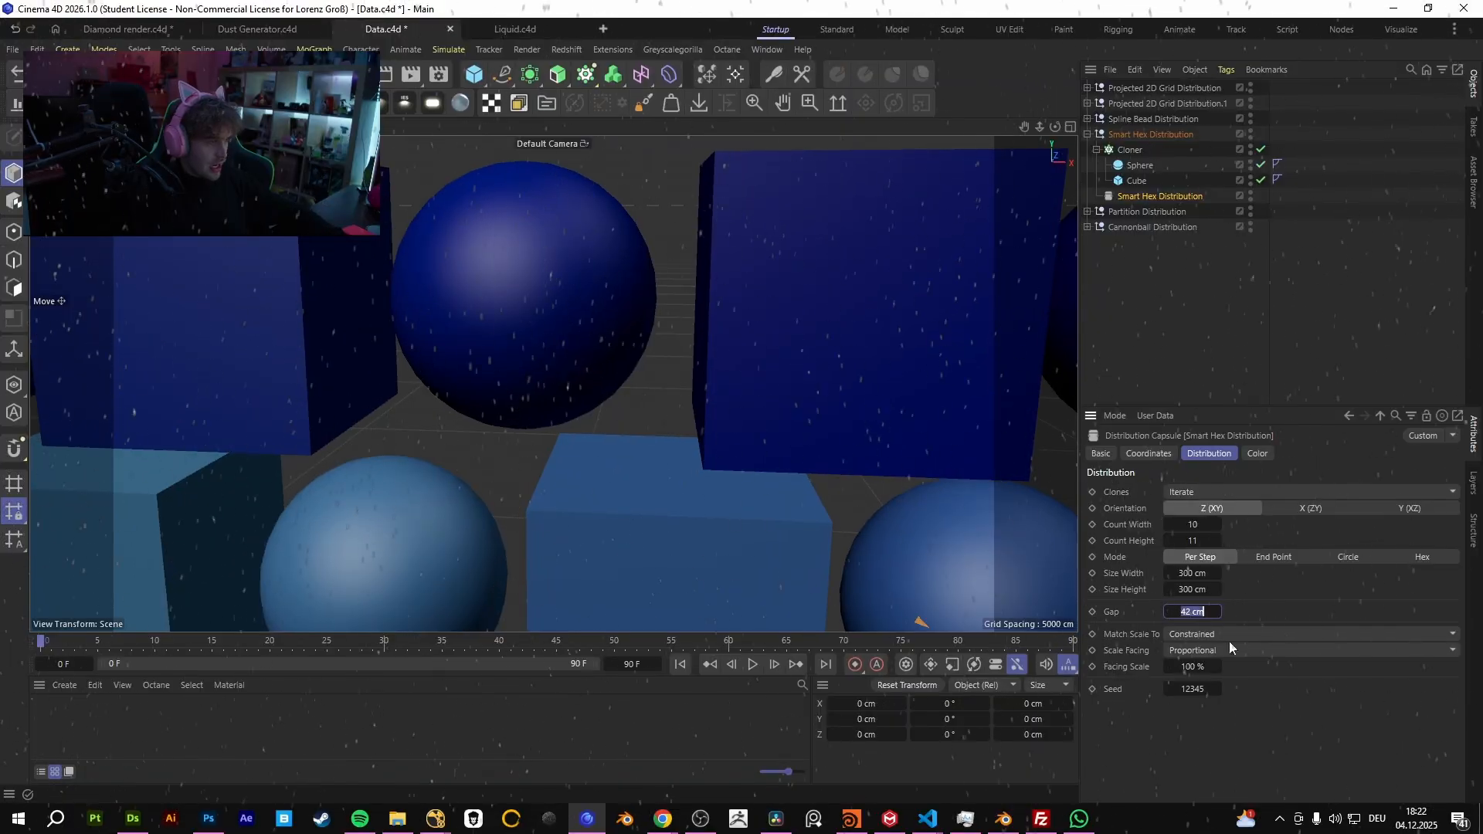
pyautogui.write('0')
pyautogui.press('Return')
# - Expand the Spline Bead Distribution group and shorten its Arc spline to an end angle of about 108°
pyautogui.scroll(-8, 567, 456)
pyautogui.keyDown('alt'); pyautogui.moveTo(618, 412); pyautogui.dragTo(487, 309); pyautogui.keyUp('alt')
pyautogui.keyDown('alt'); pyautogui.moveTo(595, 362); pyautogui.dragTo(965, 286, button='right'); pyautogui.keyUp('alt')
pyautogui.click(1088, 133)
pyautogui.click(1126, 119)
pyautogui.click(1088, 118)
pyautogui.click(1136, 151)
pyautogui.click(1133, 181)
pyautogui.moveTo(1129, 181)
pyautogui.mouseDown()
pyautogui.moveTo(1198, 165)
pyautogui.moveTo(1137, 127)
pyautogui.moveTo(1138, 179)
pyautogui.mouseUp()
pyautogui.click(1154, 171)
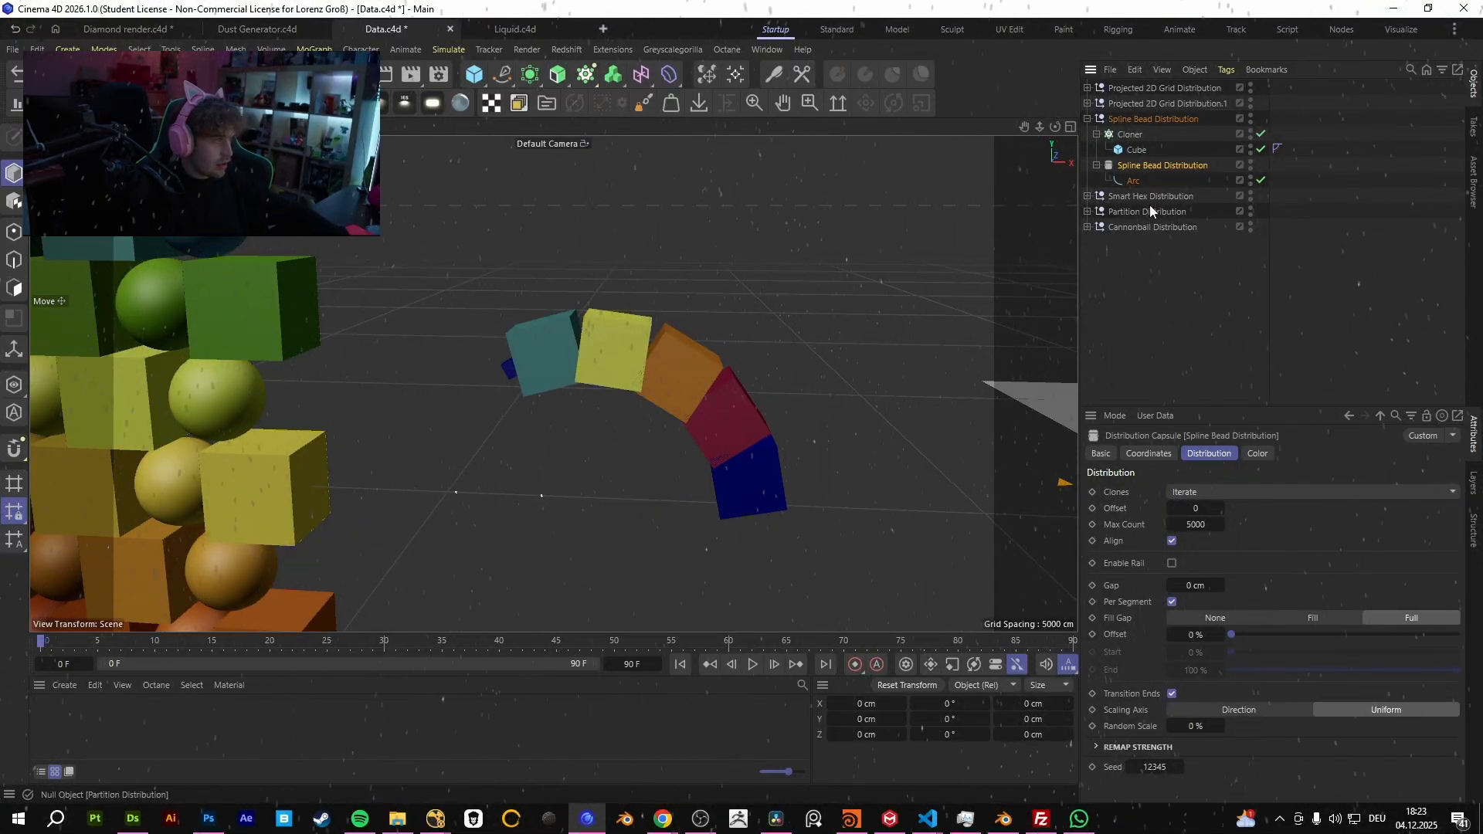
pyautogui.click(1134, 183)
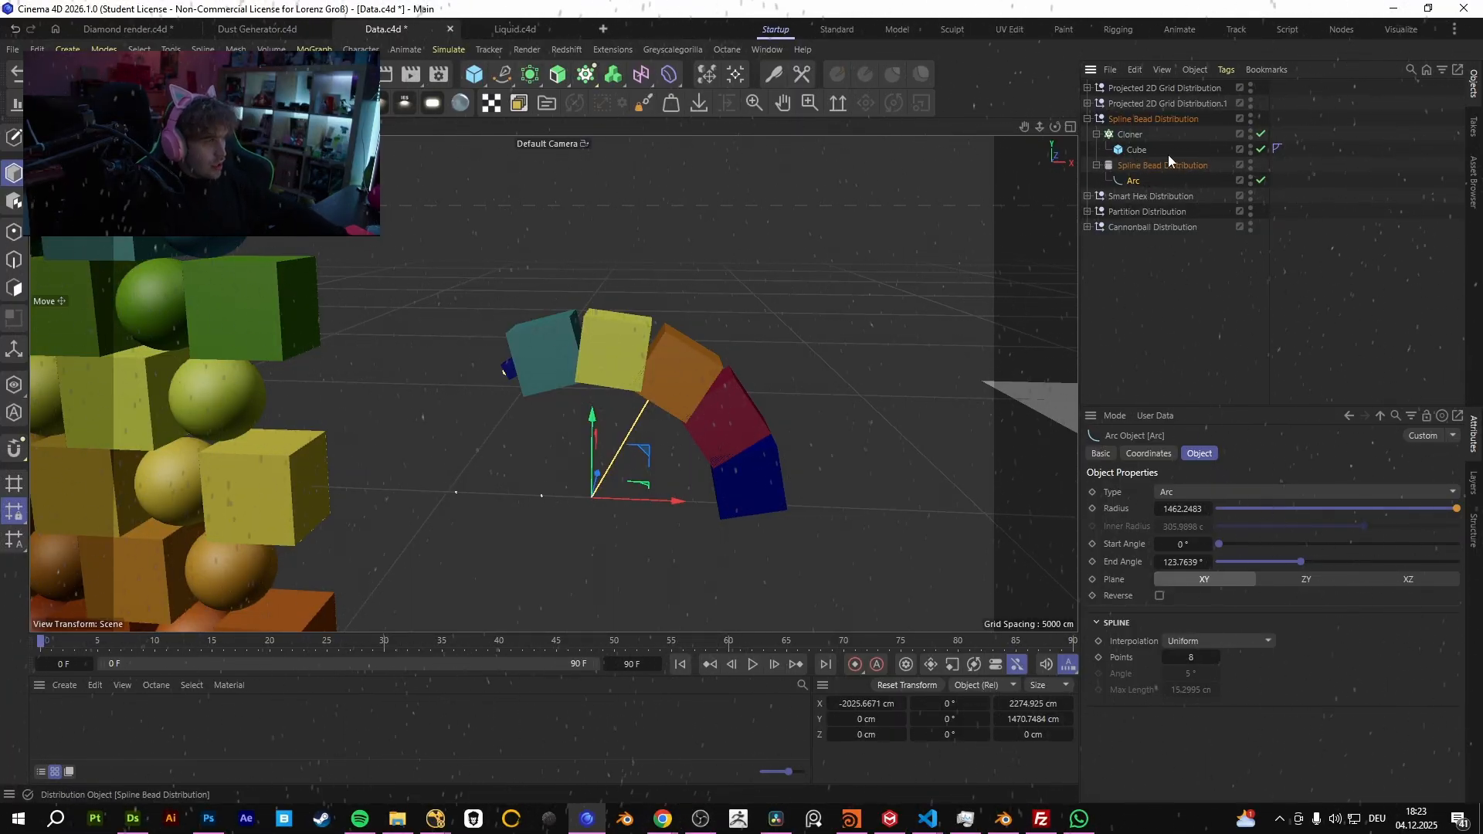
pyautogui.moveTo(502, 378); pyautogui.dragTo(568, 359)
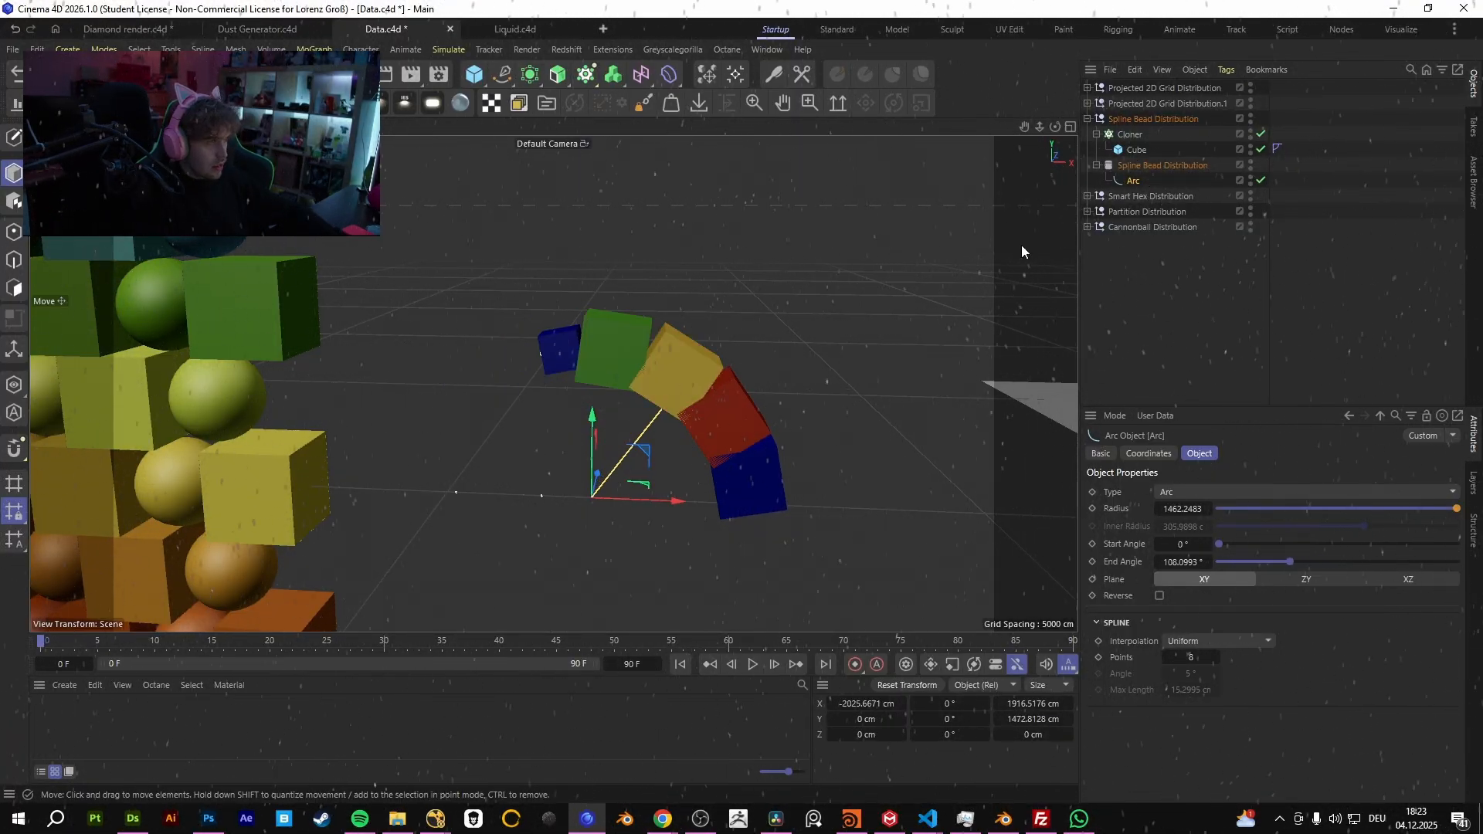
# - Compare the Cloner's Basic distribution in Object mode along the Arc and switch back to the Advanced Spline Bead Distribution
pyautogui.click(1133, 133)
pyautogui.click(1252, 493)
pyautogui.click(1212, 510)
pyautogui.click(1240, 526)
pyautogui.moveTo(1123, 181); pyautogui.dragTo(1252, 619)
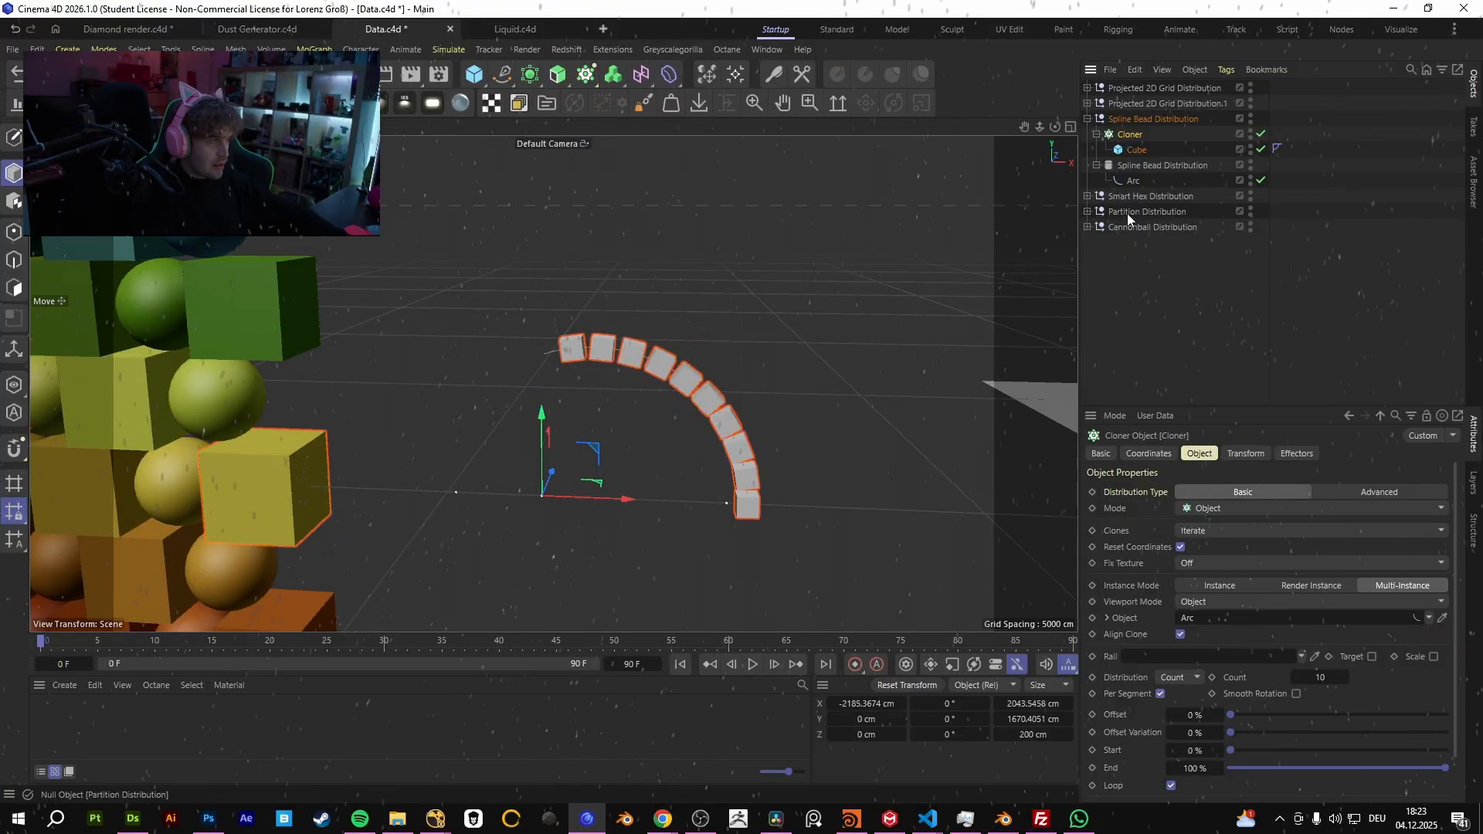
pyautogui.click(1351, 493)
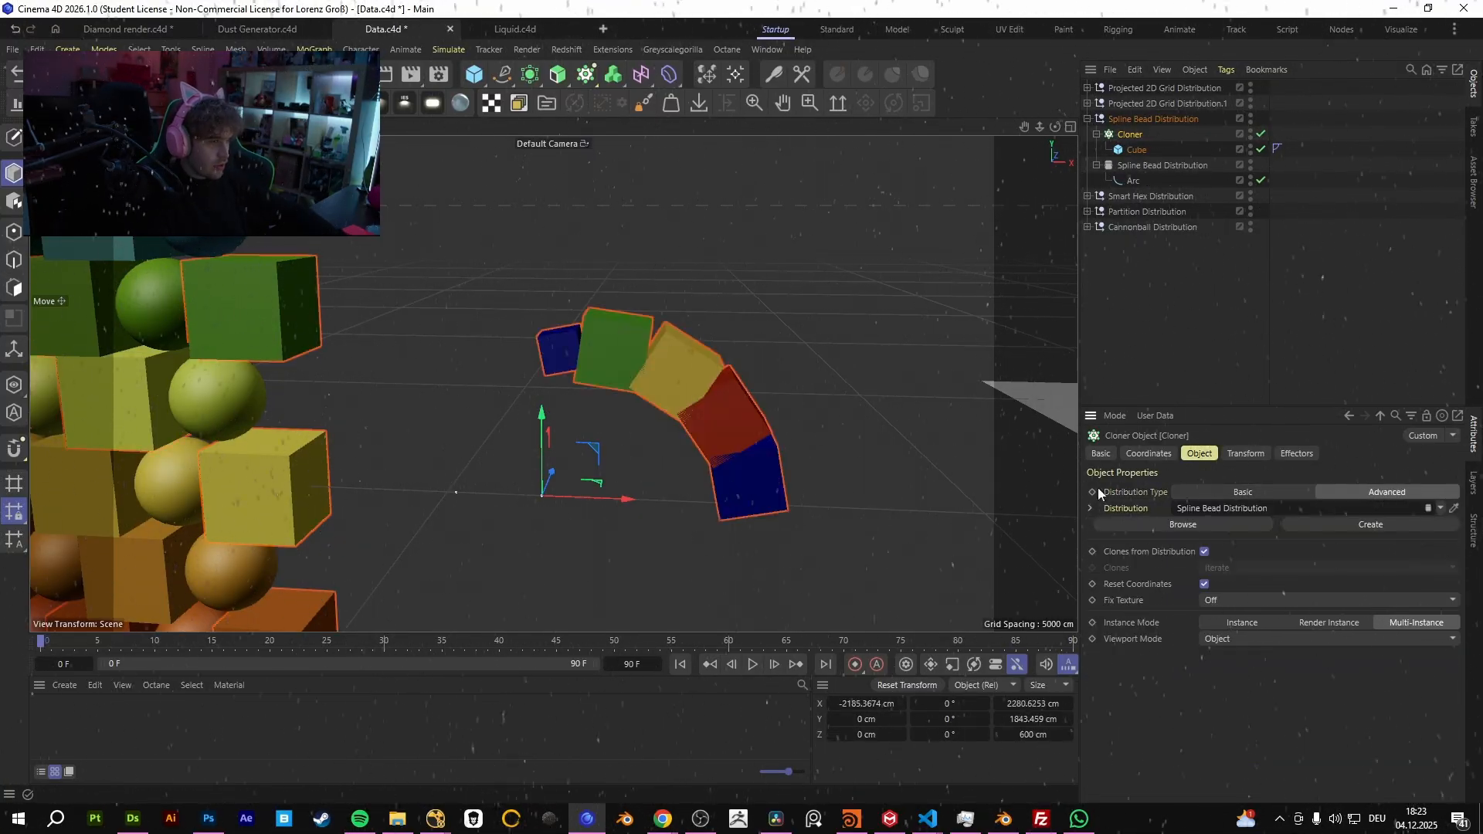
# - Try a larger gap on the Spline Bead Distribution and reset the gap to 0 cm
pyautogui.click(1145, 167)
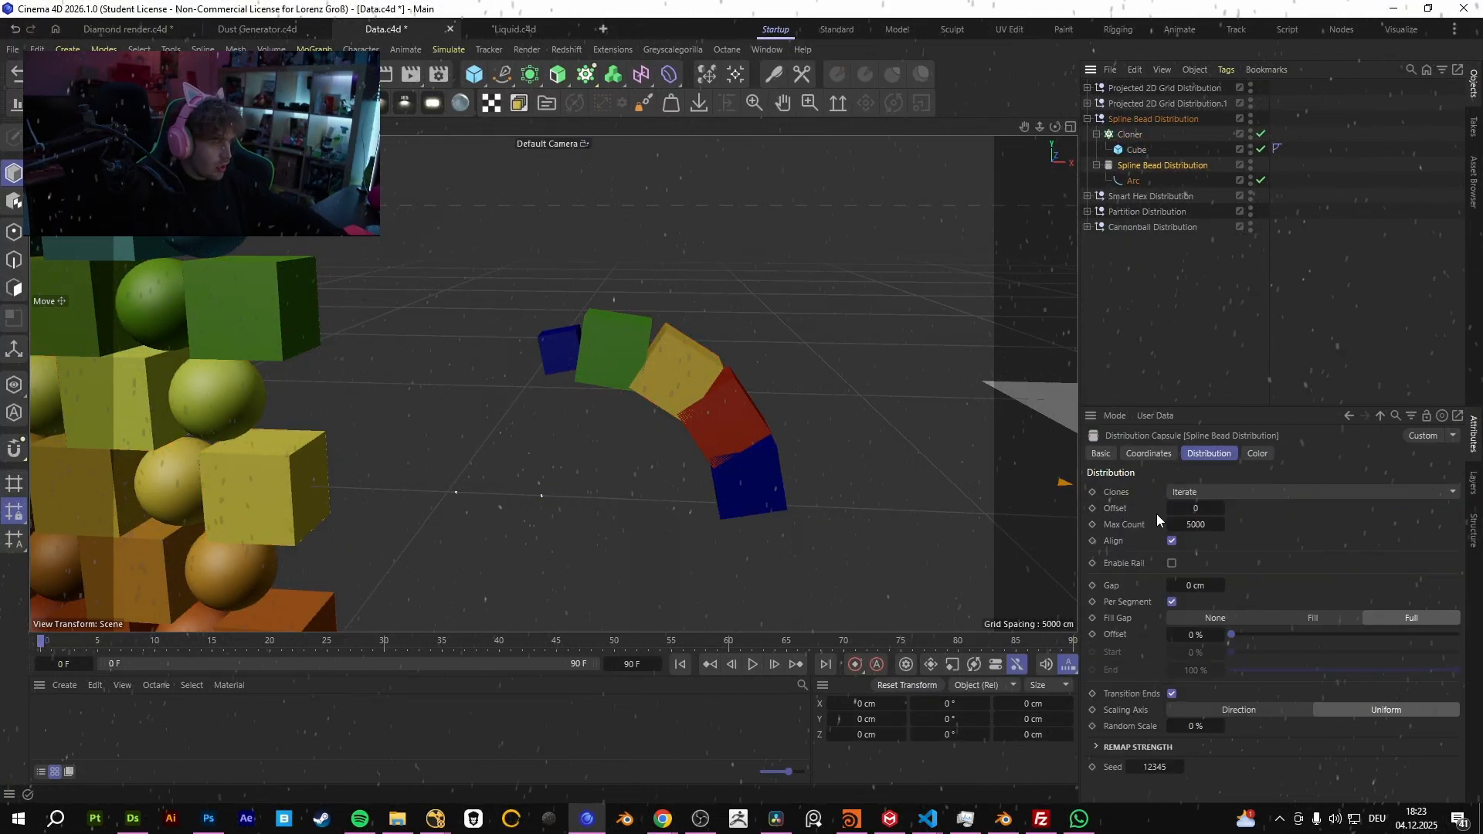
pyautogui.moveTo(1294, 633)
pyautogui.mouseDown()
pyautogui.moveTo(1319, 633)
pyautogui.moveTo(1216, 627)
pyautogui.moveTo(1206, 586)
pyautogui.moveTo(1234, 586)
pyautogui.mouseUp()
pyautogui.keyDown('alt'); pyautogui.moveTo(627, 448); pyautogui.dragTo(636, 373); pyautogui.keyUp('alt')
pyautogui.scroll(3, 637, 373)
pyautogui.doubleClick(1200, 584)
pyautogui.write('0')
pyautogui.press('Return')
pyautogui.keyDown('alt'); pyautogui.moveTo(776, 525); pyautogui.dragTo(744, 539, button='middle'); pyautogui.keyUp('alt')
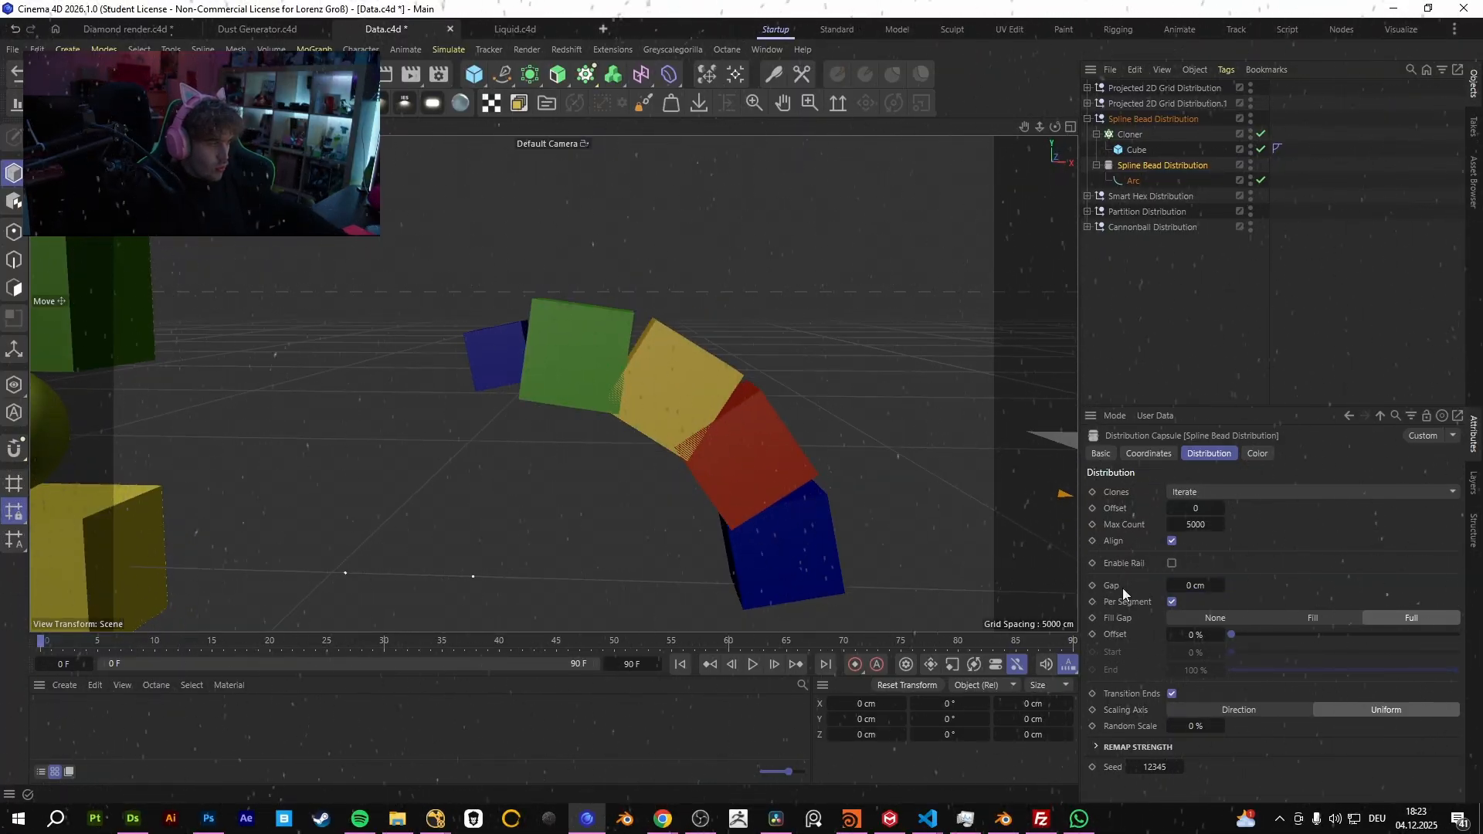
# - Set the Spline Bead Distribution's clone offset to 40 and its Max Count to 4830
pyautogui.scroll(2, 607, 410)
pyautogui.scroll(-3, 688, 423)
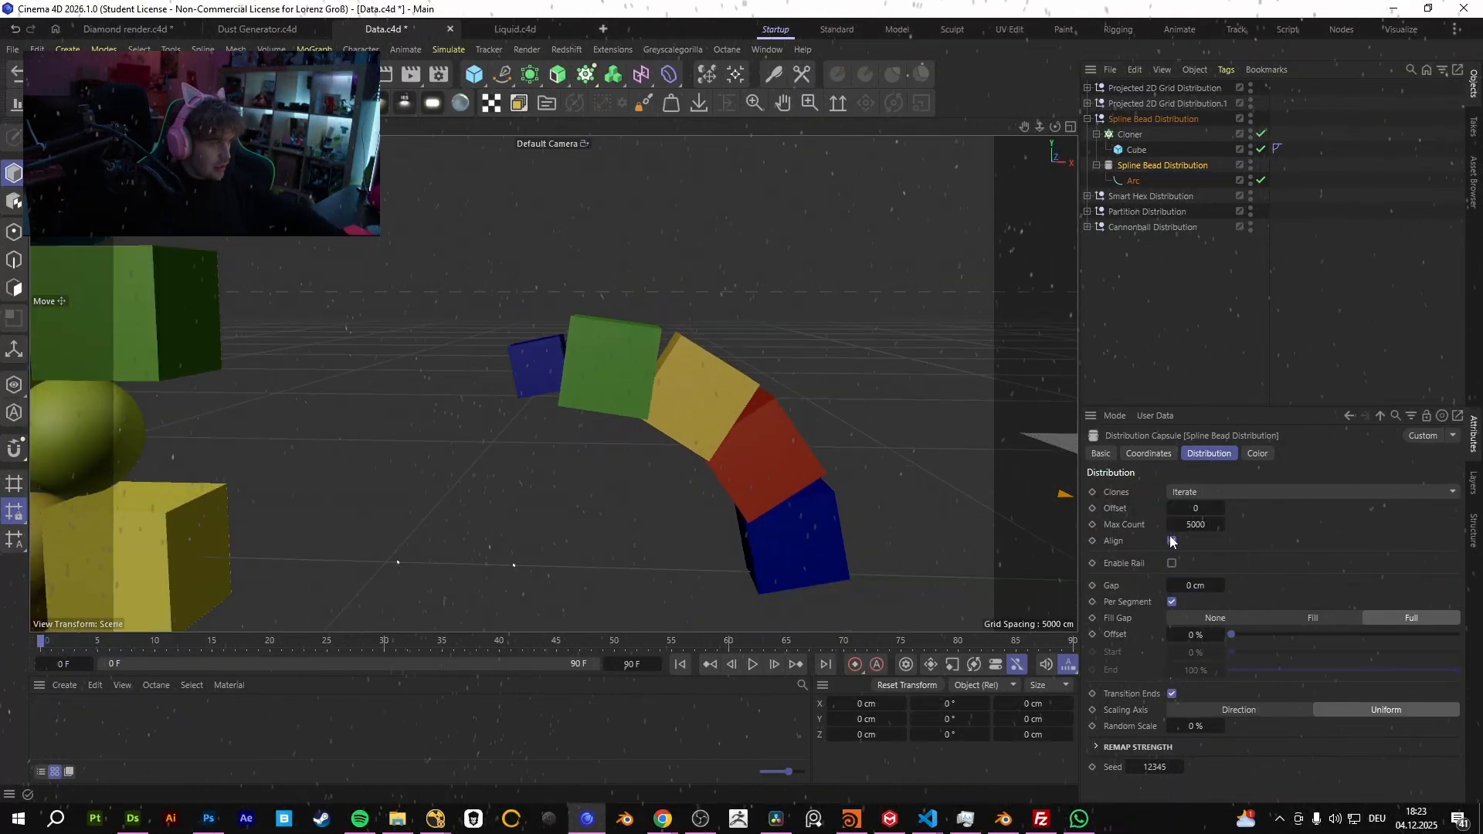
pyautogui.moveTo(1196, 524); pyautogui.dragTo(1236, 508)
pyautogui.click(1216, 496)
pyautogui.click(1220, 507)
# - Shorten the Arc spline to an end angle of about 67° and extend it again to about 104°
pyautogui.keyDown('alt'); pyautogui.moveTo(685, 370); pyautogui.dragTo(570, 416, button='right'); pyautogui.keyUp('alt')
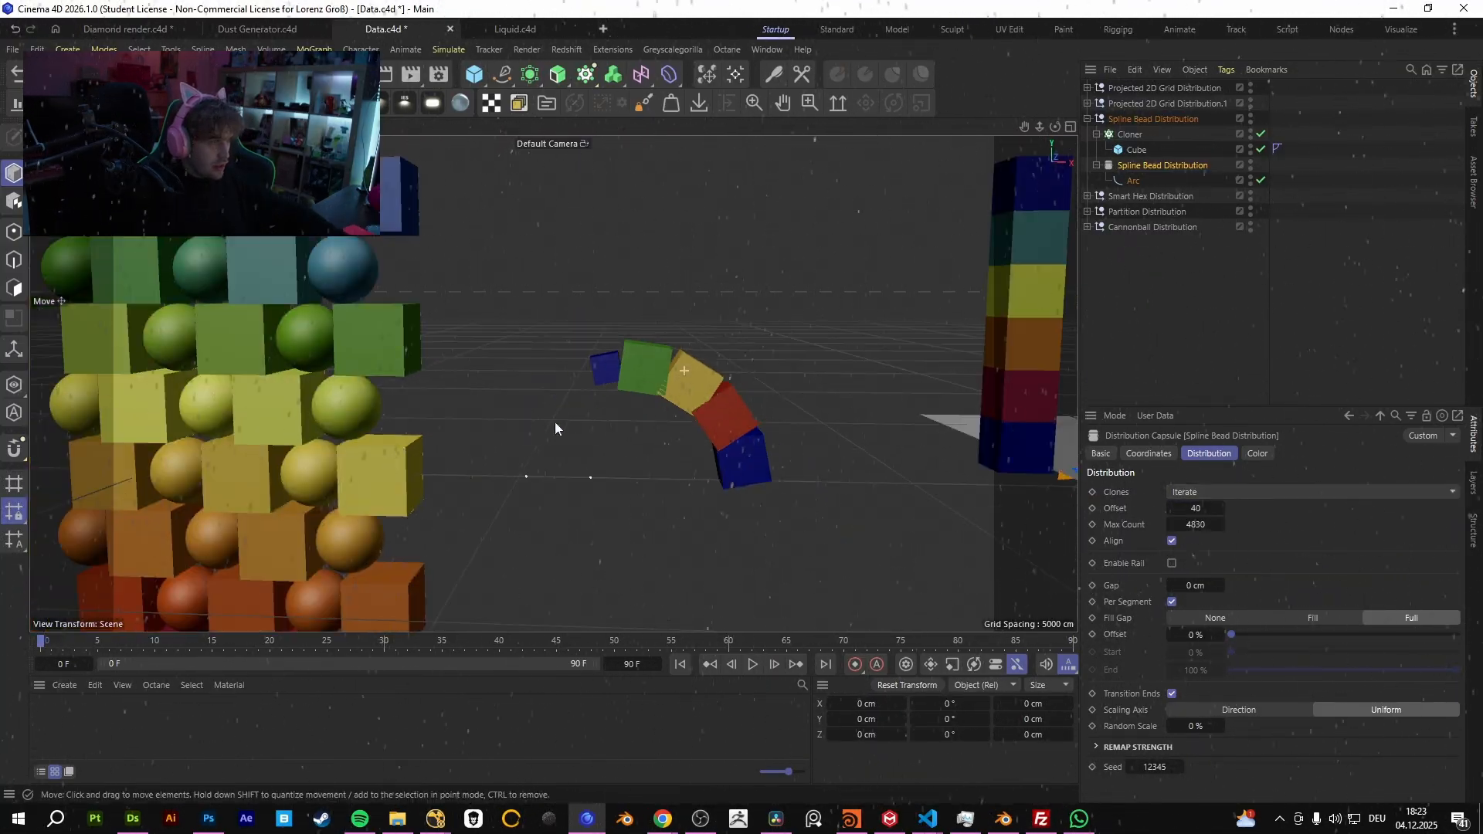
pyautogui.click(1132, 181)
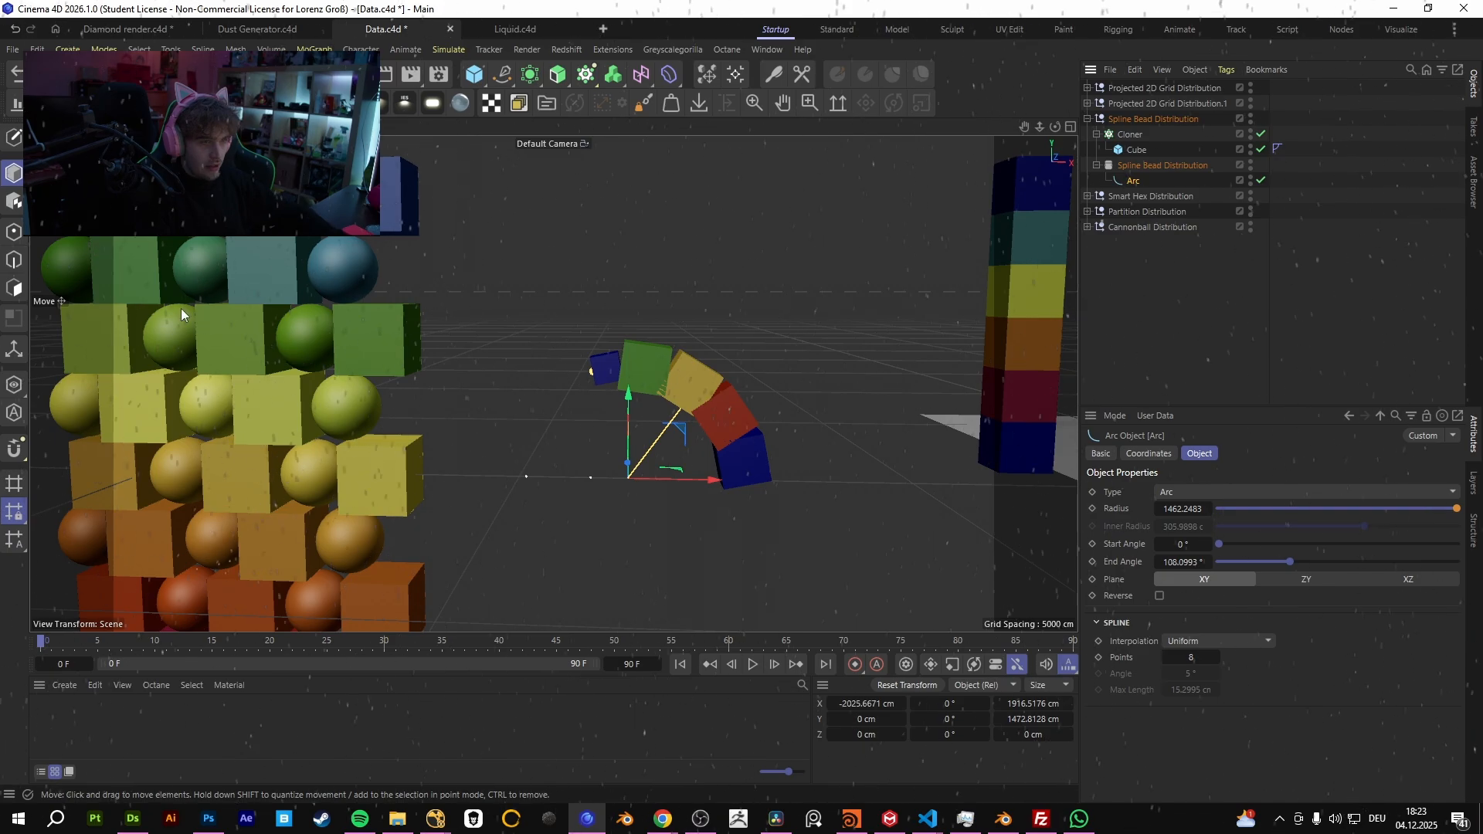
pyautogui.click(12, 232)
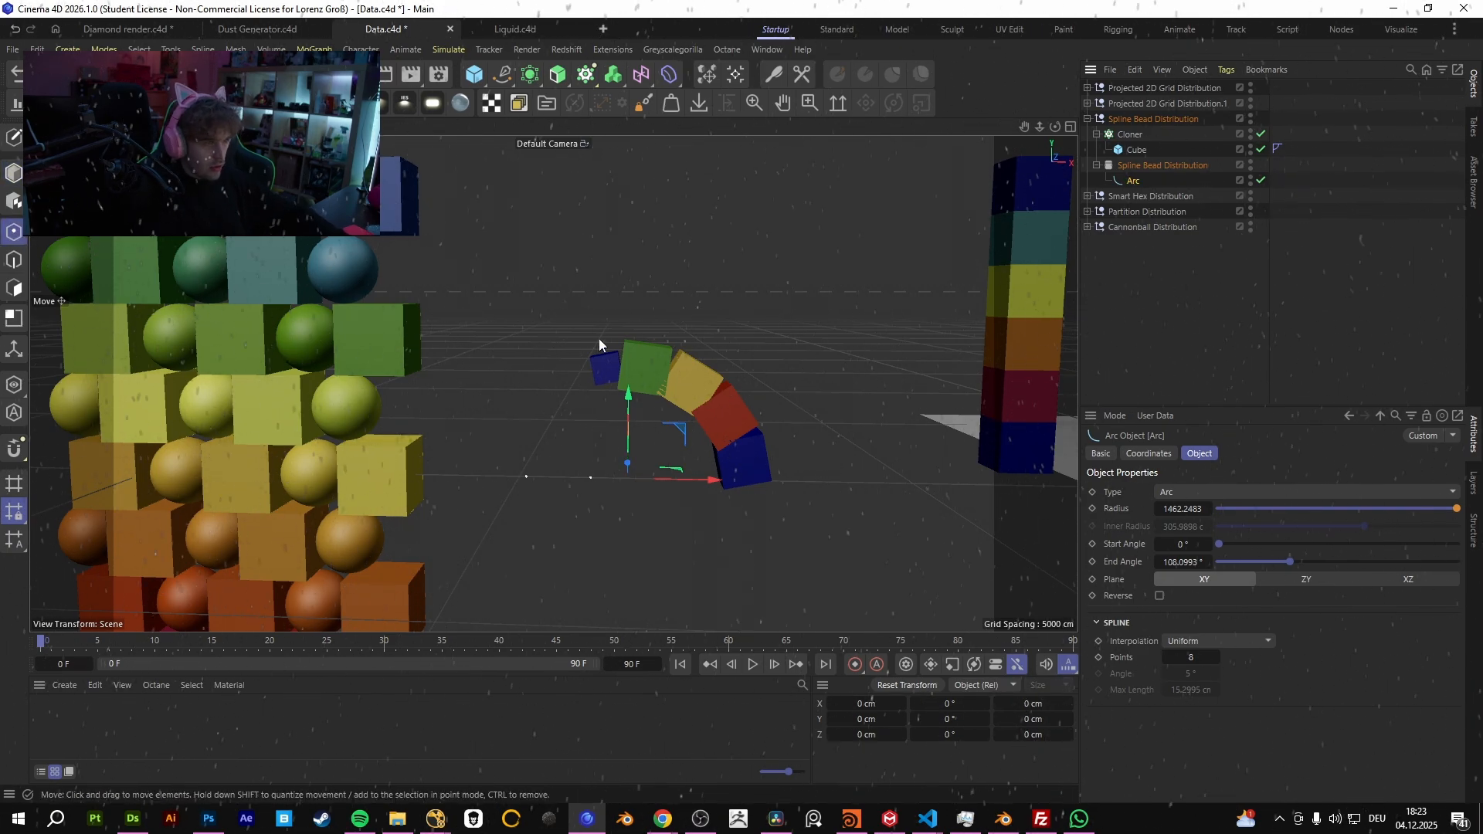
pyautogui.click(12, 173)
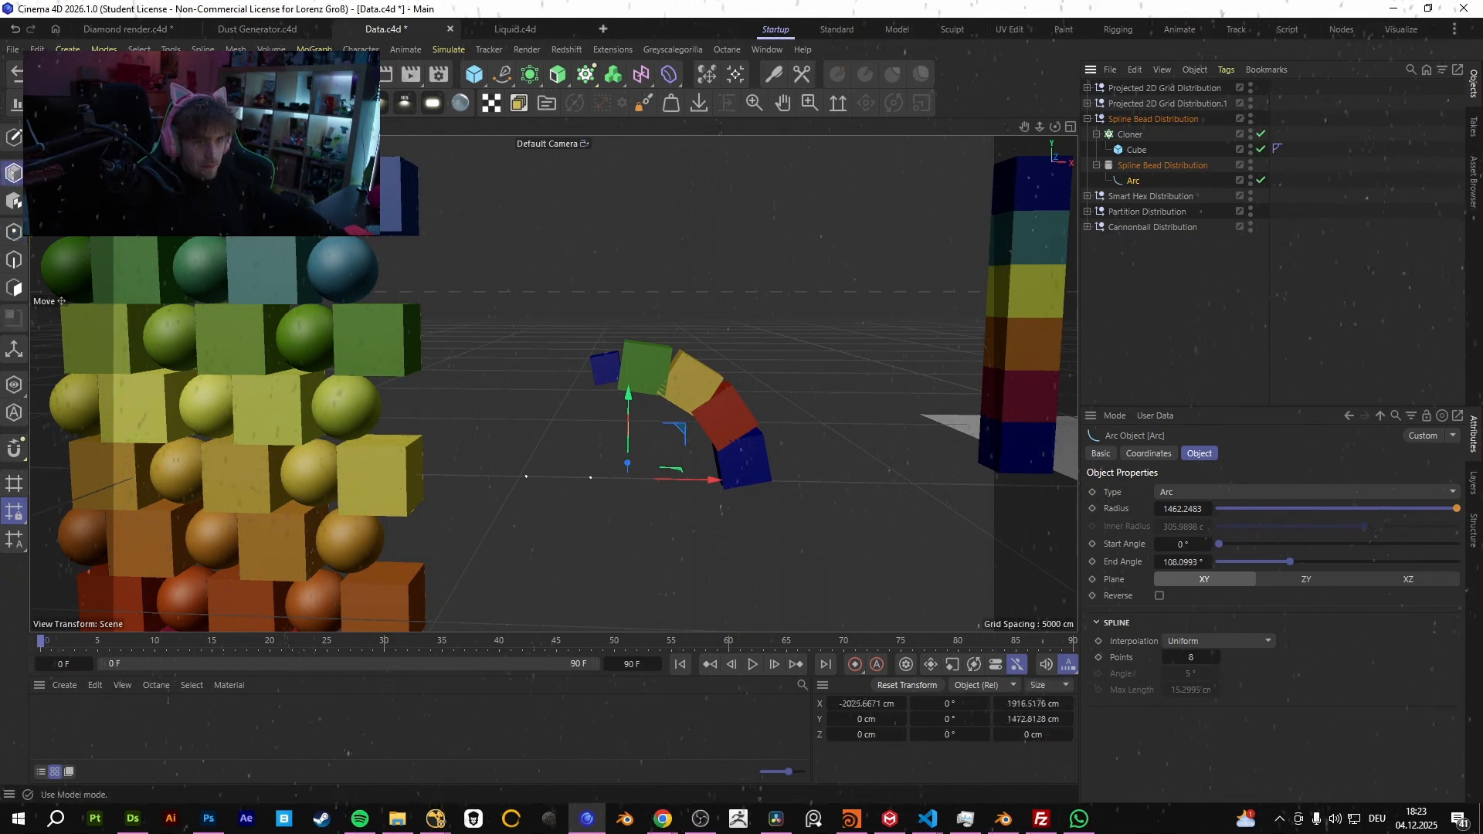
pyautogui.moveTo(606, 367); pyautogui.dragTo(673, 374)
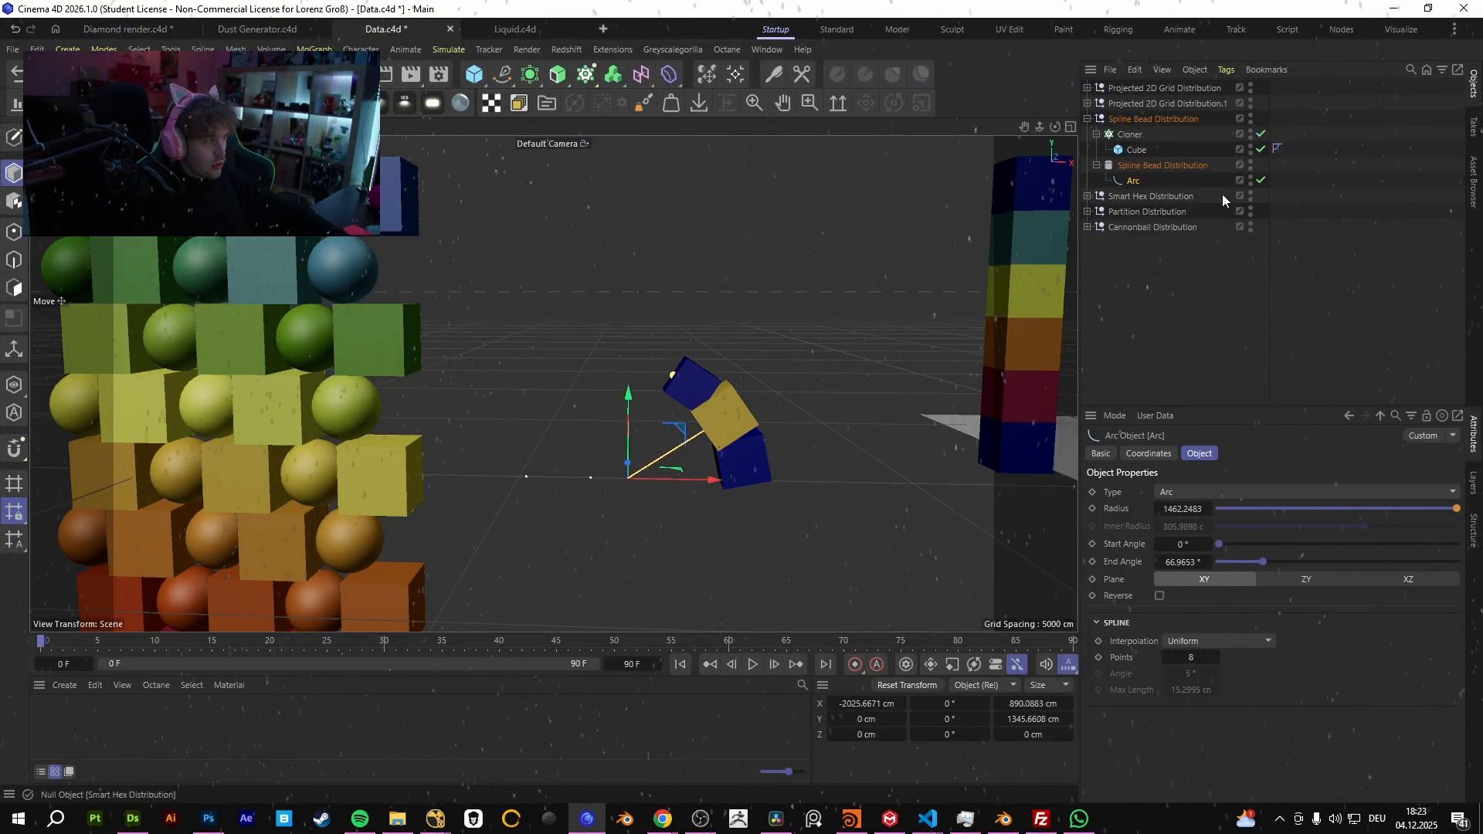
pyautogui.moveTo(673, 375); pyautogui.dragTo(607, 369)
pyautogui.scroll(3, 607, 369)
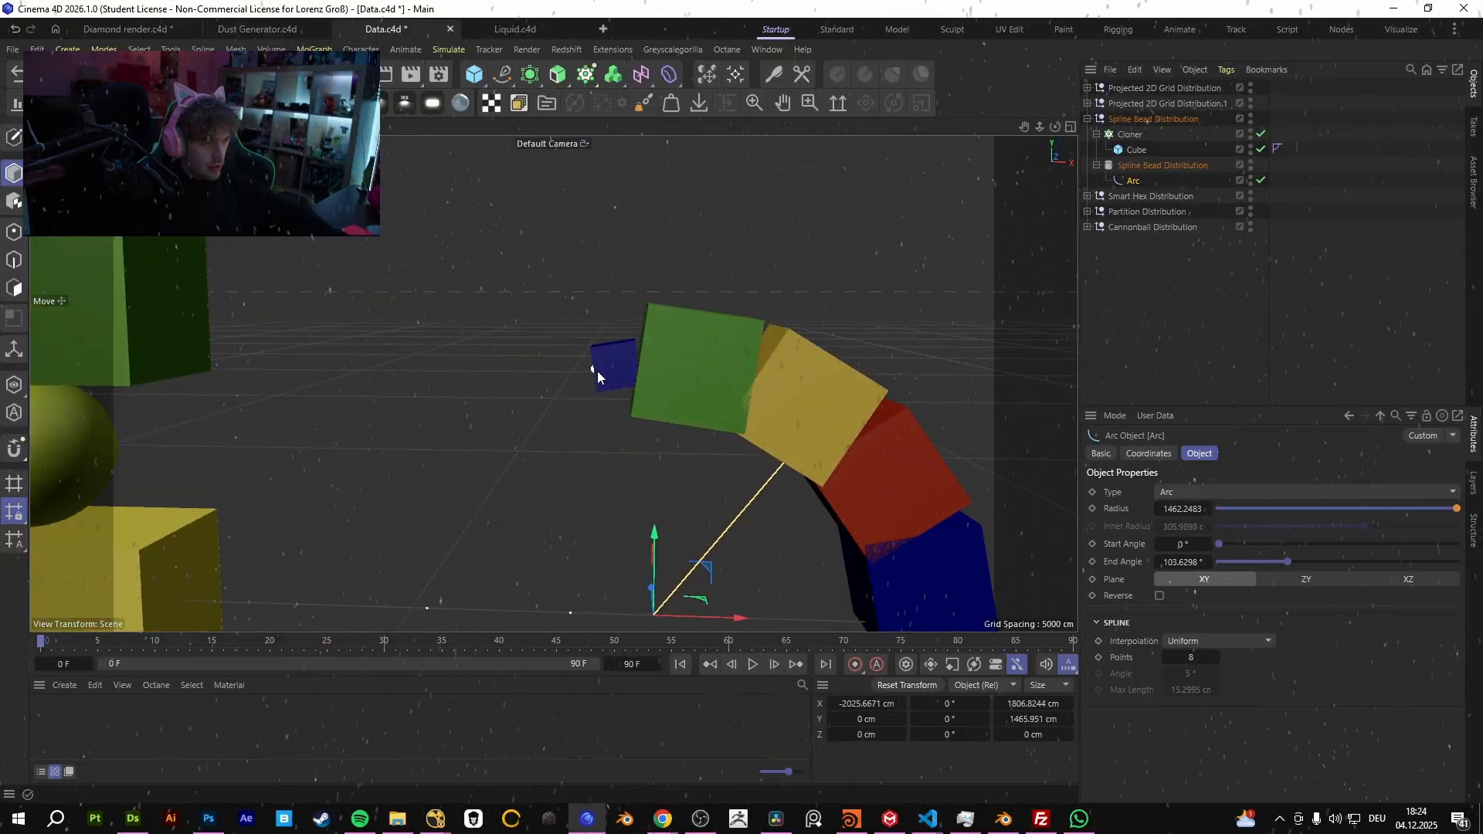
# - Disable the Spline Bead Cloner and reshape the Arc to a radius of about 1814, start angle 0° and end angle about 130°
pyautogui.click(1261, 134)
pyautogui.moveTo(590, 373); pyautogui.dragTo(372, 327)
pyautogui.moveTo(1254, 549); pyautogui.dragTo(1174, 536)
pyautogui.scroll(-2, 797, 470)
pyautogui.moveTo(765, 405); pyautogui.dragTo(789, 359)
pyautogui.moveTo(931, 587)
pyautogui.mouseDown()
pyautogui.moveTo(876, 387)
pyautogui.moveTo(961, 600)
pyautogui.moveTo(948, 563)
pyautogui.mouseUp()
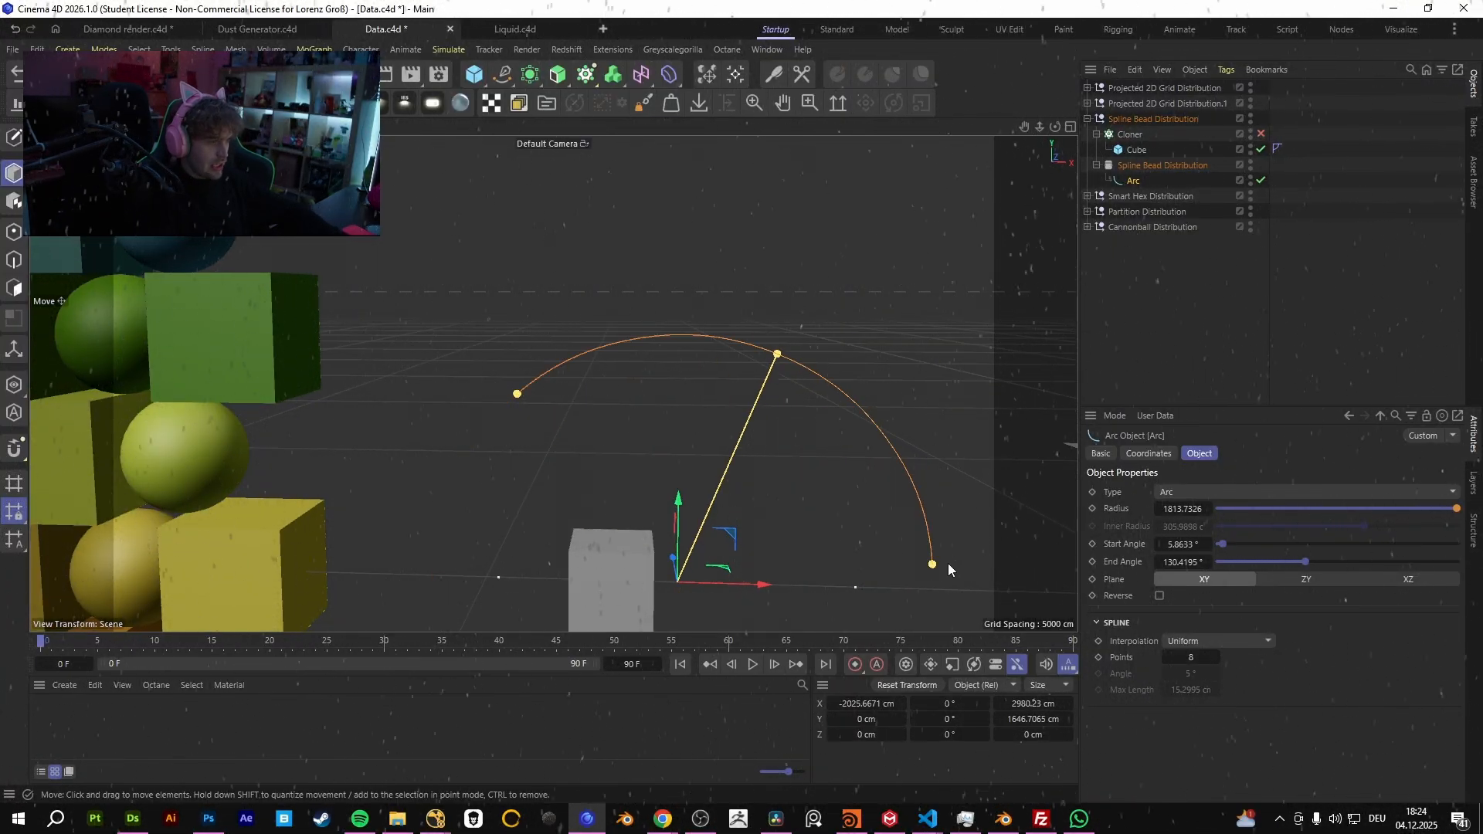
pyautogui.hotkey('ctrl', 'z')
# - Try the Sector and Segment types on the Arc, set its type to Ring and re-enable the Cloner
pyautogui.scroll(-4, 919, 533)
pyautogui.keyDown('alt'); pyautogui.moveTo(942, 516); pyautogui.dragTo(854, 507, button='middle'); pyautogui.keyUp('alt')
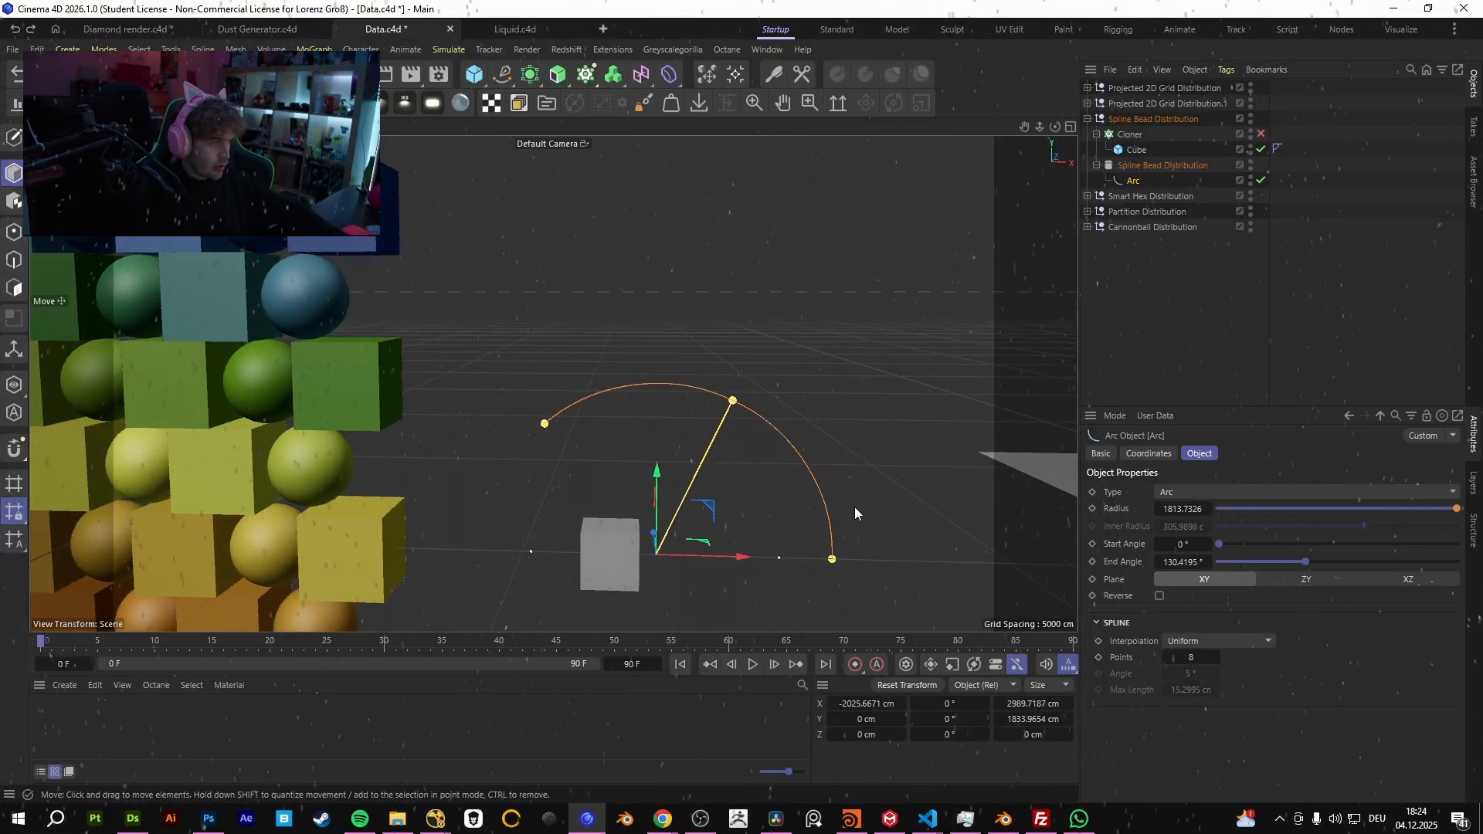
pyautogui.click(1194, 491)
pyautogui.click(1203, 528)
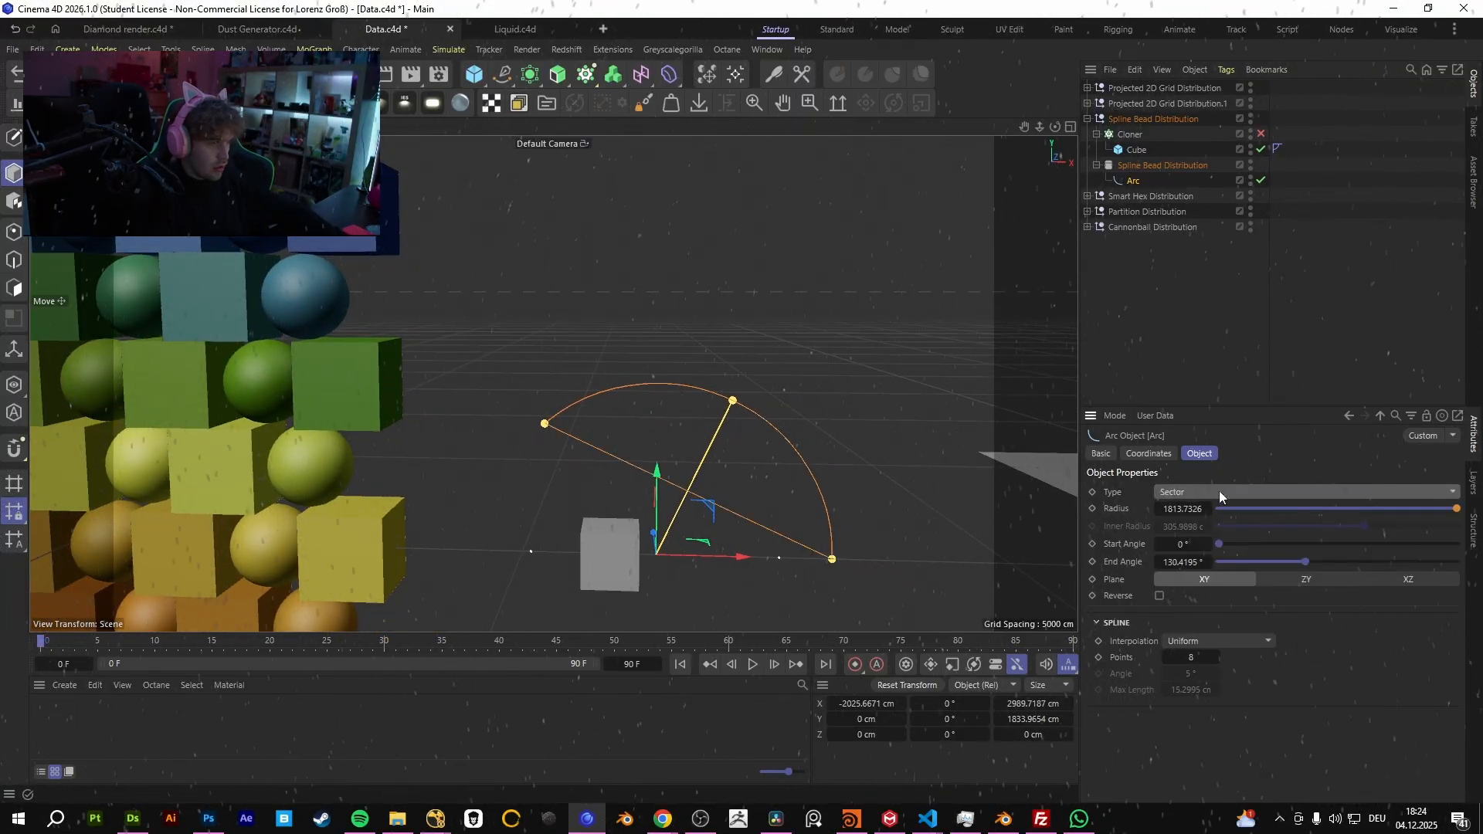
pyautogui.click(1225, 485)
pyautogui.click(1204, 549)
pyautogui.click(1220, 490)
pyautogui.click(1206, 570)
pyautogui.click(1261, 135)
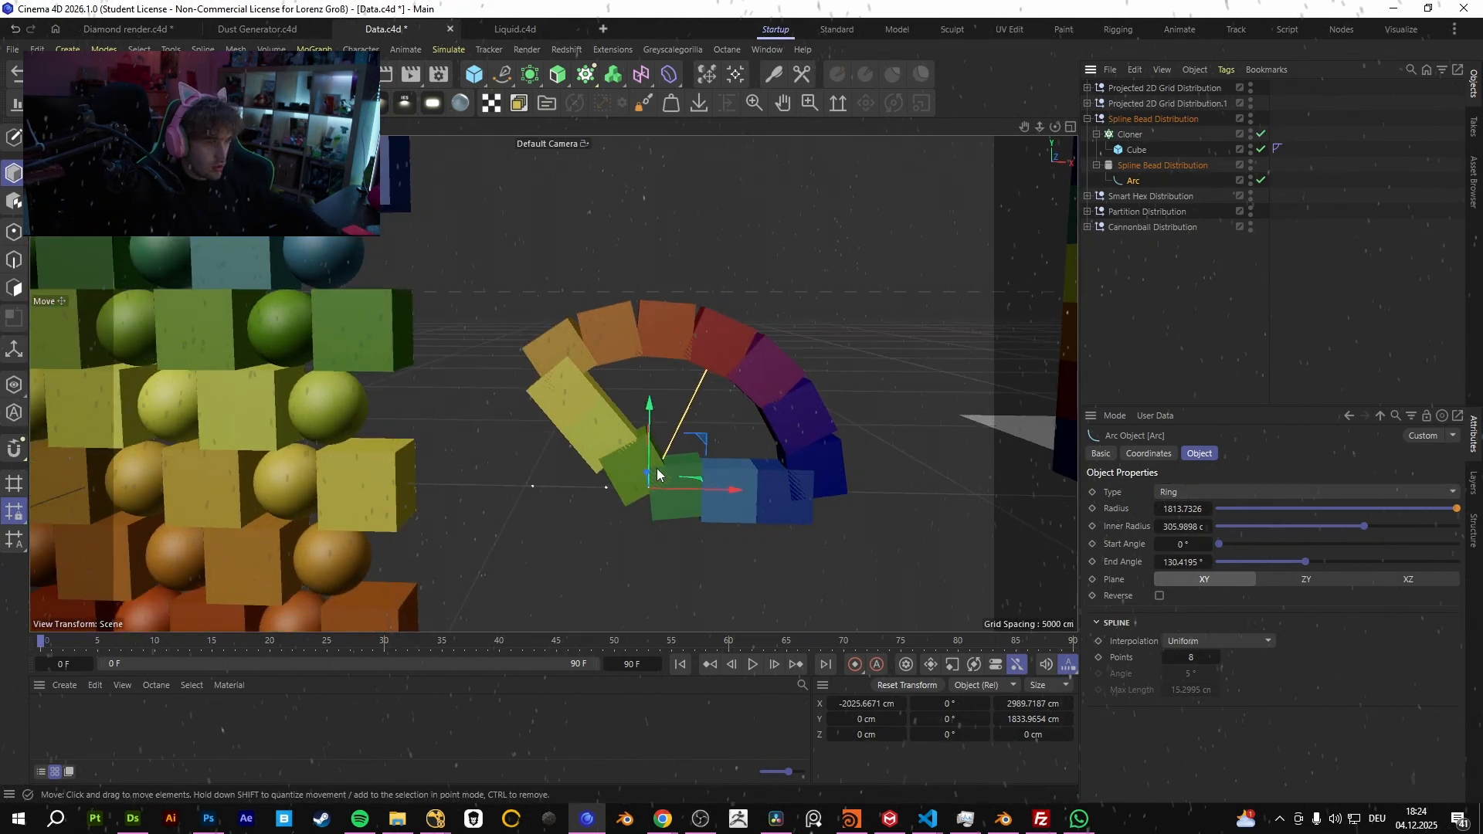
# - Add a Circle spline and place it above the Arc under the Spline Bead Distribution
pyautogui.keyDown('alt'); pyautogui.moveTo(871, 230); pyautogui.dragTo(782, 247, button='middle'); pyautogui.keyUp('alt')
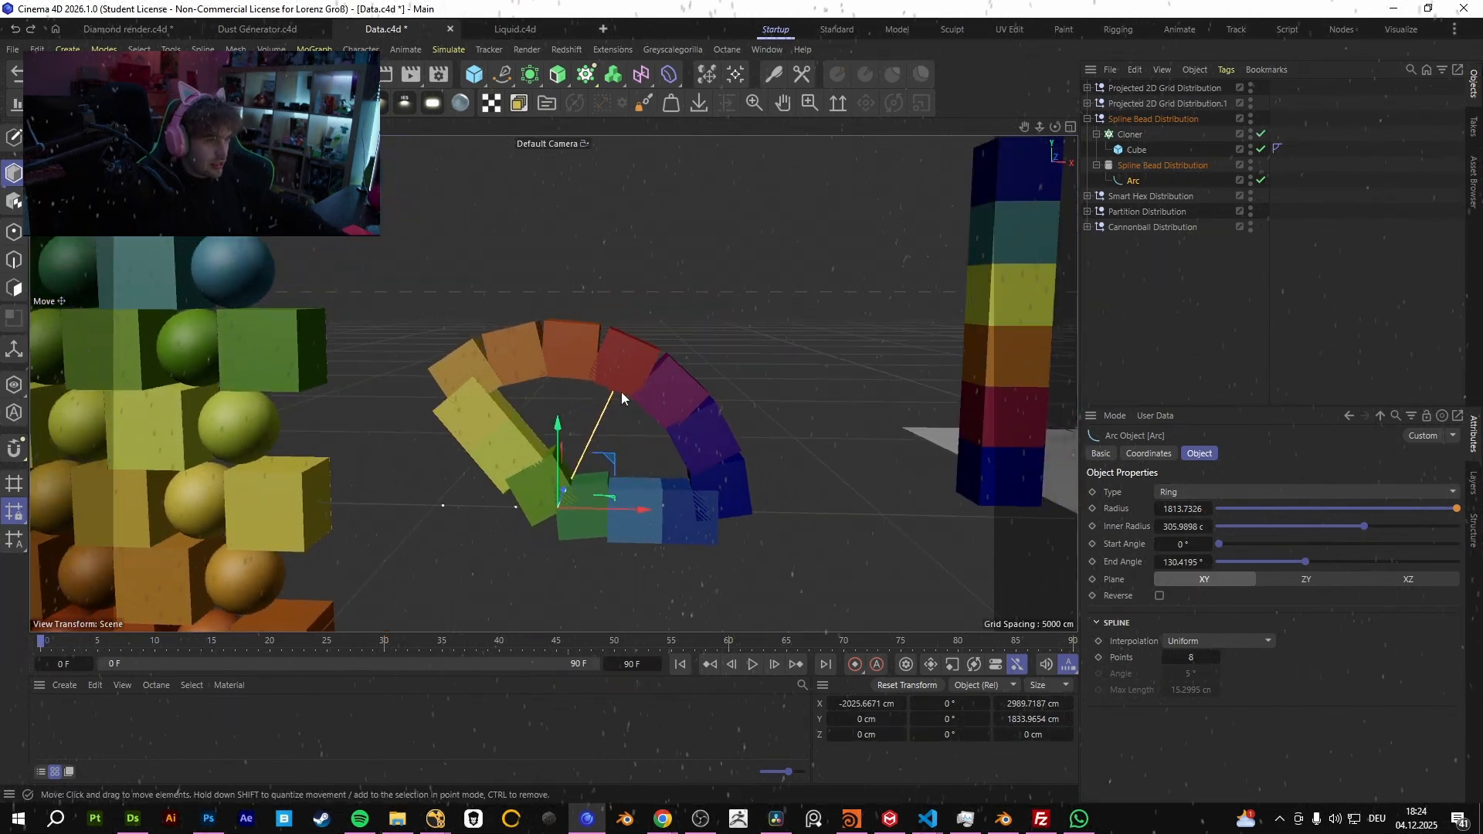
pyautogui.scroll(-2, 782, 248)
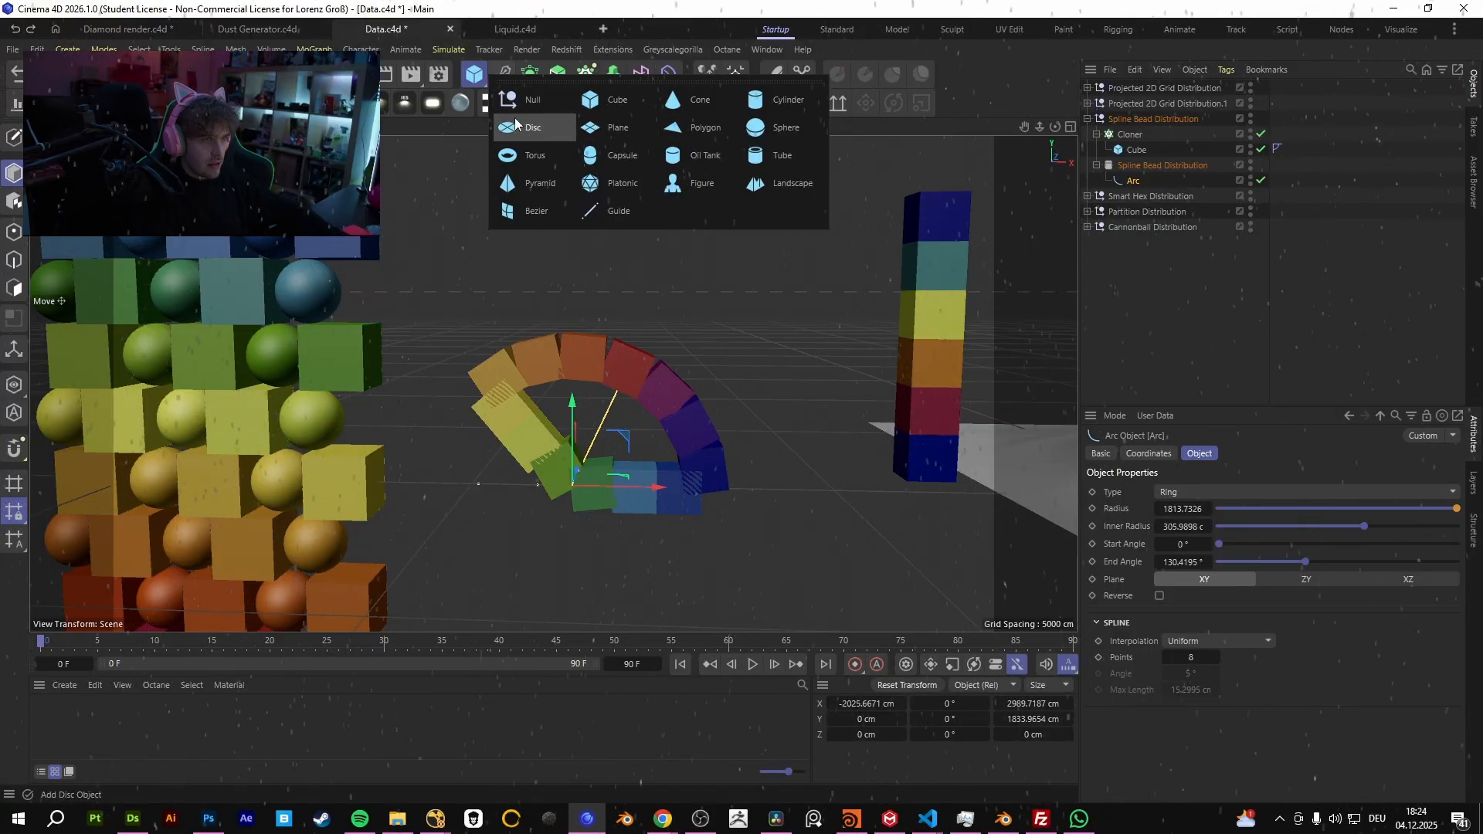
pyautogui.click(503, 73)
pyautogui.click(667, 127)
pyautogui.moveTo(1113, 90); pyautogui.dragTo(1147, 188)
# - Resize the Circle spline to about 4371 cm across and activate the Scale tool
pyautogui.scroll(-5, 773, 361)
pyautogui.keyDown('alt'); pyautogui.moveTo(554, 383); pyautogui.dragTo(463, 384, button='middle'); pyautogui.keyUp('alt')
pyautogui.keyDown('alt'); pyautogui.moveTo(462, 382); pyautogui.dragTo(473, 425); pyautogui.keyUp('alt')
pyautogui.keyDown('alt'); pyautogui.moveTo(715, 263); pyautogui.dragTo(719, 405, button='middle'); pyautogui.keyUp('alt')
pyautogui.keyDown('alt'); pyautogui.moveTo(719, 405); pyautogui.dragTo(822, 418); pyautogui.keyUp('alt')
pyautogui.moveTo(920, 436)
pyautogui.mouseDown()
pyautogui.moveTo(617, 461)
pyautogui.moveTo(780, 464)
pyautogui.mouseUp()
pyautogui.scroll(3, 646, 443)
pyautogui.press('t')
pyautogui.keyDown('alt'); pyautogui.moveTo(562, 436); pyautogui.dragTo(550, 378); pyautogui.keyUp('alt')
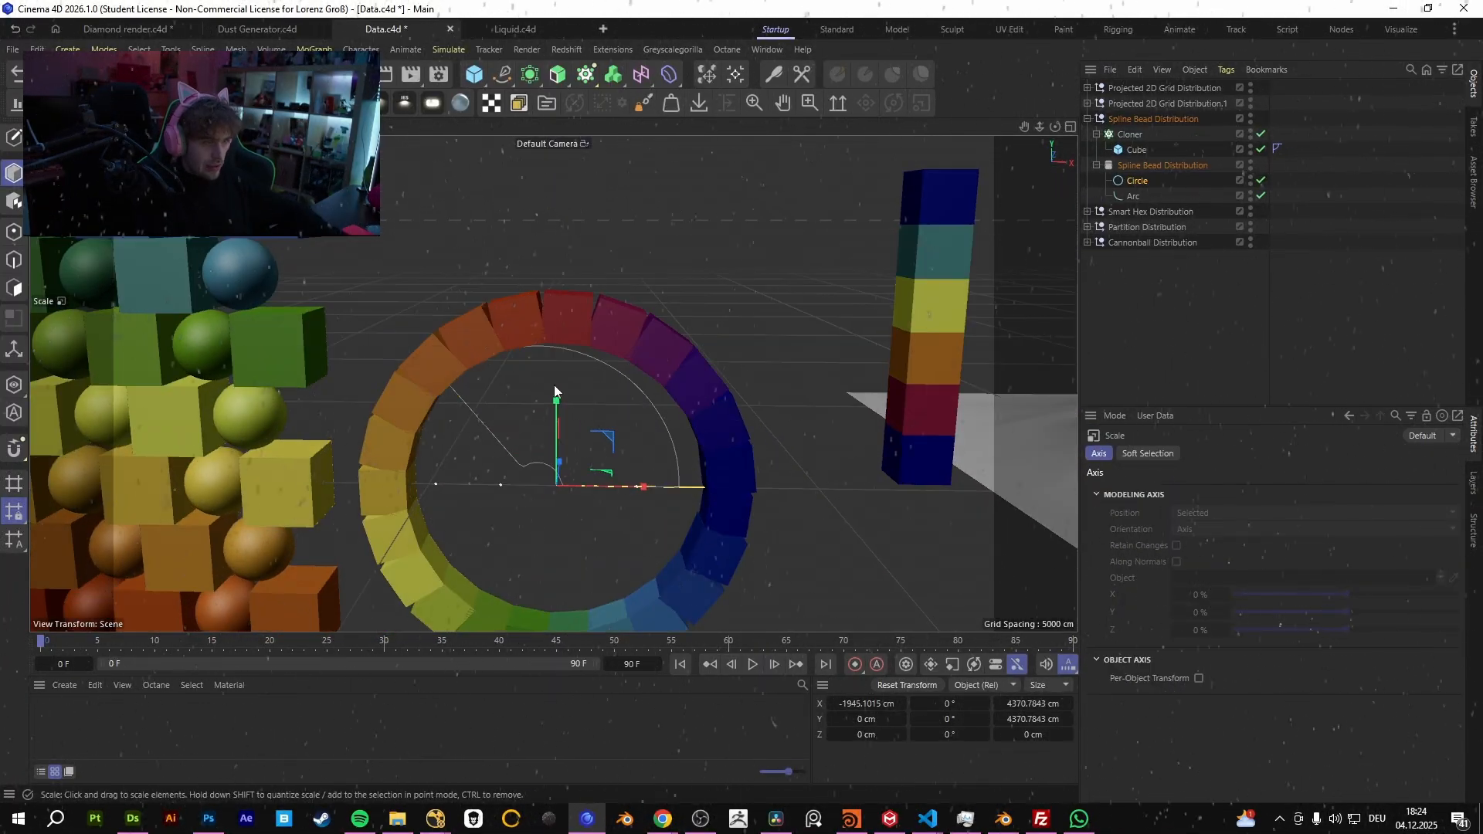
# - Delete the Circle spline from the Spline Bead Distribution and set the Arc's type to Sector
pyautogui.keyDown('alt'); pyautogui.moveTo(550, 378); pyautogui.dragTo(544, 340, button='middle'); pyautogui.keyUp('alt')
pyautogui.press('Delete')
pyautogui.click(1133, 180)
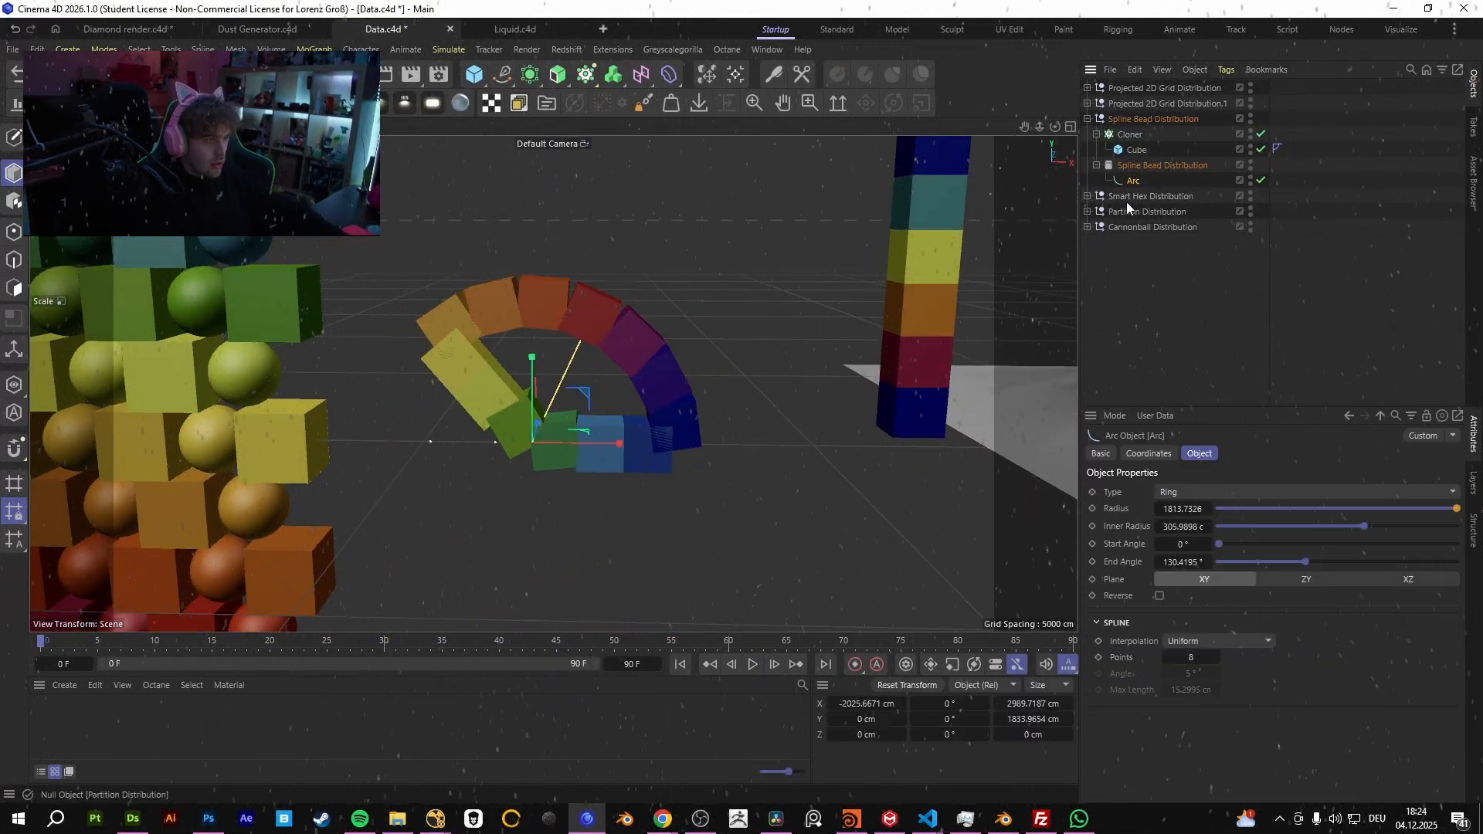
pyautogui.click(1193, 493)
pyautogui.click(1192, 549)
# - Collapse the Spline Bead Distribution group, expand the cube tower's Projected 2D Grid Distribution.1 group and select its Cloner
pyautogui.keyDown('alt'); pyautogui.moveTo(971, 217); pyautogui.dragTo(701, 322, button='middle'); pyautogui.keyUp('alt')
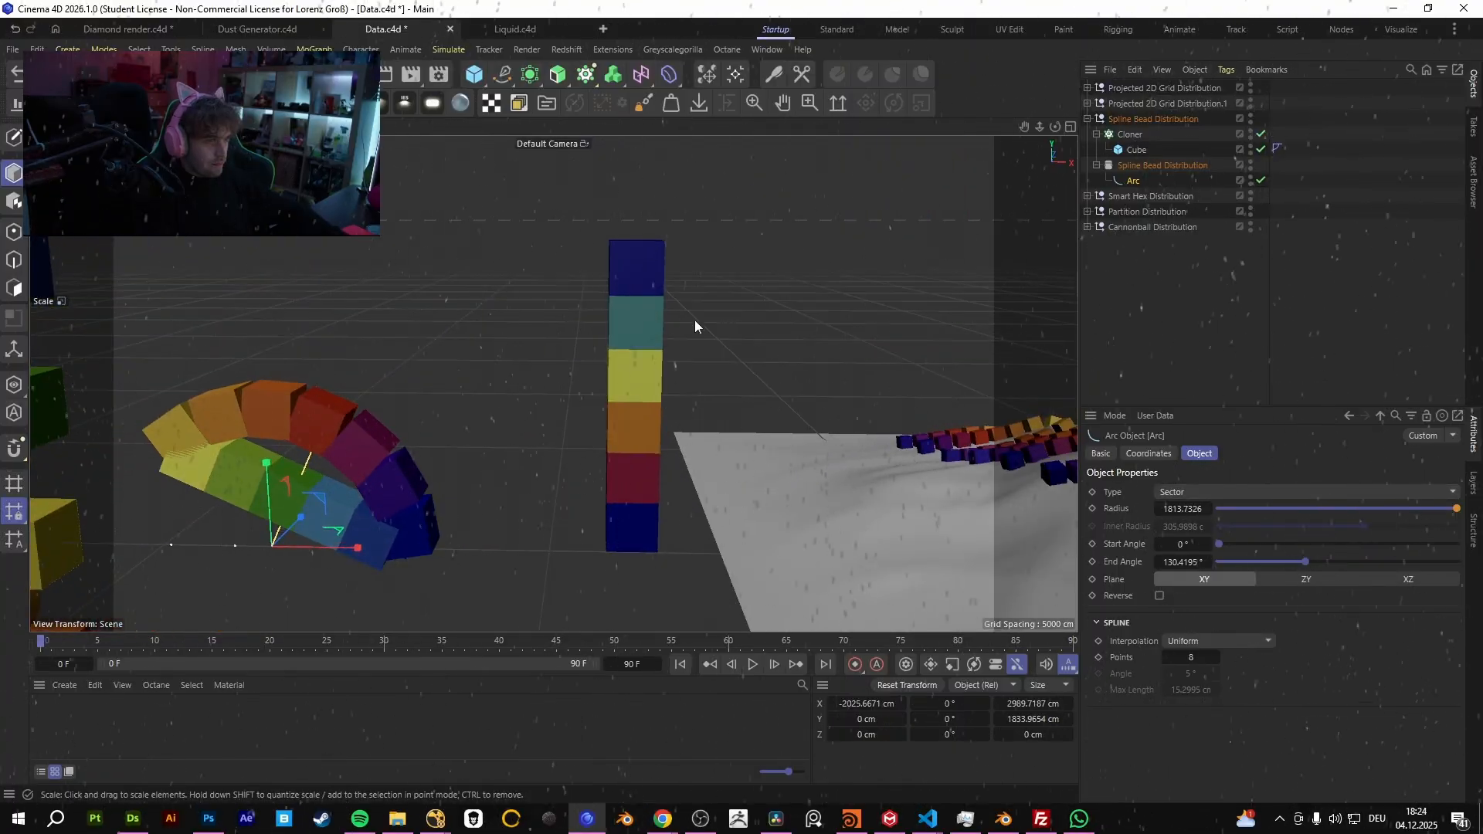
pyautogui.click(653, 318)
pyautogui.click(1178, 104)
pyautogui.keyDown('alt'); pyautogui.moveTo(565, 383); pyautogui.dragTo(610, 421); pyautogui.keyUp('alt')
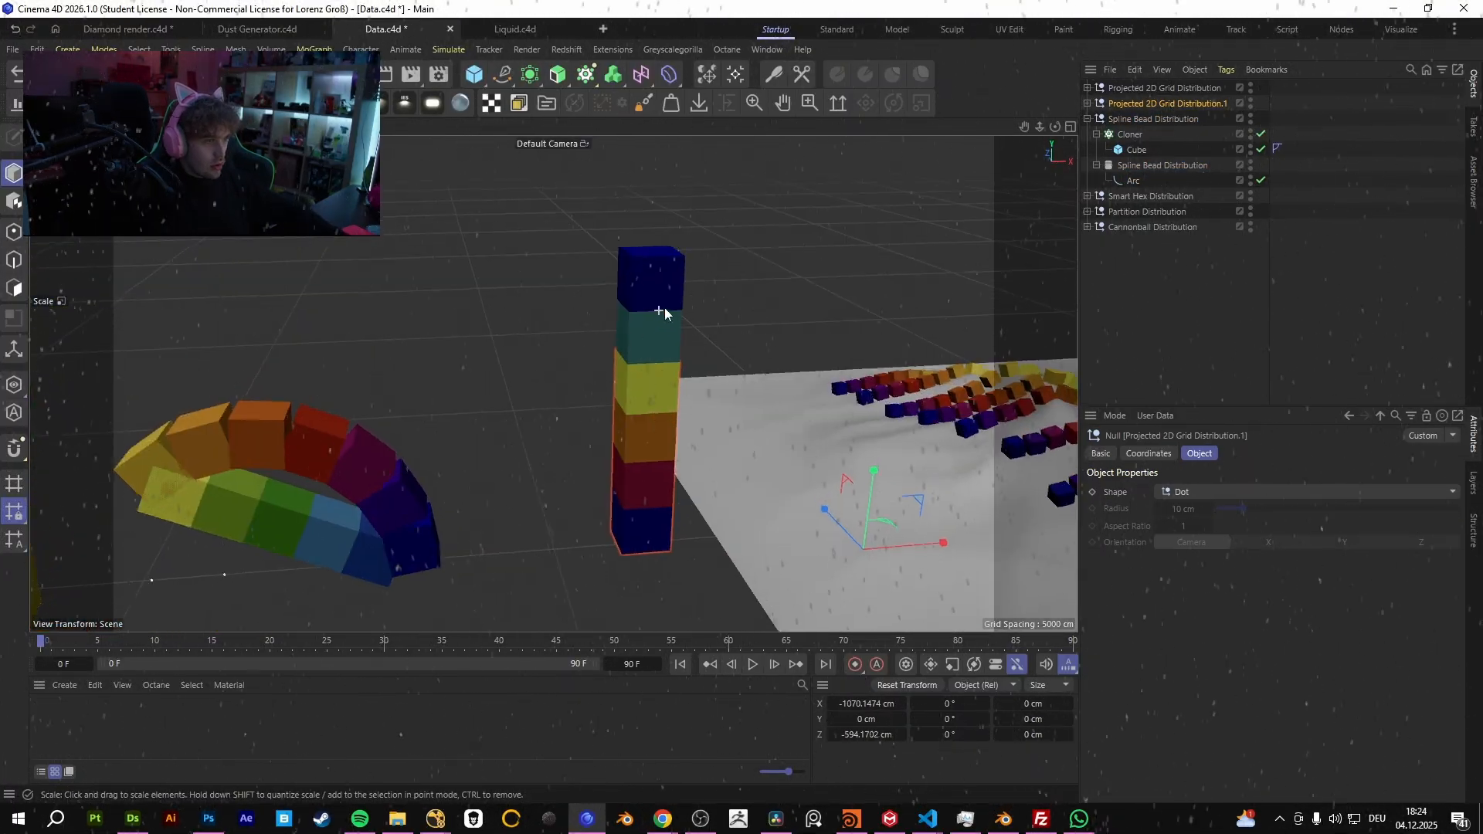
pyautogui.scroll(-2, 661, 311)
pyautogui.click(1087, 118)
pyautogui.click(1088, 103)
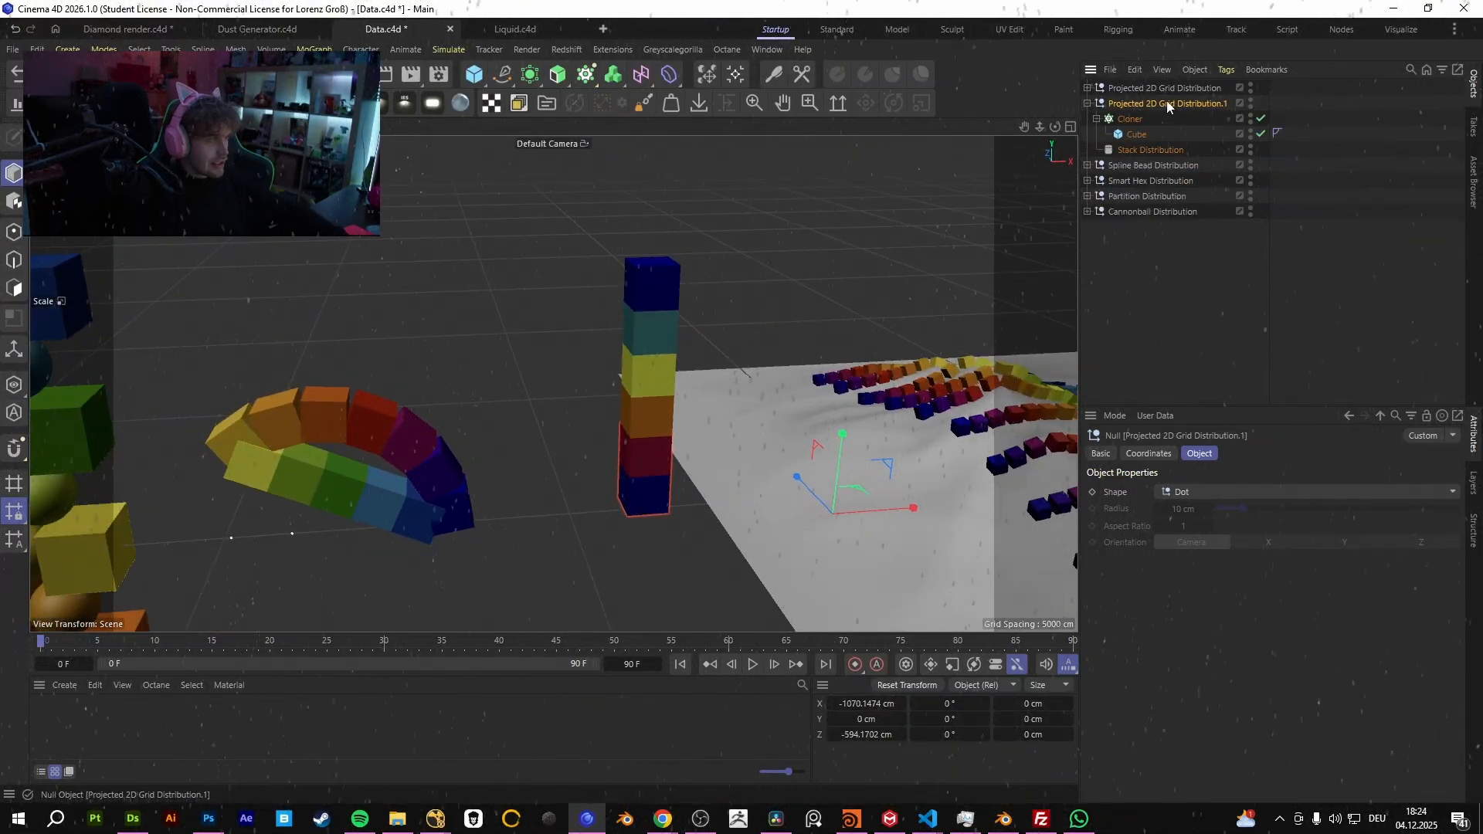
pyautogui.click(1127, 123)
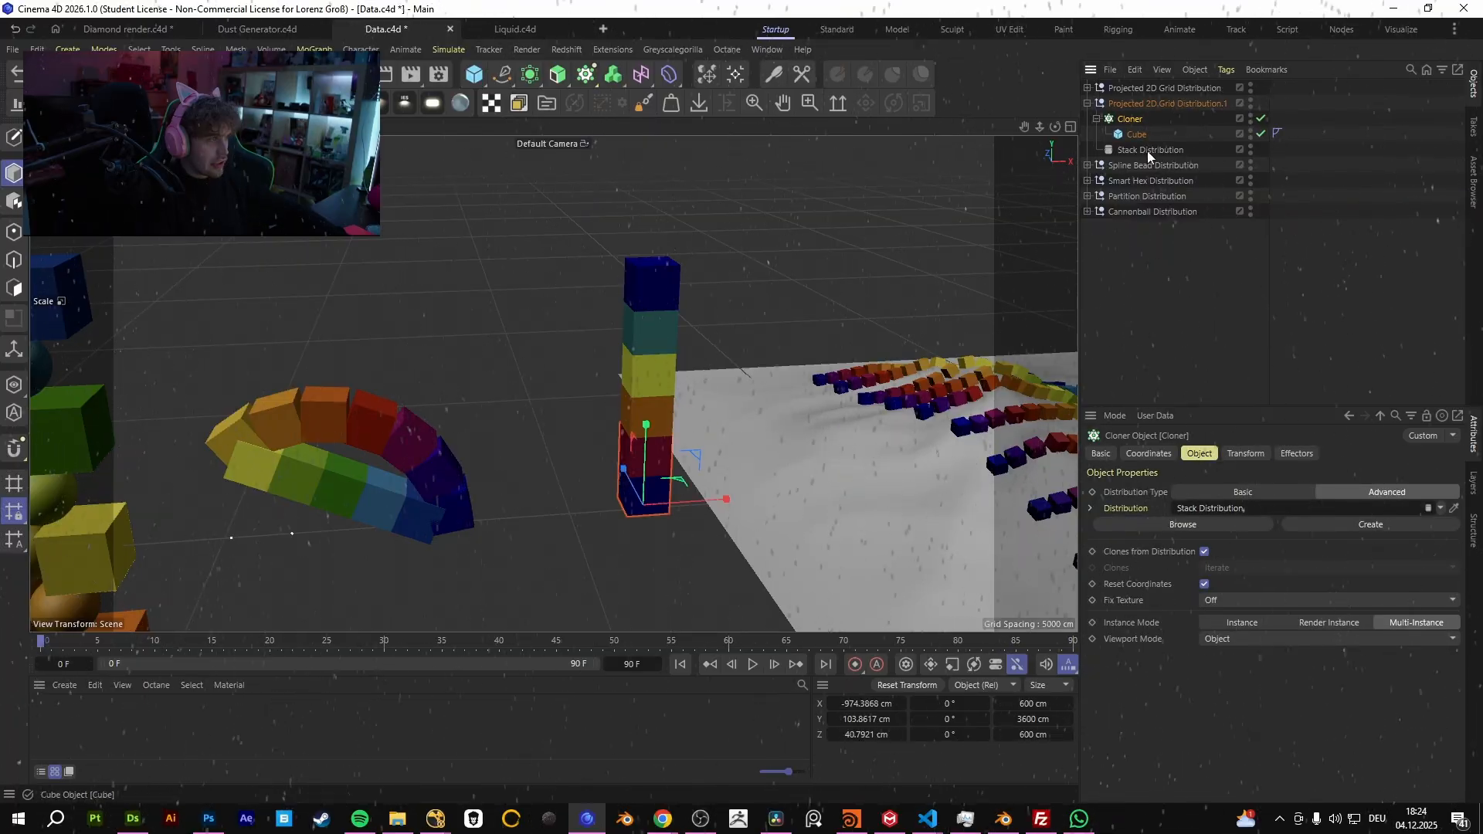
# - Rename the cube tower's group as Stack Distribution, copying the name from its distribution object
pyautogui.doubleClick(1157, 151)
pyautogui.hotkey('ctrl', 'c')
pyautogui.doubleClick(1169, 105)
pyautogui.hotkey('ctrl', 'v')
pyautogui.press('Return')
pyautogui.click(1381, 125)
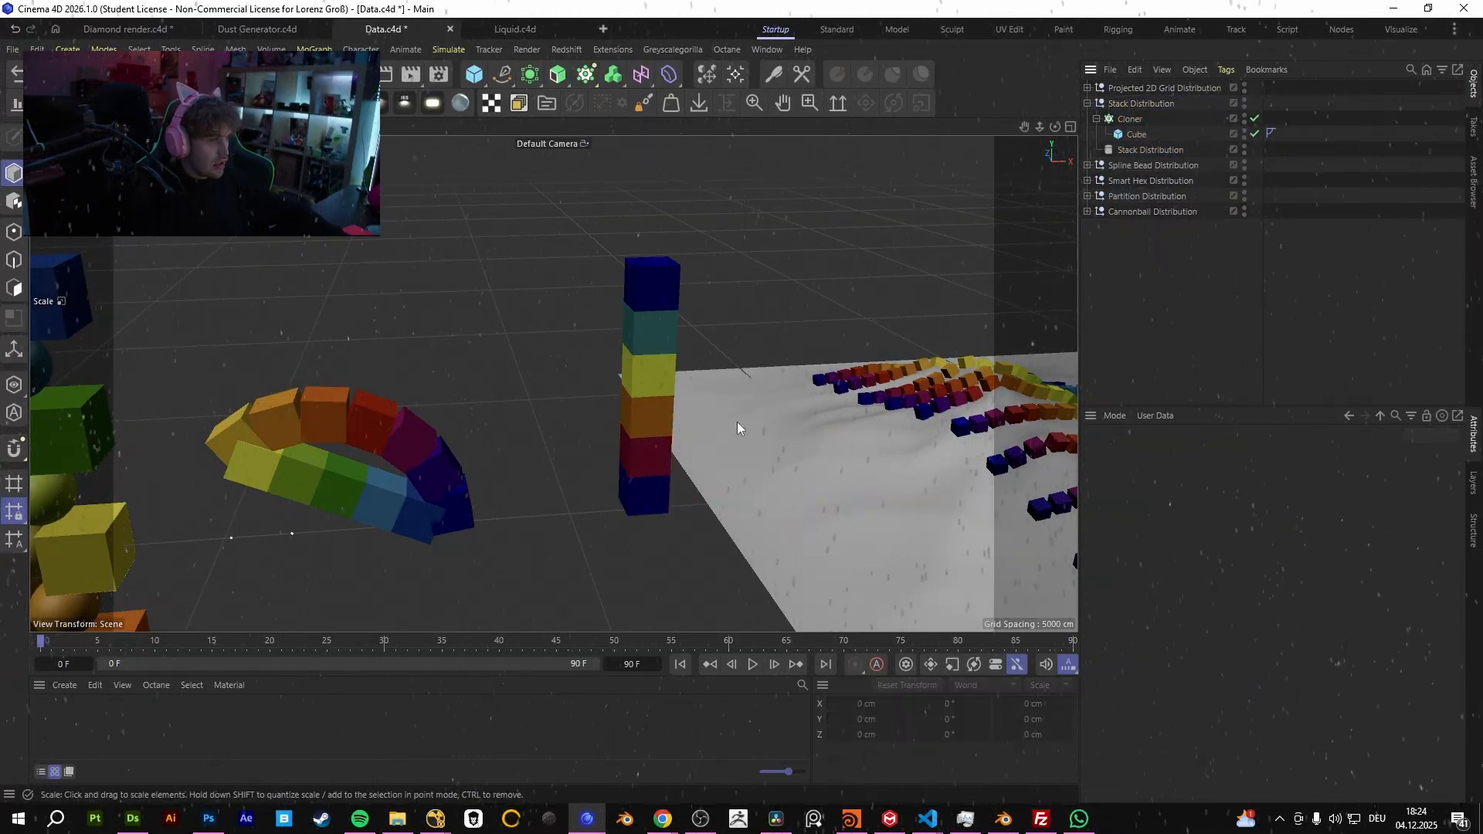
# - Add a Cylinder primitive and replace the Cube under the Stack Distribution's Cloner with it
pyautogui.keyDown('alt'); pyautogui.moveTo(743, 420); pyautogui.dragTo(693, 327, button='middle'); pyautogui.keyUp('alt')
pyautogui.click(605, 275)
pyautogui.keyDown('alt'); pyautogui.moveTo(606, 276); pyautogui.dragTo(561, 353, button='middle'); pyautogui.keyUp('alt')
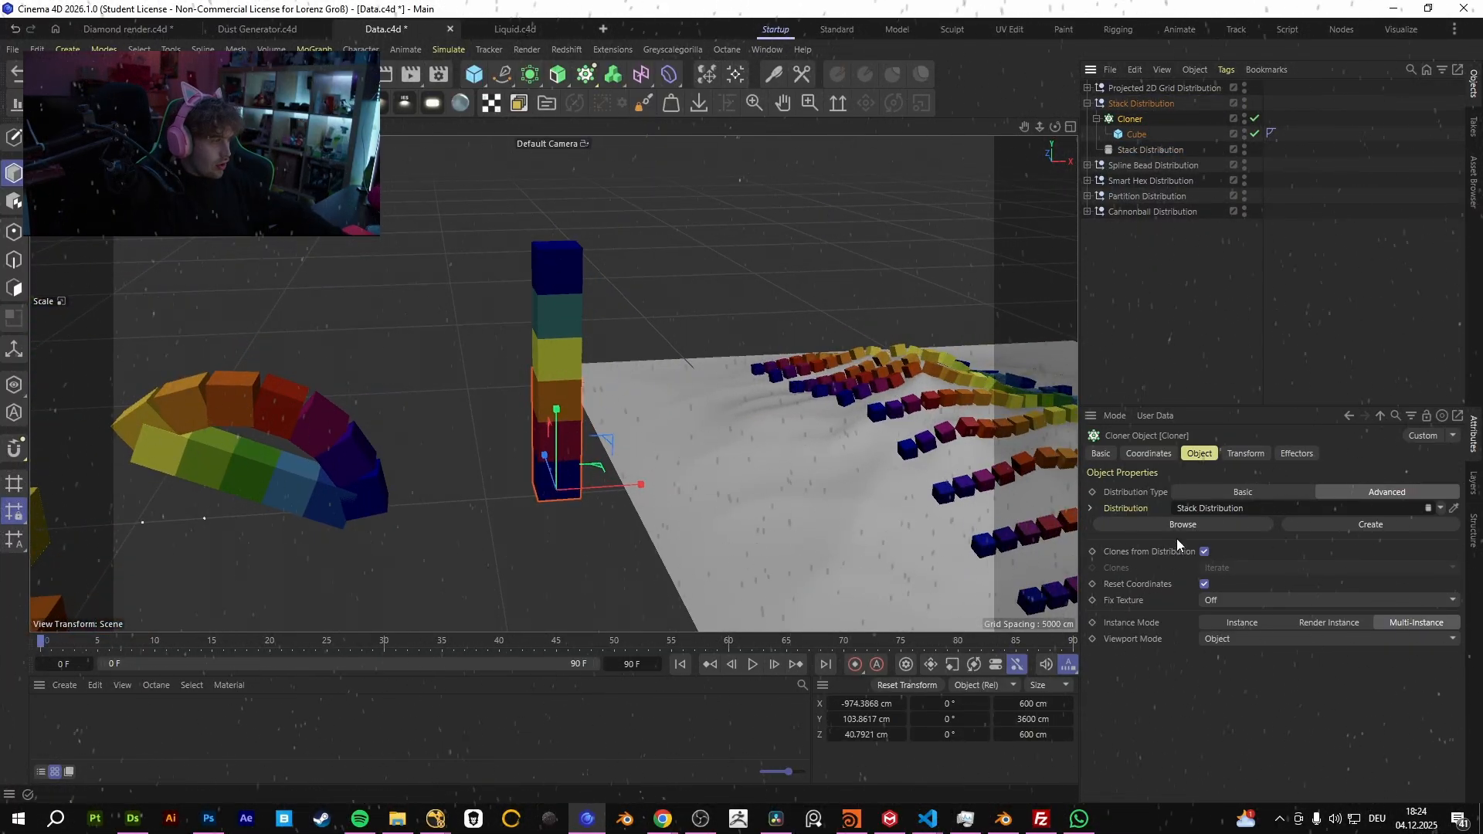
pyautogui.moveTo(488, 81); pyautogui.dragTo(797, 99)
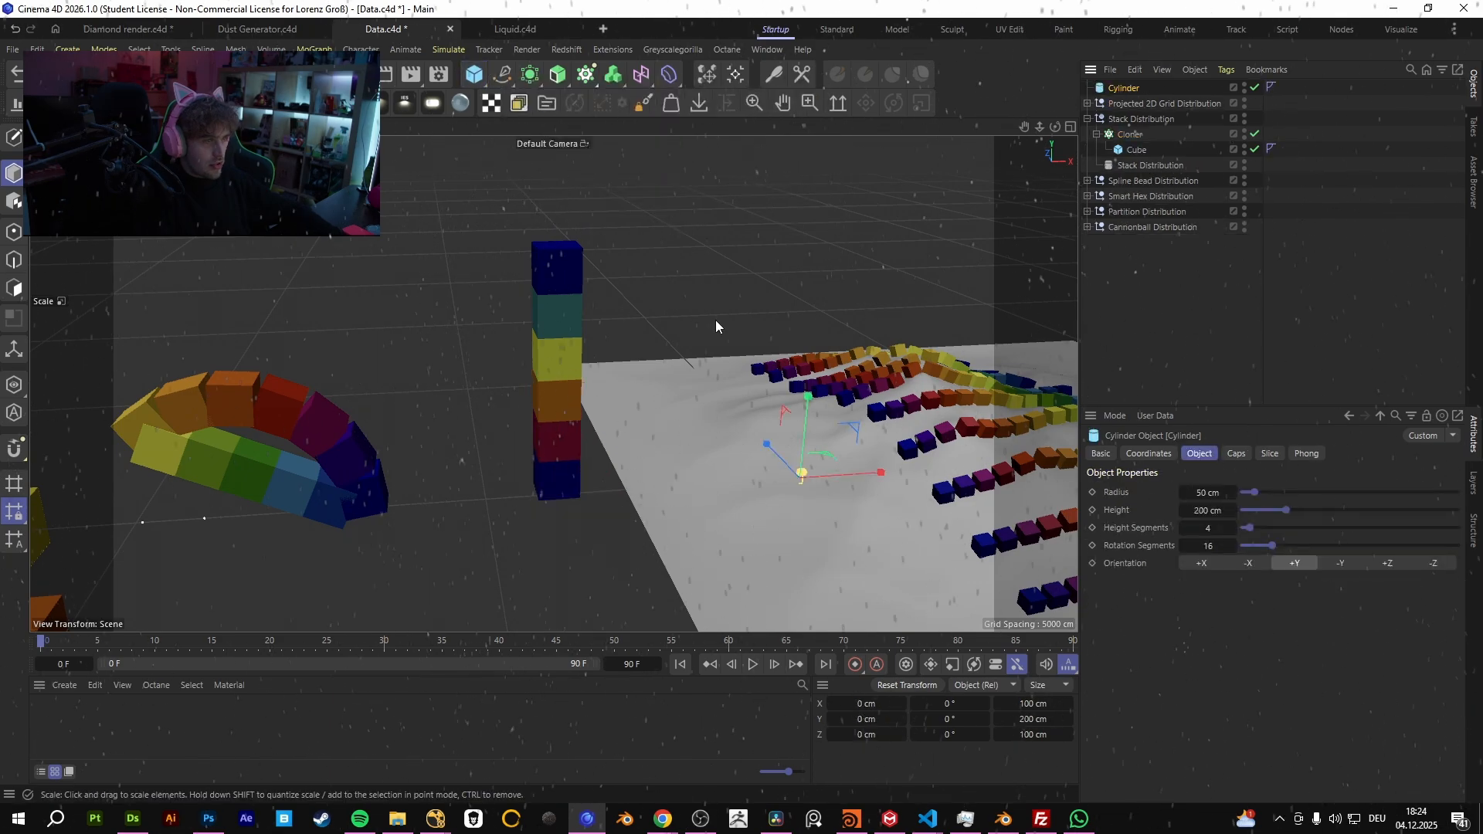
pyautogui.moveTo(1121, 87); pyautogui.dragTo(1148, 142)
pyautogui.click(1133, 152)
pyautogui.press('Delete')
# - Examine the stacked Cylinder clones from several viewing angles and distances
pyautogui.keyDown('alt'); pyautogui.moveTo(563, 392); pyautogui.dragTo(699, 349, button='right'); pyautogui.keyUp('alt')
pyautogui.keyDown('alt'); pyautogui.moveTo(546, 396); pyautogui.dragTo(637, 374); pyautogui.keyUp('alt')
pyautogui.keyDown('alt'); pyautogui.moveTo(483, 410); pyautogui.dragTo(719, 386, button='right'); pyautogui.keyUp('alt')
pyautogui.keyDown('alt'); pyautogui.moveTo(464, 417); pyautogui.dragTo(633, 390); pyautogui.keyUp('alt')
pyautogui.keyDown('alt'); pyautogui.moveTo(392, 441); pyautogui.dragTo(275, 451, button='right'); pyautogui.keyUp('alt')
pyautogui.keyDown('alt'); pyautogui.moveTo(589, 417); pyautogui.dragTo(427, 481); pyautogui.keyUp('alt')
pyautogui.keyDown('alt'); pyautogui.moveTo(571, 409); pyautogui.dragTo(371, 448, button='right'); pyautogui.keyUp('alt')
pyautogui.keyDown('alt'); pyautogui.moveTo(554, 384); pyautogui.dragTo(776, 347); pyautogui.keyUp('alt')
pyautogui.keyDown('alt'); pyautogui.moveTo(587, 376); pyautogui.dragTo(679, 338, button='right'); pyautogui.keyUp('alt')
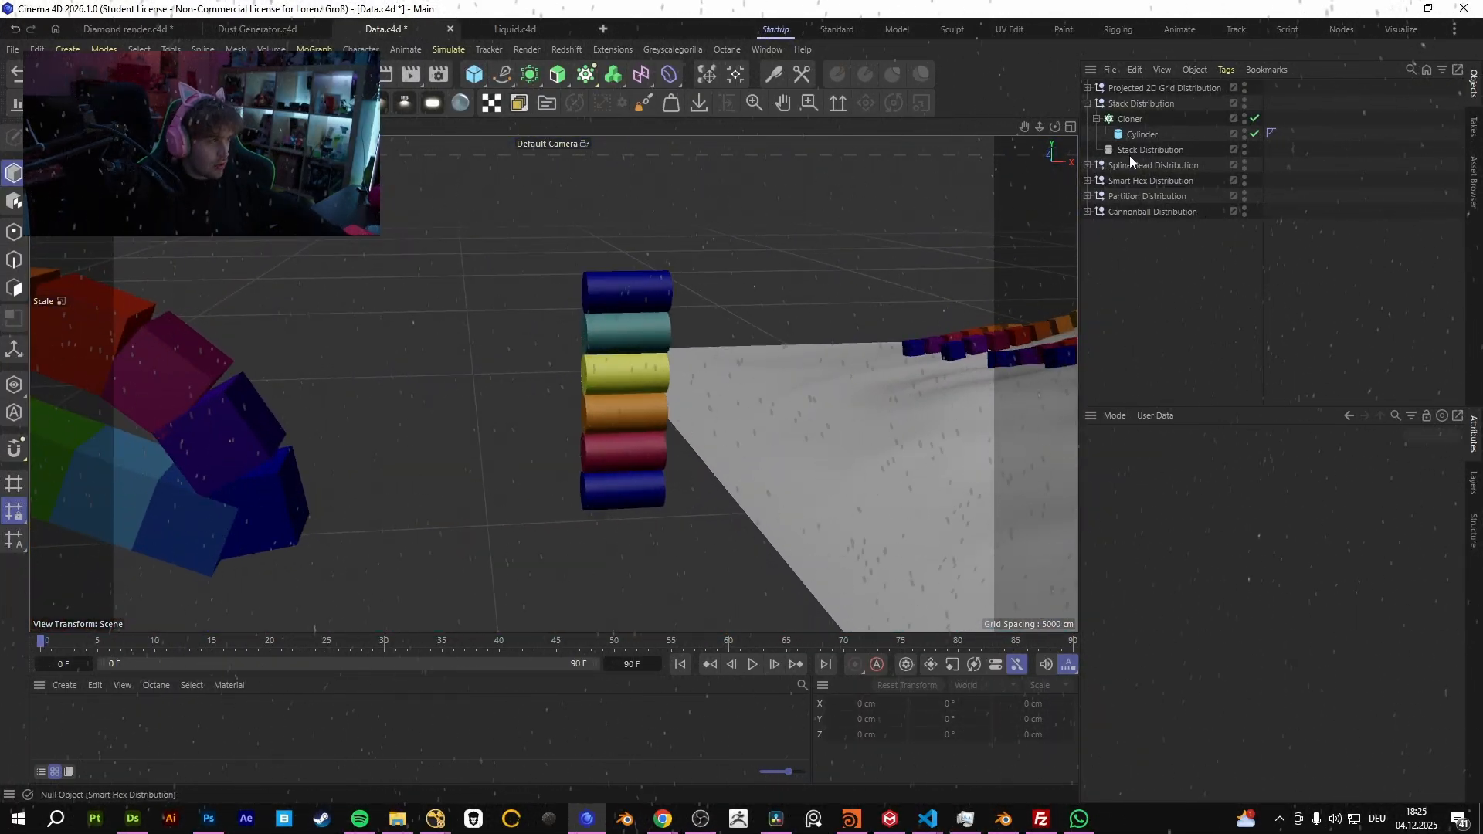
# - Try the -X and +Y orientations on the Cylinder, set it to +Z and examine the stack
pyautogui.click(1142, 134)
pyautogui.keyDown('alt'); pyautogui.moveTo(656, 420); pyautogui.dragTo(461, 429, button='right'); pyautogui.keyUp('alt')
pyautogui.click(1256, 563)
pyautogui.click(1305, 562)
pyautogui.click(1374, 566)
pyautogui.keyDown('alt'); pyautogui.moveTo(512, 327); pyautogui.dragTo(596, 227); pyautogui.keyUp('alt')
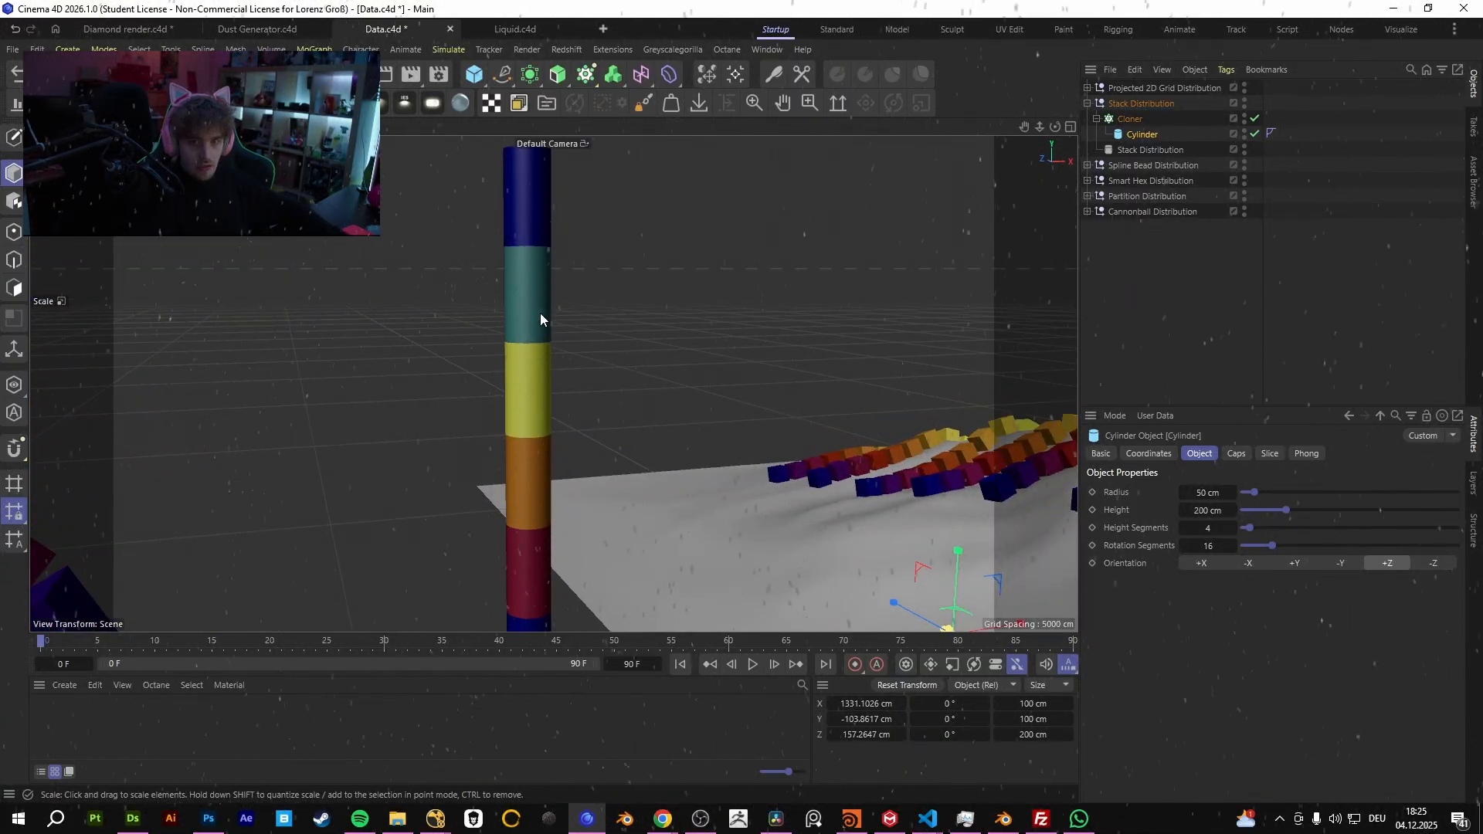
pyautogui.keyDown('alt'); pyautogui.moveTo(542, 313); pyautogui.dragTo(506, 285, button='right'); pyautogui.keyUp('alt')
pyautogui.keyDown('alt'); pyautogui.moveTo(518, 525); pyautogui.dragTo(473, 294); pyautogui.keyUp('alt')
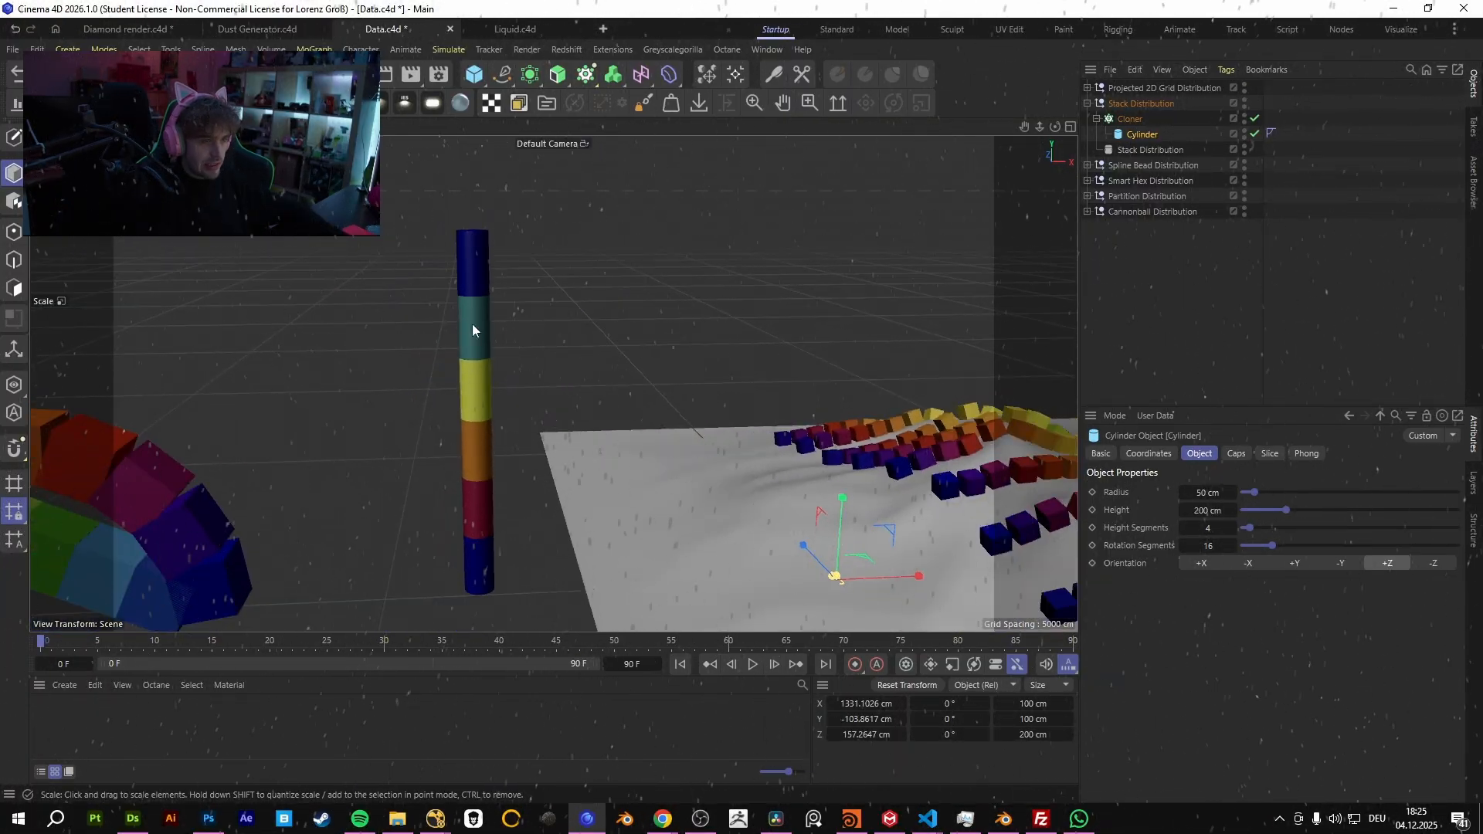
pyautogui.keyDown('alt'); pyautogui.moveTo(474, 430); pyautogui.dragTo(840, 316); pyautogui.keyUp('alt')
# - Switch the stack's Cloner to the Basic distribution type in Linear mode with a P.Y step of 98 cm for comparison
pyautogui.click(1129, 119)
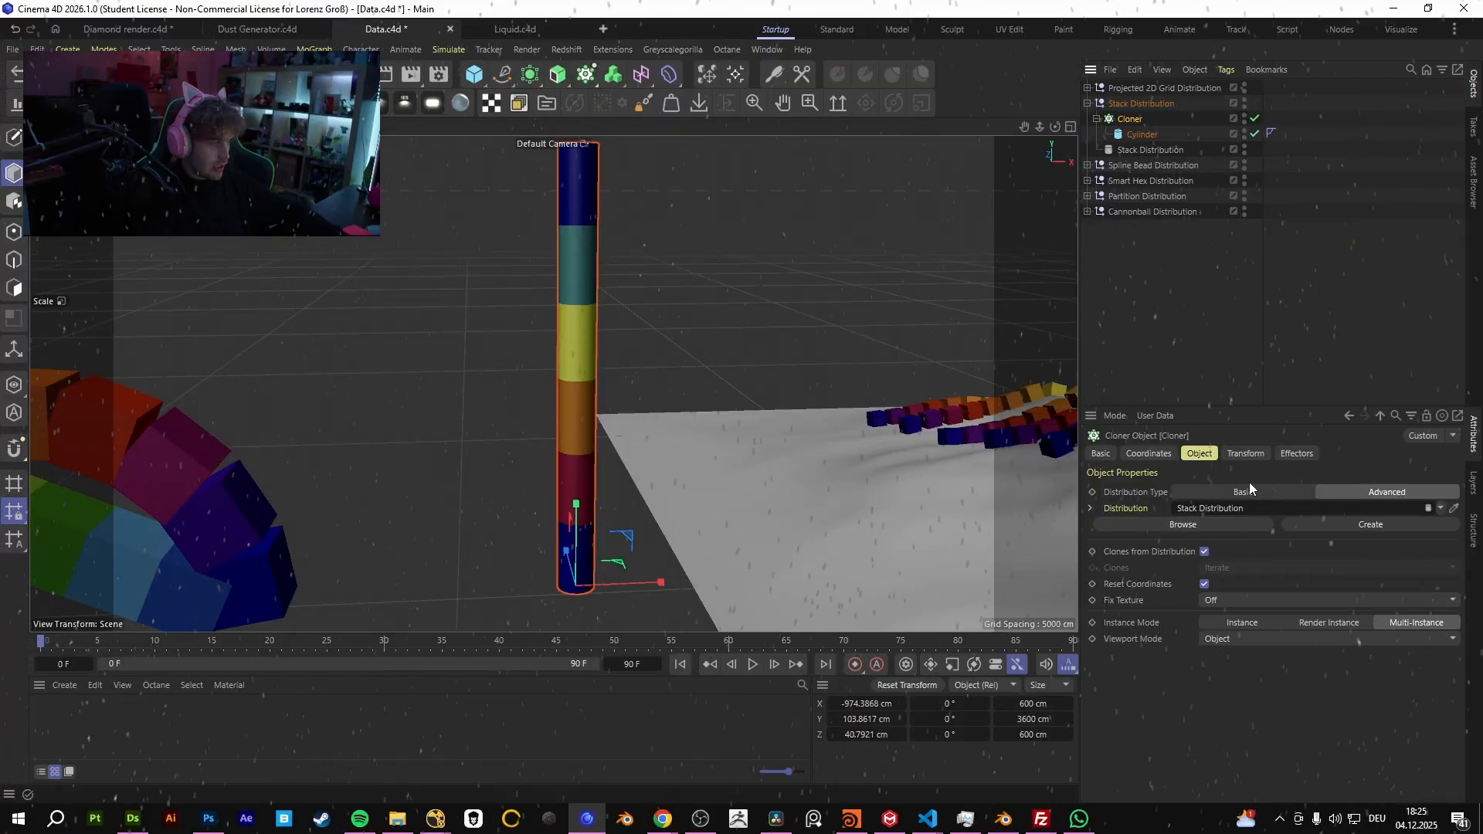
pyautogui.click(1249, 489)
pyautogui.click(1212, 512)
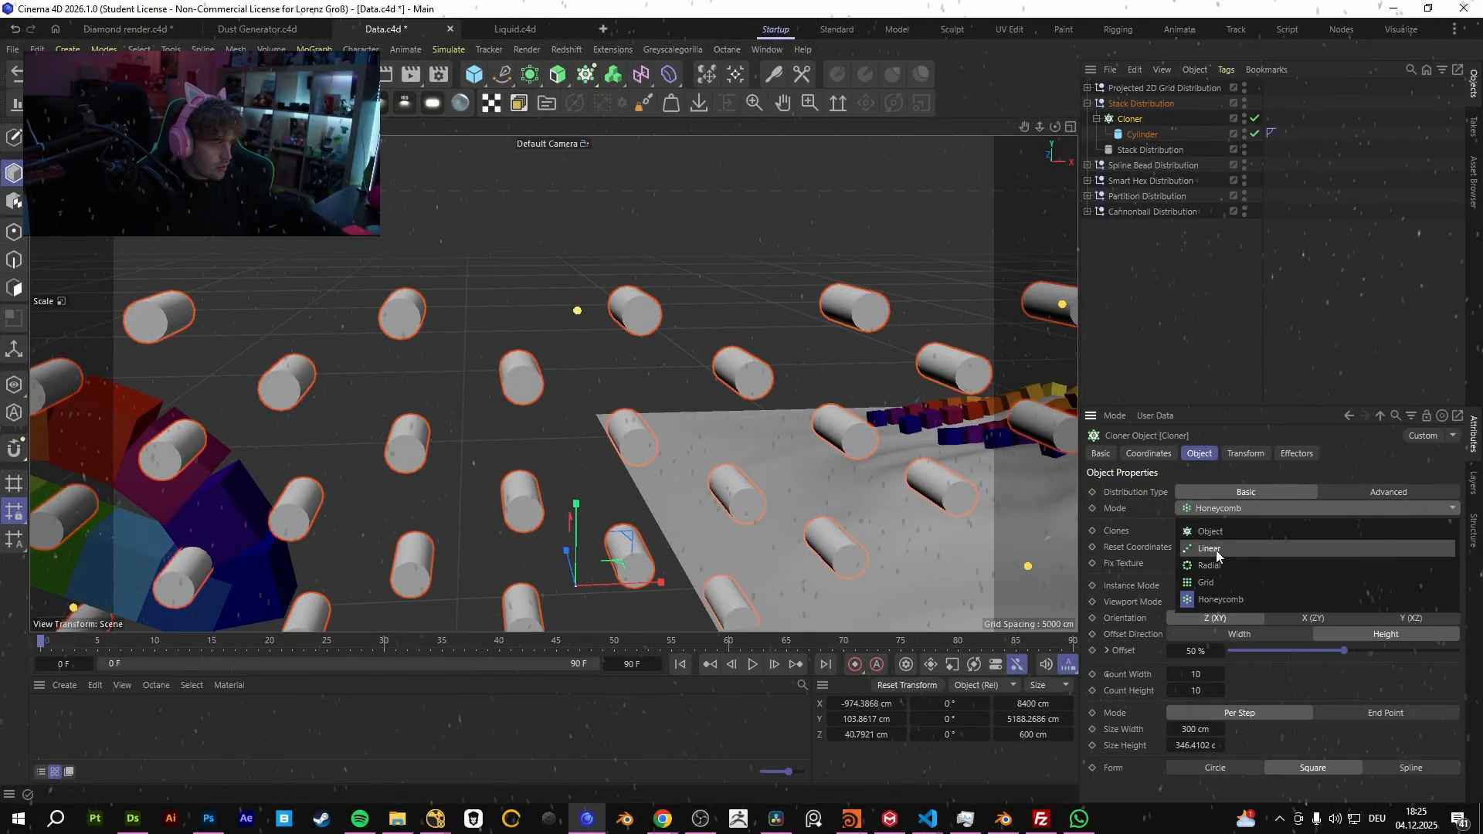
pyautogui.click(1215, 550)
pyautogui.moveTo(1158, 708)
pyautogui.mouseDown()
pyautogui.moveTo(1182, 709)
pyautogui.moveTo(1150, 709)
pyautogui.mouseUp()
pyautogui.scroll(5, 587, 540)
pyautogui.scroll(3, 629, 511)
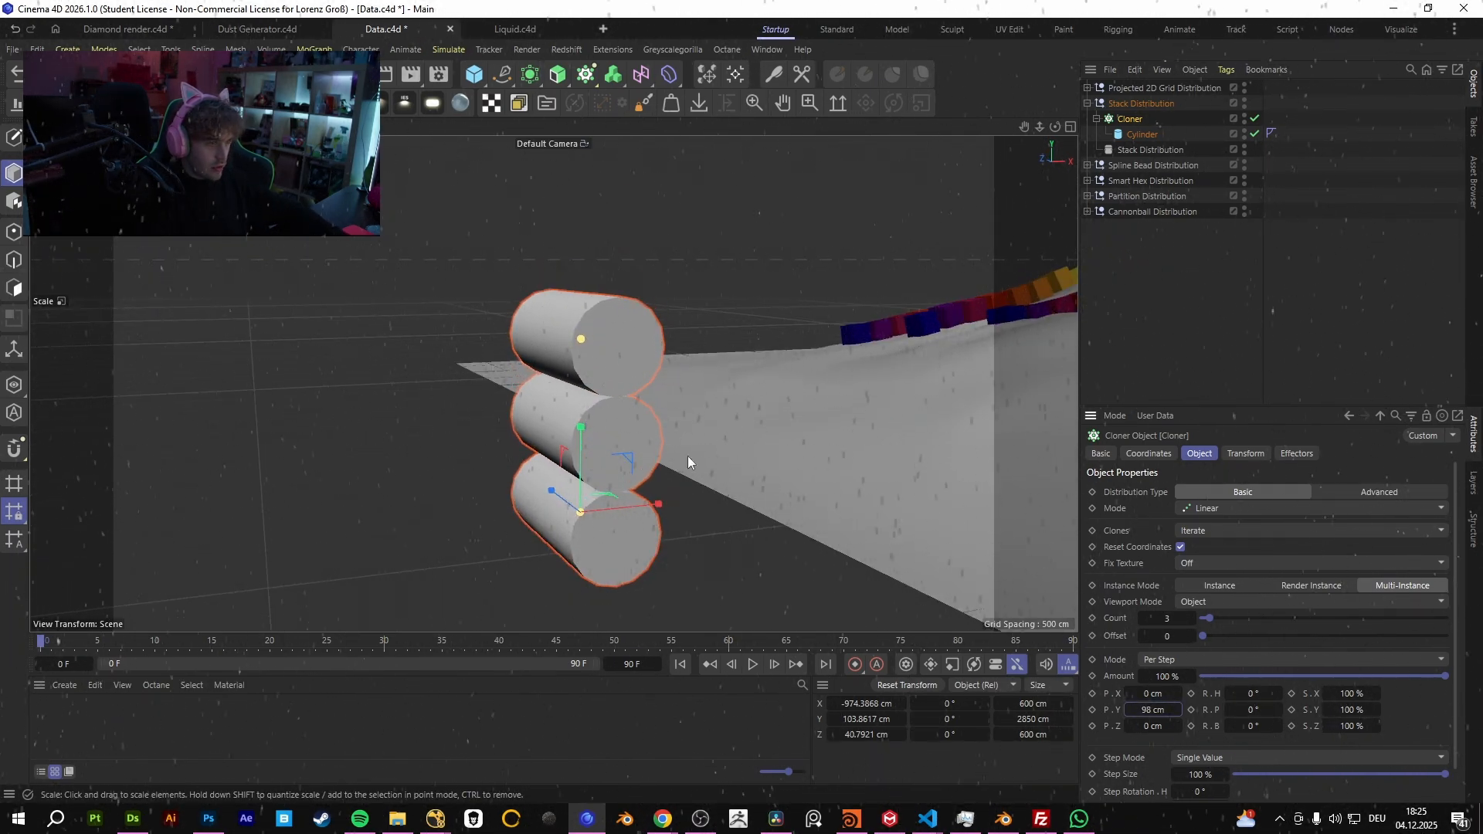
pyautogui.scroll(7, 624, 411)
pyautogui.scroll(-7, 640, 420)
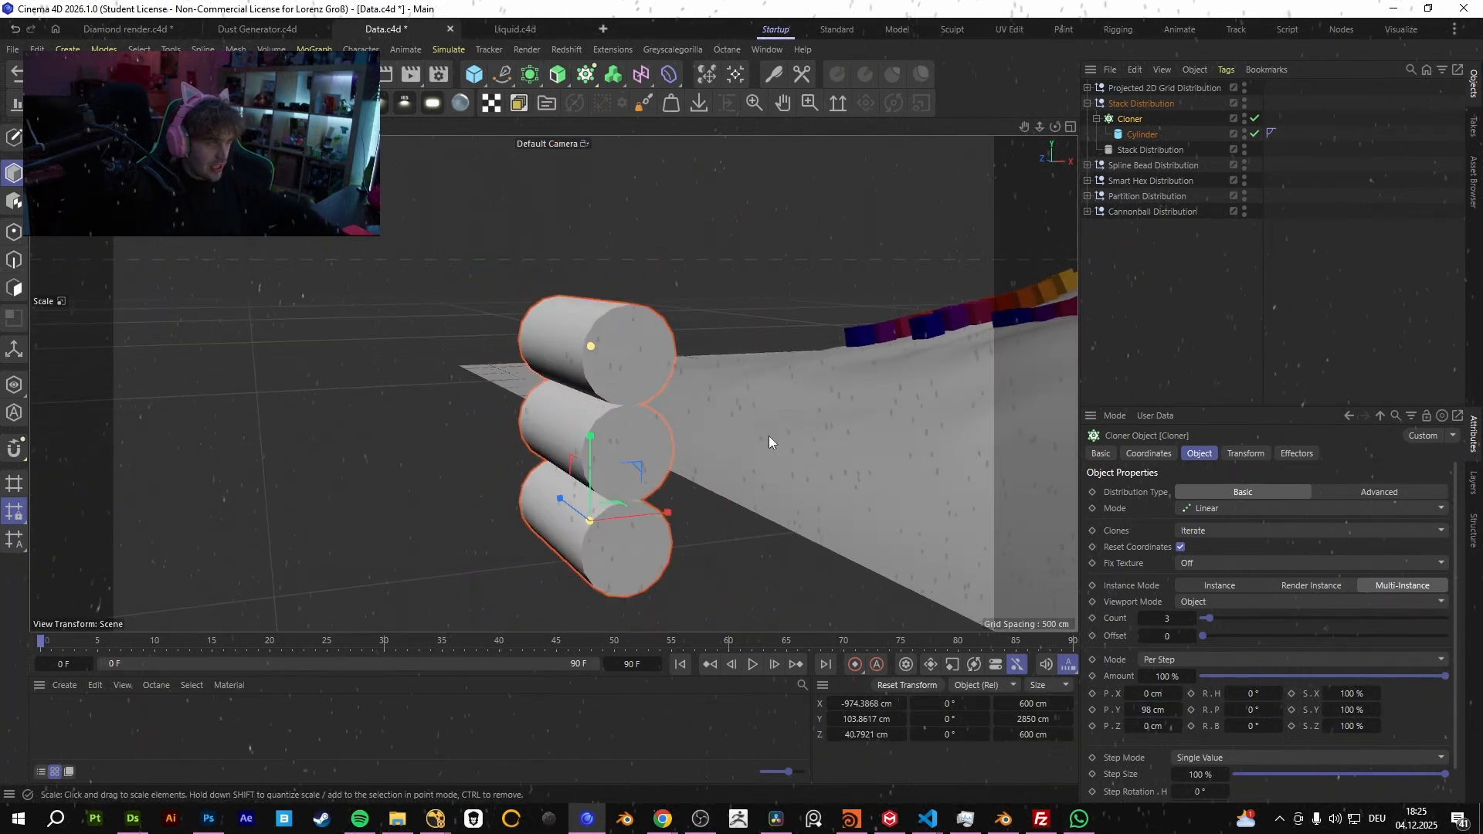
# - Return the stack's Cloner to the Advanced distribution type and examine the cylinder stack
pyautogui.click(1147, 133)
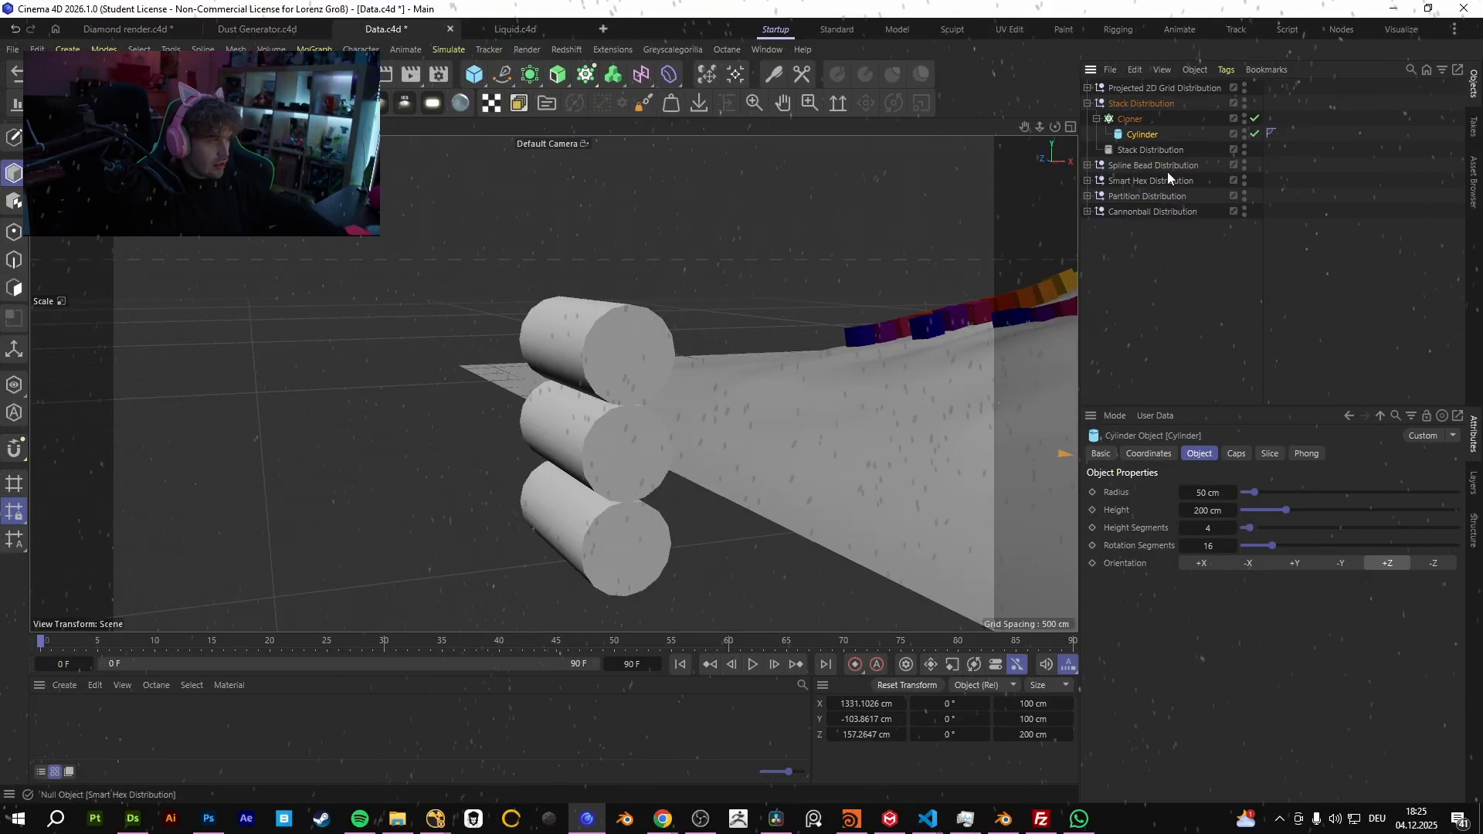
pyautogui.click(1133, 120)
pyautogui.press('s')
pyautogui.keyDown('alt'); pyautogui.moveTo(657, 533); pyautogui.dragTo(533, 544); pyautogui.keyUp('alt')
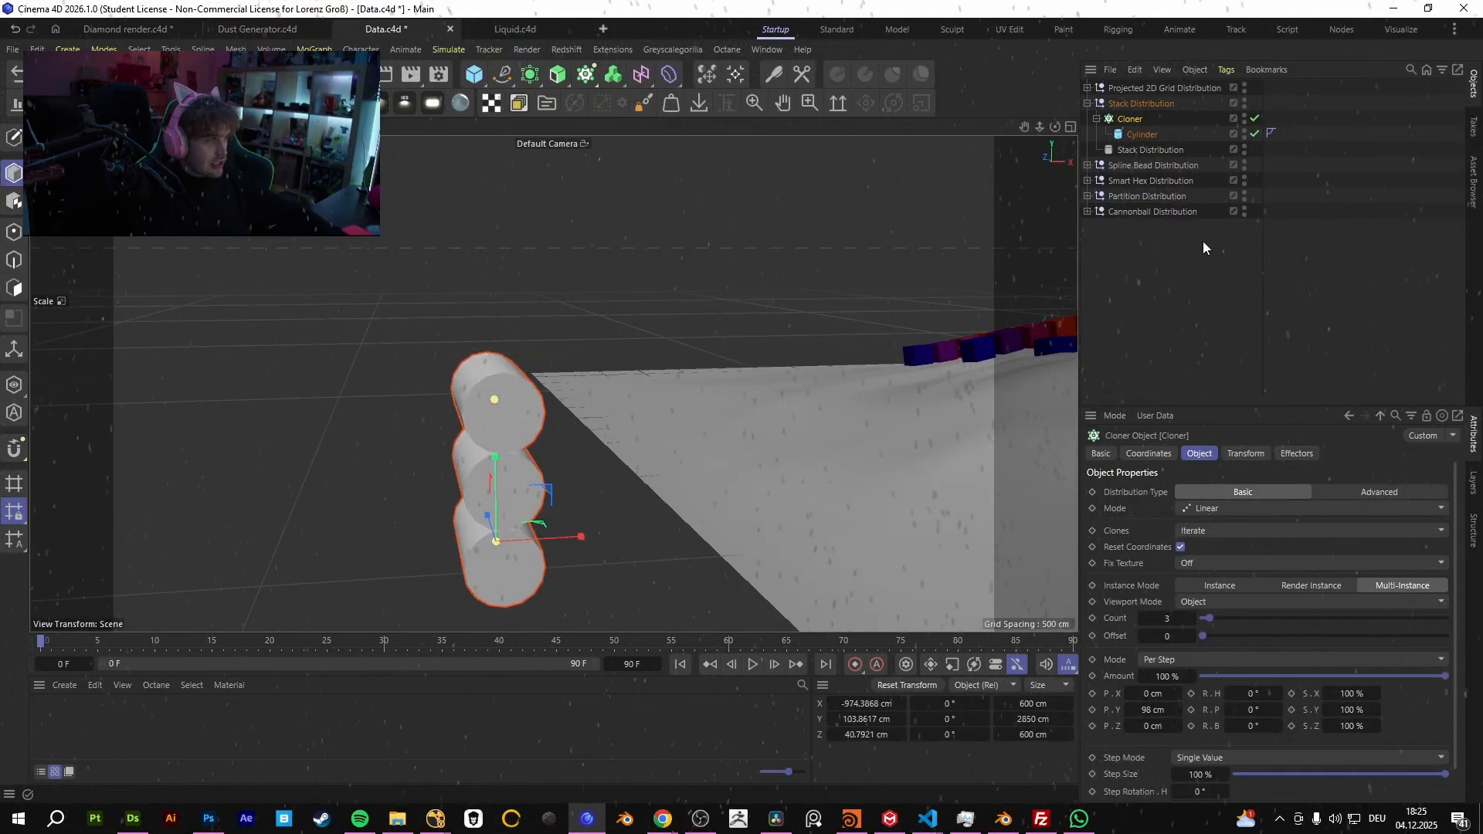
pyautogui.click(1394, 492)
pyautogui.keyDown('alt'); pyautogui.moveTo(541, 377); pyautogui.dragTo(609, 539, button='middle'); pyautogui.keyUp('alt')
pyautogui.scroll(-5, 607, 533)
pyautogui.keyDown('alt'); pyautogui.moveTo(583, 466); pyautogui.dragTo(572, 386, button='middle'); pyautogui.keyUp('alt')
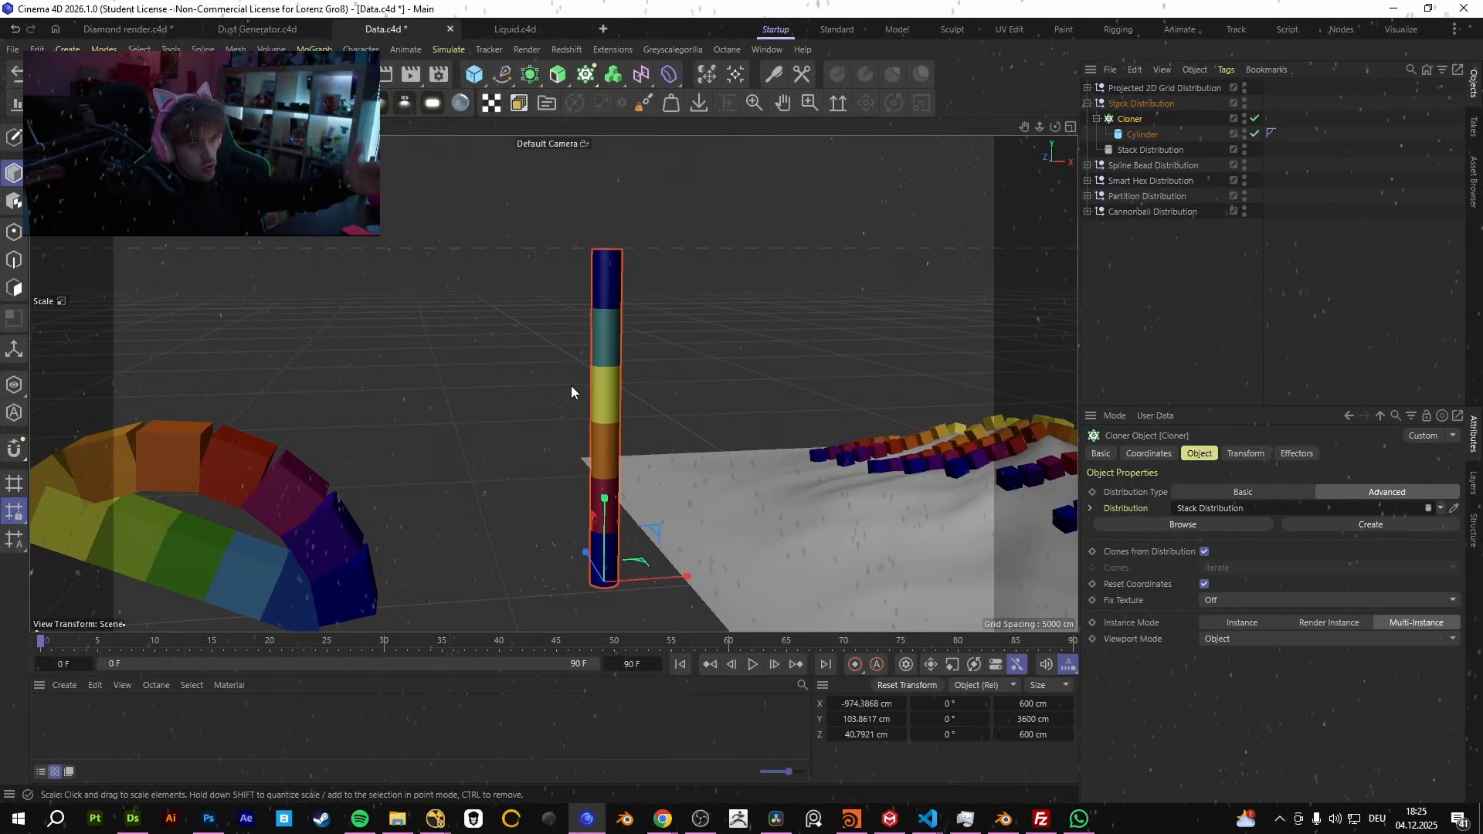
pyautogui.keyDown('alt'); pyautogui.moveTo(585, 370); pyautogui.dragTo(615, 382); pyautogui.keyUp('alt')
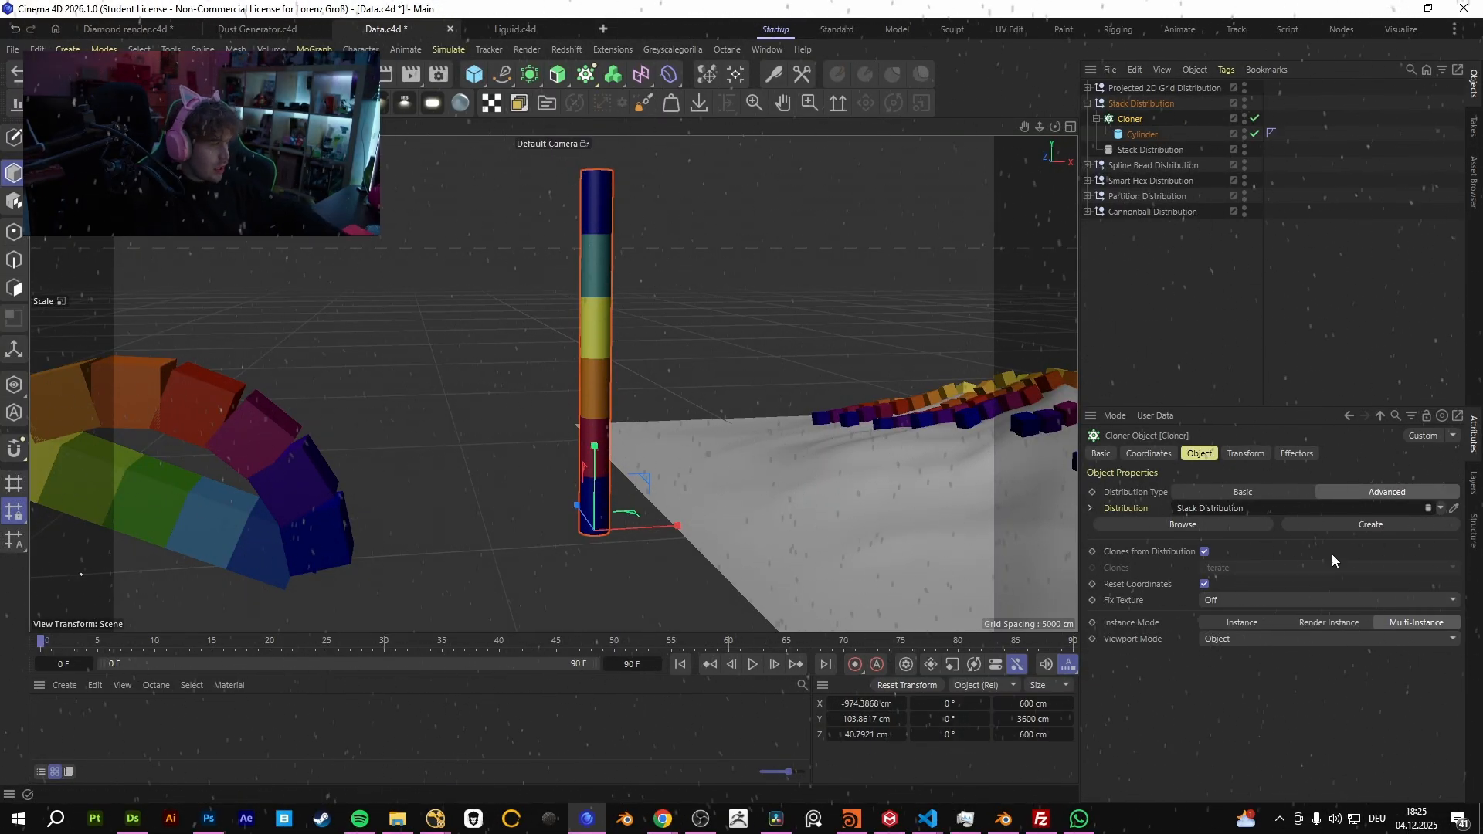
# - Switch to the Nodes layout and add the Stack Distribution object to the scene node graph
pyautogui.click(1441, 508)
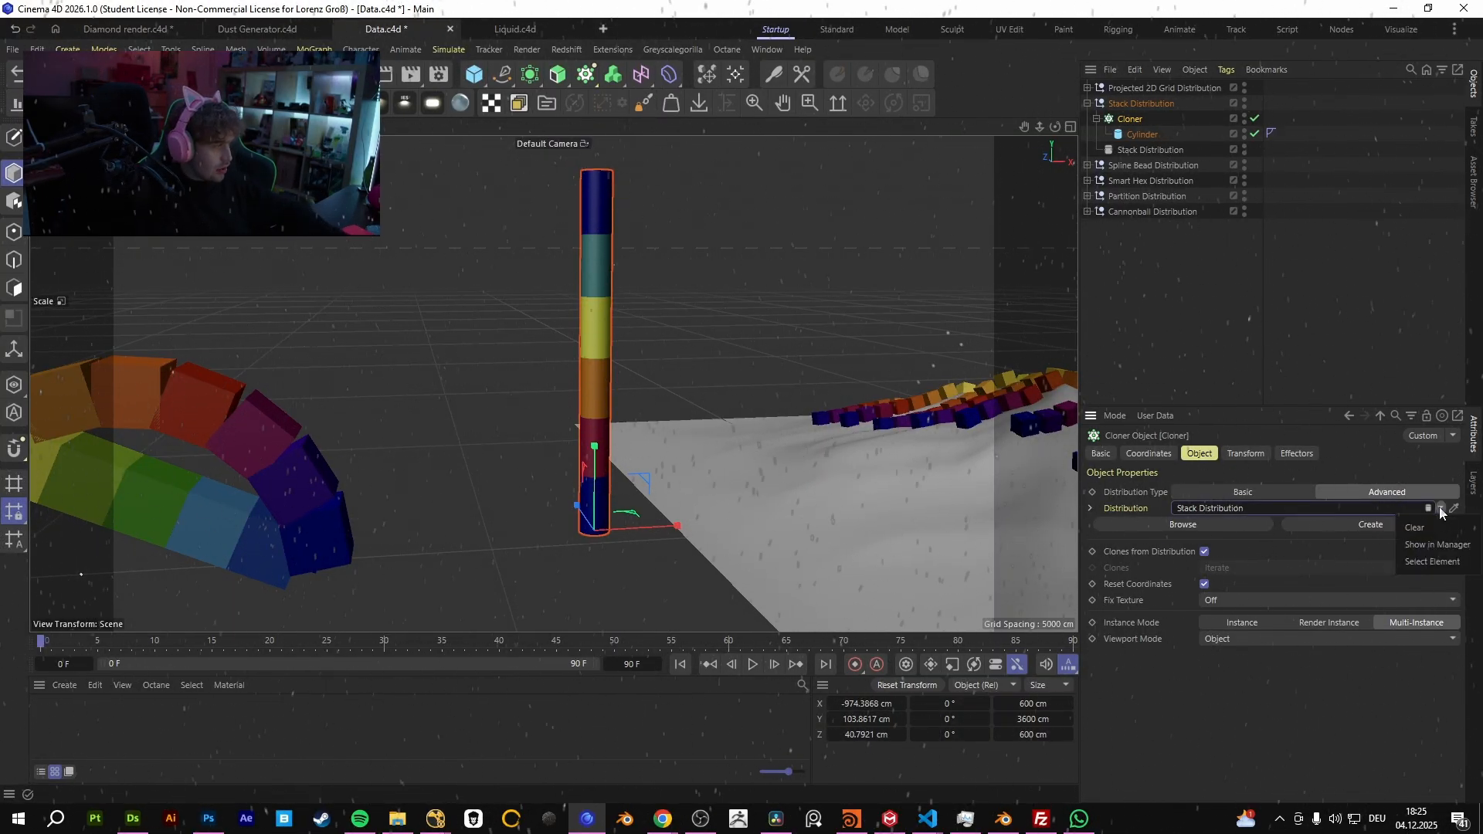
pyautogui.click(1439, 549)
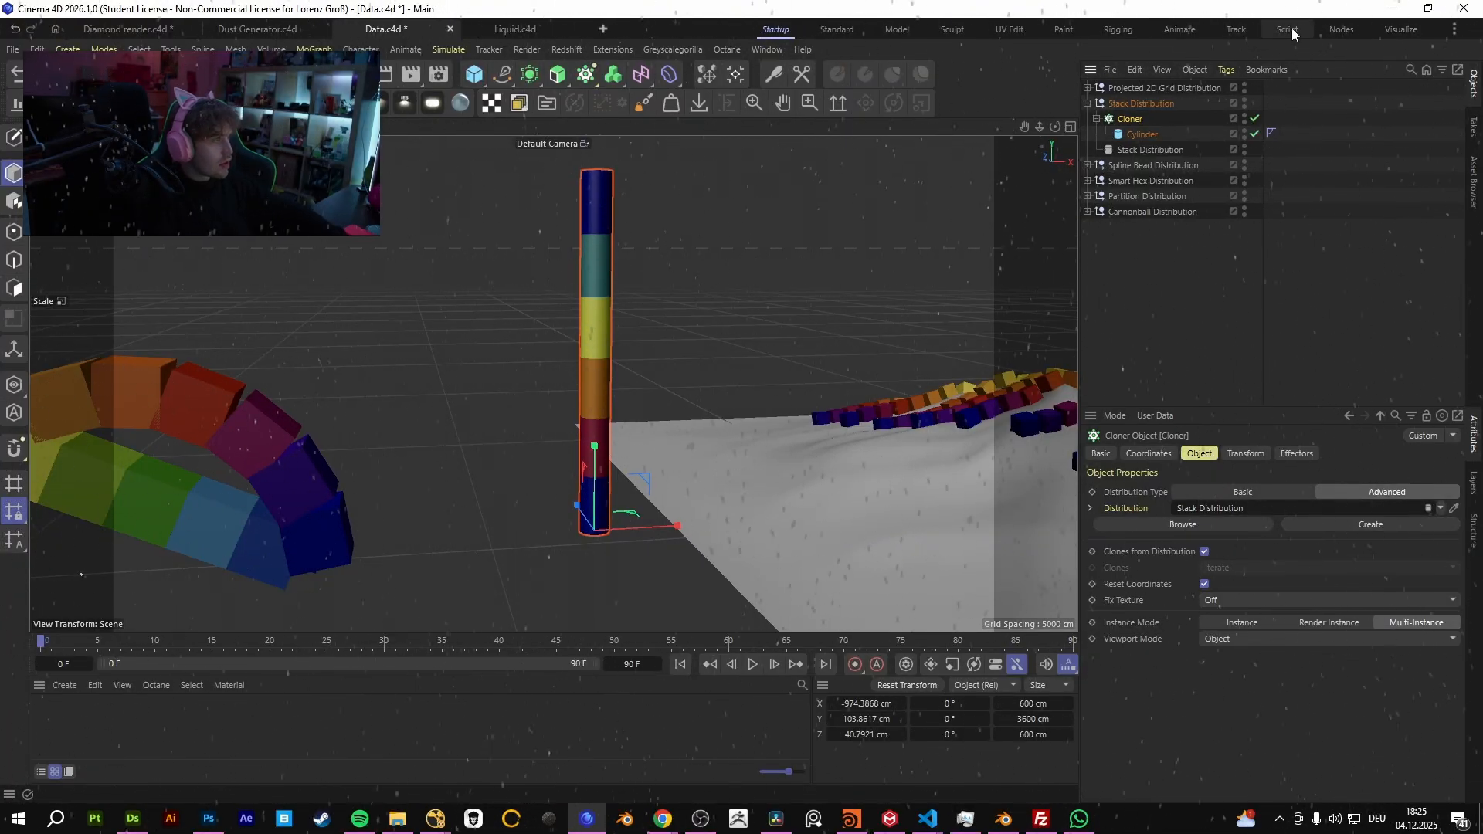
pyautogui.click(1335, 30)
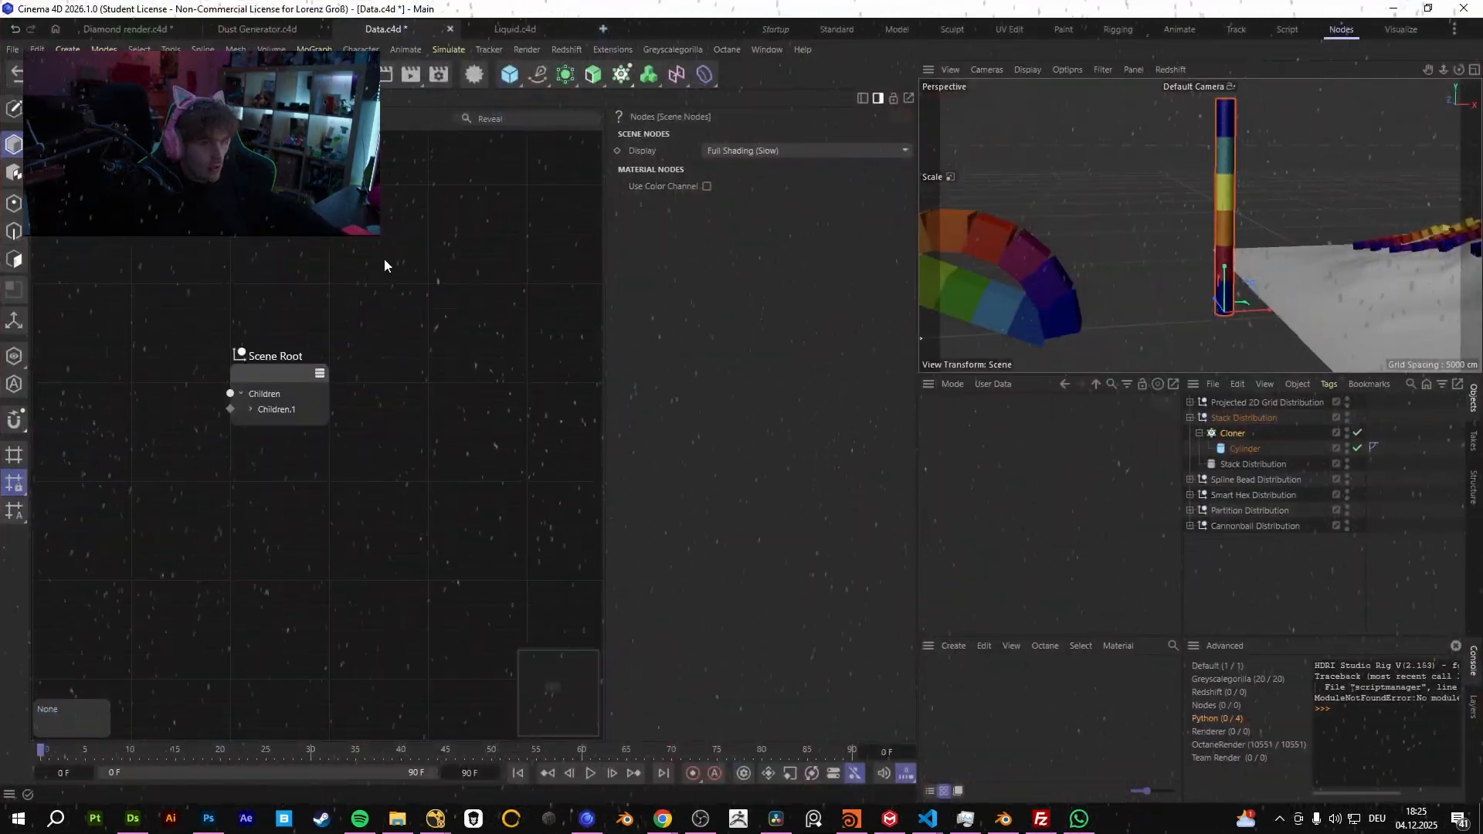
pyautogui.click(1253, 465)
pyautogui.moveTo(1258, 463); pyautogui.dragTo(138, 192)
pyautogui.scroll(-1, 437, 316)
pyautogui.moveTo(91, 408); pyautogui.dragTo(285, 318, button='middle')
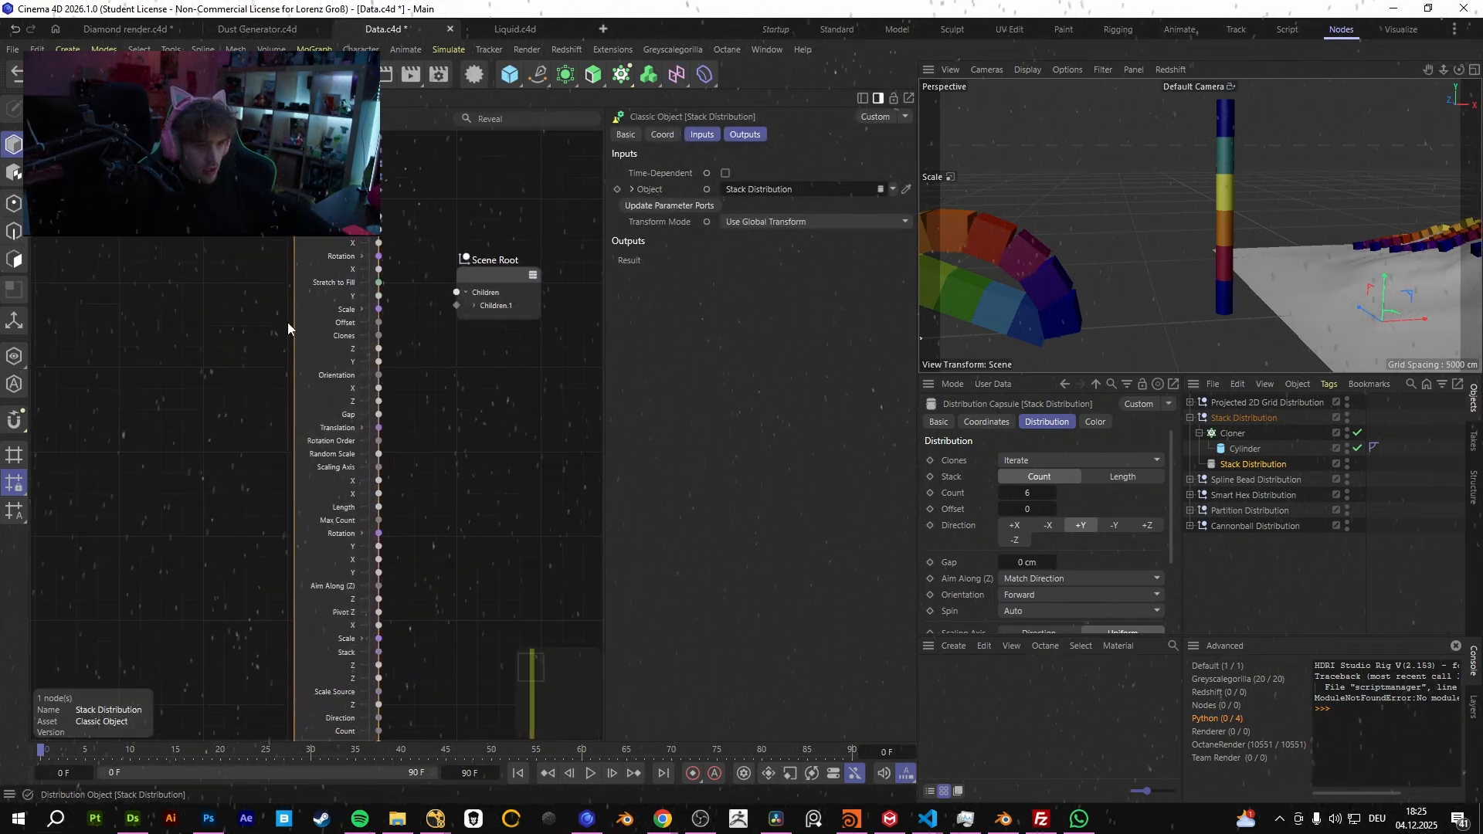
# - Examine the Stack Distribution node's full list of ports in the node graph
pyautogui.scroll(-5, 324, 386)
pyautogui.scroll(5, 306, 512)
pyautogui.scroll(-5, 301, 511)
pyautogui.scroll(5, 301, 513)
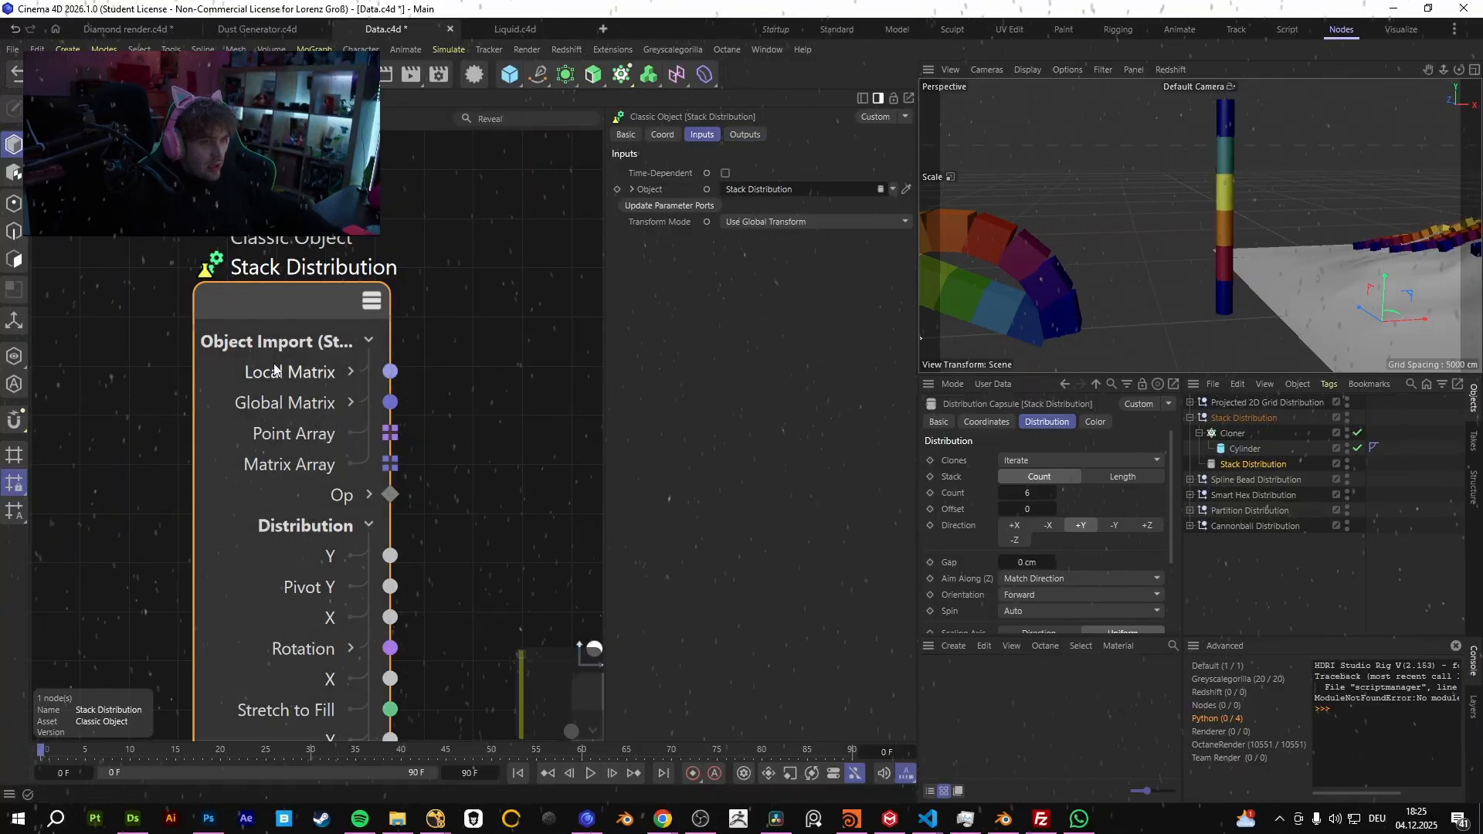
pyautogui.scroll(-6, 285, 373)
pyautogui.scroll(-5, 351, 462)
pyautogui.scroll(5, 339, 465)
pyautogui.press('c')
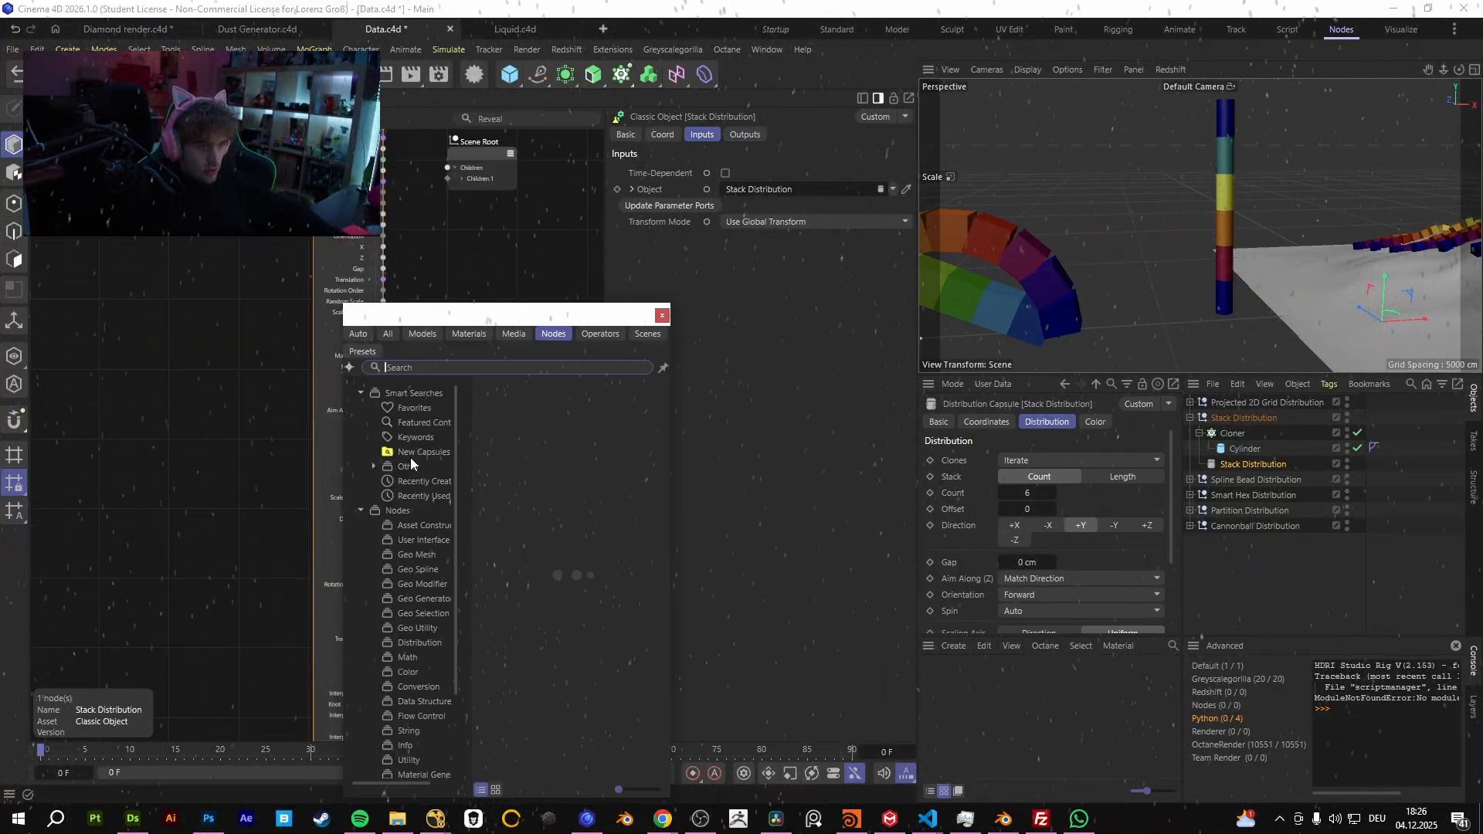
pyautogui.click(662, 316)
pyautogui.moveTo(448, 602); pyautogui.dragTo(440, 324, button='middle')
pyautogui.moveTo(429, 671); pyautogui.dragTo(425, 590, button='middle')
pyautogui.scroll(4, 360, 277)
pyautogui.scroll(-4, 360, 275)
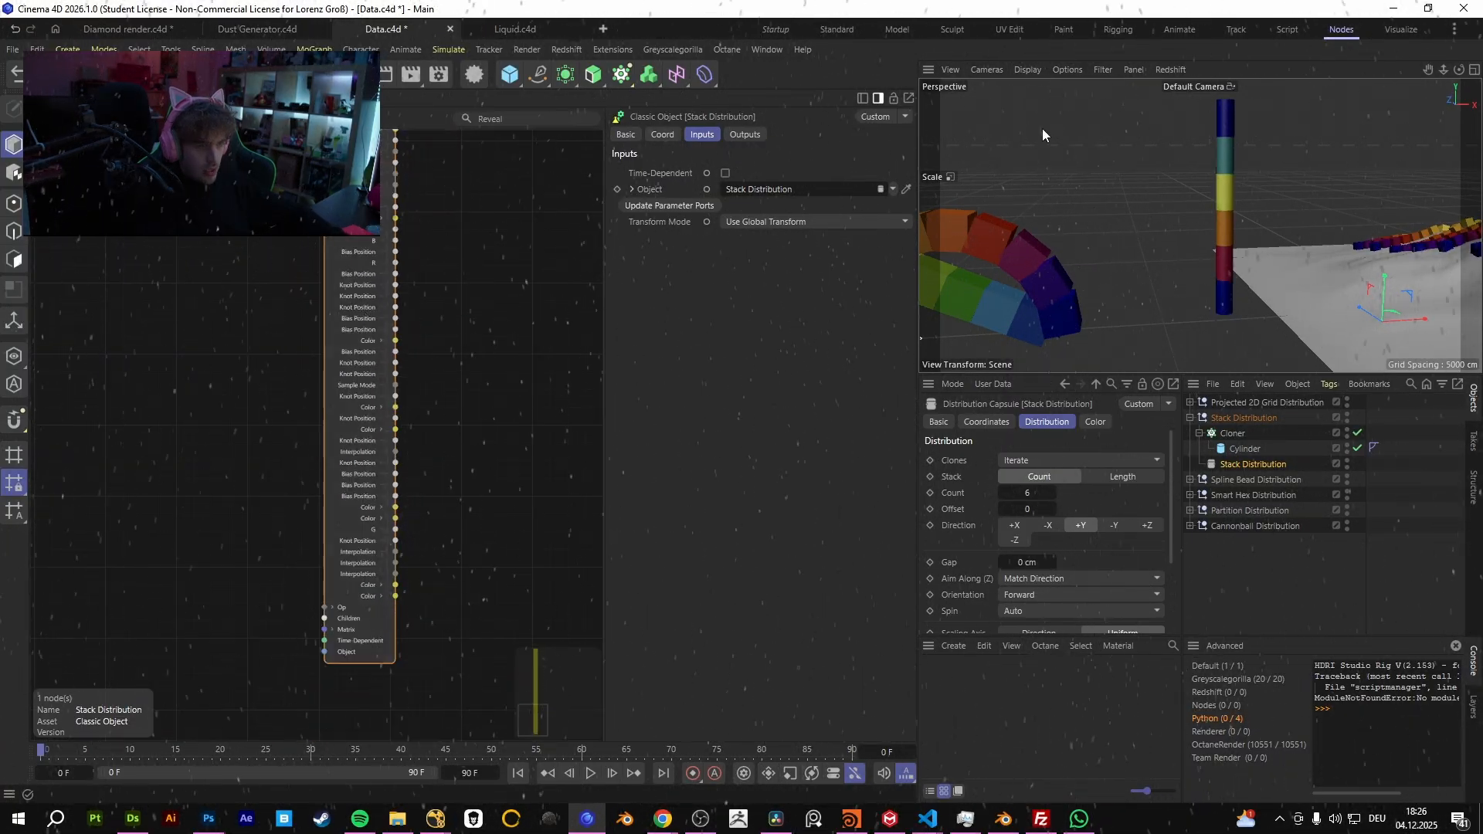
# - Switch to the Standard layout, clear the selection and collapse the Stack Distribution group
pyautogui.click(839, 30)
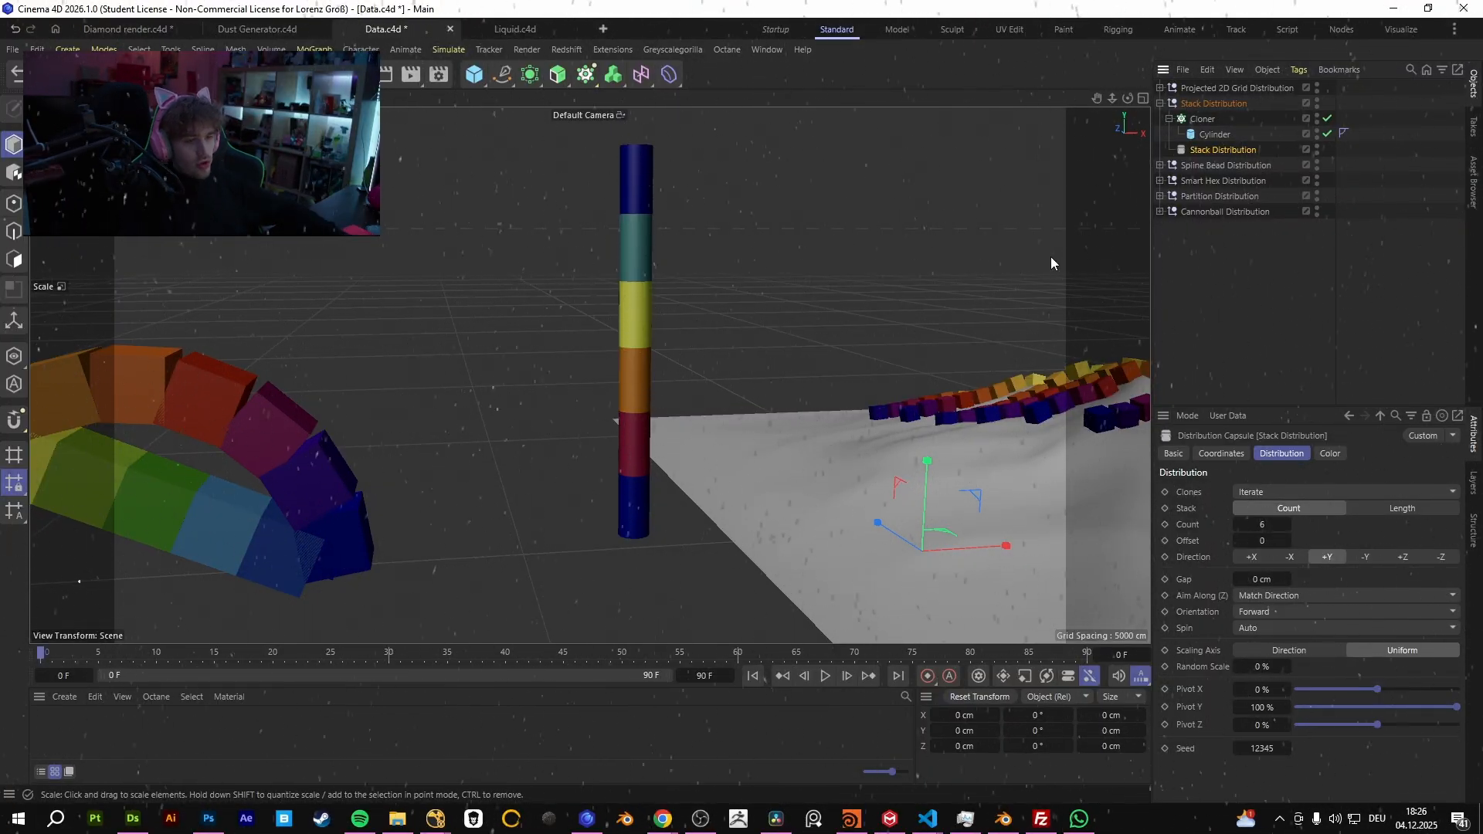
pyautogui.keyDown('alt'); pyautogui.moveTo(641, 459); pyautogui.dragTo(579, 443); pyautogui.keyUp('alt')
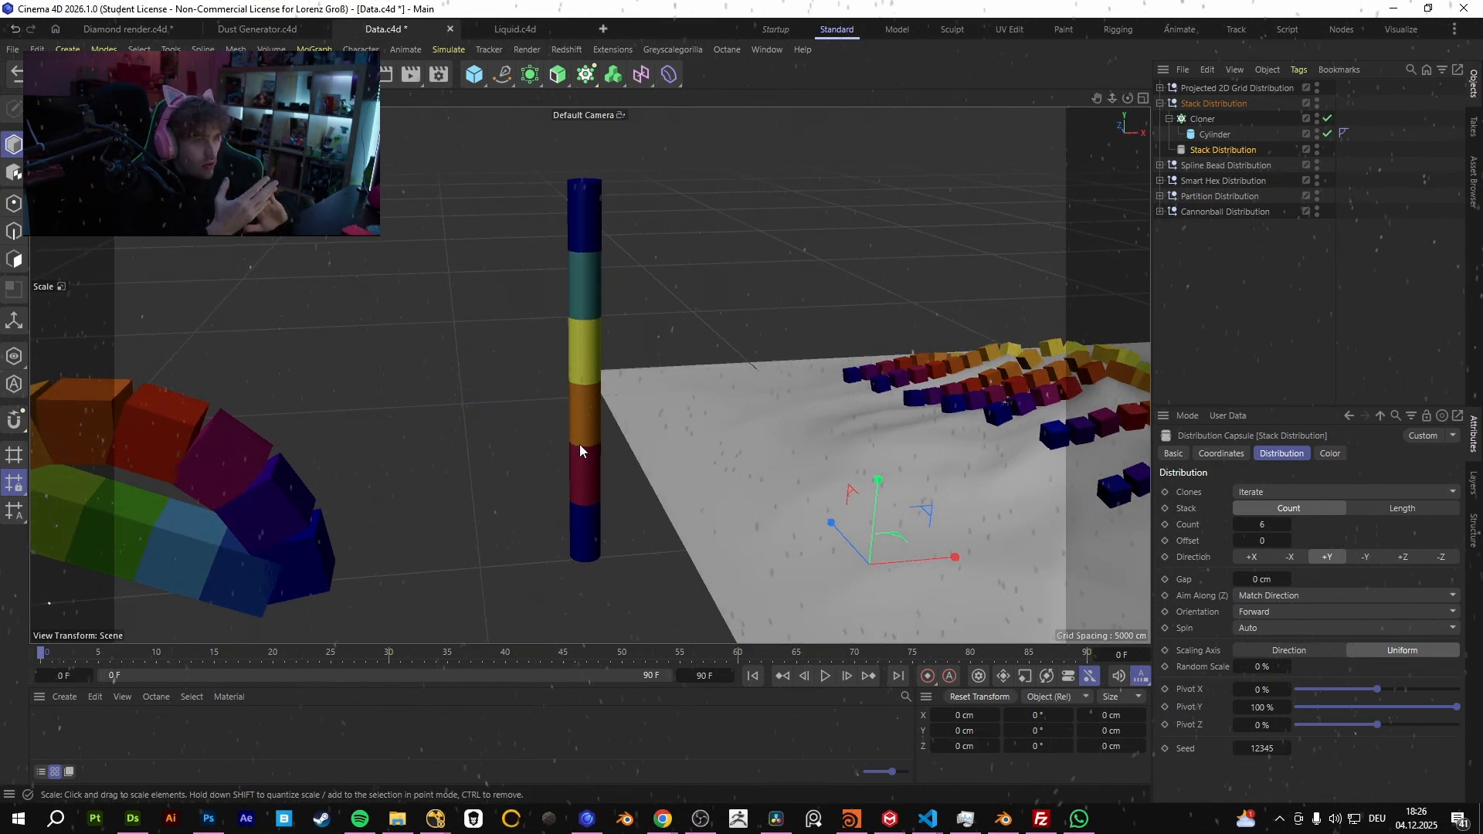
pyautogui.click(1232, 269)
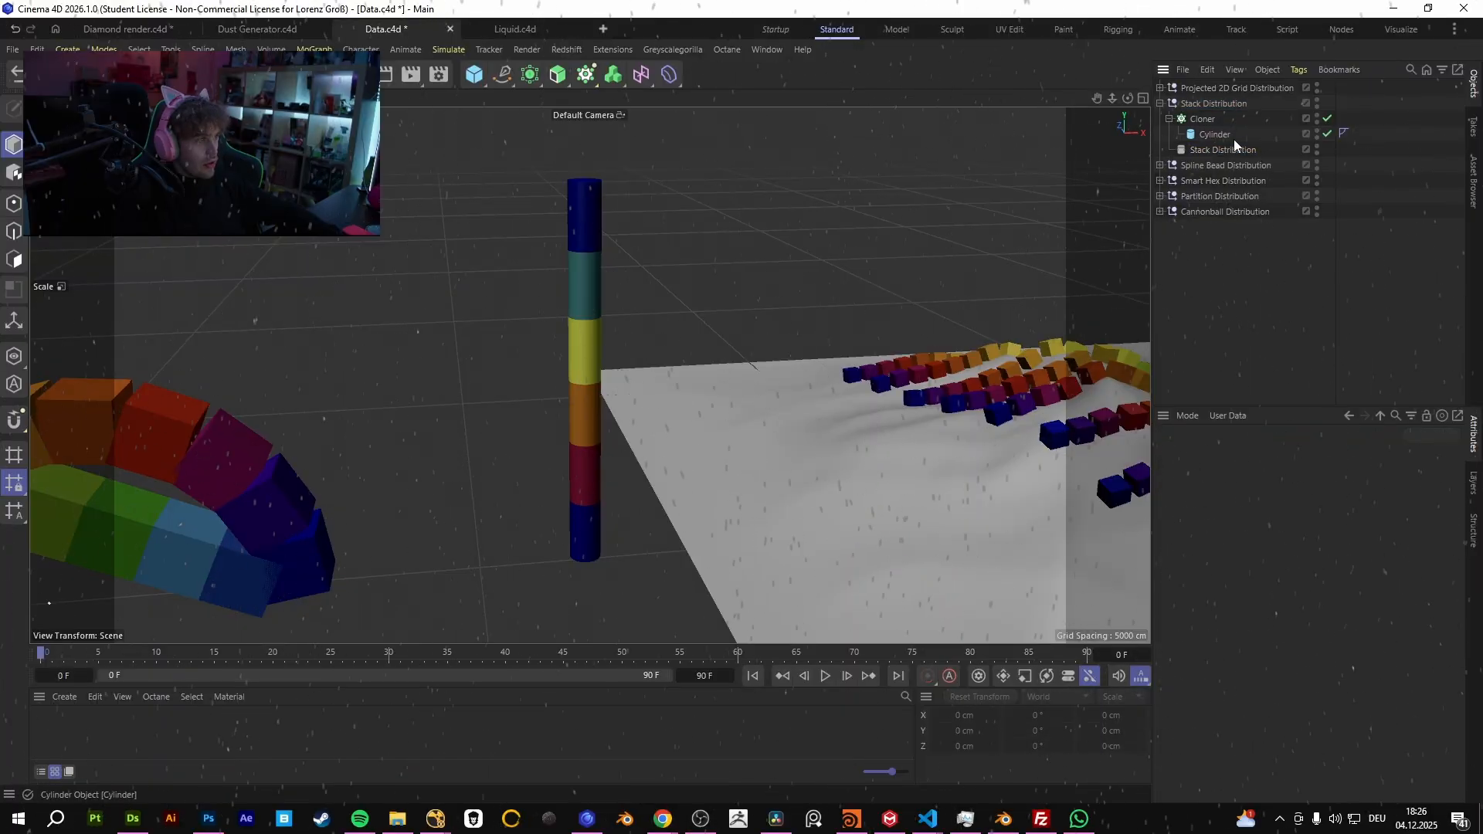
pyautogui.click(1161, 103)
pyautogui.keyDown('alt'); pyautogui.moveTo(680, 326); pyautogui.dragTo(545, 368, button='middle'); pyautogui.keyUp('alt')
pyautogui.keyDown('alt'); pyautogui.moveTo(546, 368); pyautogui.dragTo(508, 374, button='right'); pyautogui.keyUp('alt')
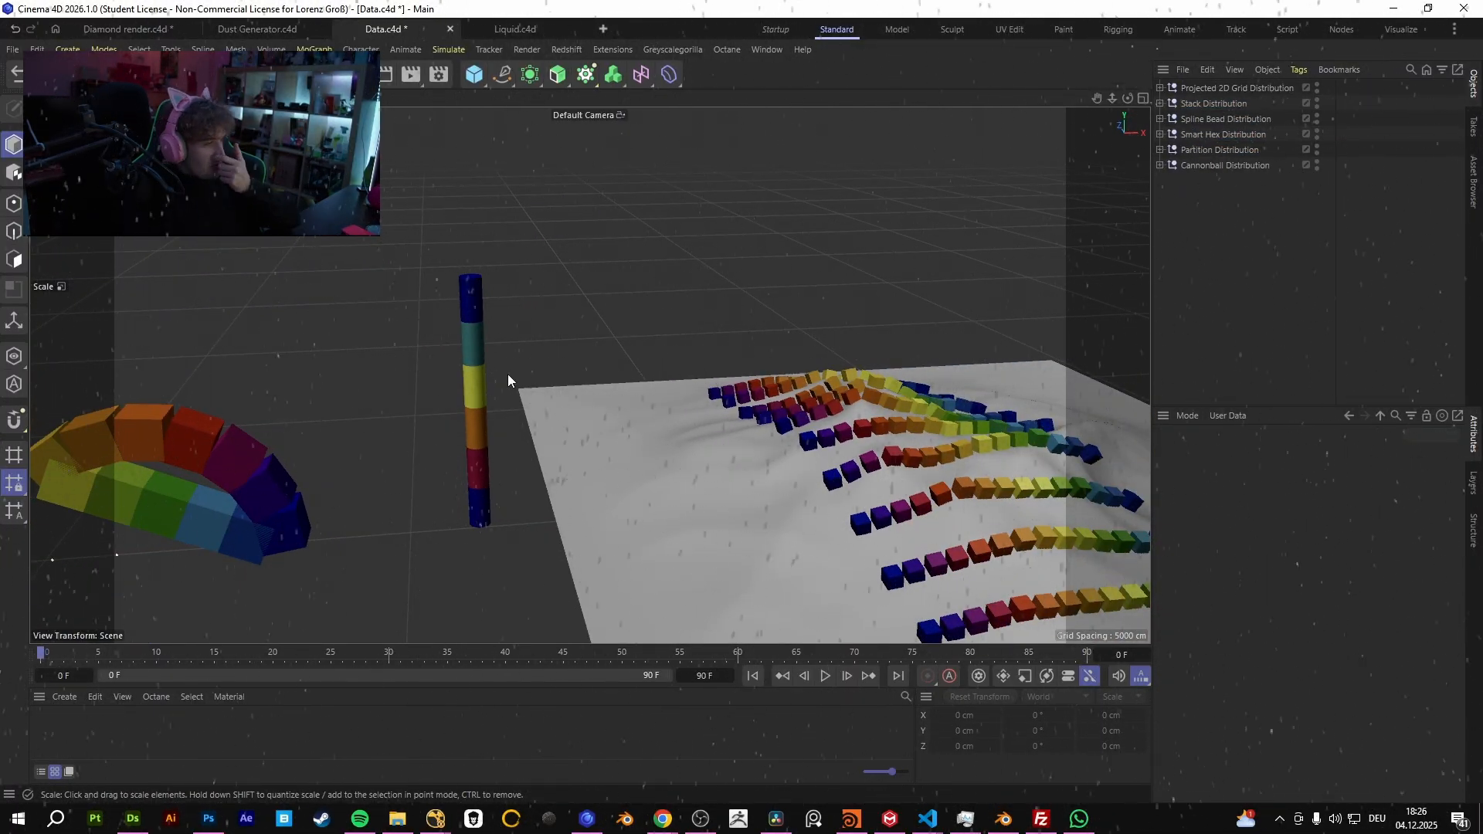
# - Expand the Projected 2D Grid Distribution group and examine its cubes on the Landscape from several angles
pyautogui.keyDown('alt'); pyautogui.moveTo(583, 298); pyautogui.dragTo(769, 366); pyautogui.keyUp('alt')
pyautogui.click(1160, 88)
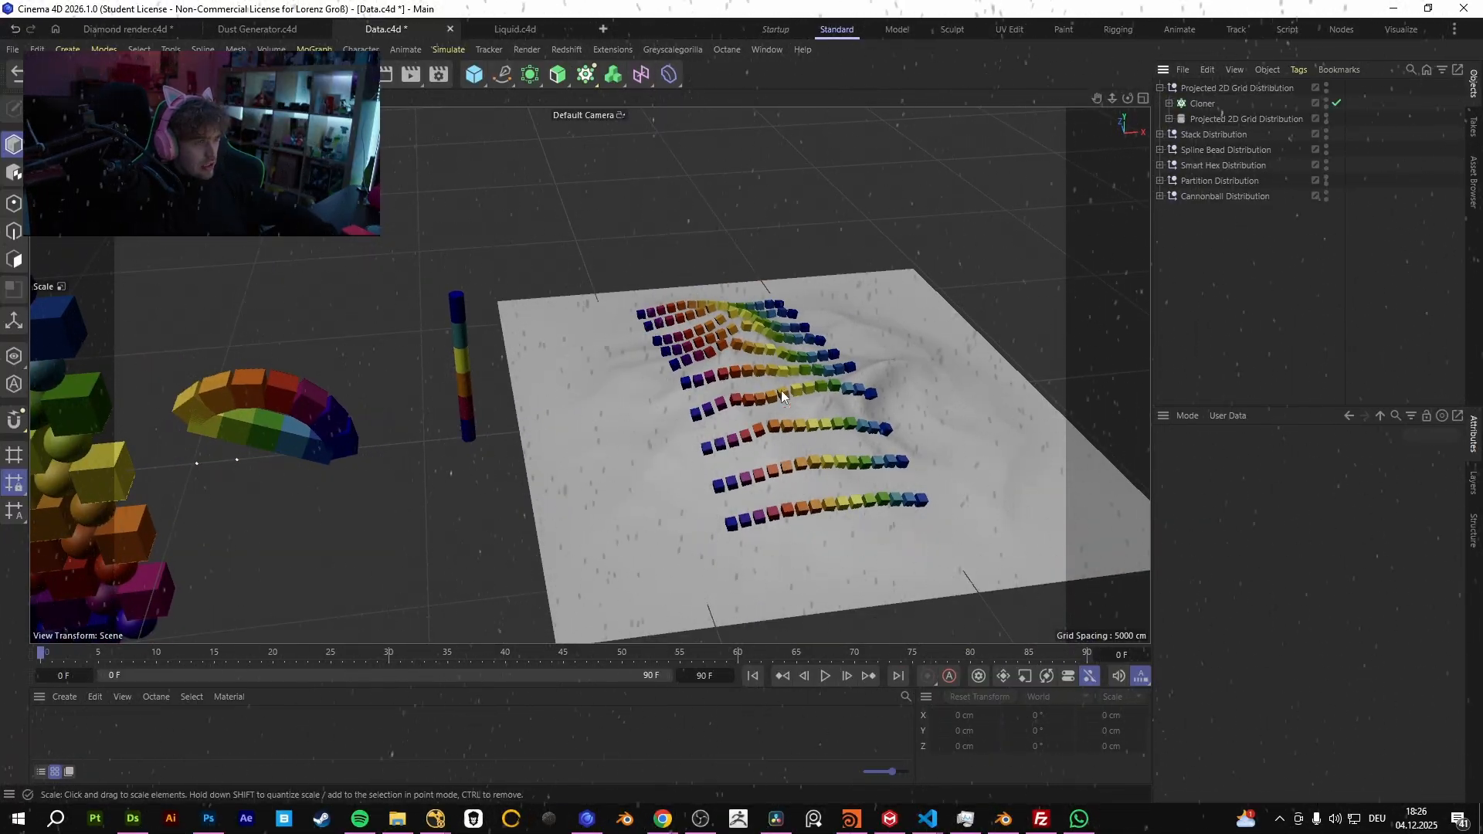
pyautogui.scroll(3, 537, 422)
pyautogui.keyDown('alt'); pyautogui.moveTo(540, 428); pyautogui.dragTo(613, 345); pyautogui.keyUp('alt')
pyautogui.keyDown('alt'); pyautogui.moveTo(595, 261); pyautogui.dragTo(781, 341); pyautogui.keyUp('alt')
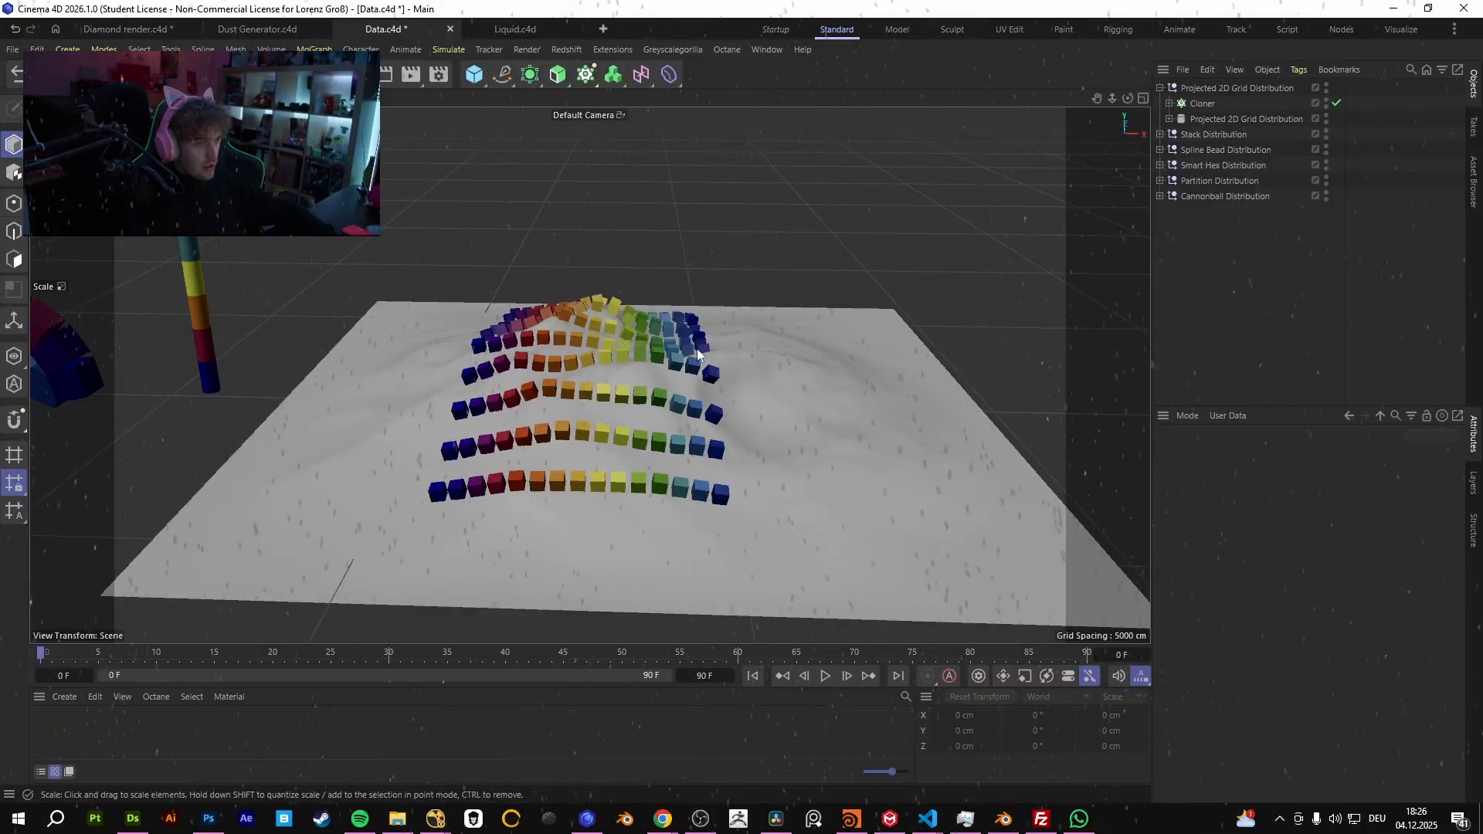
pyautogui.click(711, 363)
pyautogui.moveTo(662, 407); pyautogui.dragTo(686, 410)
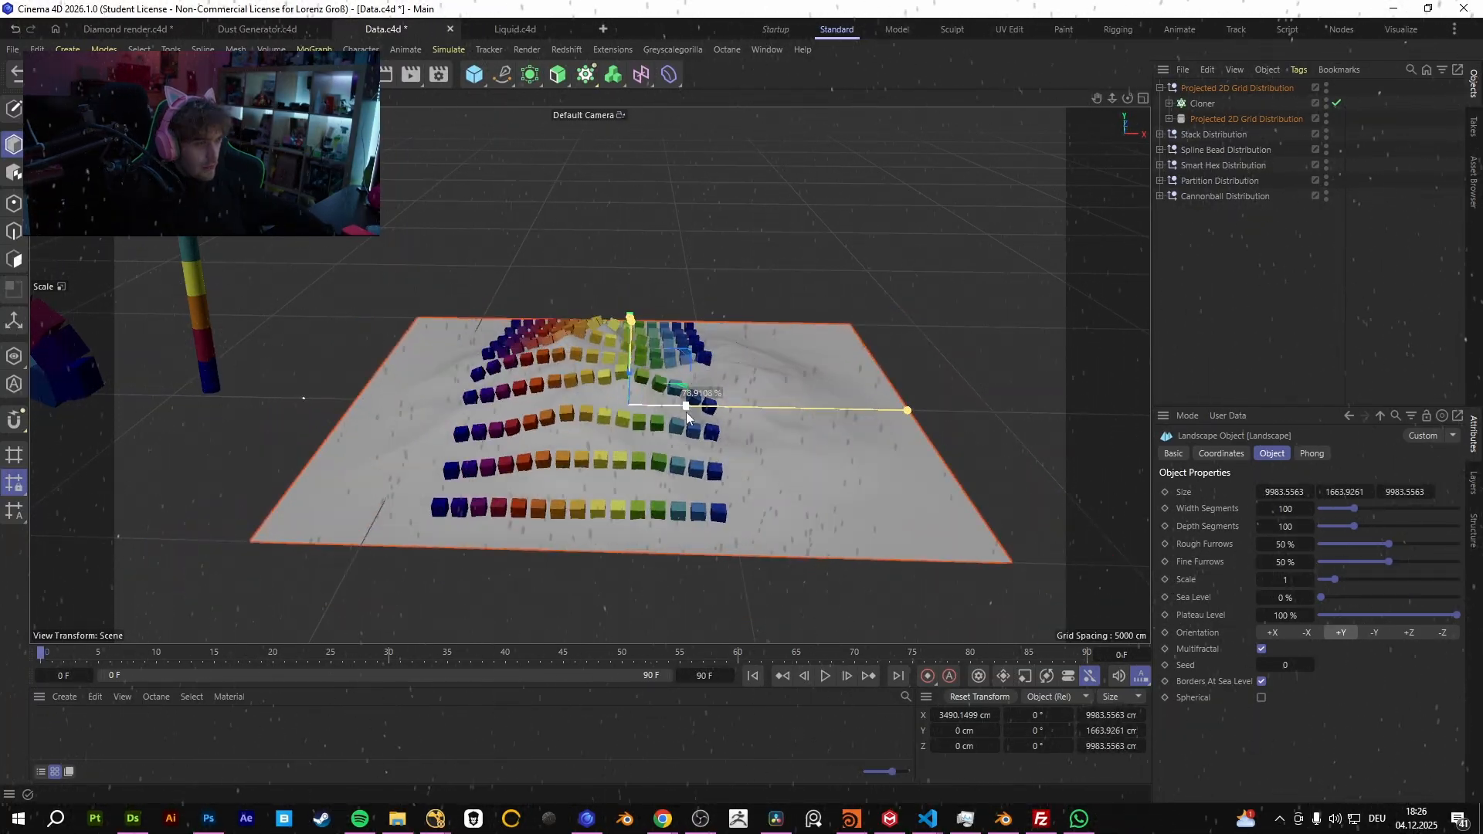
pyautogui.hotkey('ctrl', 'z')
# - Take the Landscape out of the Projected 2D Grid Distribution and put it back as the distribution's child
pyautogui.click(1262, 89)
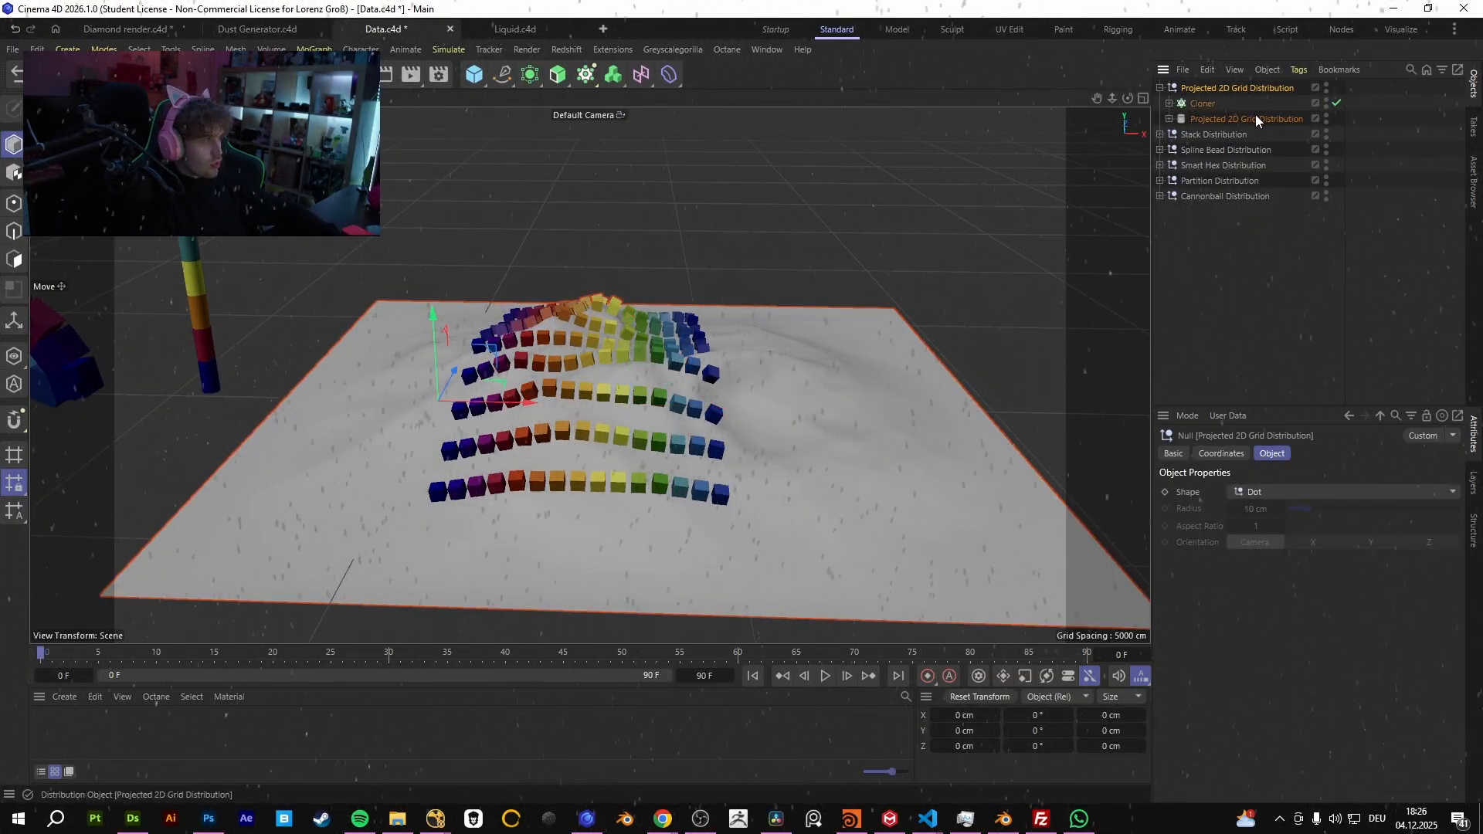
pyautogui.click(1253, 118)
pyautogui.click(733, 442)
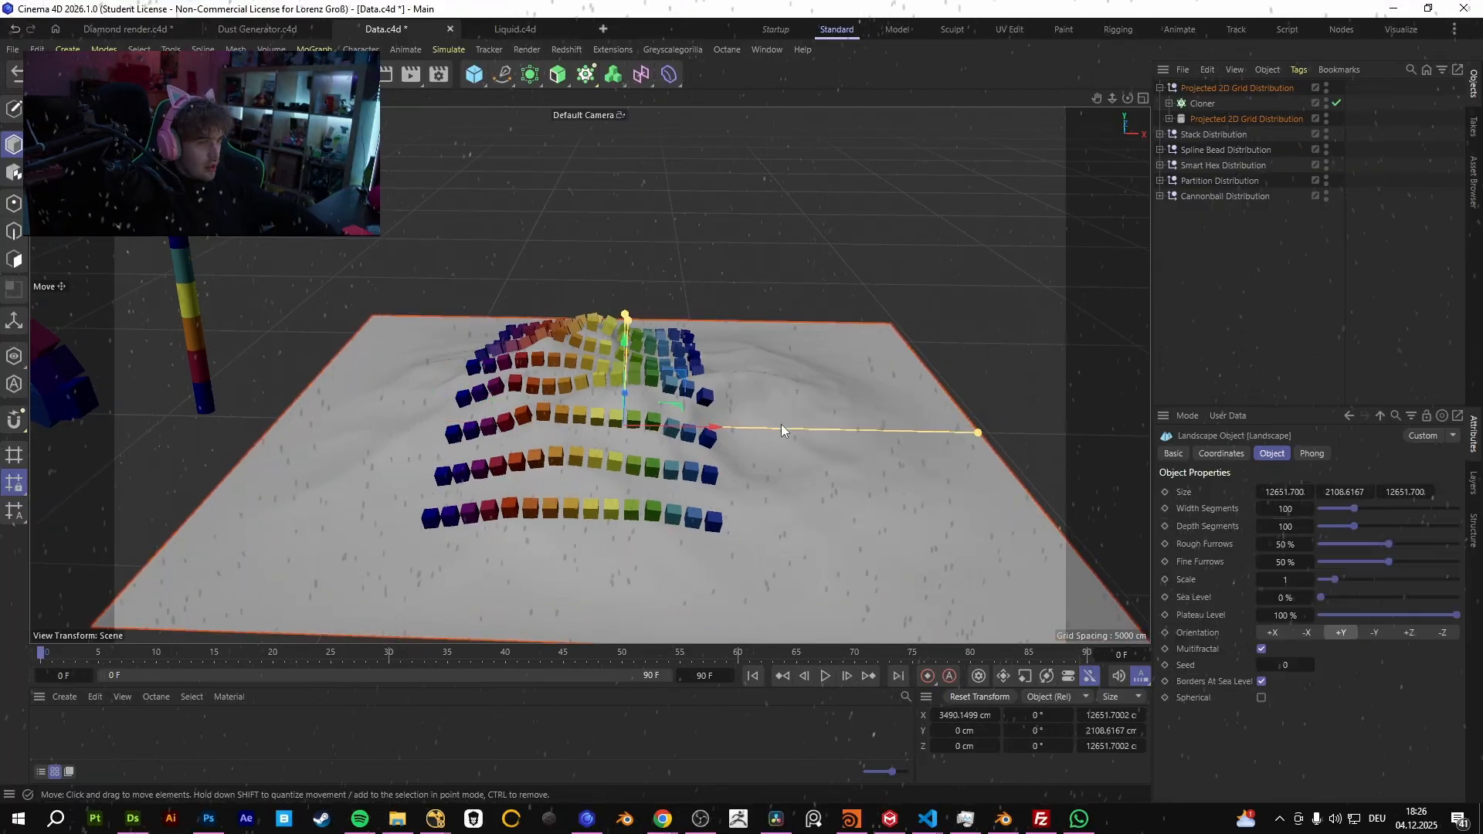
pyautogui.moveTo(1219, 84); pyautogui.dragTo(1219, 83)
pyautogui.keyDown('alt'); pyautogui.moveTo(646, 422); pyautogui.dragTo(604, 456, button='middle'); pyautogui.keyUp('alt')
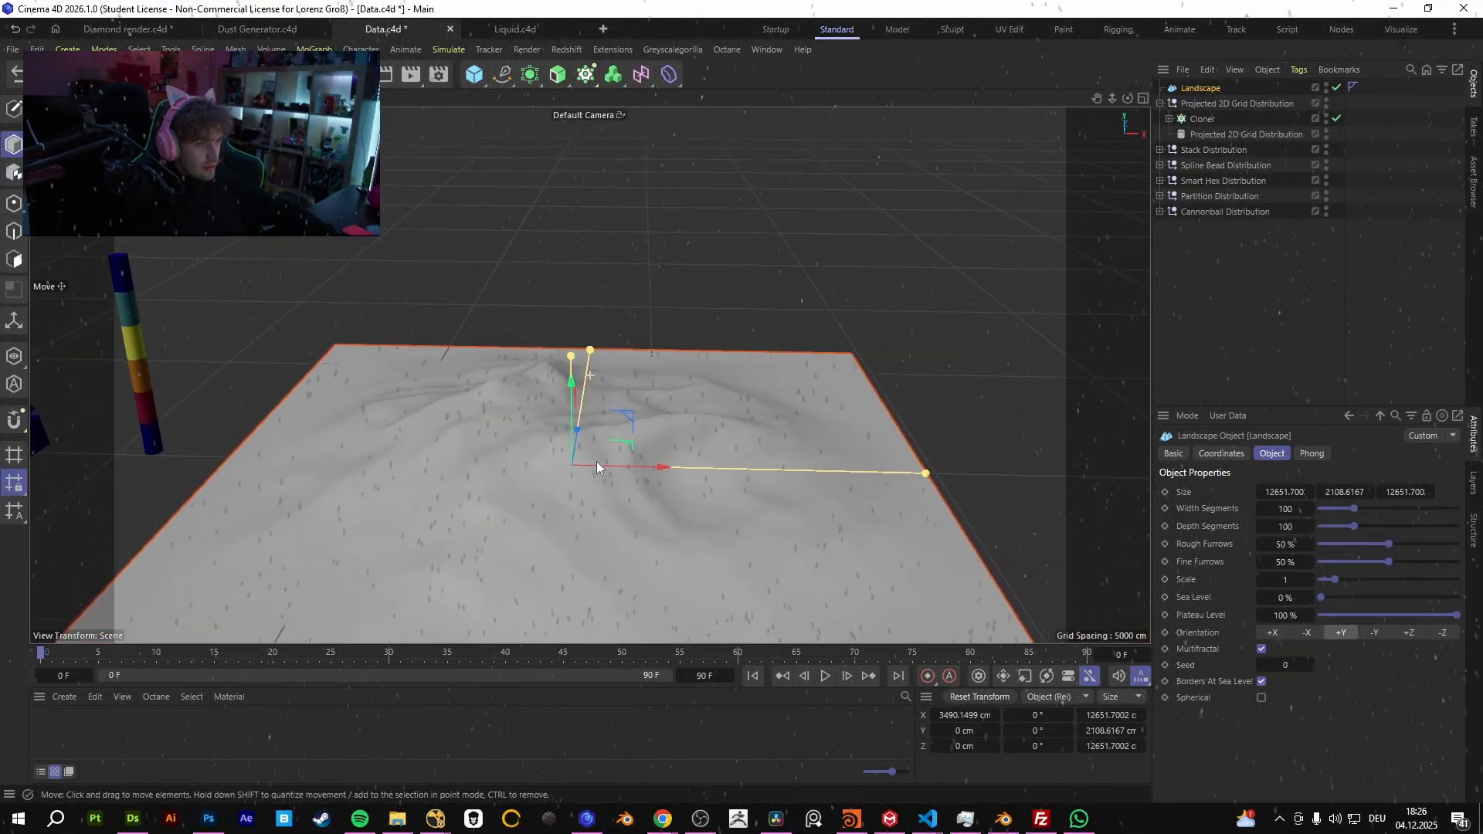
pyautogui.keyDown('alt'); pyautogui.moveTo(604, 456); pyautogui.dragTo(654, 434); pyautogui.keyUp('alt')
pyautogui.keyDown('alt'); pyautogui.moveTo(654, 434); pyautogui.dragTo(554, 507, button='right'); pyautogui.keyUp('alt')
pyautogui.keyDown('alt'); pyautogui.moveTo(554, 507); pyautogui.dragTo(612, 444, button='middle'); pyautogui.keyUp('alt')
pyautogui.moveTo(1210, 89); pyautogui.dragTo(1230, 135)
# - Add a Plane primitive next to the Landscape as a child of the Projected 2D Grid Distribution
pyautogui.click(480, 85)
pyautogui.click(625, 127)
pyautogui.keyDown('alt'); pyautogui.moveTo(706, 421); pyautogui.dragTo(647, 421, button='middle'); pyautogui.keyUp('alt')
pyautogui.scroll(-2, 648, 421)
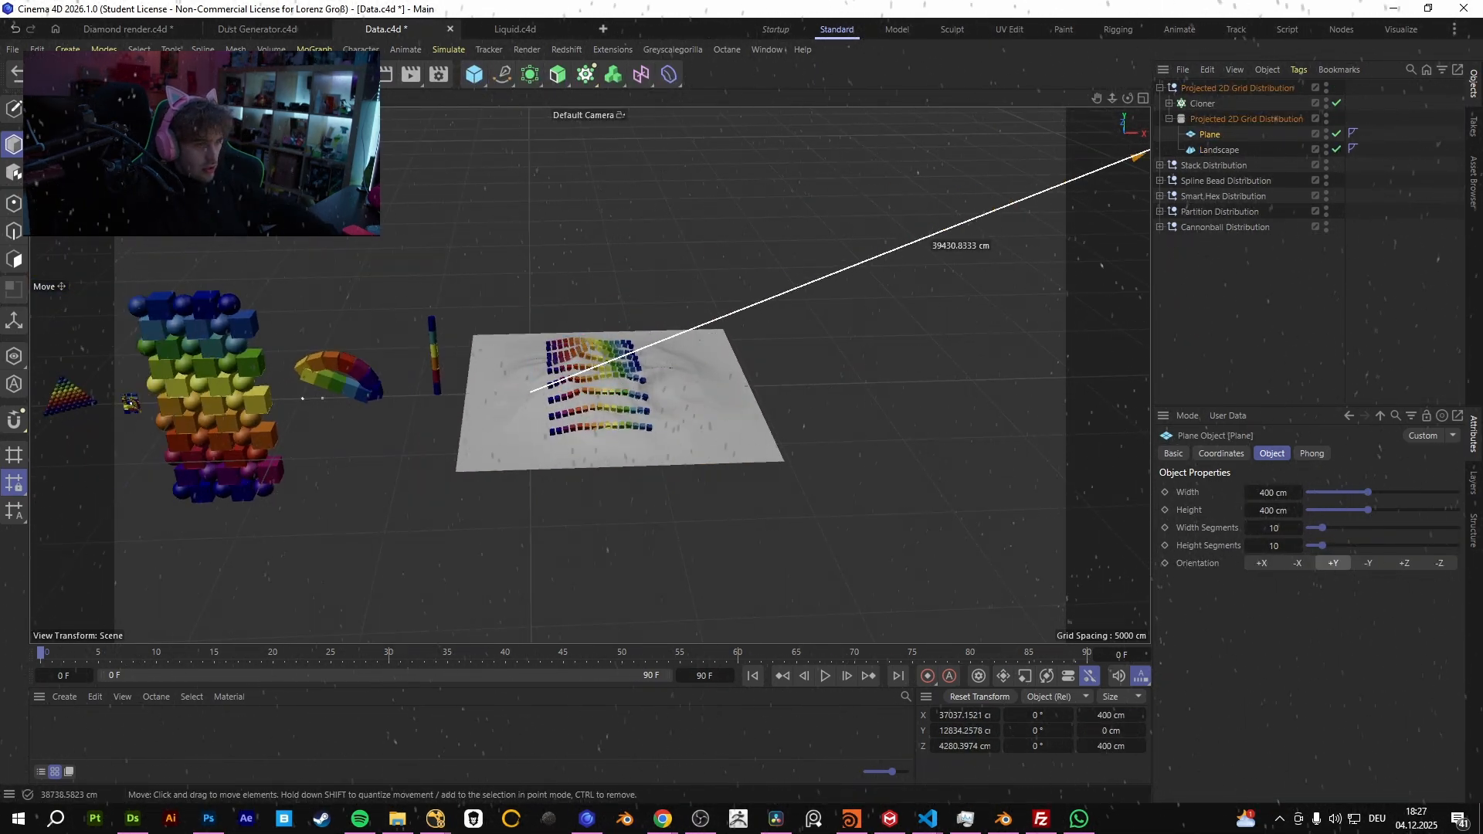
# - Try rotating and scaling up the new Plane, and delete it from the distribution
pyautogui.press('r')
pyautogui.moveTo(533, 391); pyautogui.dragTo(529, 394)
pyautogui.hotkey('ctrl', 'z')
pyautogui.press('t')
pyautogui.moveTo(309, 320); pyautogui.dragTo(527, 294)
pyautogui.keyDown('alt'); pyautogui.moveTo(607, 405); pyautogui.dragTo(760, 363, button='right'); pyautogui.keyUp('alt')
pyautogui.keyDown('alt'); pyautogui.moveTo(527, 342); pyautogui.dragTo(510, 313); pyautogui.keyUp('alt')
pyautogui.moveTo(424, 276)
pyautogui.mouseDown()
pyautogui.moveTo(423, 249)
pyautogui.moveTo(443, 290)
pyautogui.mouseUp()
pyautogui.click(1210, 135)
pyautogui.press('Delete')
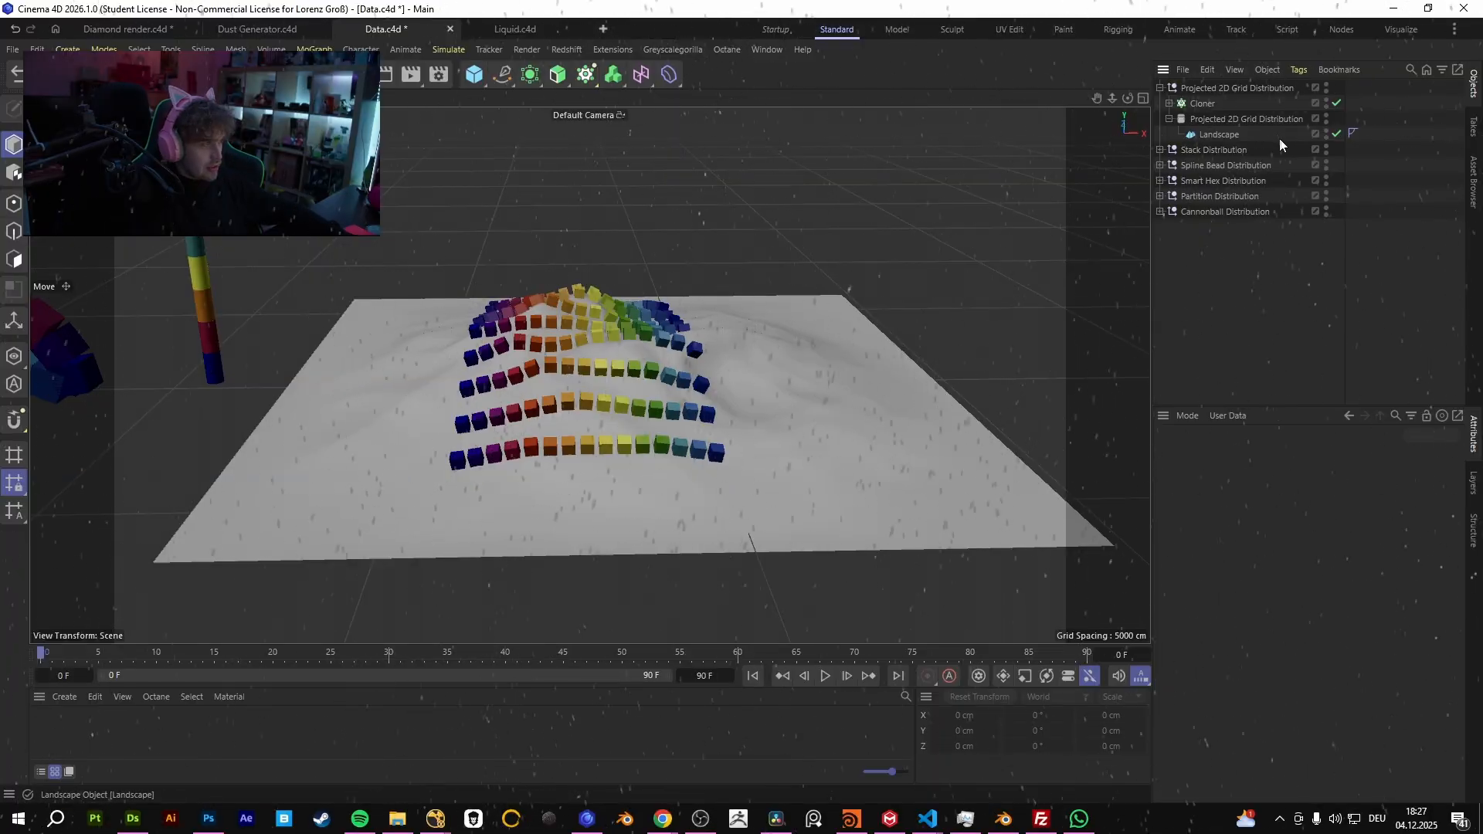
# - Add a Plane as a child of the Landscape, scaled to about 15401 cm and raised about 2459 cm
pyautogui.moveTo(479, 71); pyautogui.dragTo(645, 136)
pyautogui.moveTo(1196, 88); pyautogui.dragTo(1222, 149)
pyautogui.scroll(-2, 565, 352)
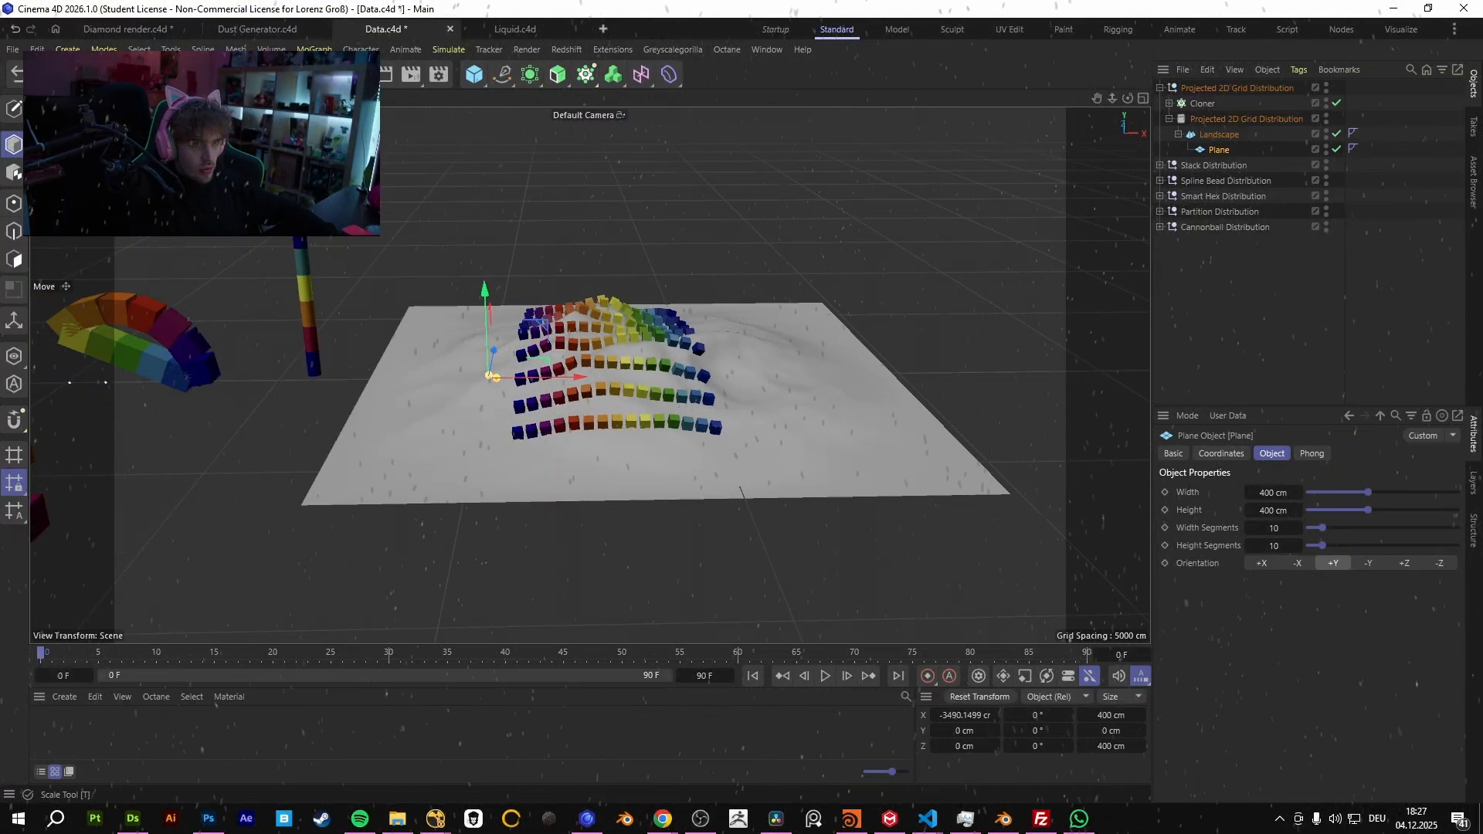
pyautogui.press('t')
pyautogui.moveTo(437, 351); pyautogui.dragTo(939, 31)
pyautogui.press('e')
pyautogui.moveTo(485, 302); pyautogui.dragTo(511, 213)
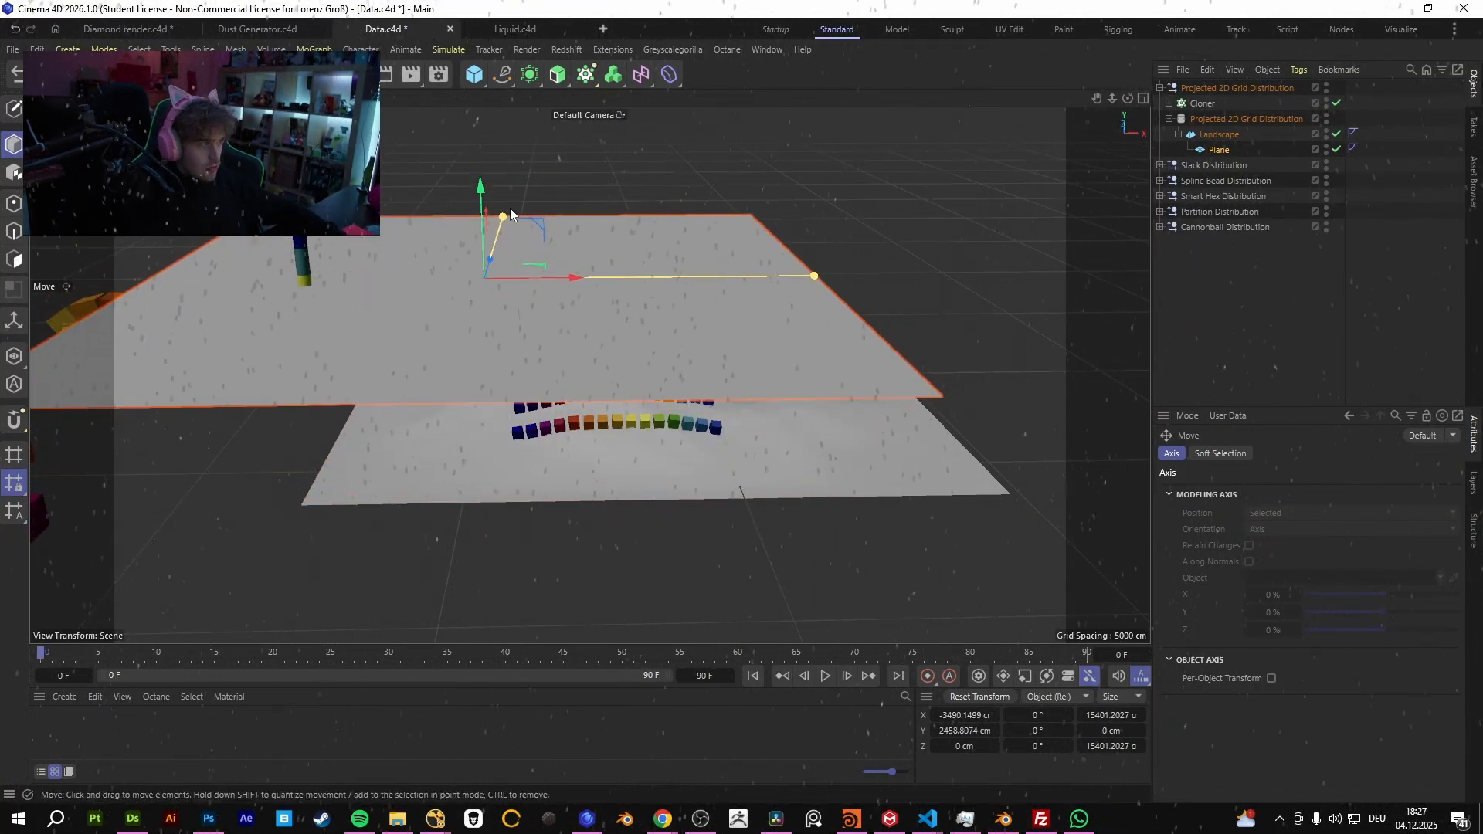
# - Try the X (ZY) and Y (XZ) projection planes on the distribution and remove the Plane under the Landscape
pyautogui.click(1245, 120)
pyautogui.click(1335, 580)
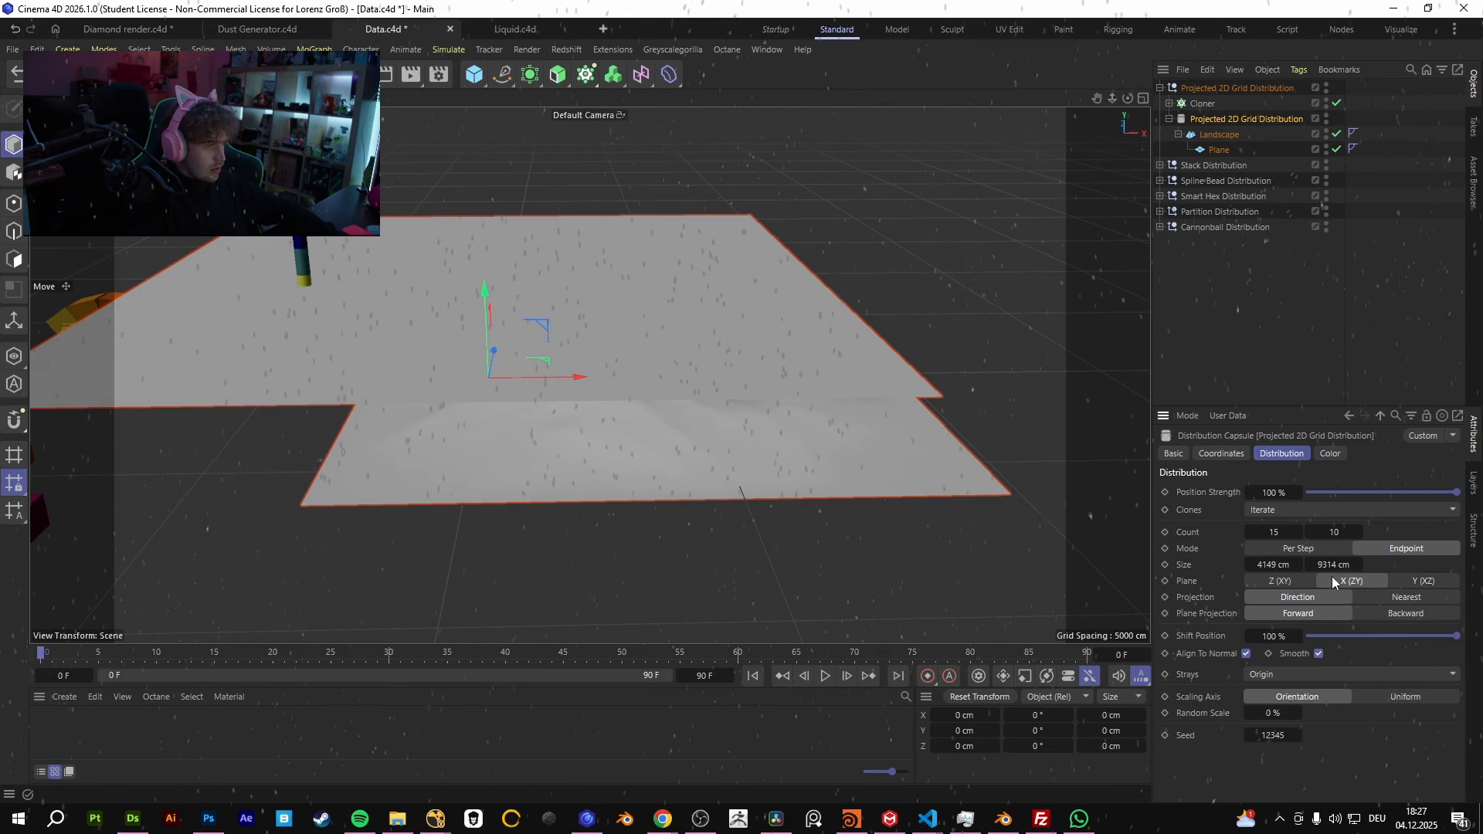
pyautogui.click(1409, 581)
pyautogui.click(1281, 308)
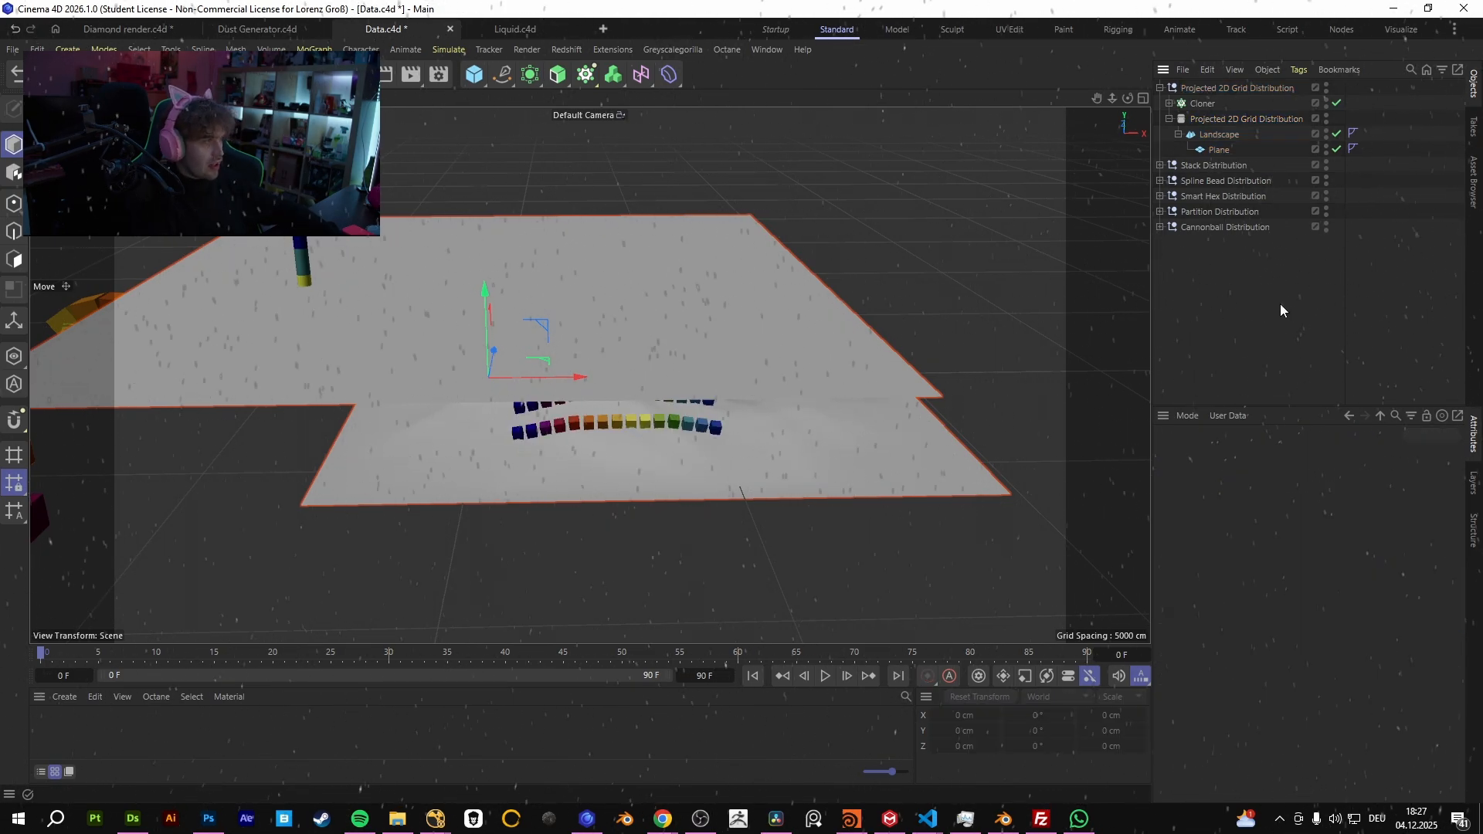
pyautogui.click(1219, 150)
pyautogui.keyDown('alt'); pyautogui.moveTo(618, 319); pyautogui.dragTo(825, 356); pyautogui.keyUp('alt')
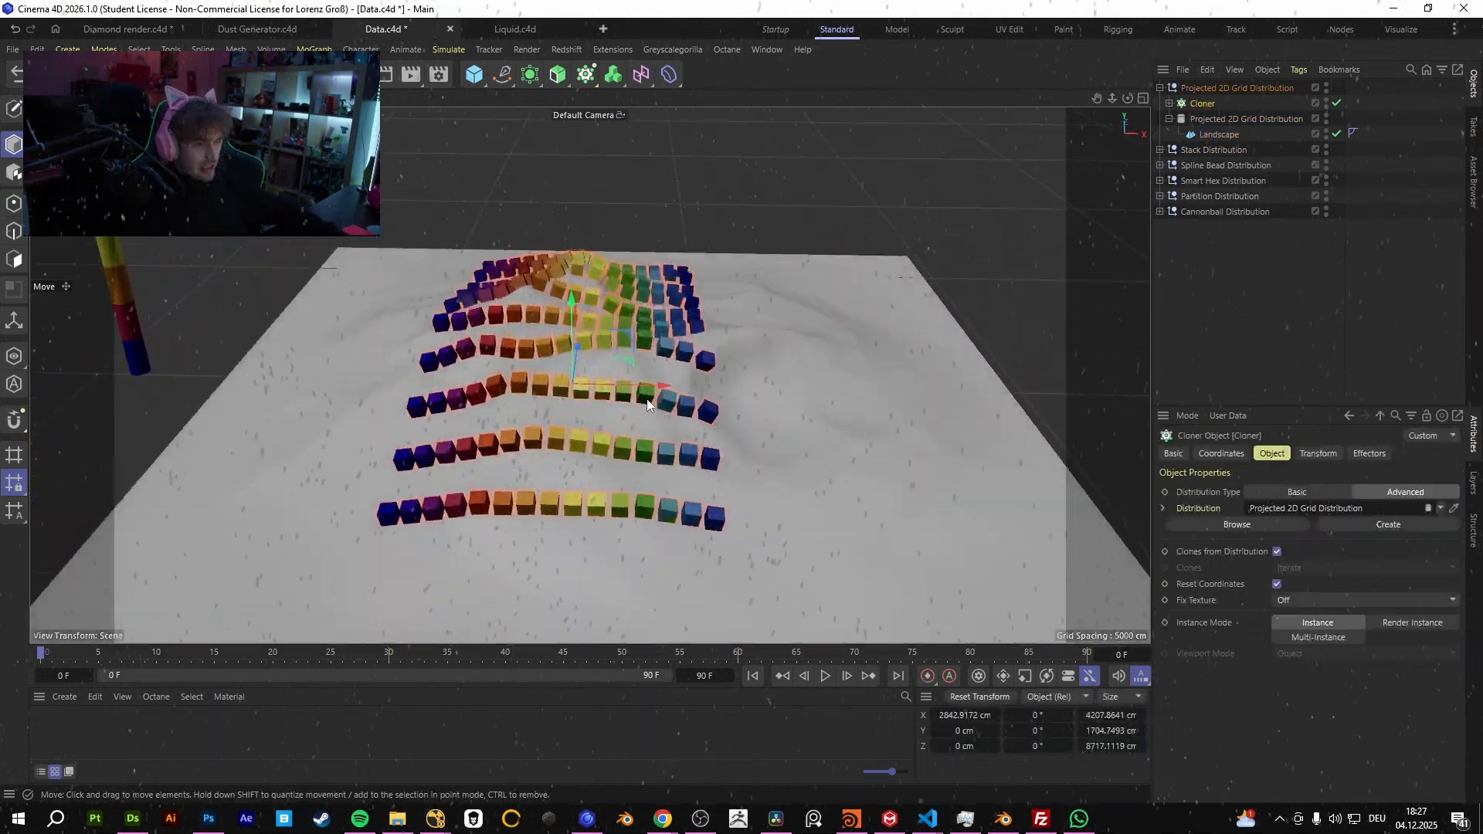
# - Try moving the Cloner along its X axis above the Landscape and undo the move
pyautogui.hotkey('ctrl', 'z')
pyautogui.moveTo(665, 385); pyautogui.dragTo(743, 371)
pyautogui.hotkey('ctrl', 'z')
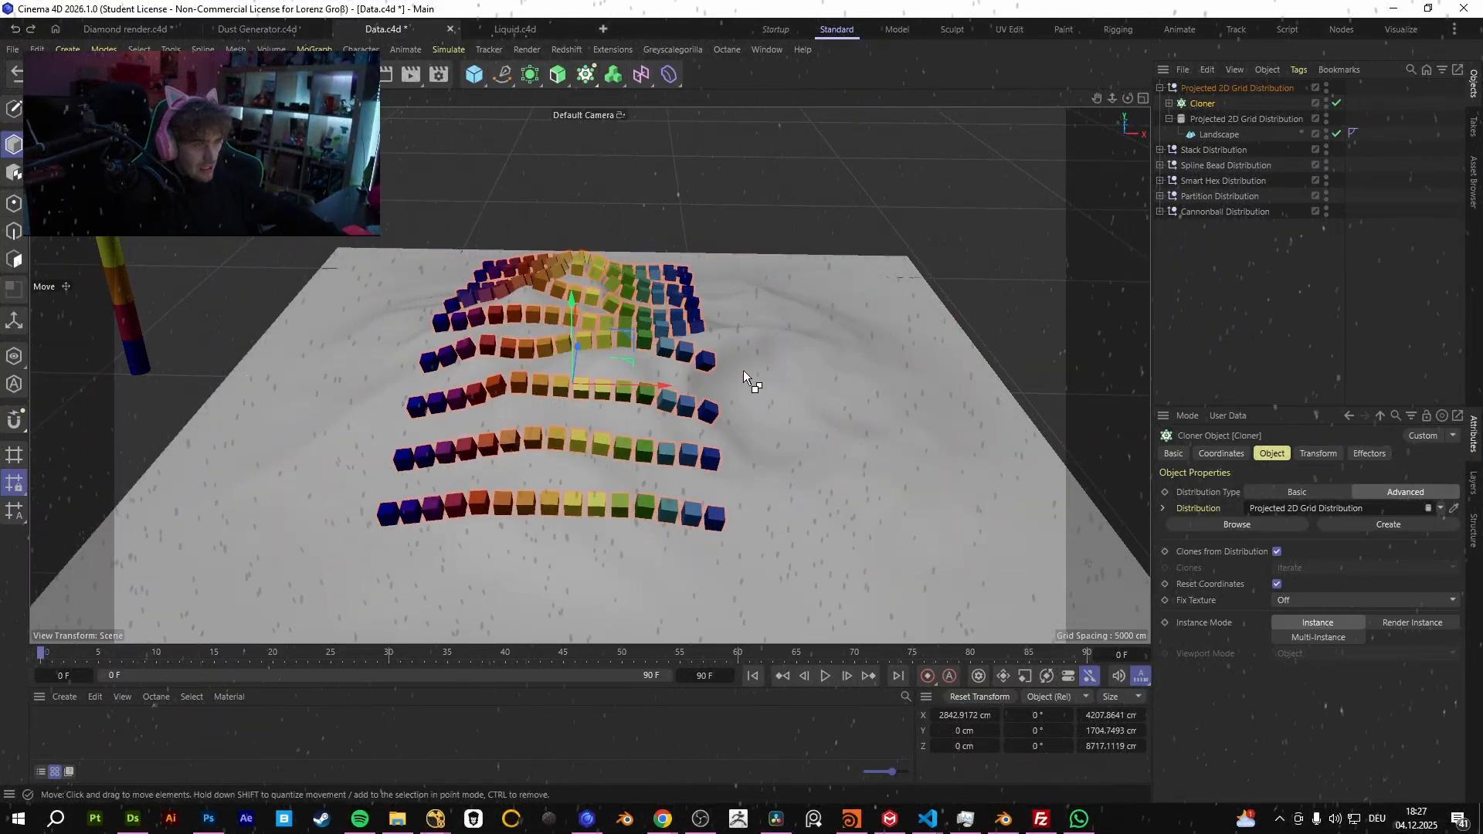
# - Enable axis editing and shift the Cloner's axis to about X 3600 cm, Y -402 cm, Z -800 cm
pyautogui.click(17, 326)
pyautogui.moveTo(633, 384); pyautogui.dragTo(541, 386)
pyautogui.moveTo(687, 361)
pyautogui.mouseDown()
pyautogui.moveTo(535, 386)
pyautogui.moveTo(791, 336)
pyautogui.moveTo(688, 347)
pyautogui.mouseUp()
pyautogui.hotkey('ctrl', 'z')
pyautogui.moveTo(708, 418); pyautogui.dragTo(655, 362)
pyautogui.keyDown('alt'); pyautogui.moveTo(655, 362); pyautogui.dragTo(819, 364); pyautogui.keyUp('alt')
pyautogui.moveTo(651, 359)
pyautogui.mouseDown()
pyautogui.moveTo(651, 295)
pyautogui.moveTo(641, 442)
pyautogui.moveTo(644, 378)
pyautogui.mouseUp()
pyautogui.keyDown('alt'); pyautogui.moveTo(646, 398); pyautogui.dragTo(666, 351); pyautogui.keyUp('alt')
pyautogui.moveTo(663, 287); pyautogui.dragTo(718, 329)
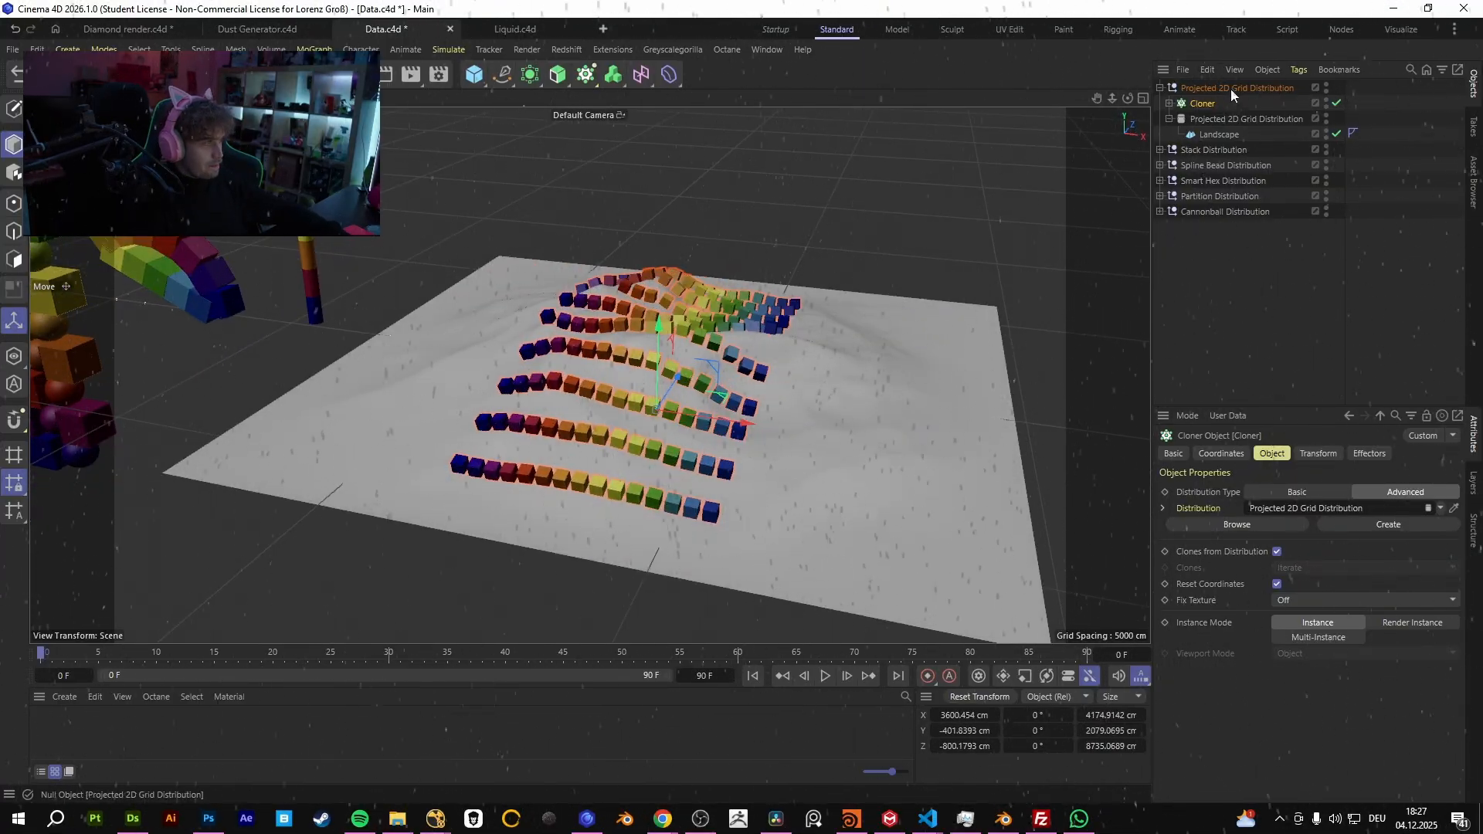
# - Try the X (ZY) and Z (XY) planes on the Projected 2D Grid Distribution and return it to Y (XZ)
pyautogui.click(1214, 116)
pyautogui.click(1356, 581)
pyautogui.keyDown('alt'); pyautogui.moveTo(931, 403); pyautogui.dragTo(671, 373); pyautogui.keyUp('alt')
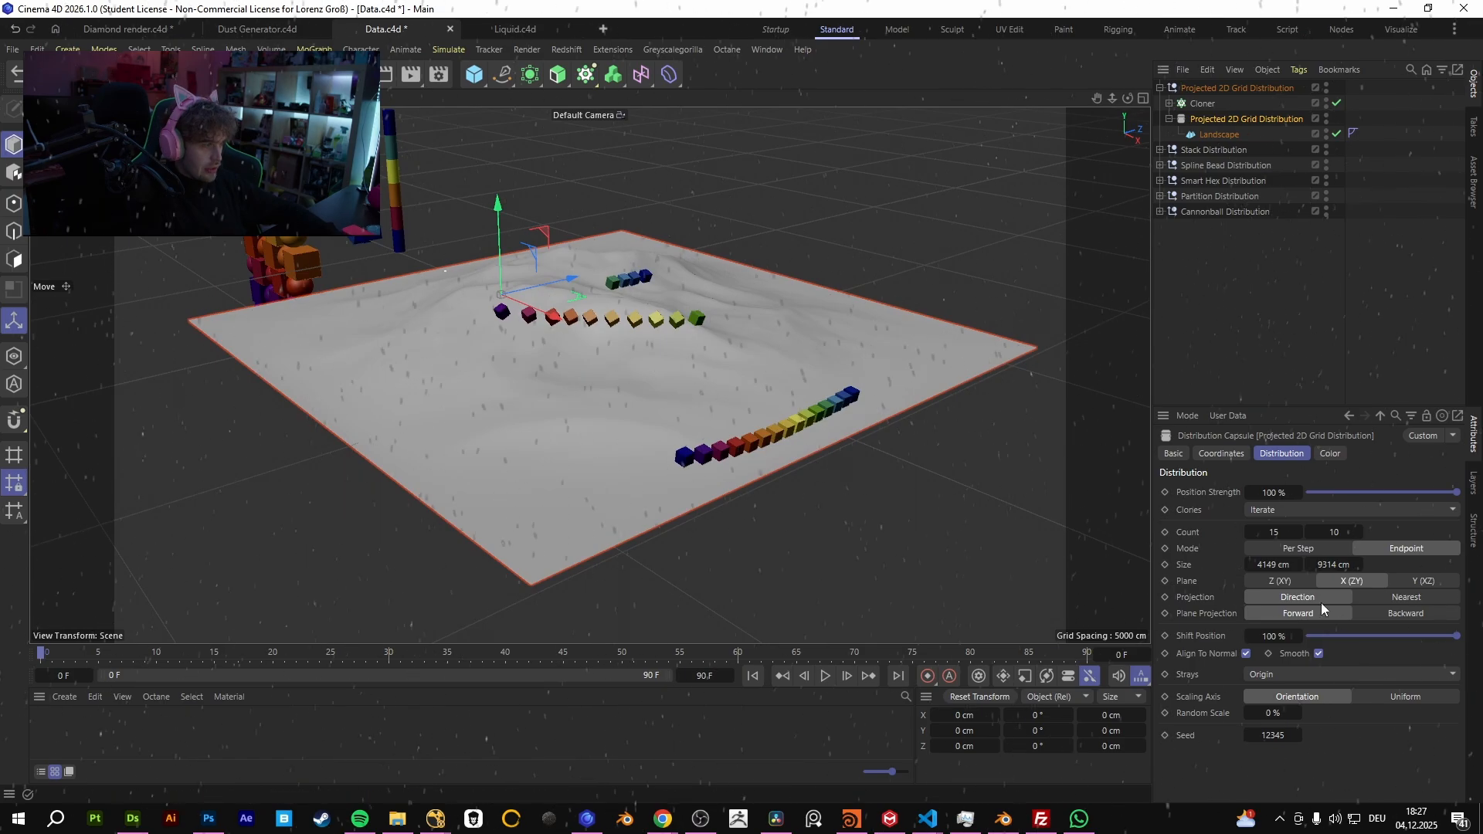
pyautogui.click(1287, 583)
pyautogui.keyDown('alt'); pyautogui.moveTo(760, 402); pyautogui.dragTo(776, 499); pyautogui.keyUp('alt')
pyautogui.click(1390, 581)
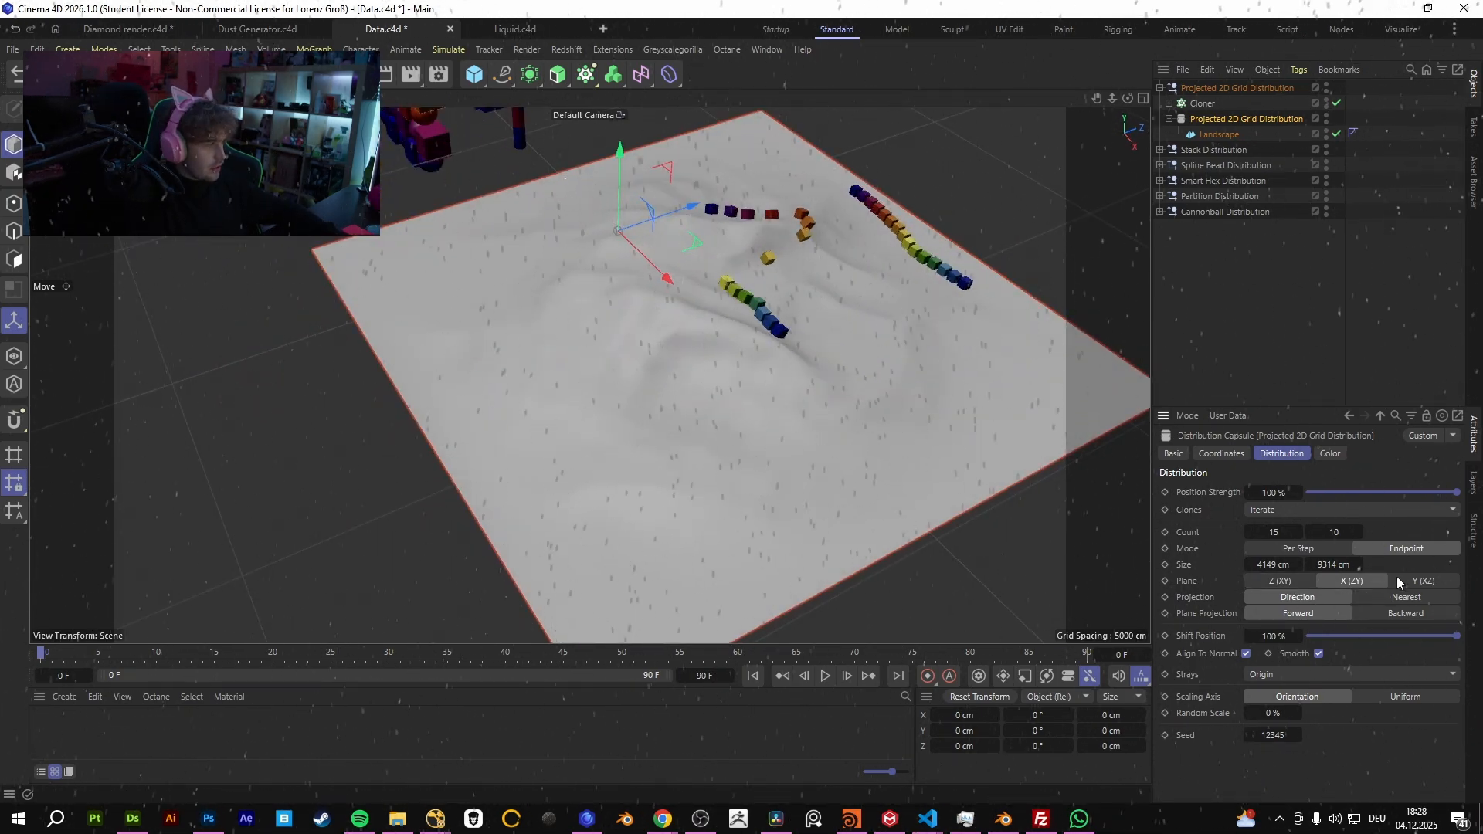
# - Try the Nearest and Backward projection options, and lower the Projected 2D Grid's Shift Position to 29%
pyautogui.click(1398, 599)
pyautogui.click(1405, 618)
pyautogui.click(1345, 599)
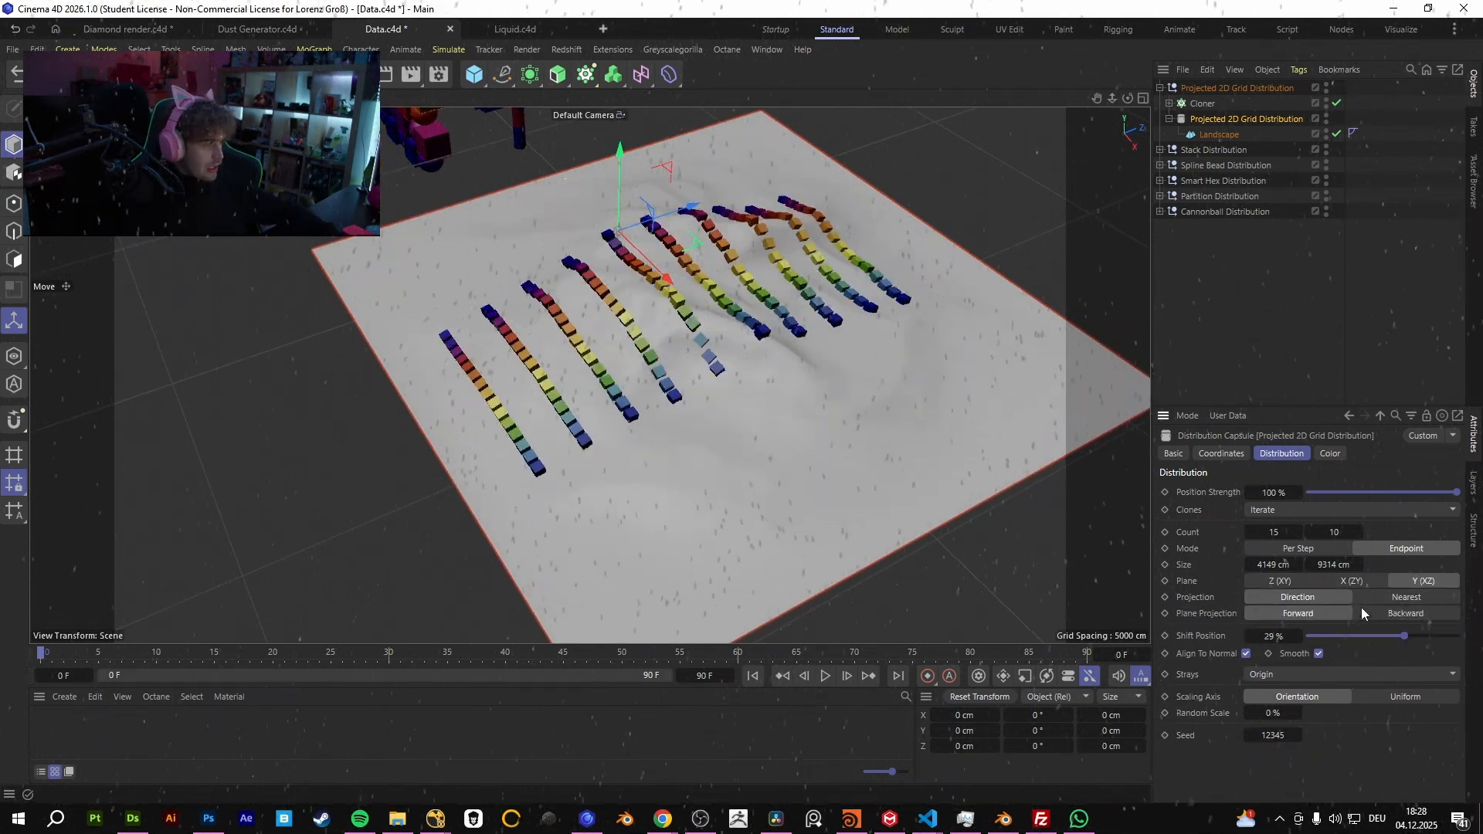
pyautogui.click(1408, 614)
pyautogui.click(1323, 613)
pyautogui.moveTo(811, 433)
pyautogui.keyDown('alt'); pyautogui.mouseDown()
pyautogui.moveTo(706, 410)
pyautogui.moveTo(818, 405)
pyautogui.mouseUp(); pyautogui.keyUp('alt')
# - Set the Cloner's instance mode to Multi-Instance, and toggle Clones from Distribution and Reset Coordinates off and back on
pyautogui.click(1207, 104)
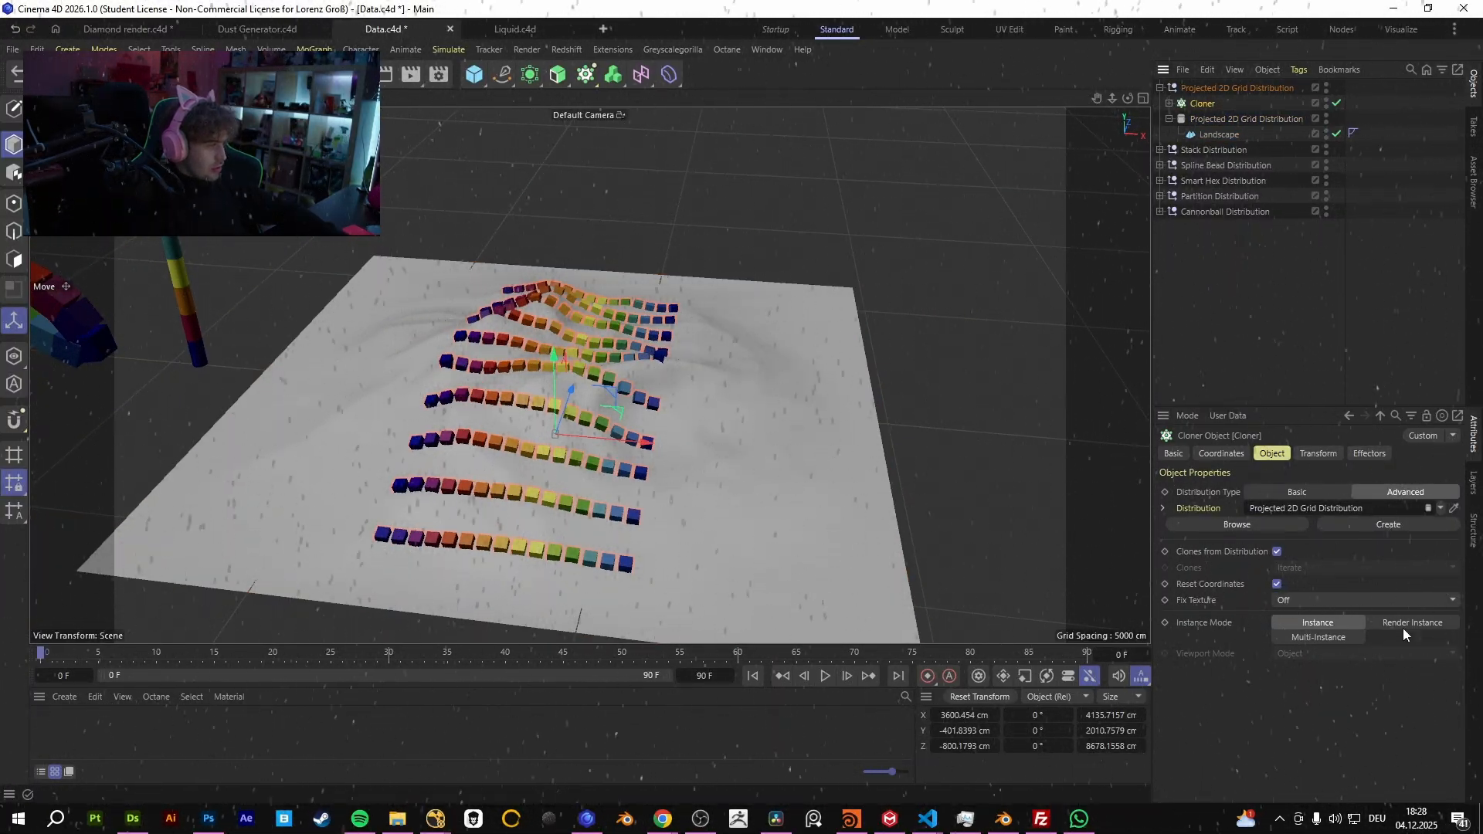
pyautogui.click(1318, 637)
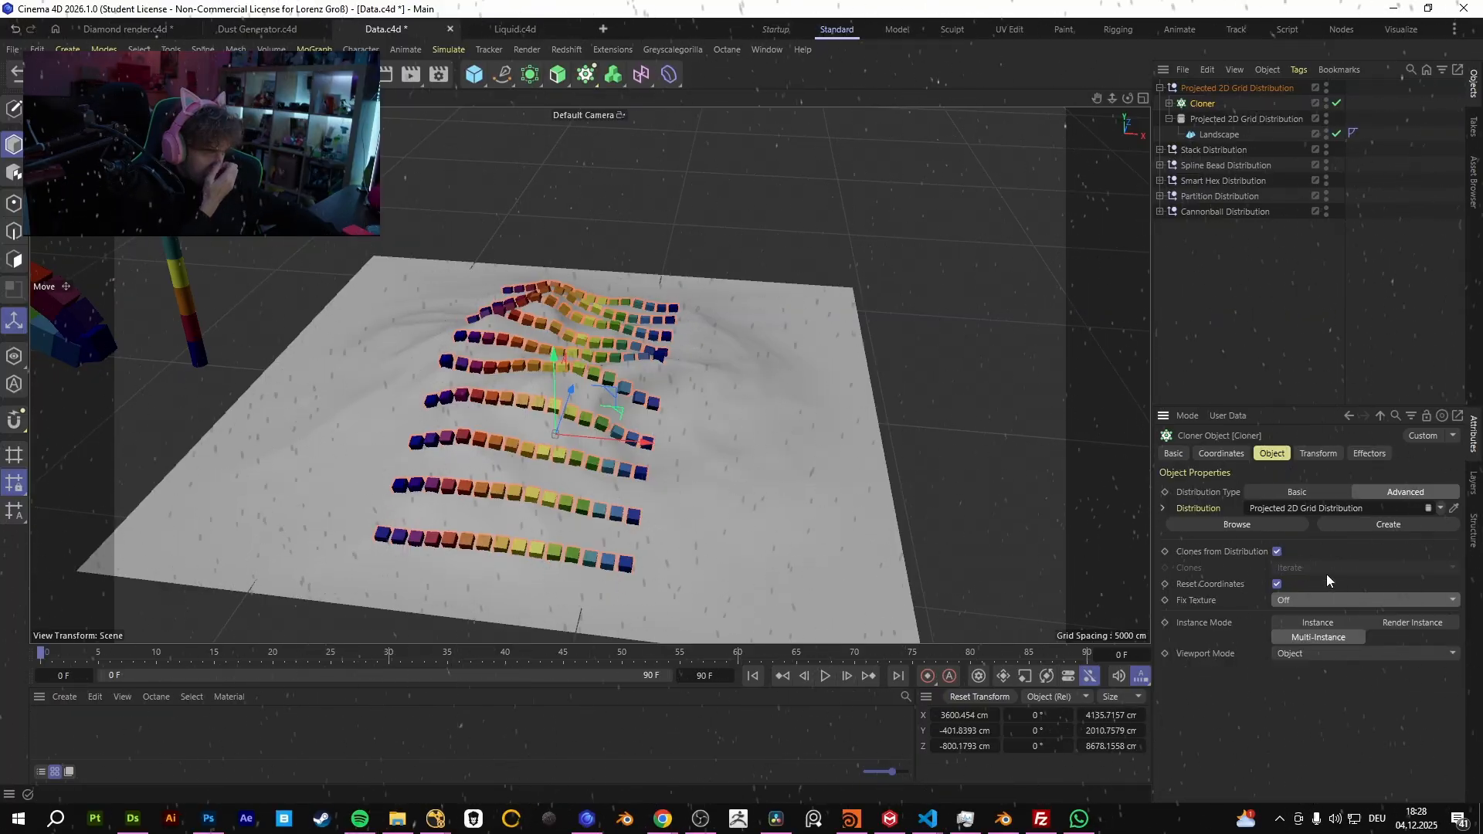
pyautogui.click(1277, 551)
pyautogui.click(1277, 552)
pyautogui.click(1278, 585)
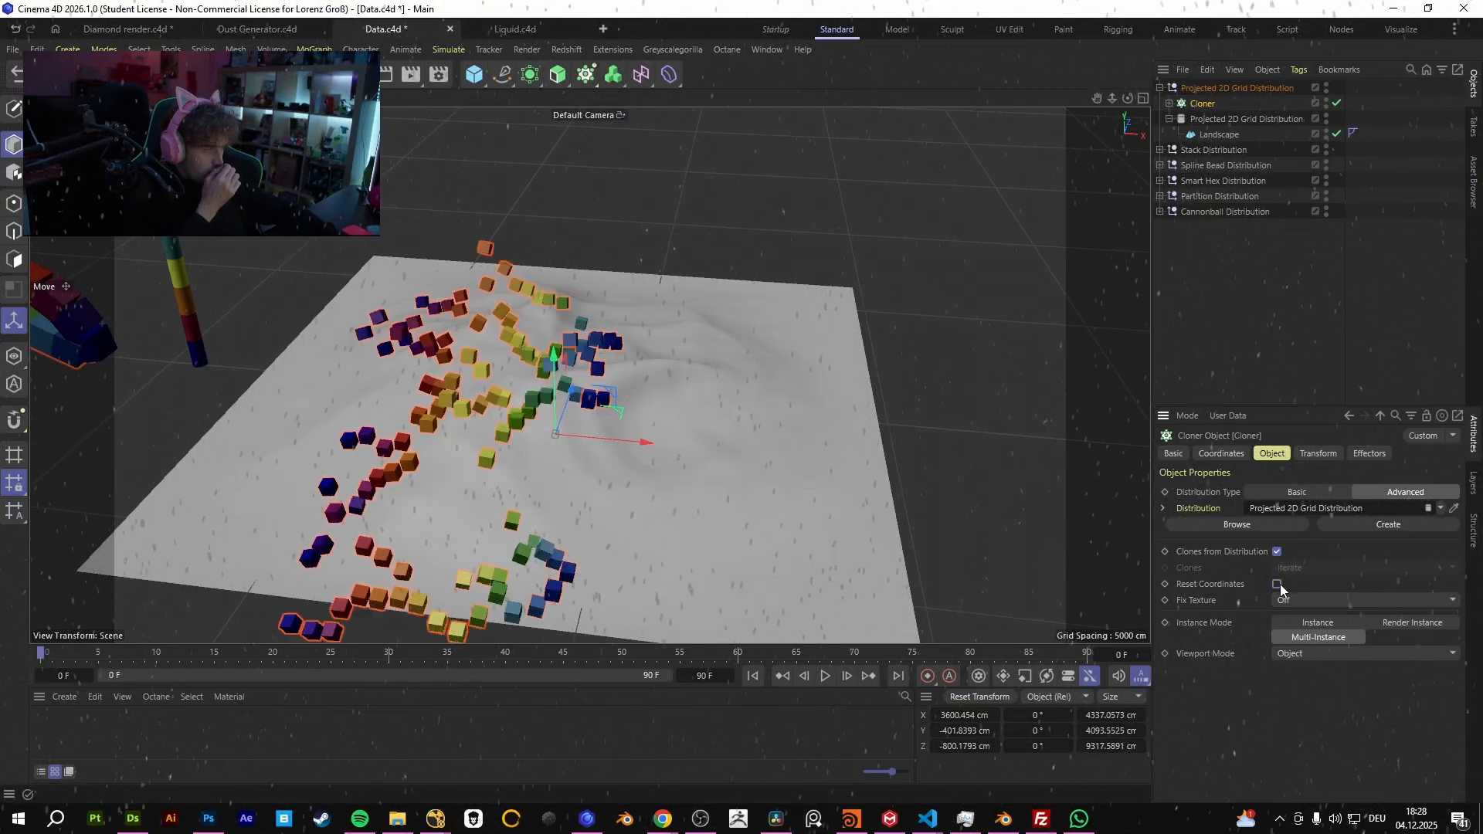
pyautogui.click(1277, 584)
# - Review the Cloner's Transform and Effectors settings
pyautogui.click(1318, 453)
pyautogui.click(1369, 453)
pyautogui.click(1273, 453)
pyautogui.click(1369, 453)
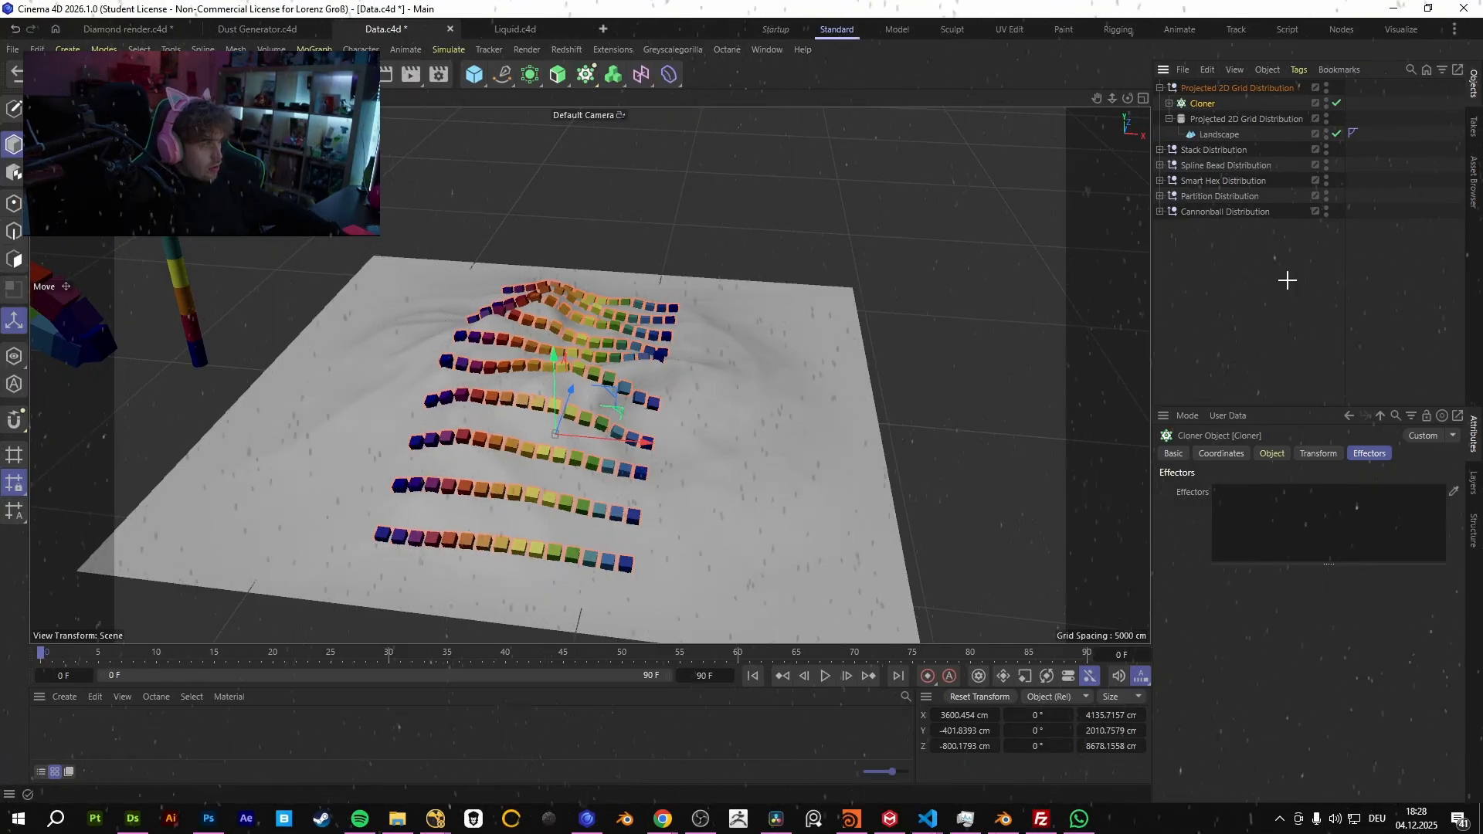
# - Compare the color sample modes of the Projected 2D Grid Distribution and the Cannonball Distribution
pyautogui.click(1237, 119)
pyautogui.click(1330, 453)
pyautogui.click(1300, 456)
pyautogui.click(1329, 454)
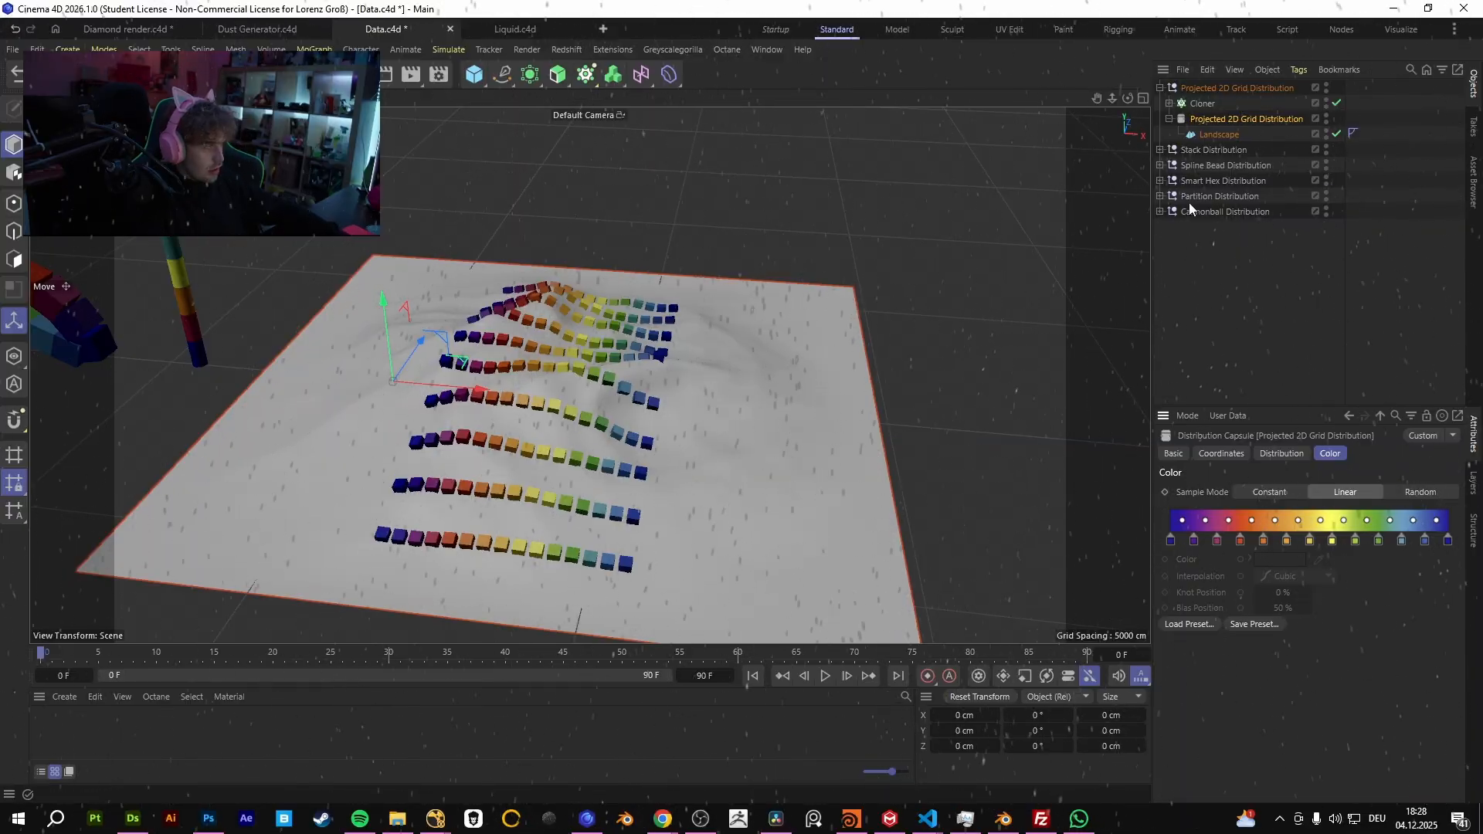
pyautogui.click(1159, 212)
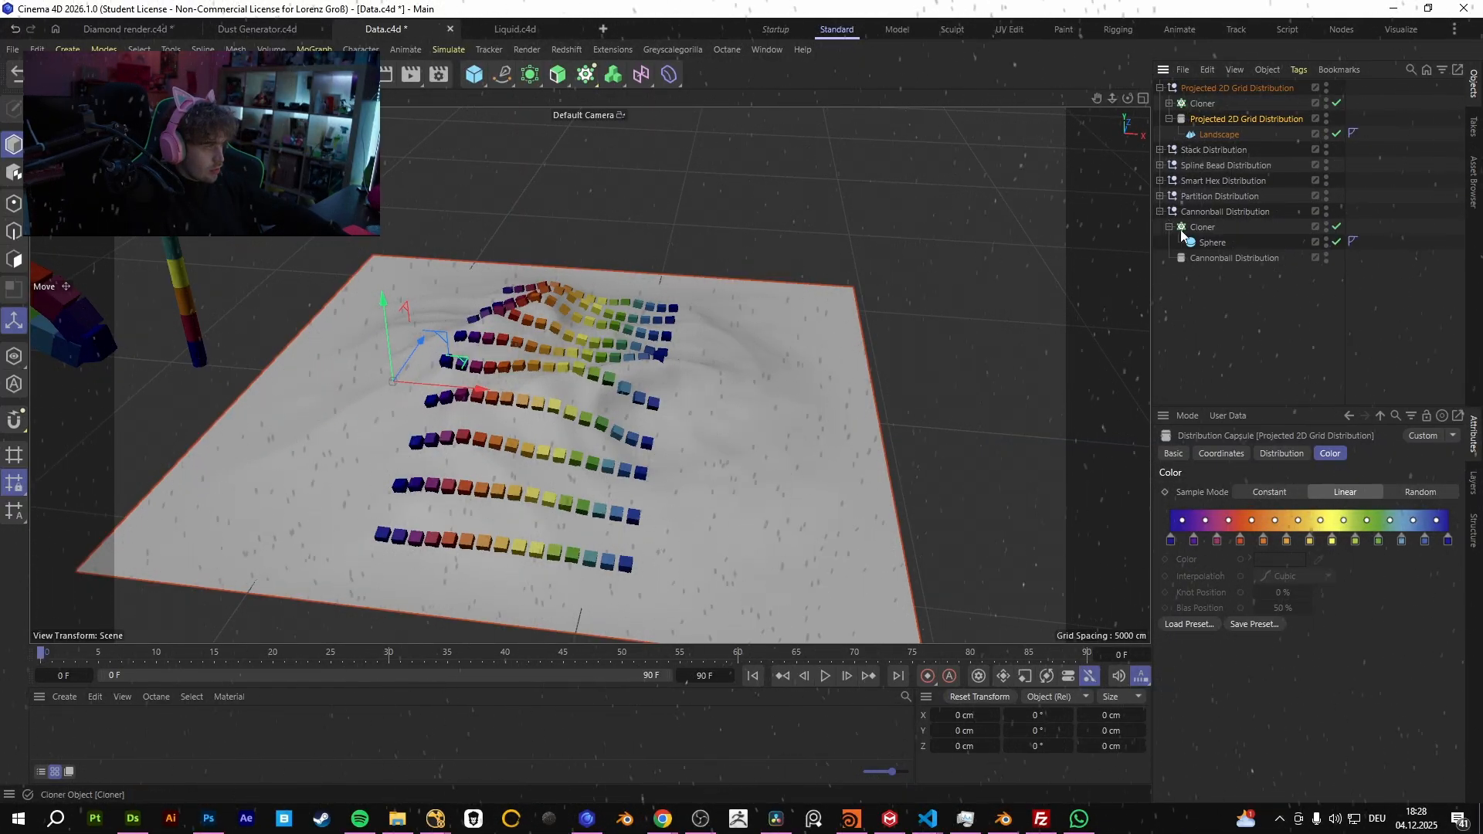
pyautogui.click(1216, 258)
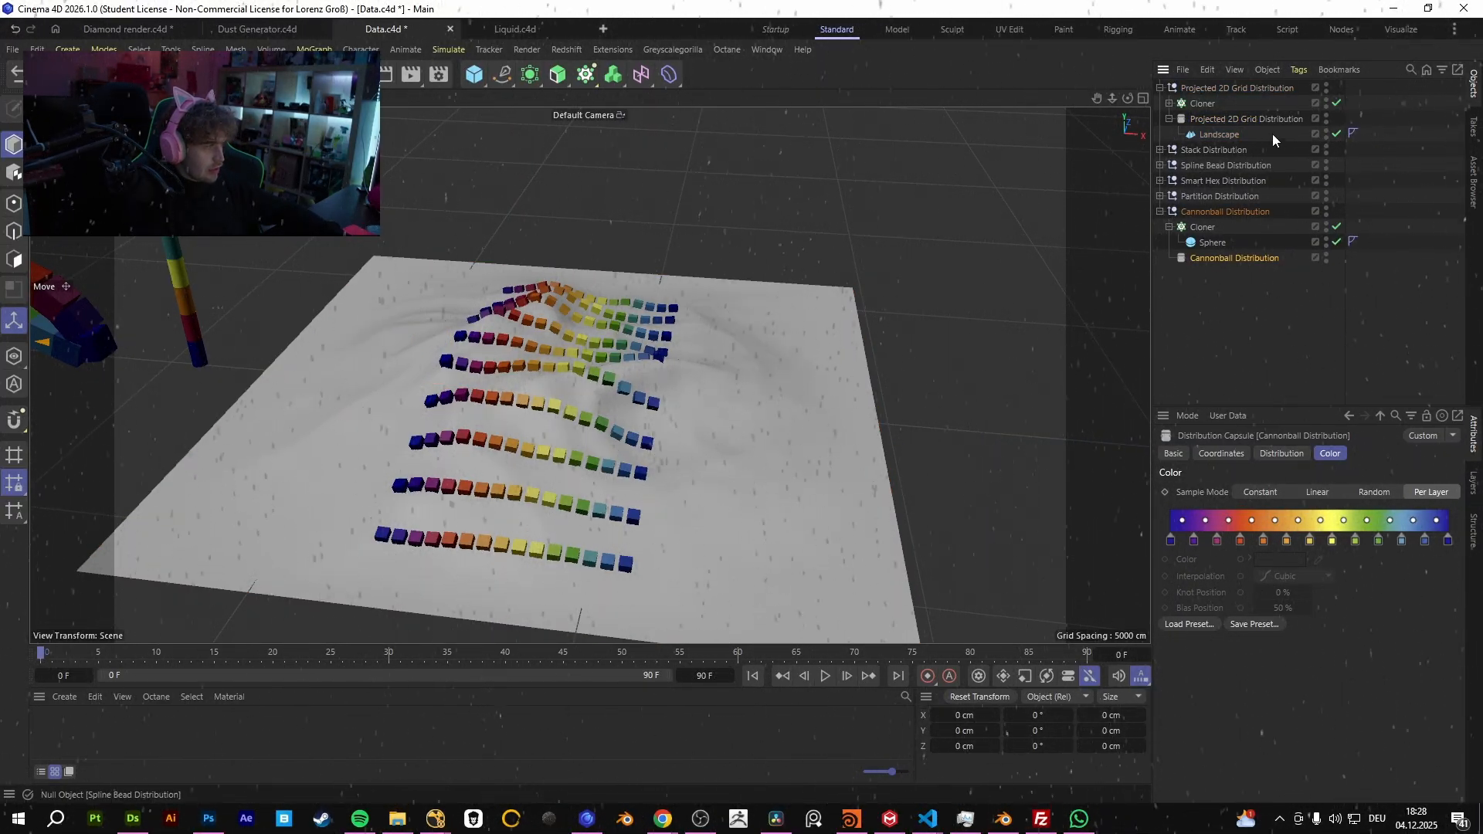
# - Set the Projected 2D Grid Distribution's Random Scale to 922% and experiment with its seed and grid size
pyautogui.click(1225, 119)
pyautogui.click(1282, 454)
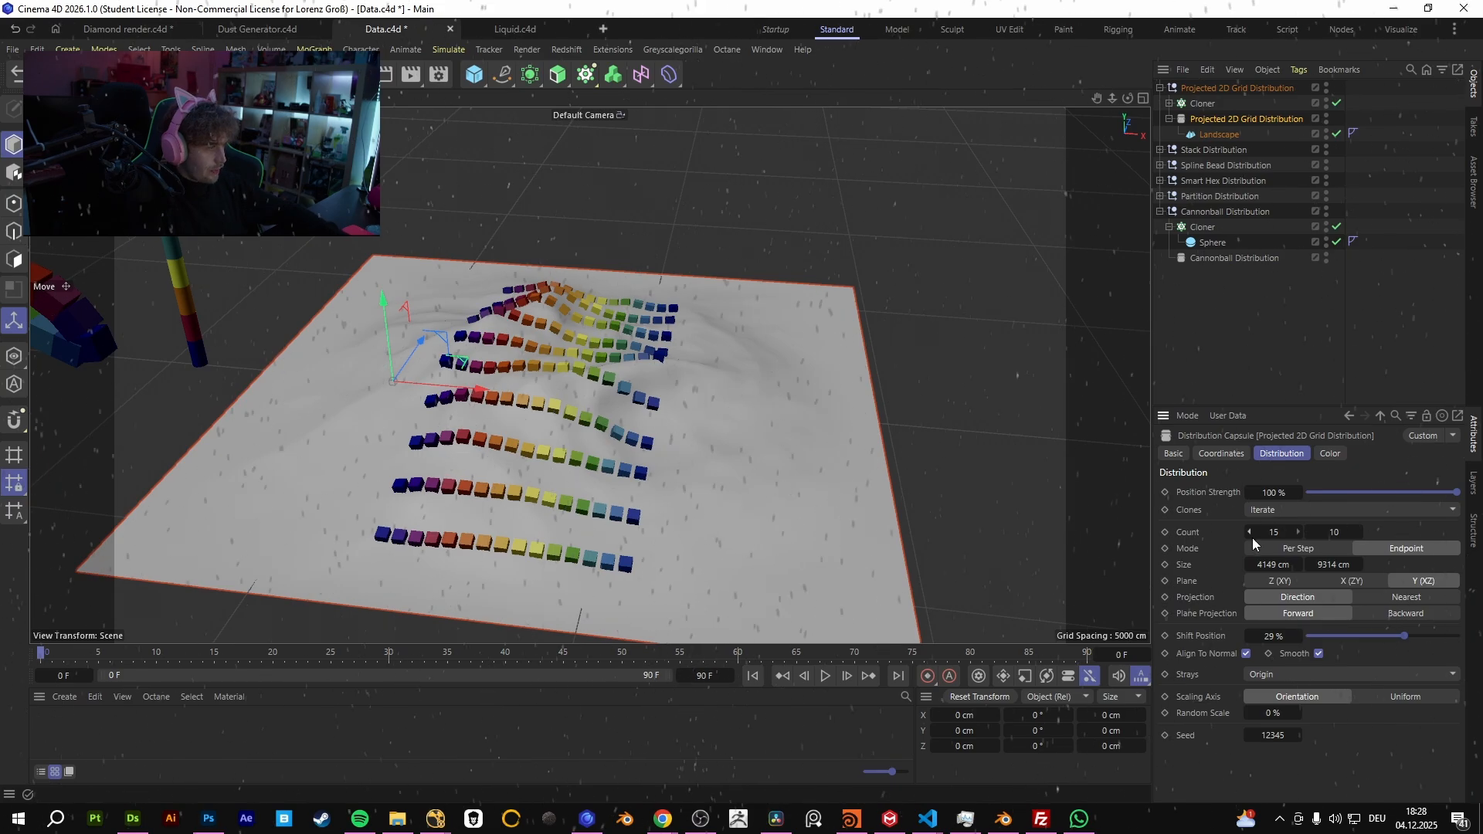
pyautogui.moveTo(1269, 719); pyautogui.dragTo(1287, 525)
pyautogui.moveTo(618, 494)
pyautogui.keyDown('alt'); pyautogui.mouseDown()
pyautogui.moveTo(511, 391)
pyautogui.moveTo(577, 436)
pyautogui.moveTo(926, 534)
pyautogui.mouseUp(); pyautogui.keyUp('alt')
pyautogui.moveTo(1273, 731); pyautogui.dragTo(1313, 731)
pyautogui.moveTo(618, 432)
pyautogui.keyDown('alt'); pyautogui.mouseDown()
pyautogui.moveTo(633, 341)
pyautogui.moveTo(629, 378)
pyautogui.moveTo(624, 357)
pyautogui.moveTo(568, 405)
pyautogui.moveTo(610, 377)
pyautogui.mouseUp(); pyautogui.keyUp('alt')
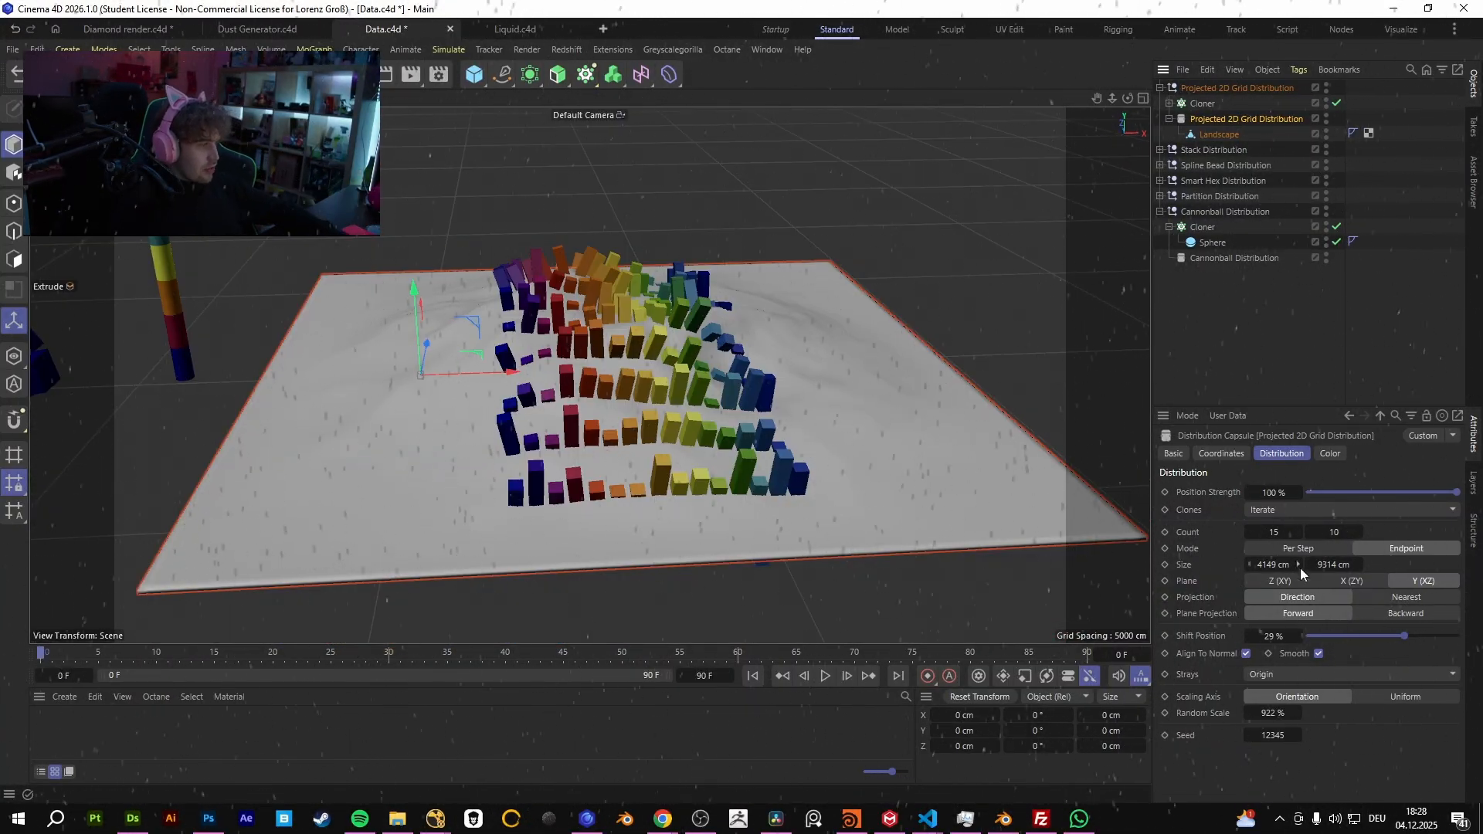
pyautogui.moveTo(1300, 565)
pyautogui.mouseDown()
pyautogui.moveTo(1437, 565)
pyautogui.moveTo(1279, 565)
pyautogui.moveTo(1348, 564)
pyautogui.moveTo(1313, 532)
pyautogui.moveTo(1333, 532)
pyautogui.moveTo(681, 433)
pyautogui.mouseUp()
pyautogui.moveTo(1267, 563); pyautogui.dragTo(1276, 563)
# - Delete the separate Landscape polygon object and switch to the Liquid.c4d document
pyautogui.click(1203, 91)
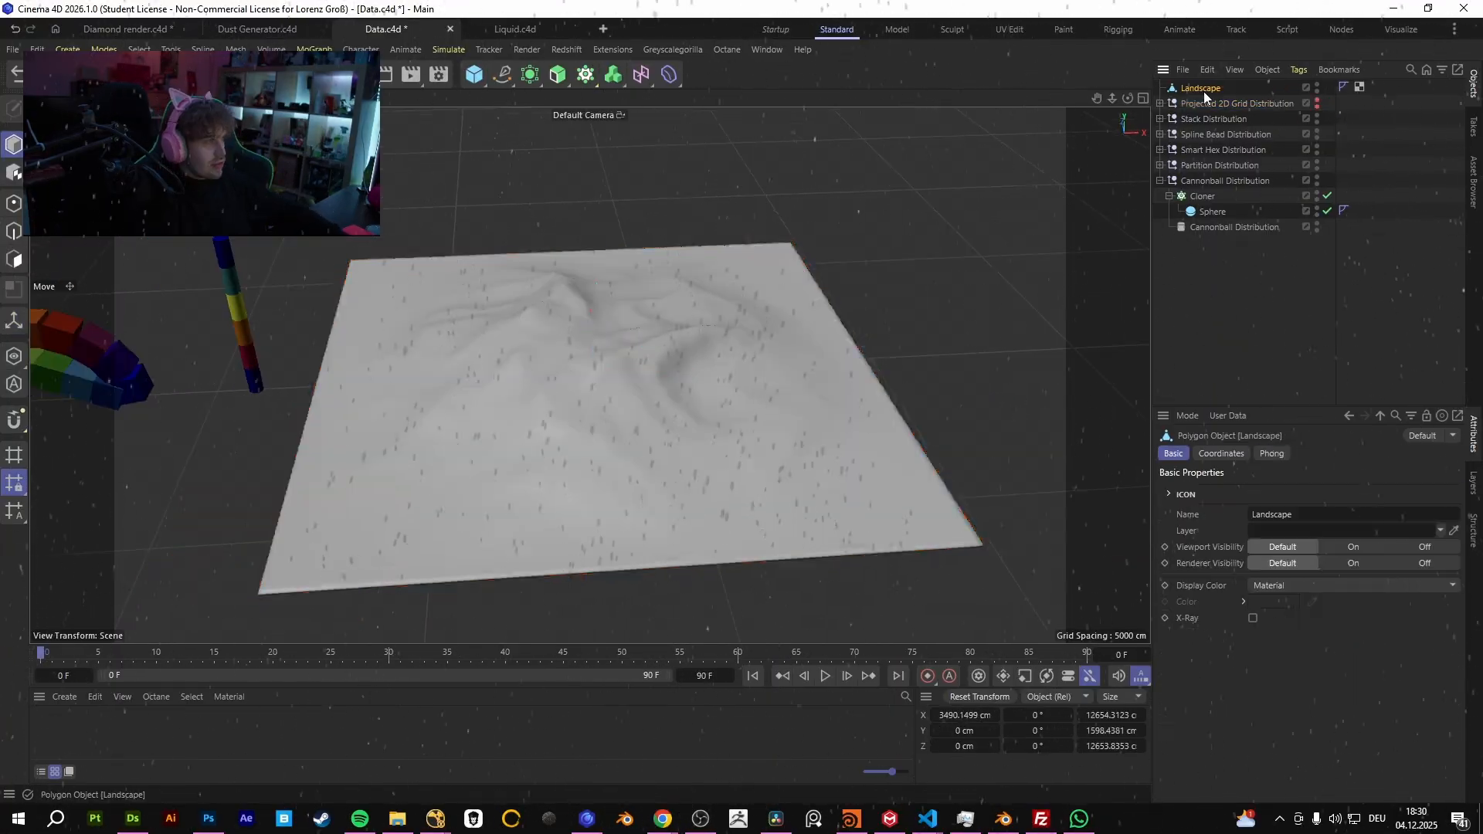
pyautogui.press('Delete')
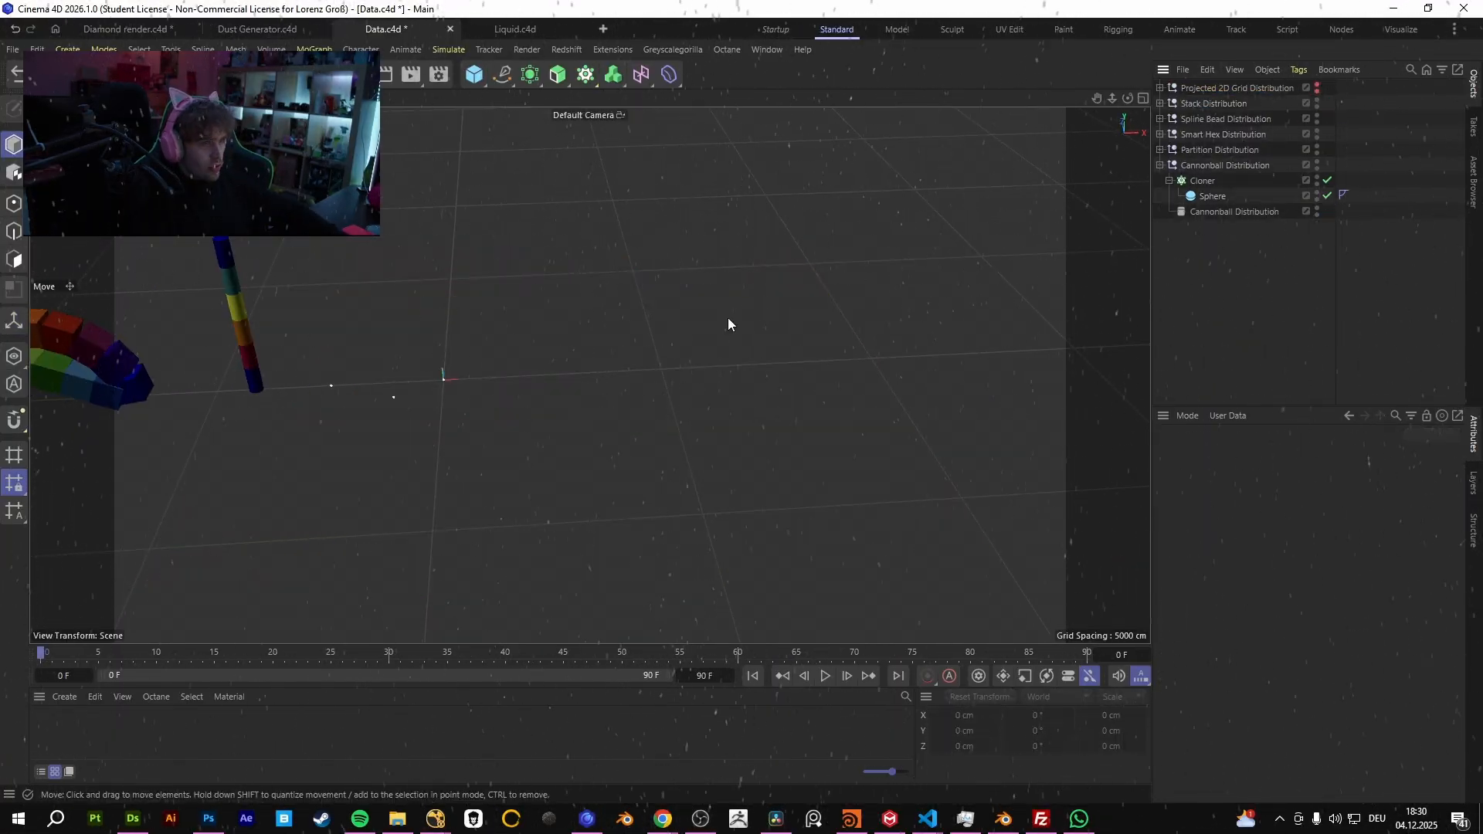
pyautogui.click(516, 29)
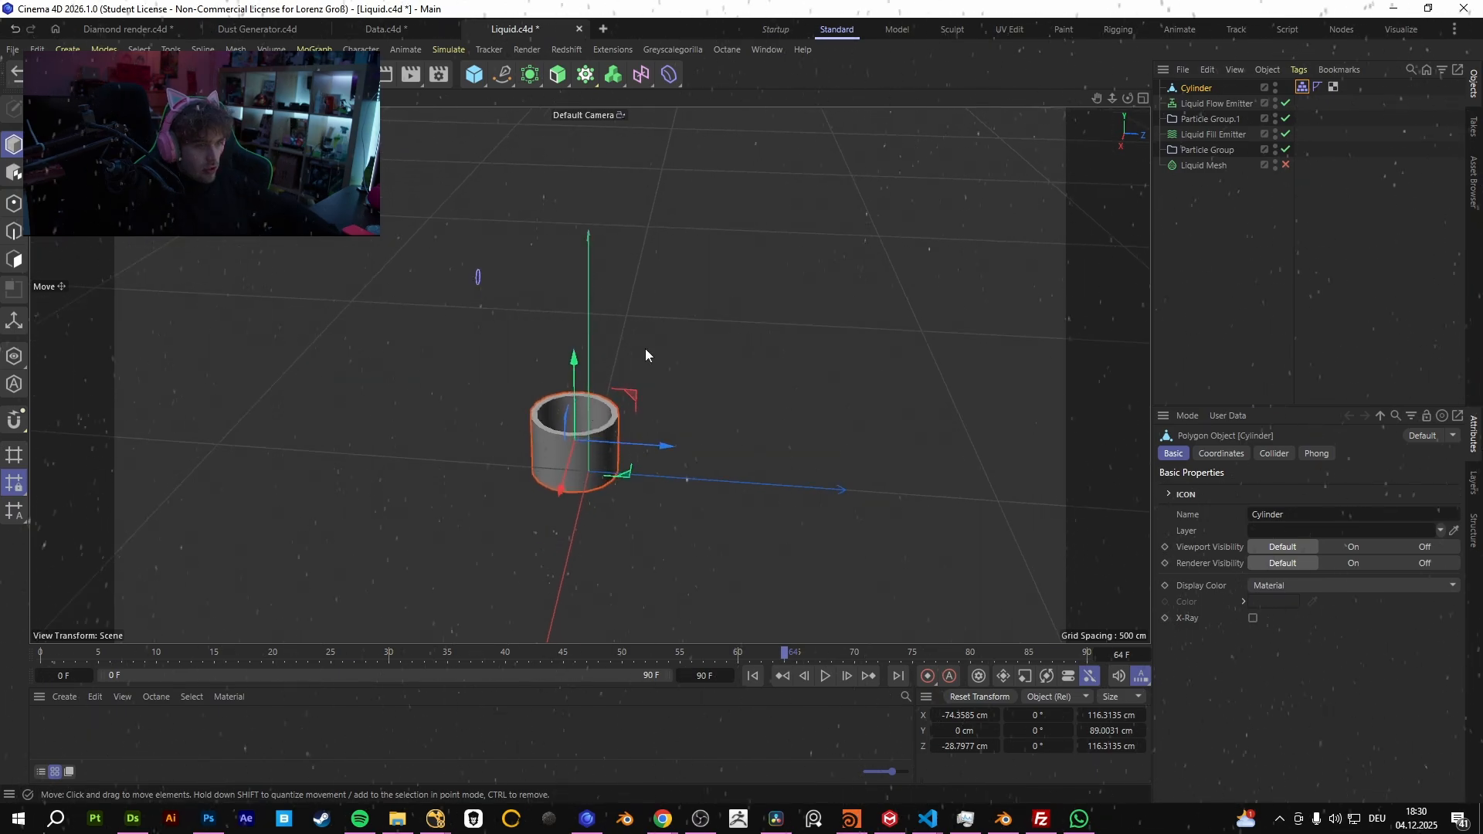
# - Look through the available particle emitters for the Liquid Fill Emitter and Liquid Flow Emitter
pyautogui.scroll(2, 554, 433)
pyautogui.keyDown('alt'); pyautogui.moveTo(554, 453); pyautogui.dragTo(545, 473); pyautogui.keyUp('alt')
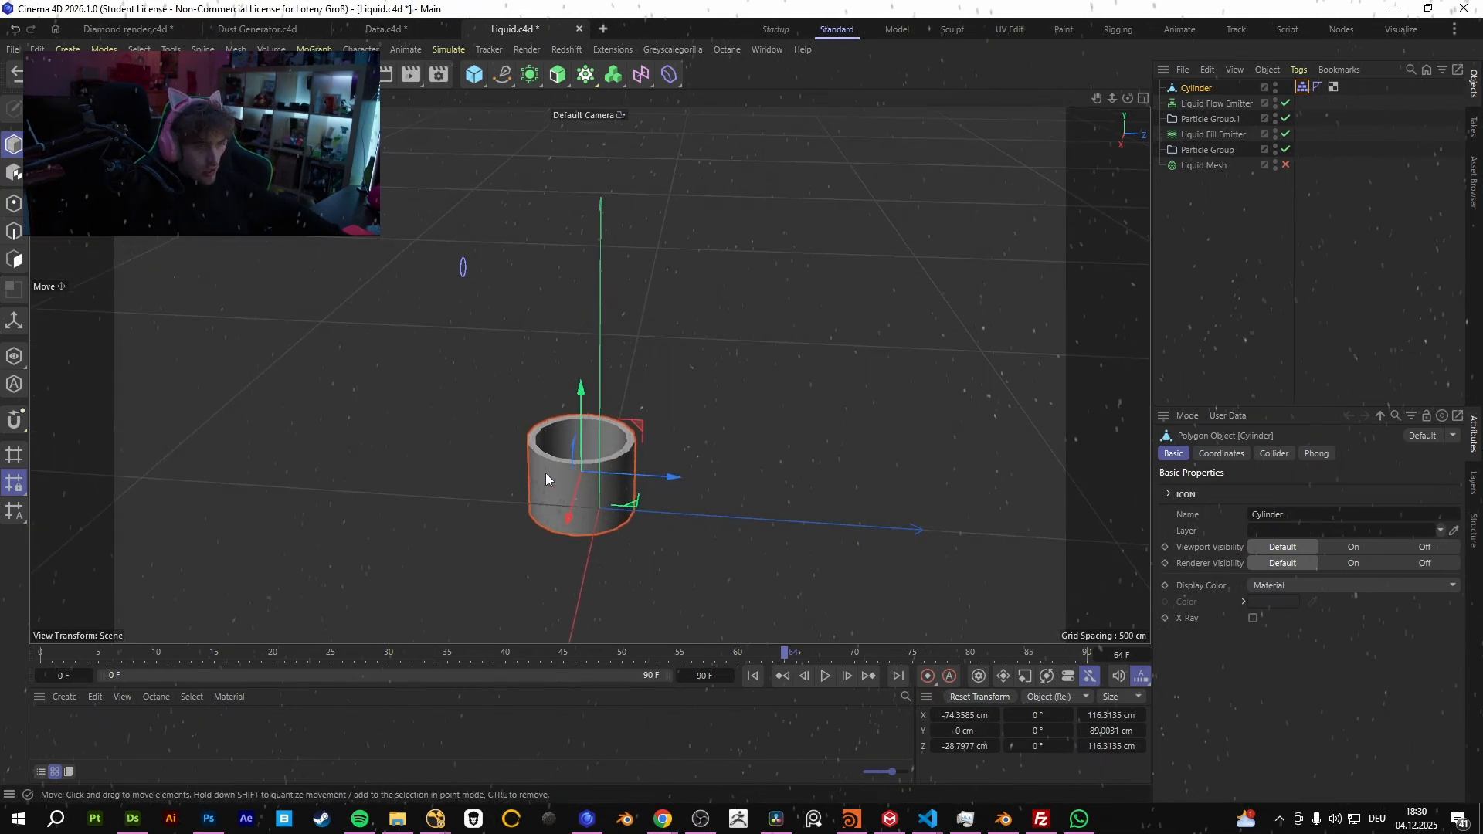
pyautogui.click(367, 49)
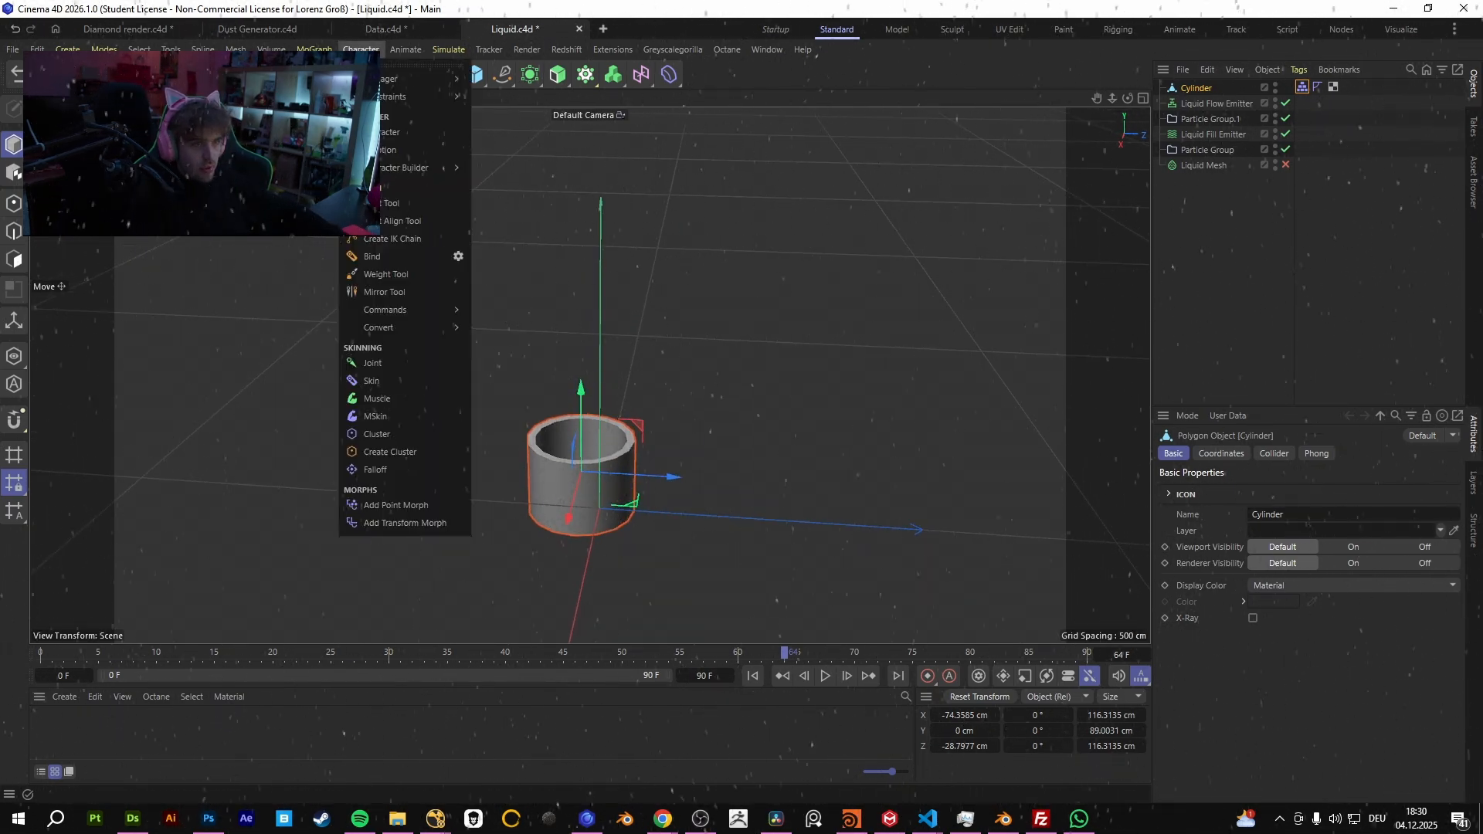
pyautogui.moveTo(431, 49)
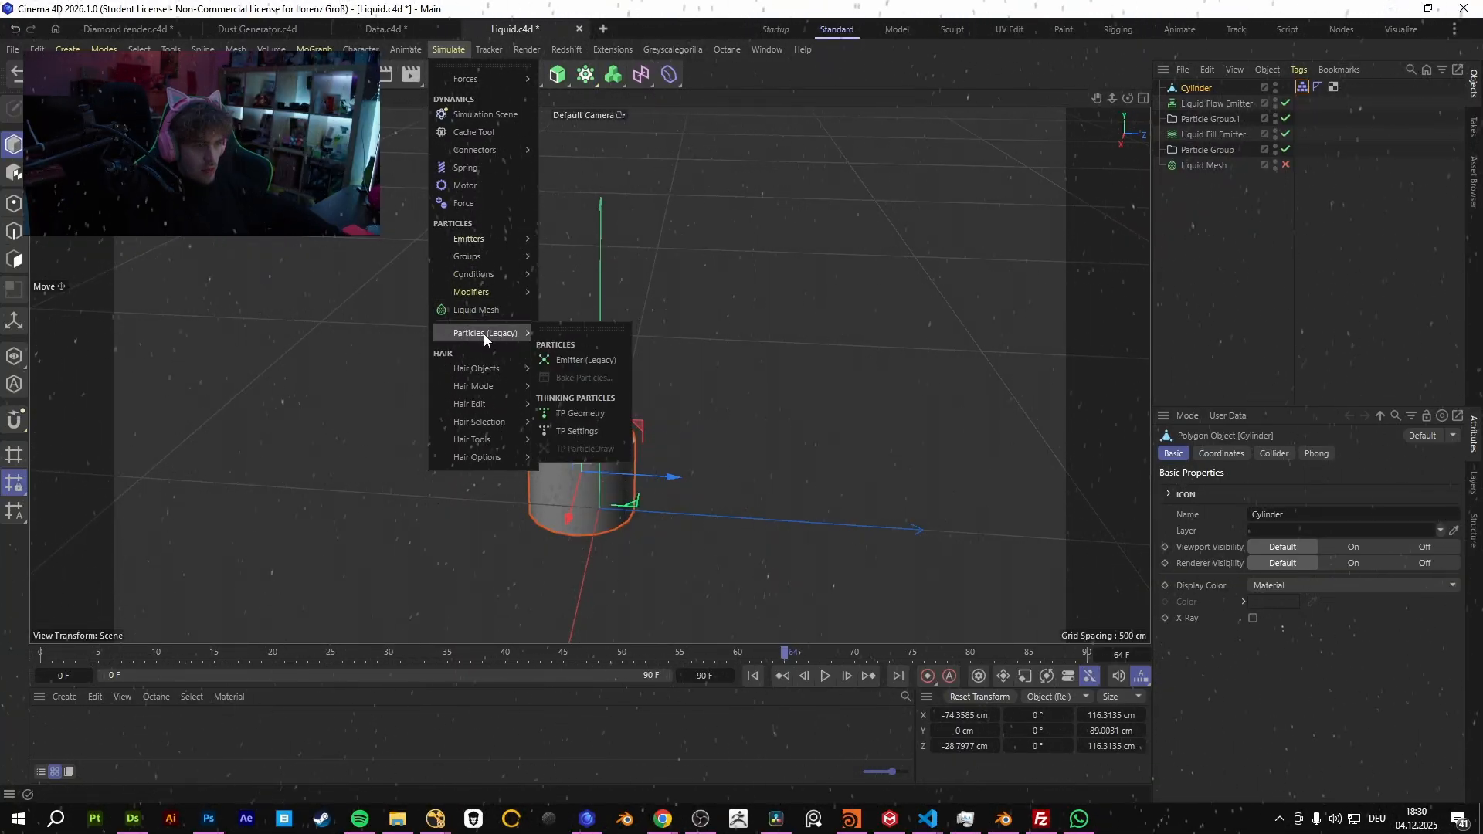
pyautogui.moveTo(479, 239)
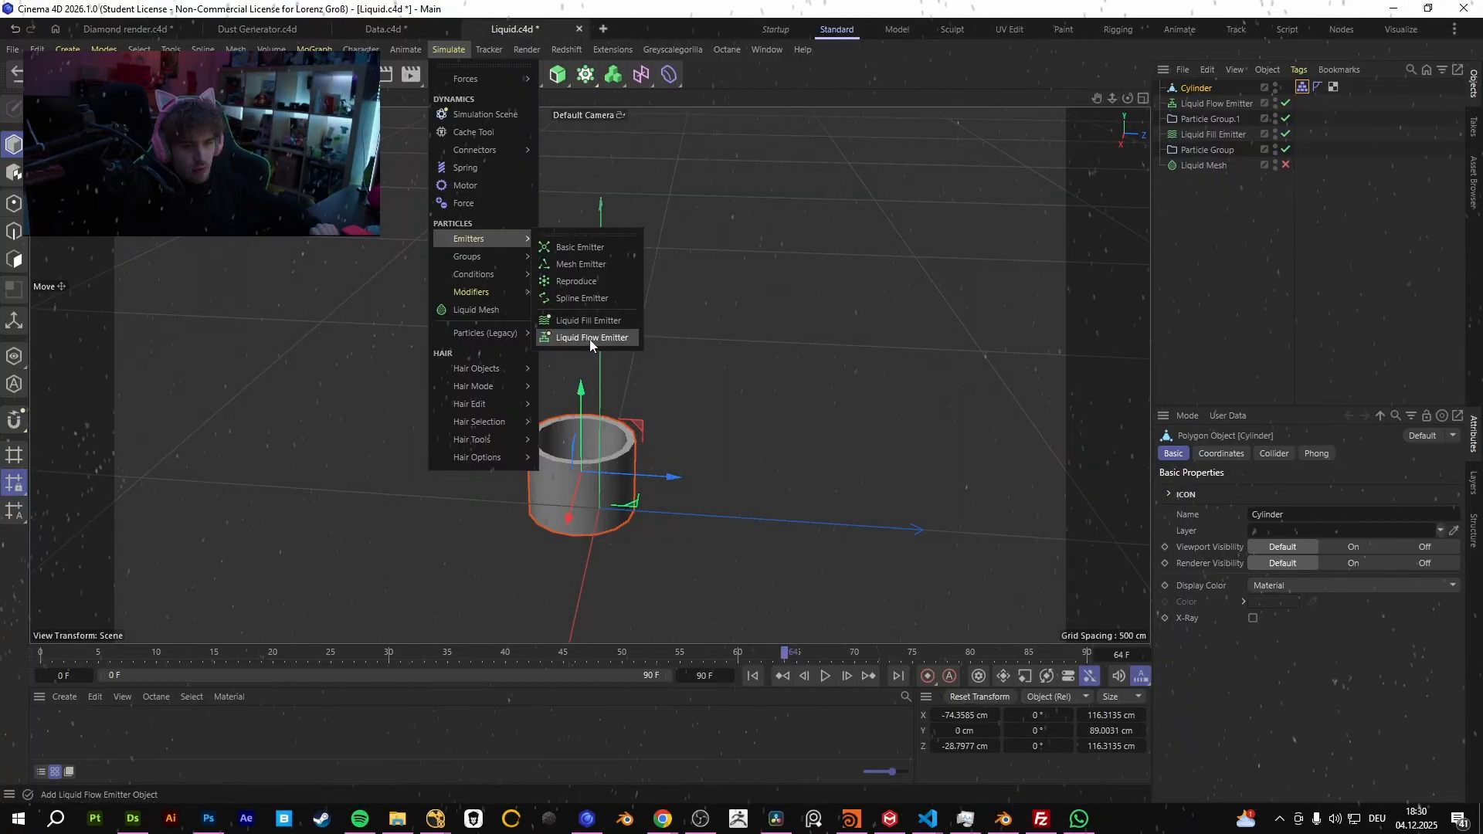
# - Play the liquid simulation, pause it at frame 83 and enable the Liquid Mesh
pyautogui.click(825, 676)
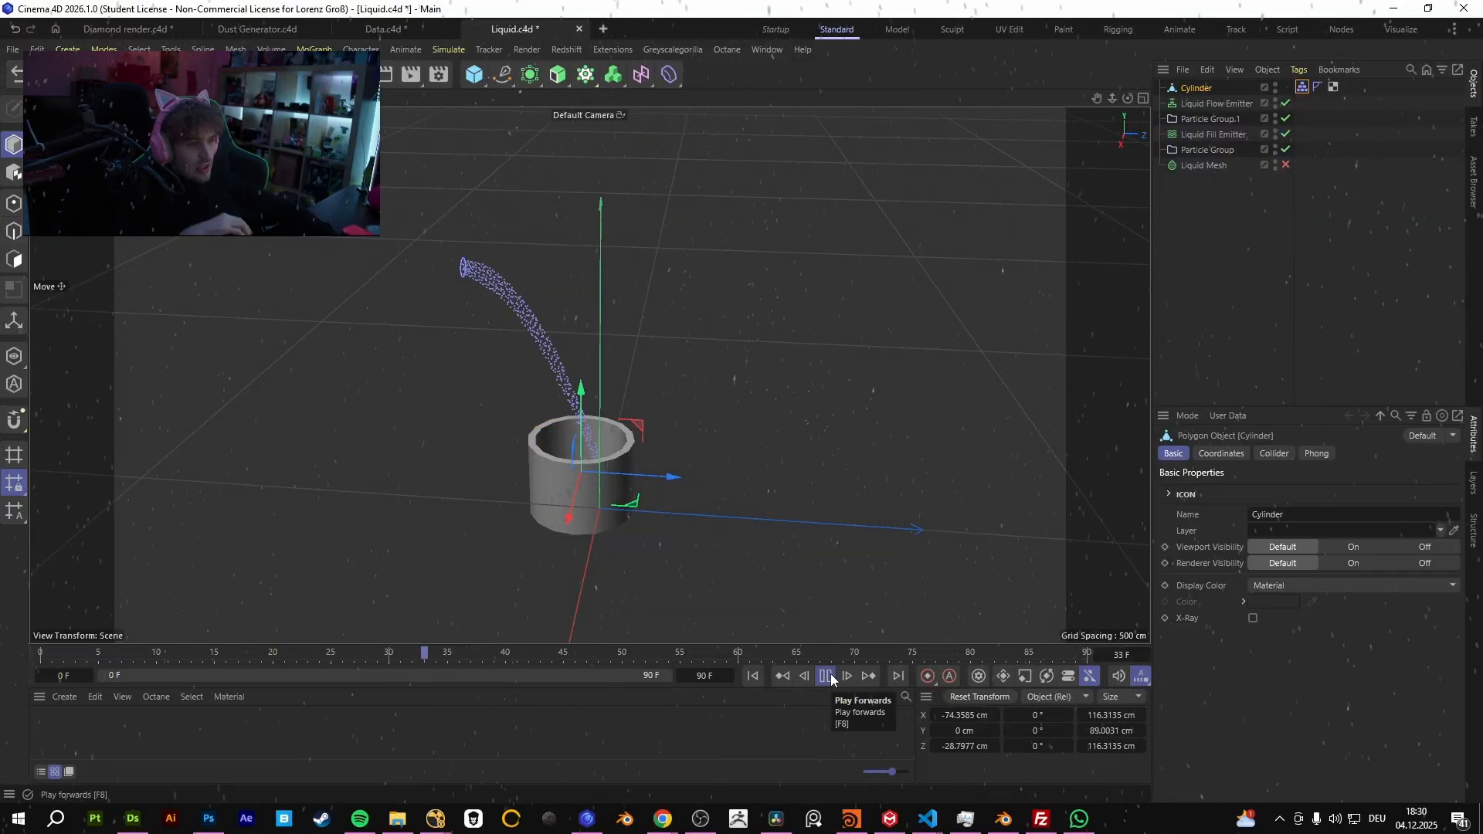
pyautogui.scroll(5, 612, 476)
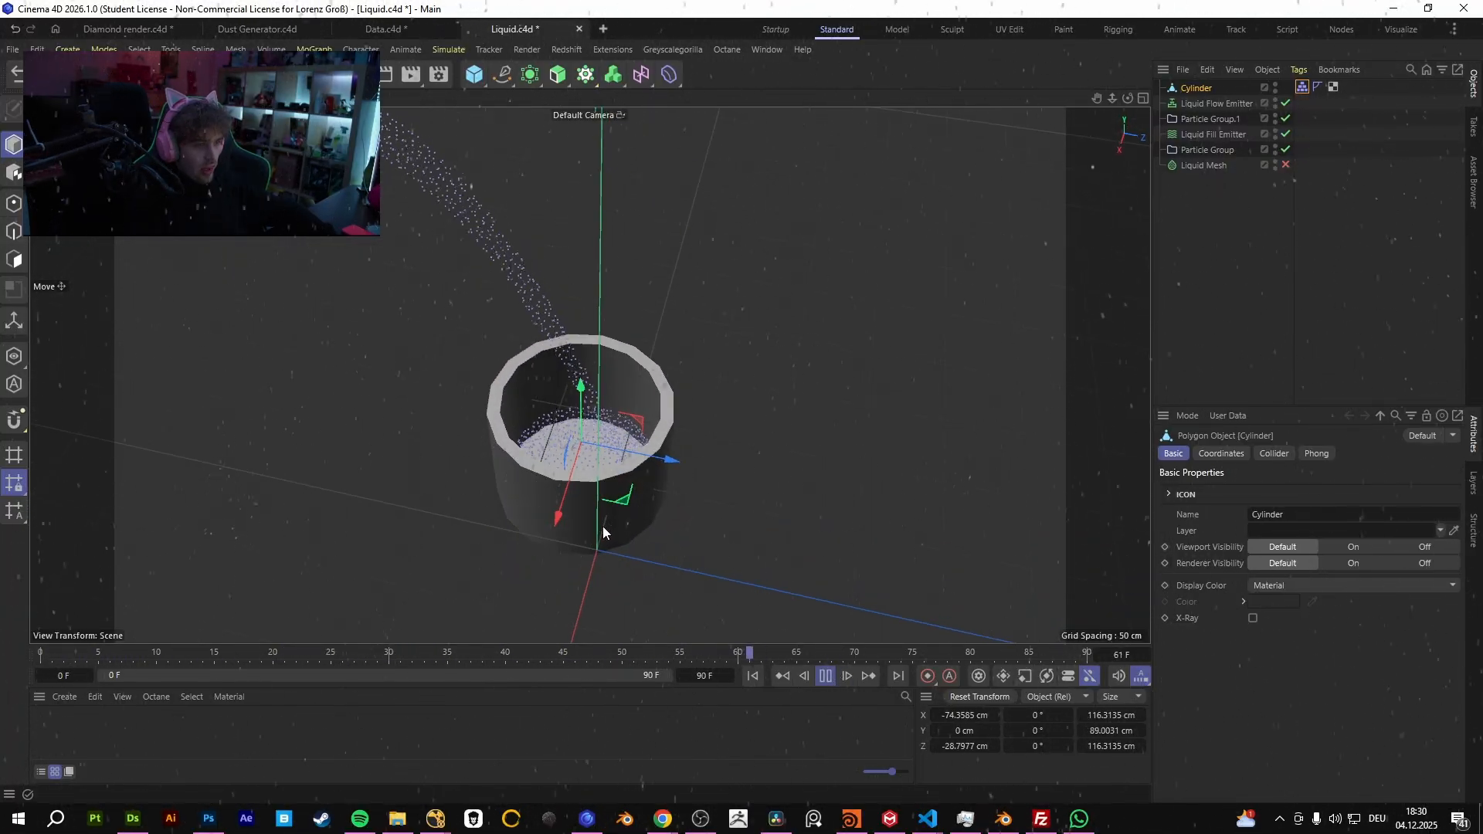
pyautogui.click(827, 678)
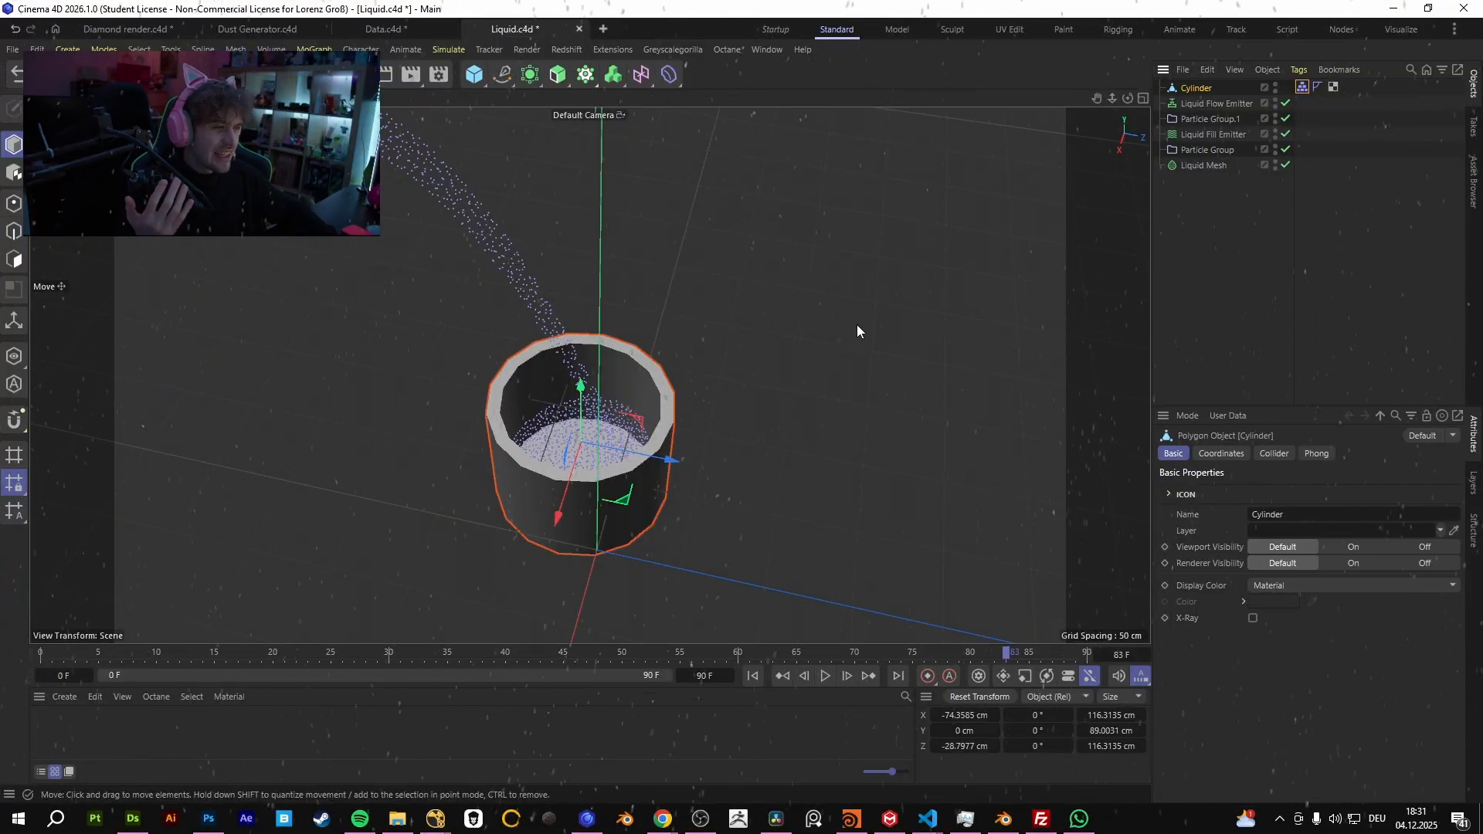
# - Clear the selection and examine the meshed liquid pouring into the cylinder from close up and several angles
pyautogui.click(1296, 279)
pyautogui.scroll(2, 570, 362)
pyautogui.scroll(3, 570, 362)
pyautogui.scroll(-6, 576, 363)
pyautogui.keyDown('alt'); pyautogui.moveTo(565, 406); pyautogui.dragTo(648, 520); pyautogui.keyUp('alt')
pyautogui.scroll(6, 648, 521)
pyautogui.keyDown('alt'); pyautogui.moveTo(776, 498); pyautogui.dragTo(606, 447); pyautogui.keyUp('alt')
pyautogui.scroll(-5, 629, 477)
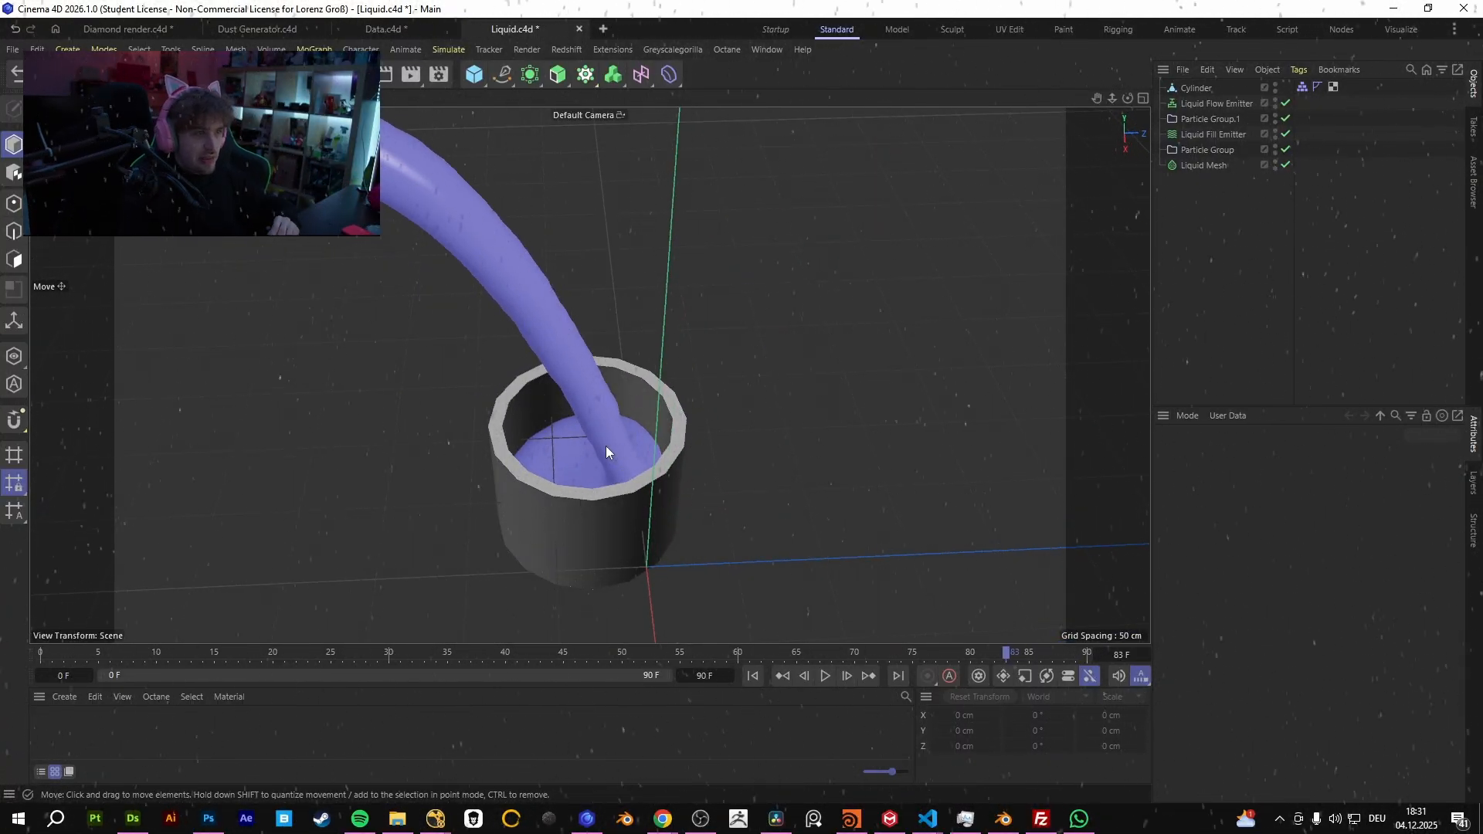
# - Resume the liquid simulation and show the Emission settings of the Liquid Flow Emitter
pyautogui.keyDown('alt'); pyautogui.moveTo(606, 443); pyautogui.dragTo(573, 488); pyautogui.keyUp('alt')
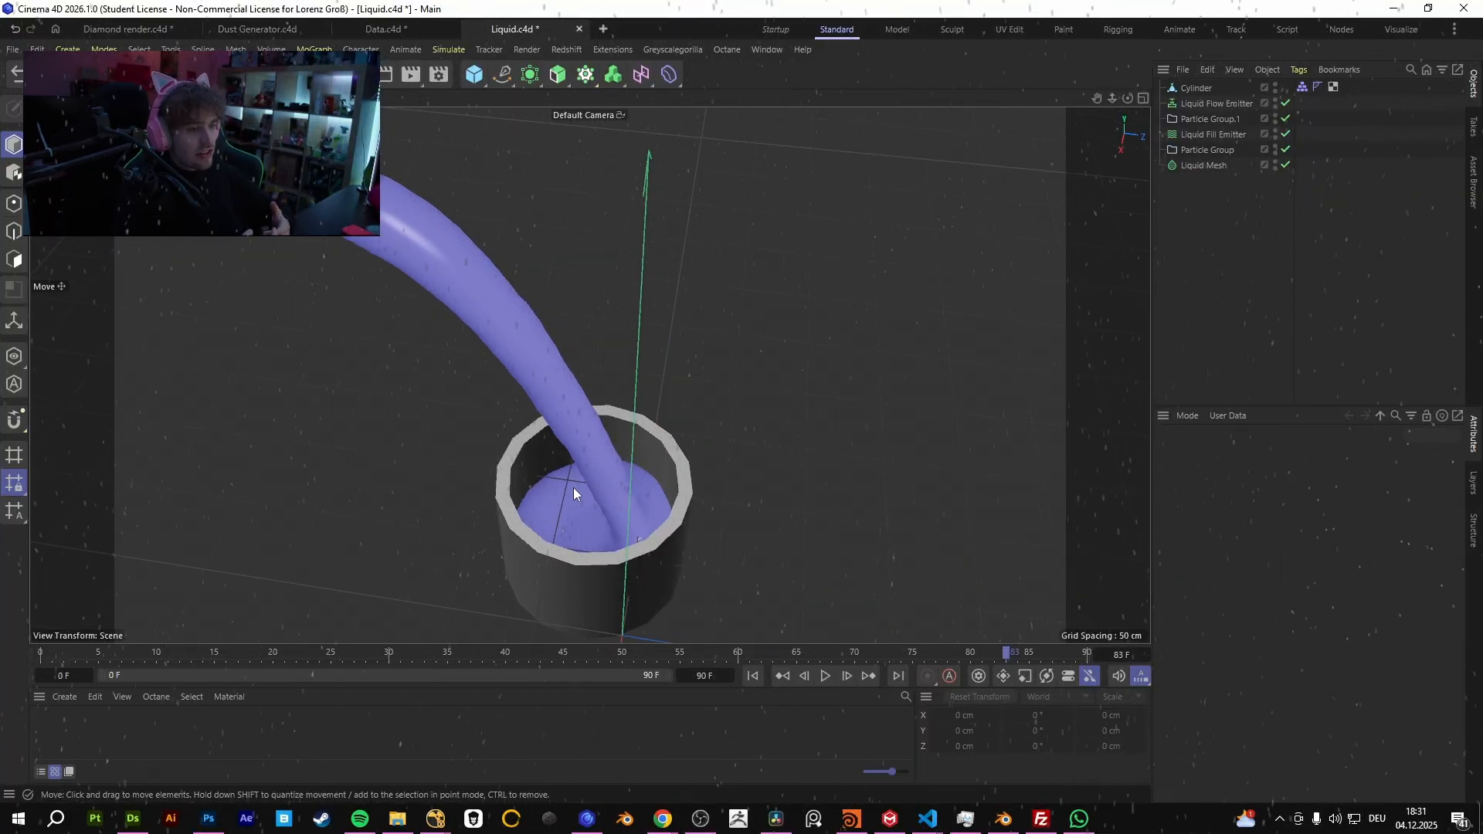
pyautogui.keyDown('alt'); pyautogui.moveTo(538, 340); pyautogui.dragTo(630, 480); pyautogui.keyUp('alt')
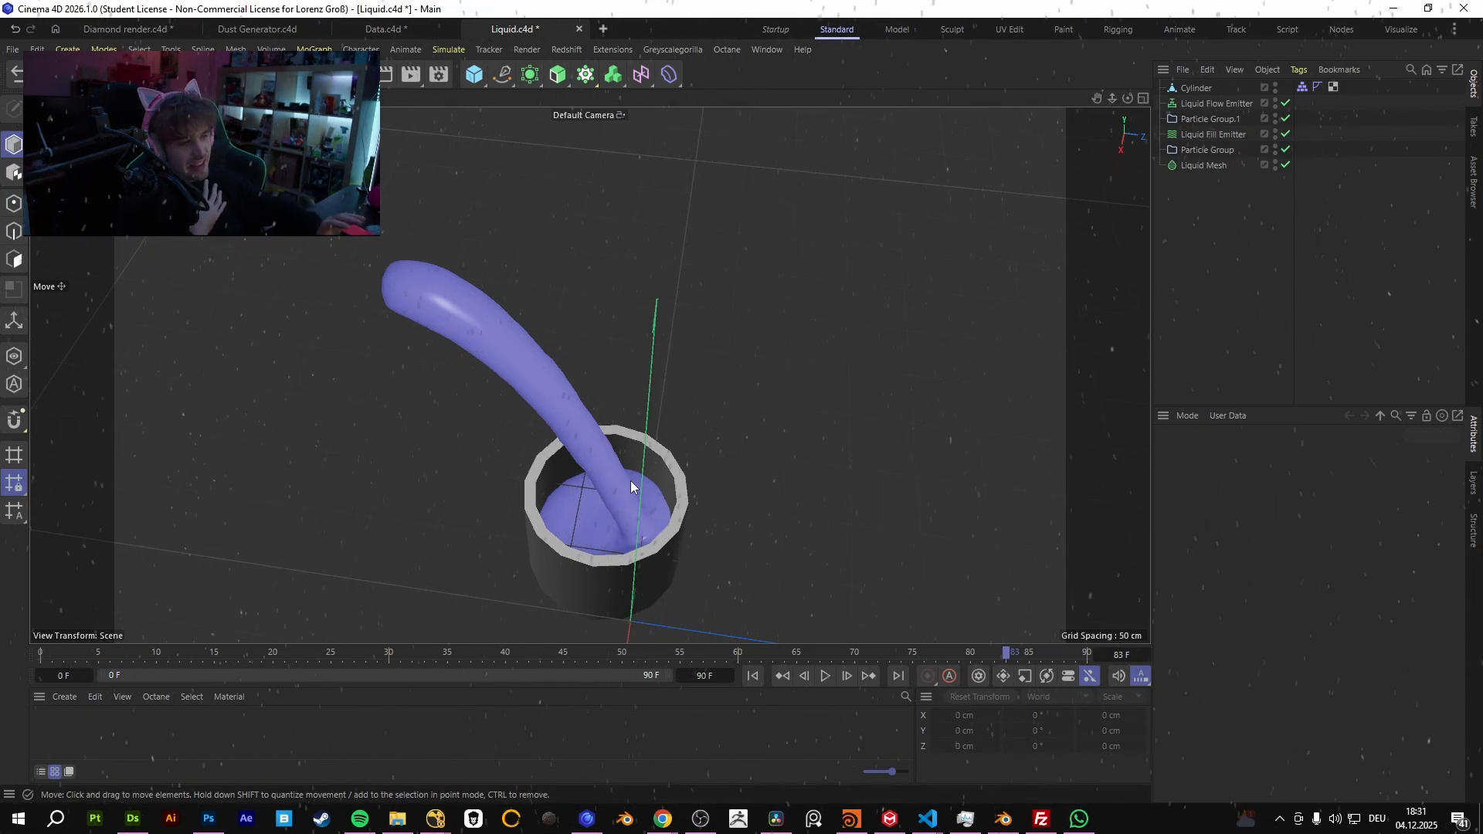
pyautogui.click(210, 98)
pyautogui.click(241, 193)
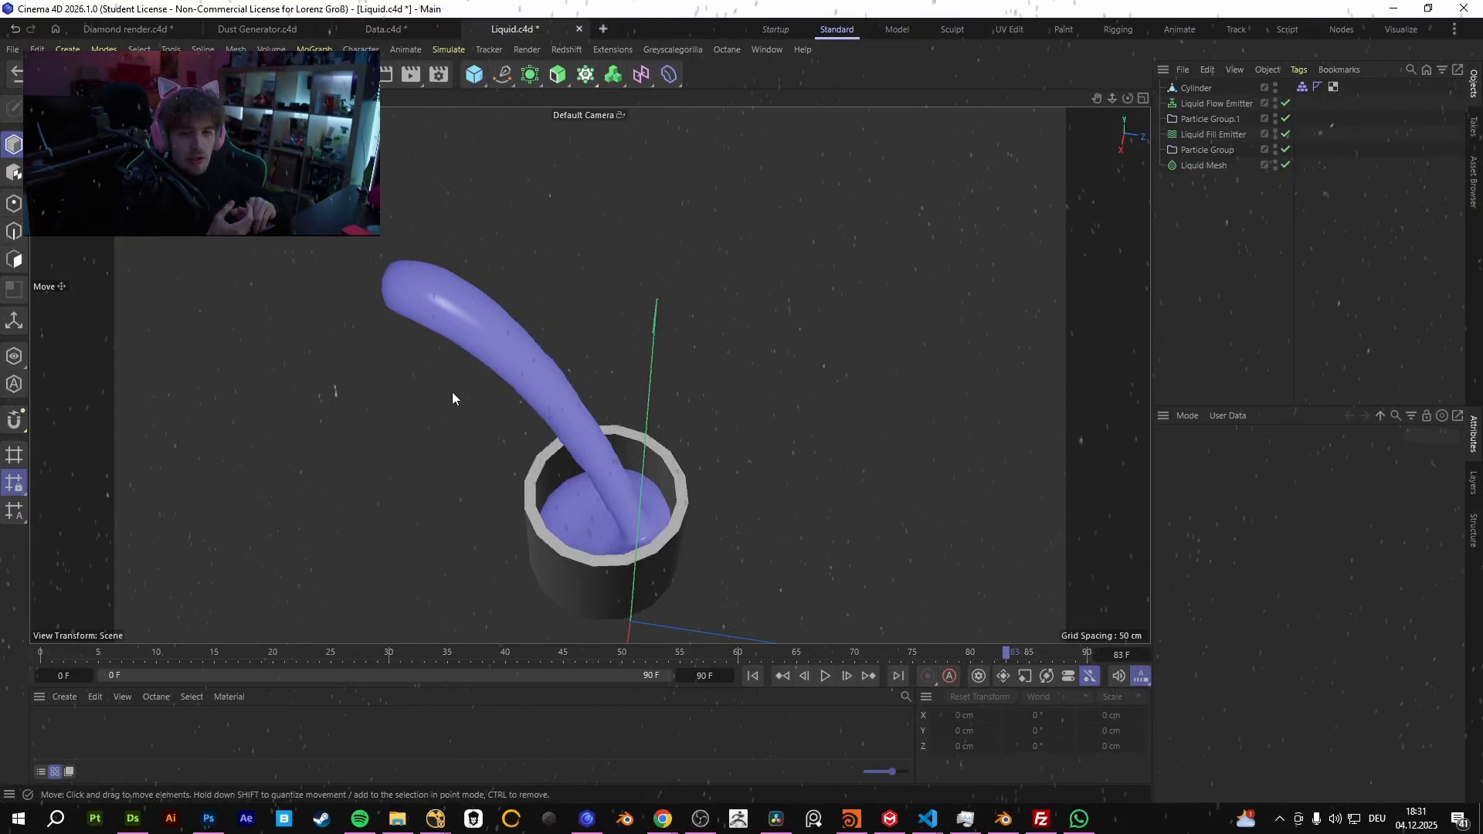
pyautogui.keyDown('alt'); pyautogui.moveTo(452, 394); pyautogui.dragTo(593, 447); pyautogui.keyUp('alt')
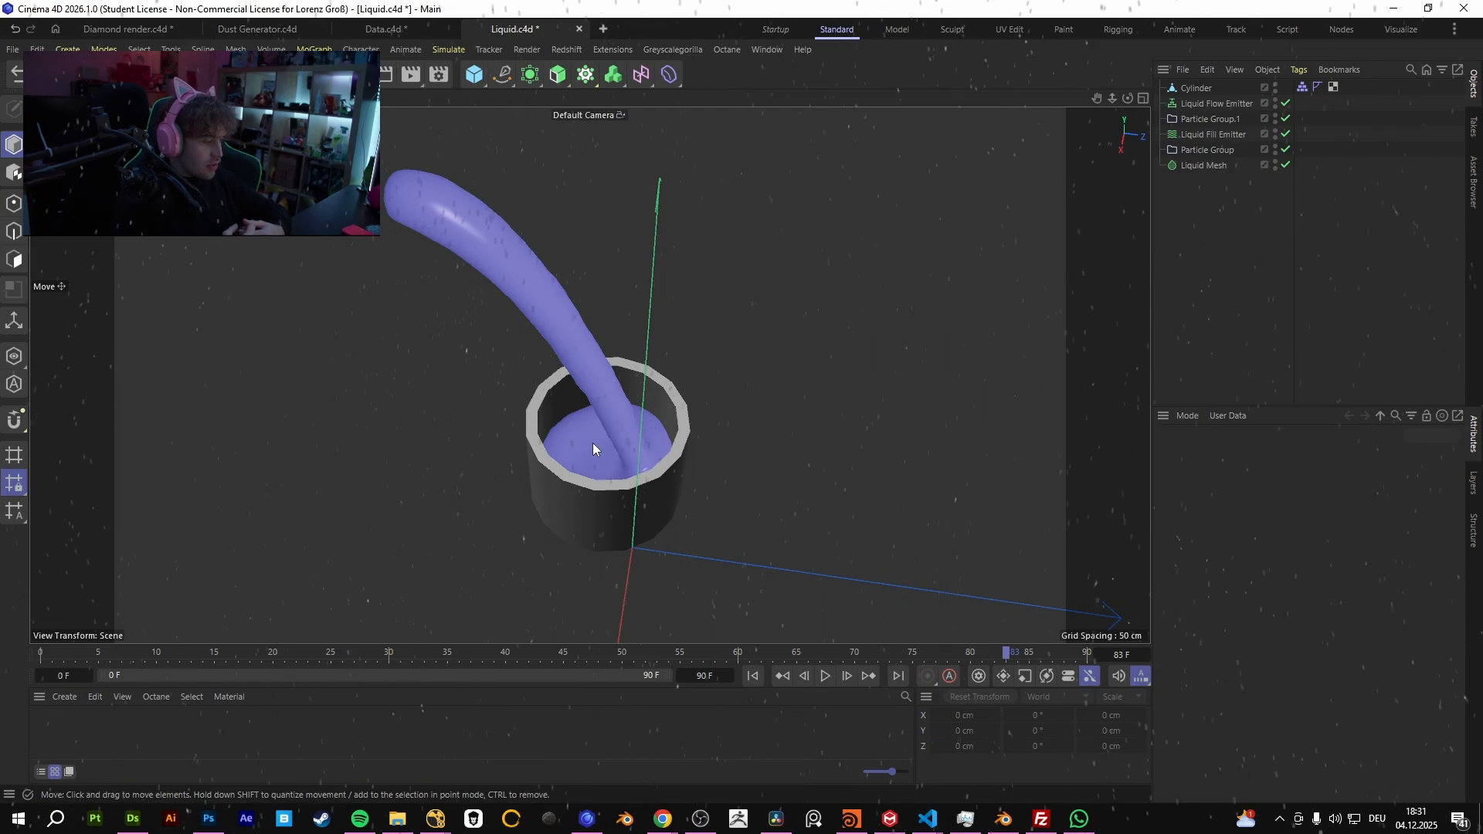
pyautogui.scroll(2, 592, 442)
pyautogui.click(825, 677)
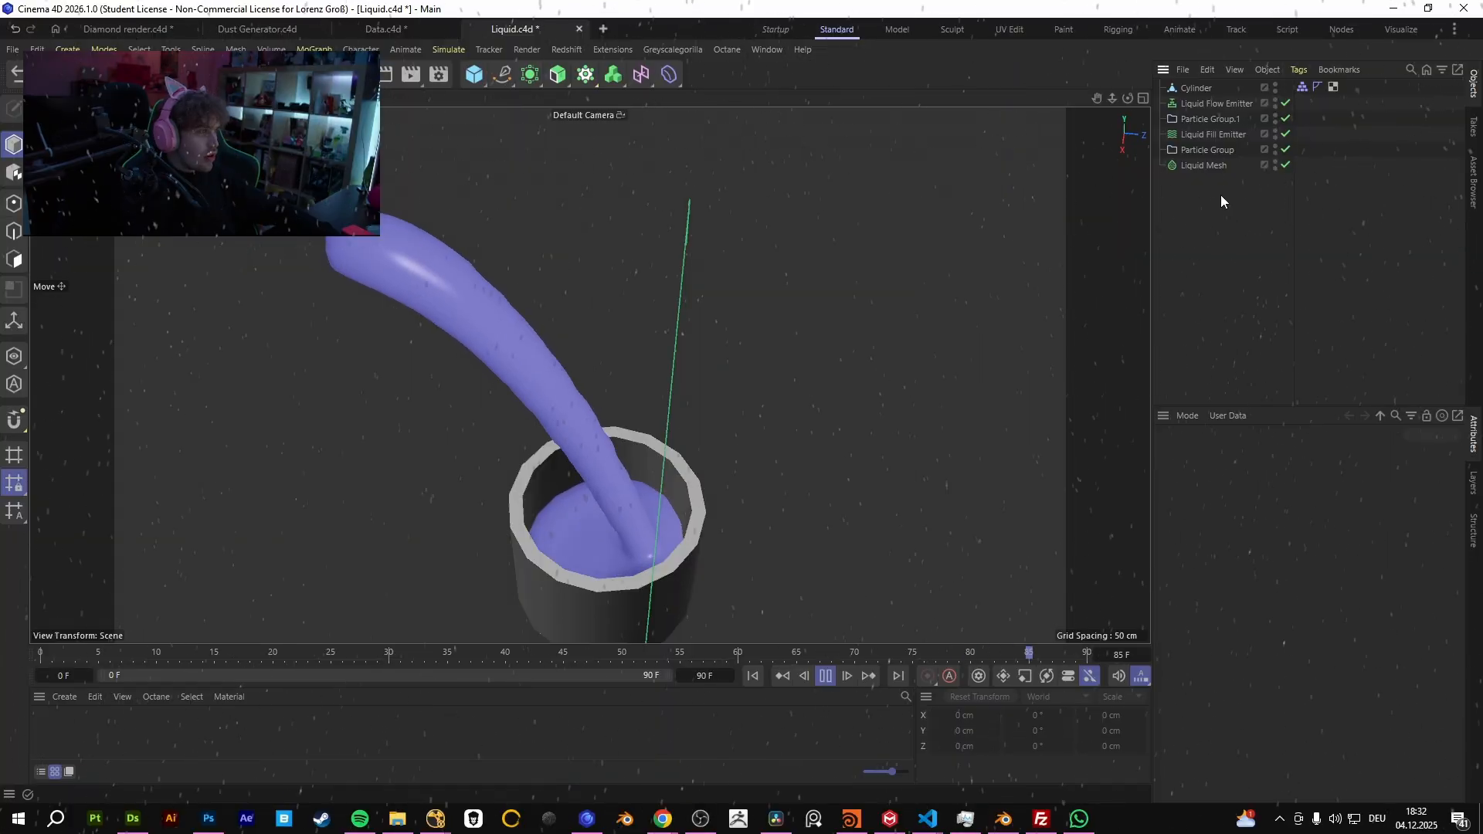
pyautogui.click(1222, 106)
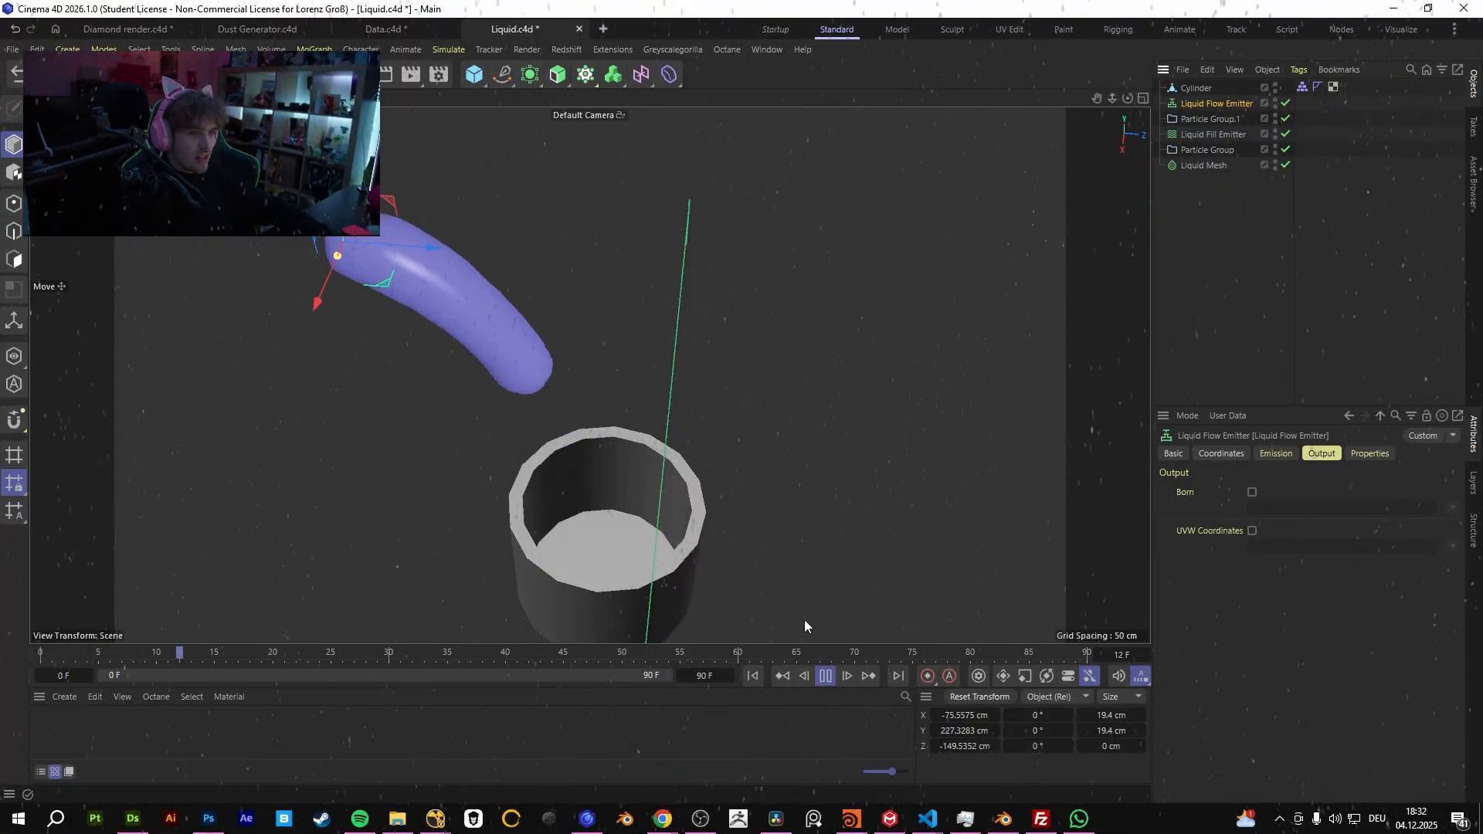
pyautogui.click(1283, 455)
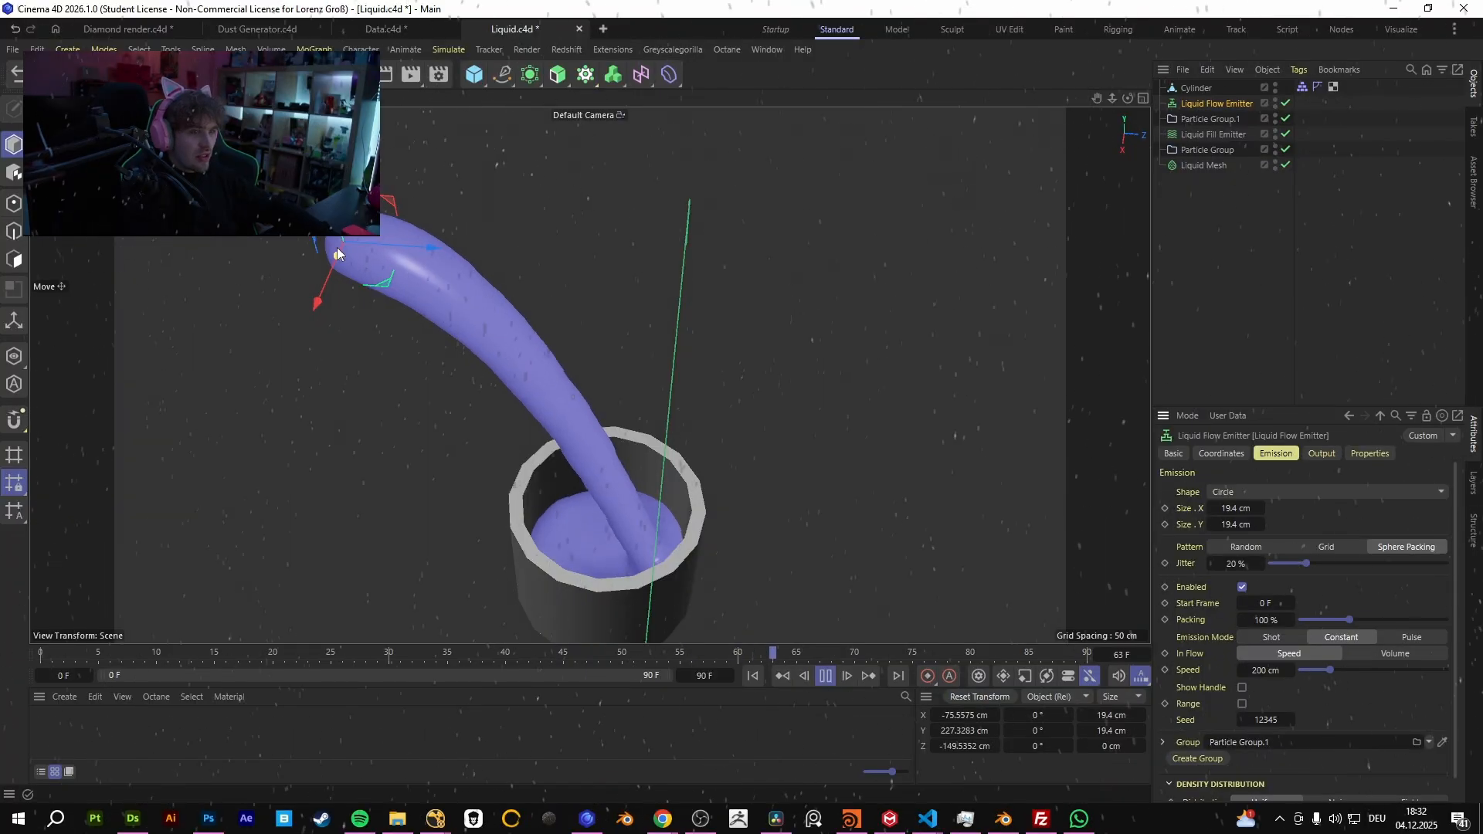
# - Try to move the Liquid Flow Emitter farther from the cylinder during playback, and undo the move
pyautogui.press('e')
pyautogui.moveTo(549, 222); pyautogui.dragTo(451, 281)
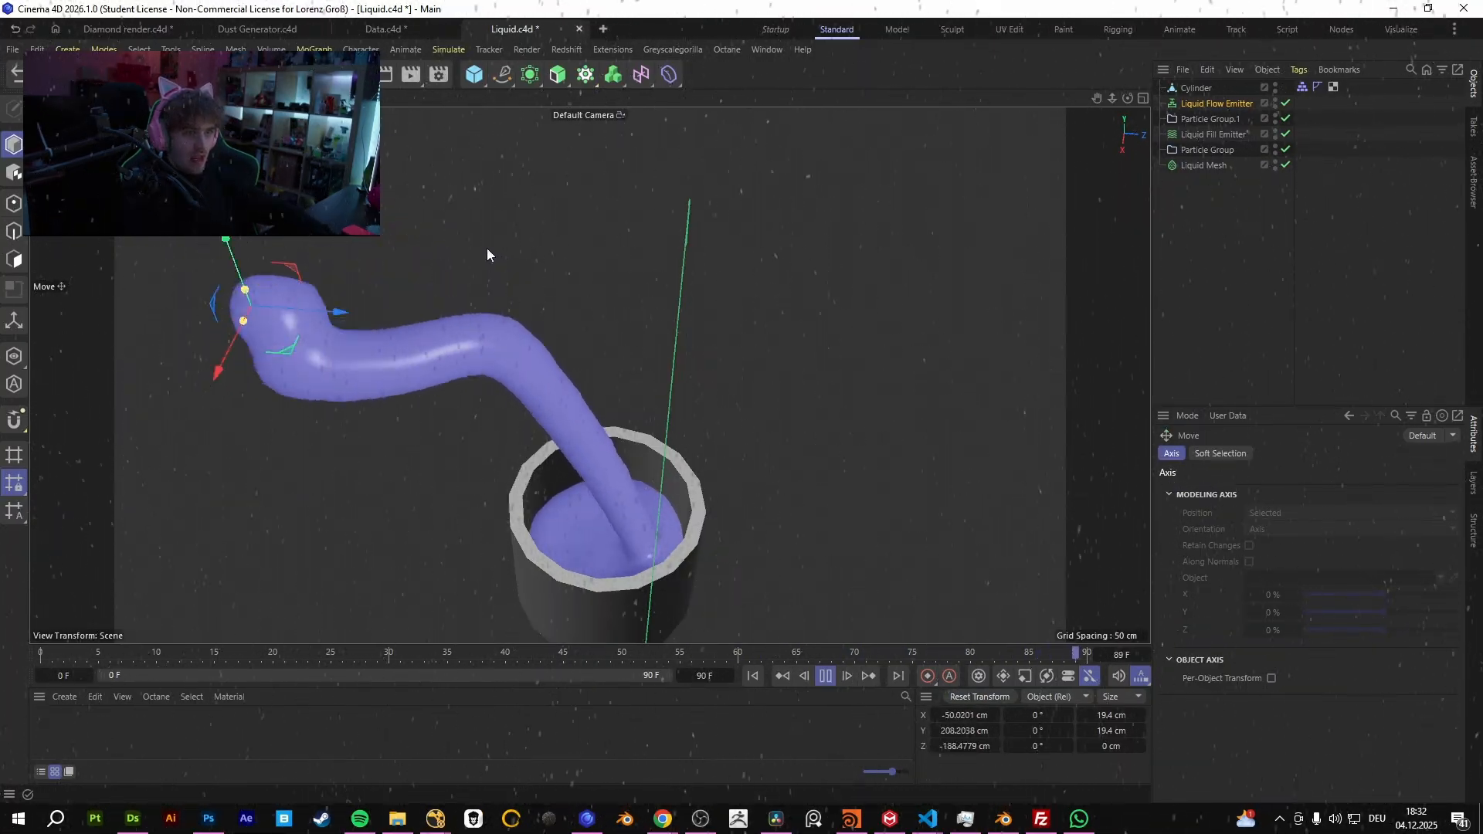
pyautogui.hotkey('ctrl', 'z')
# - Scale down the Liquid Flow Emitter while the simulation plays
pyautogui.press('r')
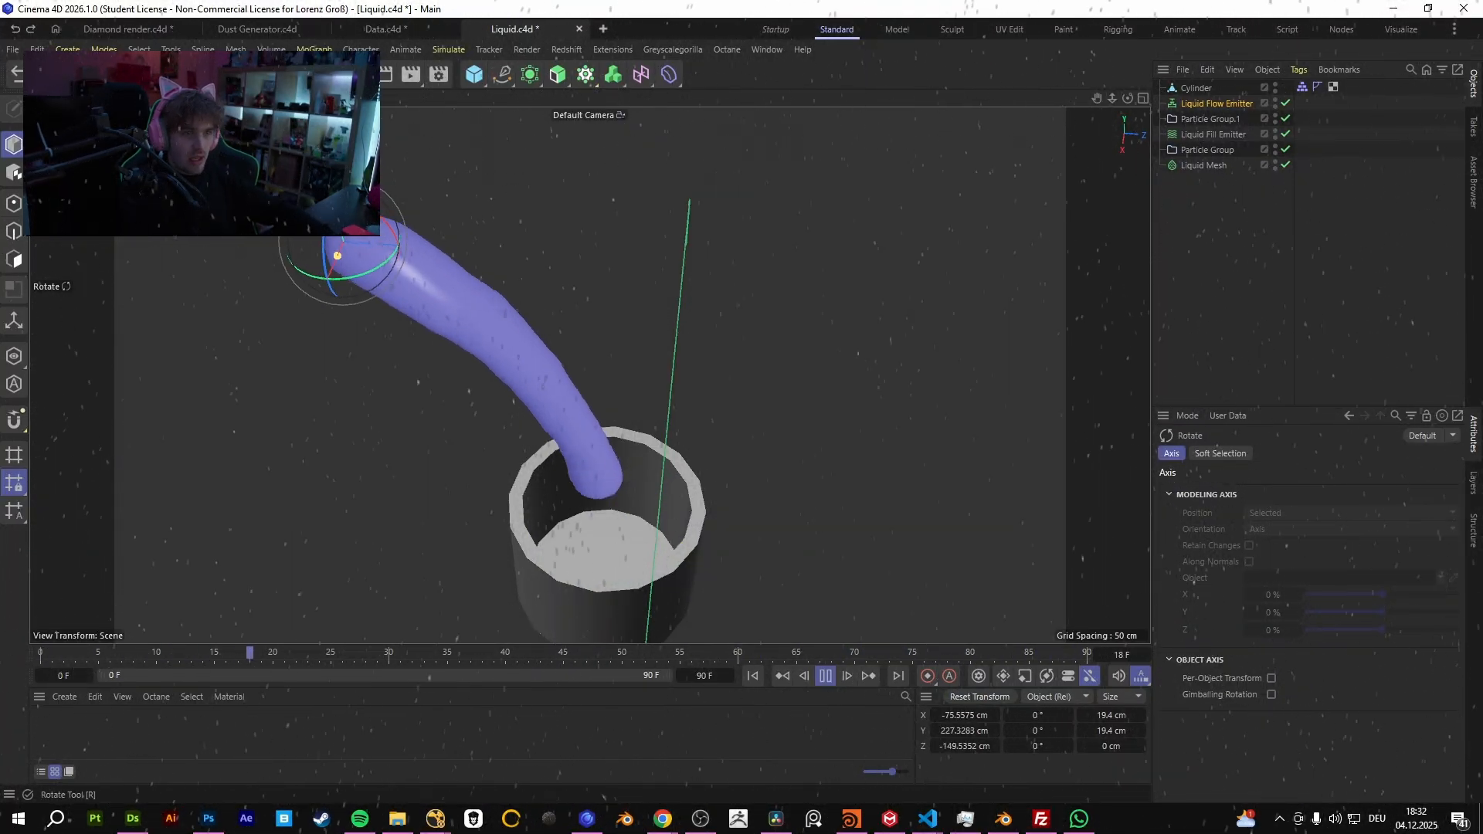
pyautogui.press('t')
pyautogui.moveTo(502, 259); pyautogui.dragTo(359, 315)
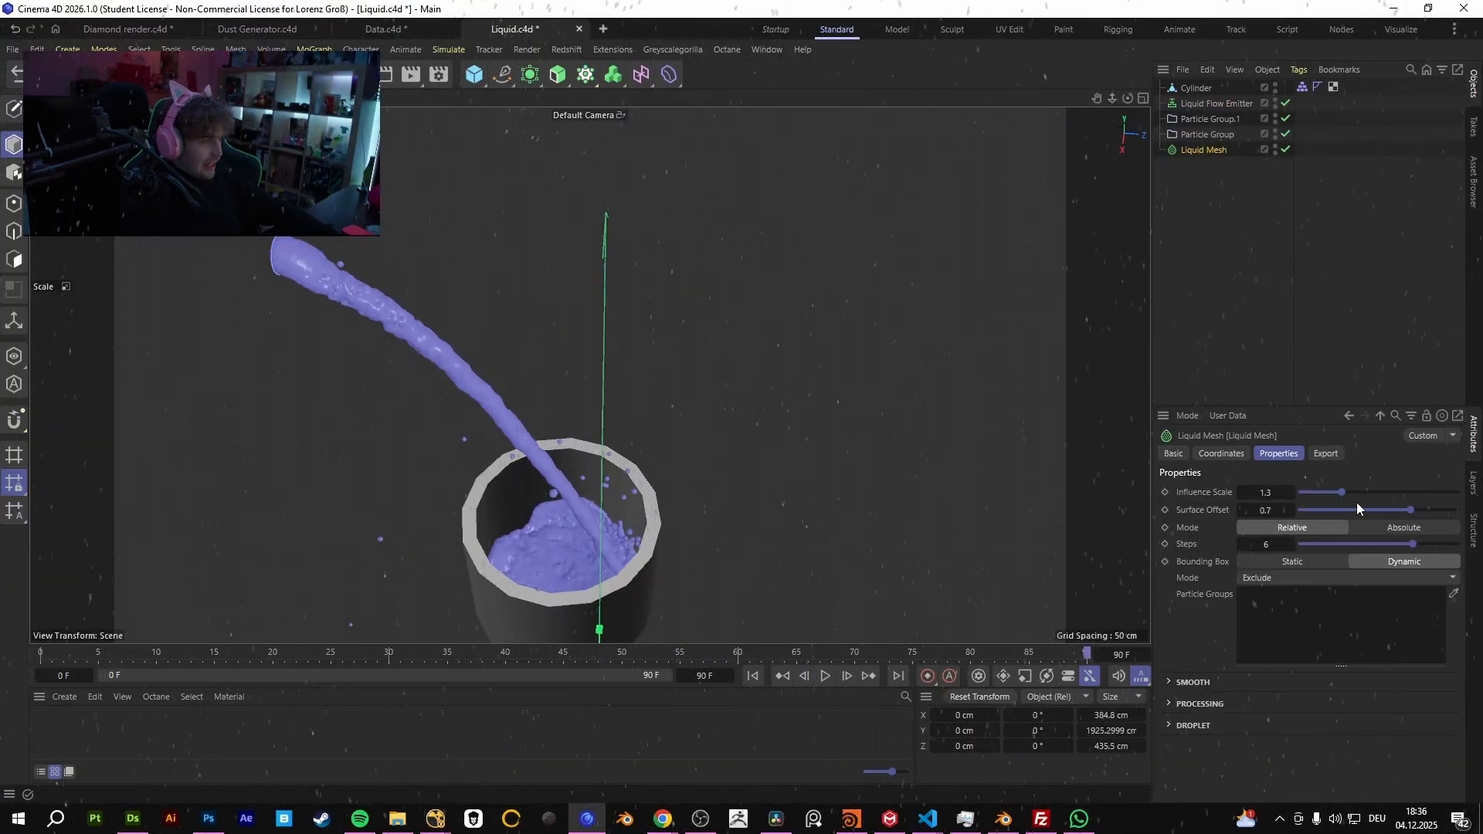
# - Try an Influence Scale of 3 on the Liquid Mesh and set it to 1 for a finer liquid surface
pyautogui.moveTo(1266, 493); pyautogui.dragTo(1297, 687)
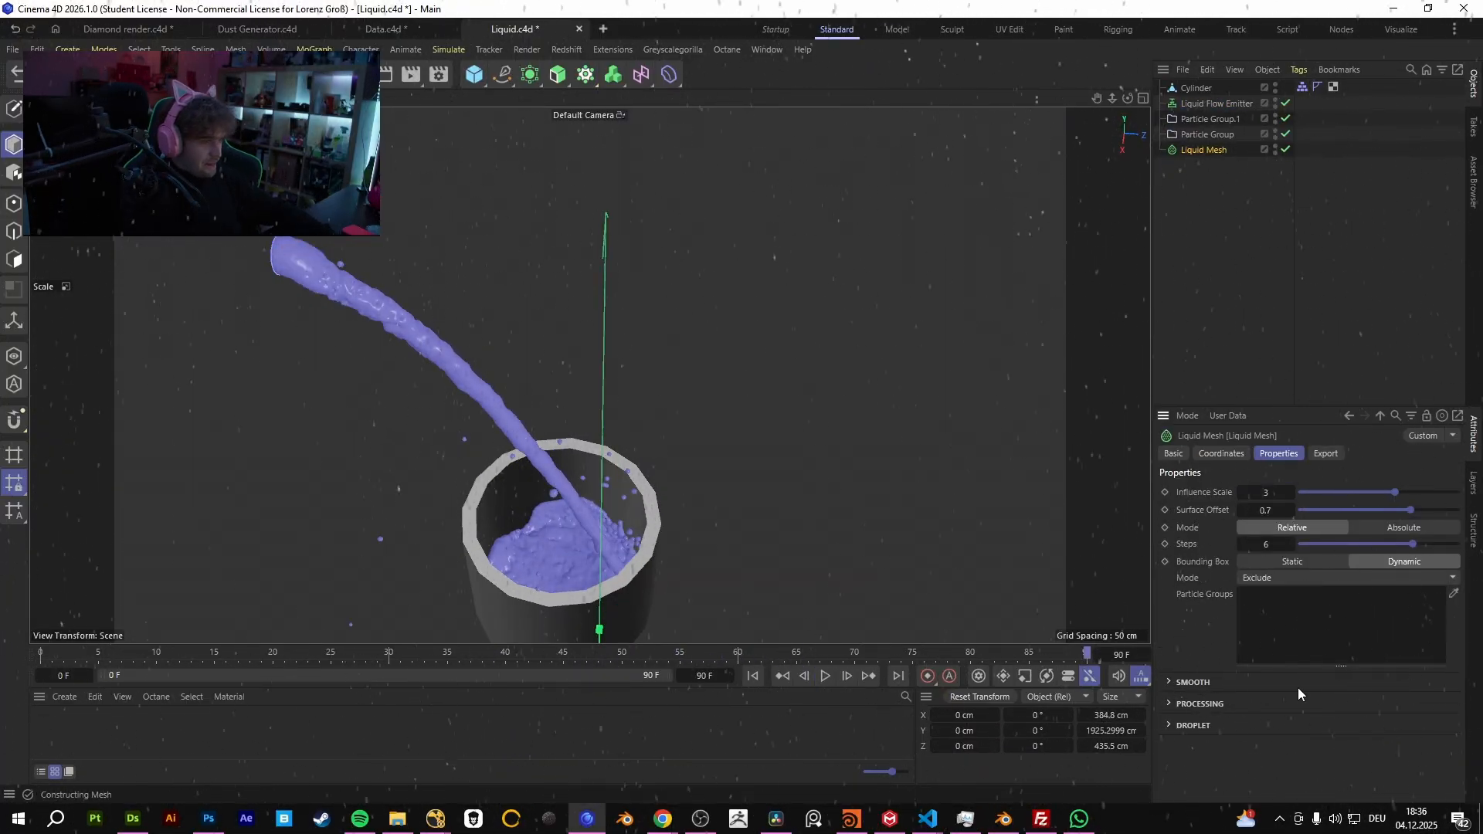
pyautogui.doubleClick(1265, 493)
pyautogui.write('1')
pyautogui.click(1209, 598)
pyautogui.keyDown('alt'); pyautogui.moveTo(594, 539); pyautogui.dragTo(602, 516, button='middle'); pyautogui.keyUp('alt')
pyautogui.keyDown('alt'); pyautogui.moveTo(602, 516); pyautogui.dragTo(521, 508); pyautogui.keyUp('alt')
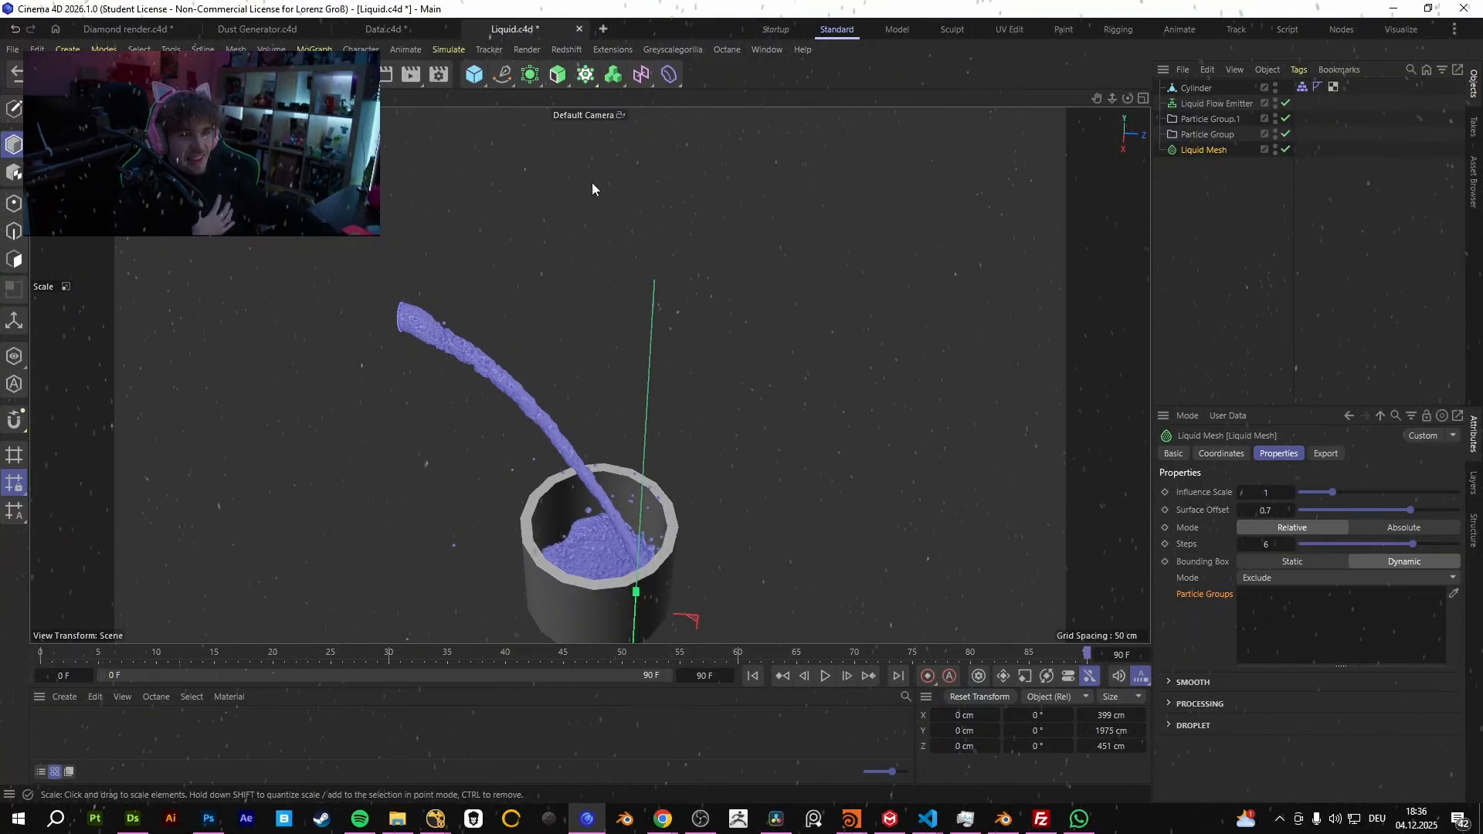
# - Create a new document and add a Plane object to it
pyautogui.click(604, 30)
pyautogui.keyDown('alt'); pyautogui.moveTo(596, 265); pyautogui.dragTo(572, 346, button='middle'); pyautogui.keyUp('alt')
pyautogui.scroll(-3, 571, 346)
pyautogui.moveTo(474, 76); pyautogui.dragTo(613, 129)
pyautogui.keyDown('alt'); pyautogui.moveTo(573, 394); pyautogui.dragTo(596, 467); pyautogui.keyUp('alt')
pyautogui.scroll(-3, 243, 253)
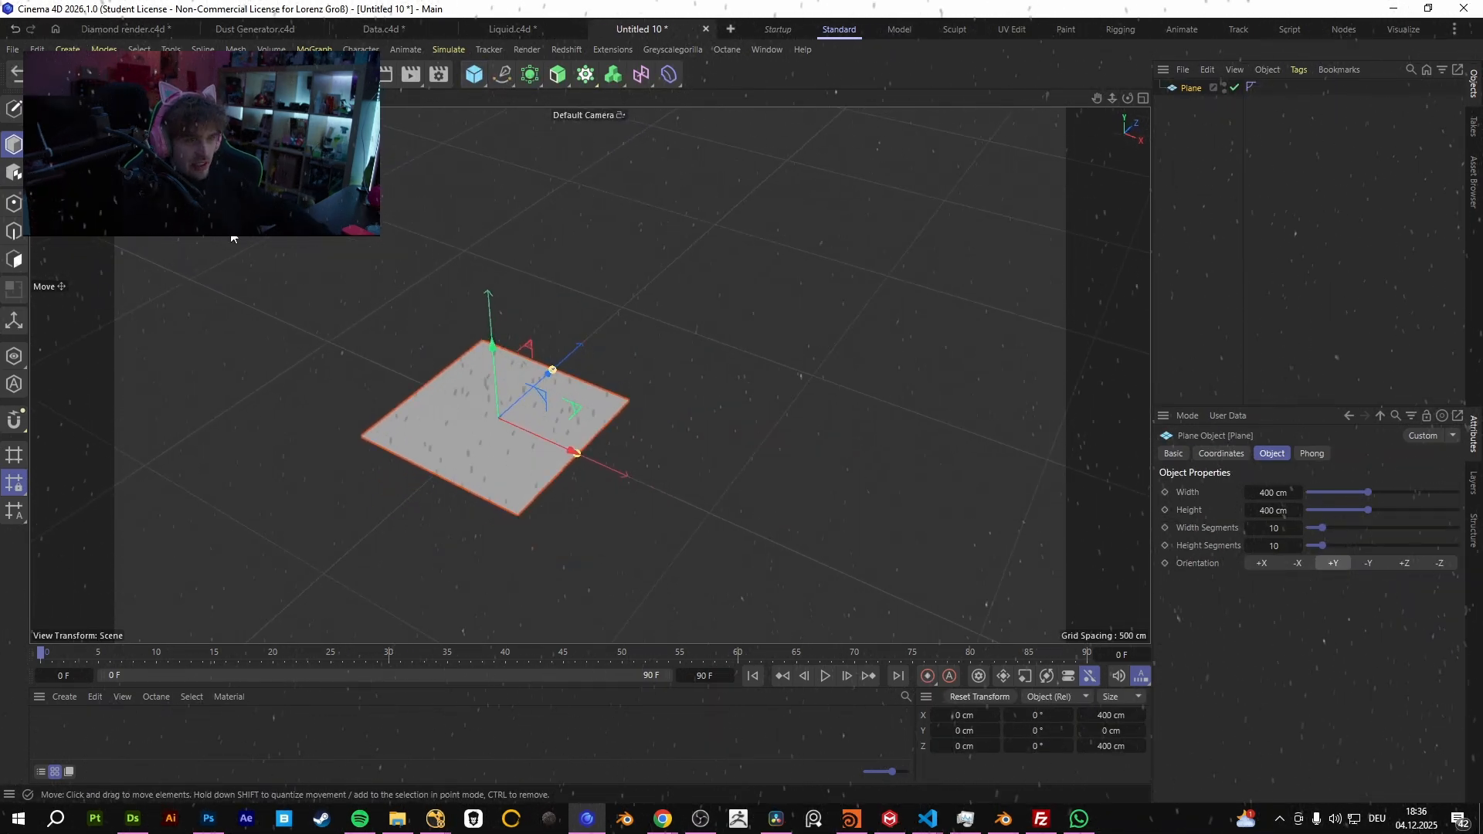
# - Scale the plane up uniformly to about 1336 cm in width and height
pyautogui.click(136, 74)
pyautogui.moveTo(780, 262); pyautogui.dragTo(1202, 147)
pyautogui.keyDown('alt'); pyautogui.moveTo(642, 352); pyautogui.dragTo(715, 332, button='middle'); pyautogui.keyUp('alt')
pyautogui.scroll(-3, 714, 331)
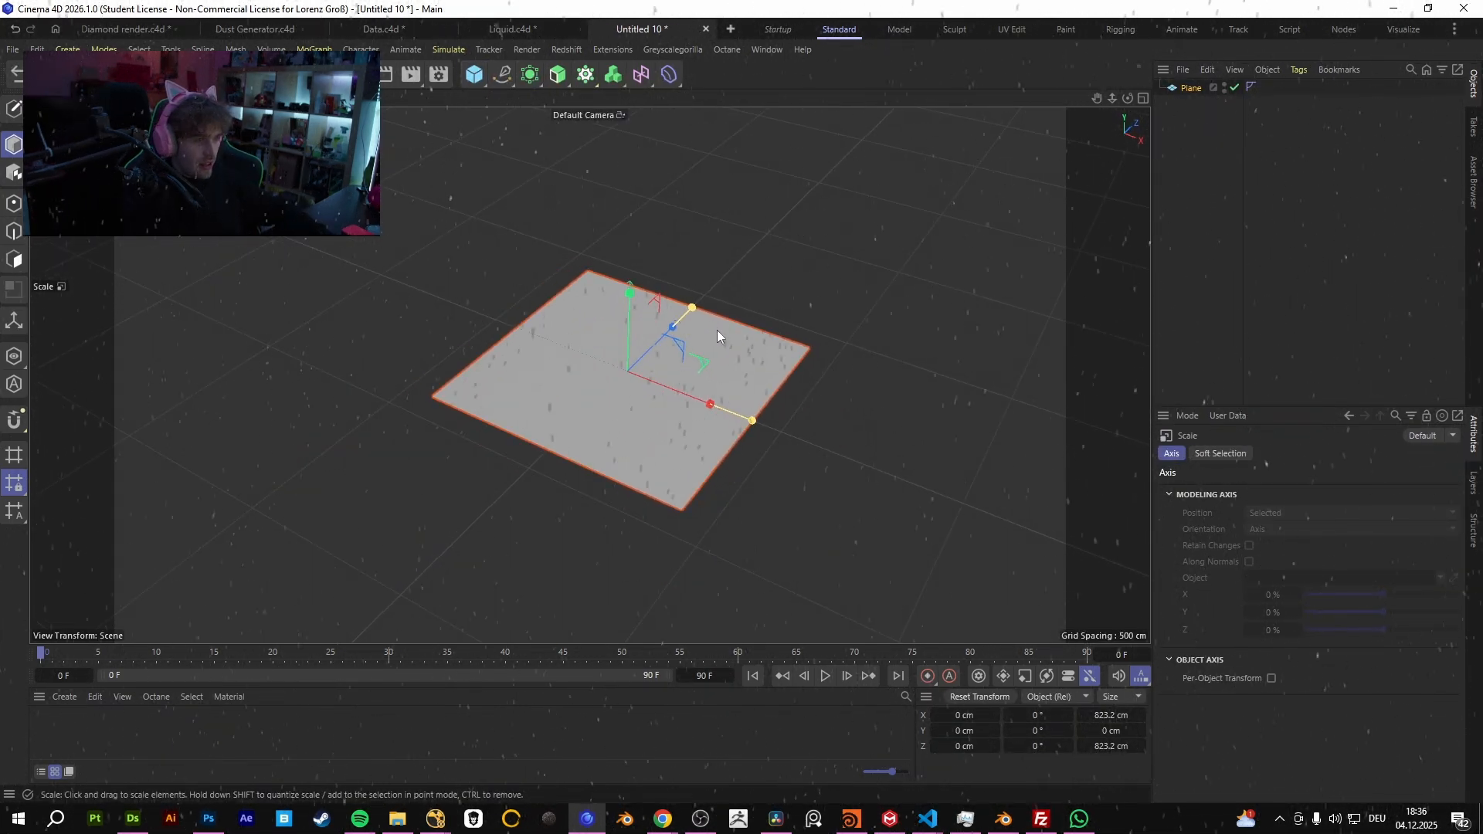
pyautogui.moveTo(711, 331); pyautogui.dragTo(945, 232)
# - Open the Redshift RenderView and start rendering the scene interactively
pyautogui.click(567, 50)
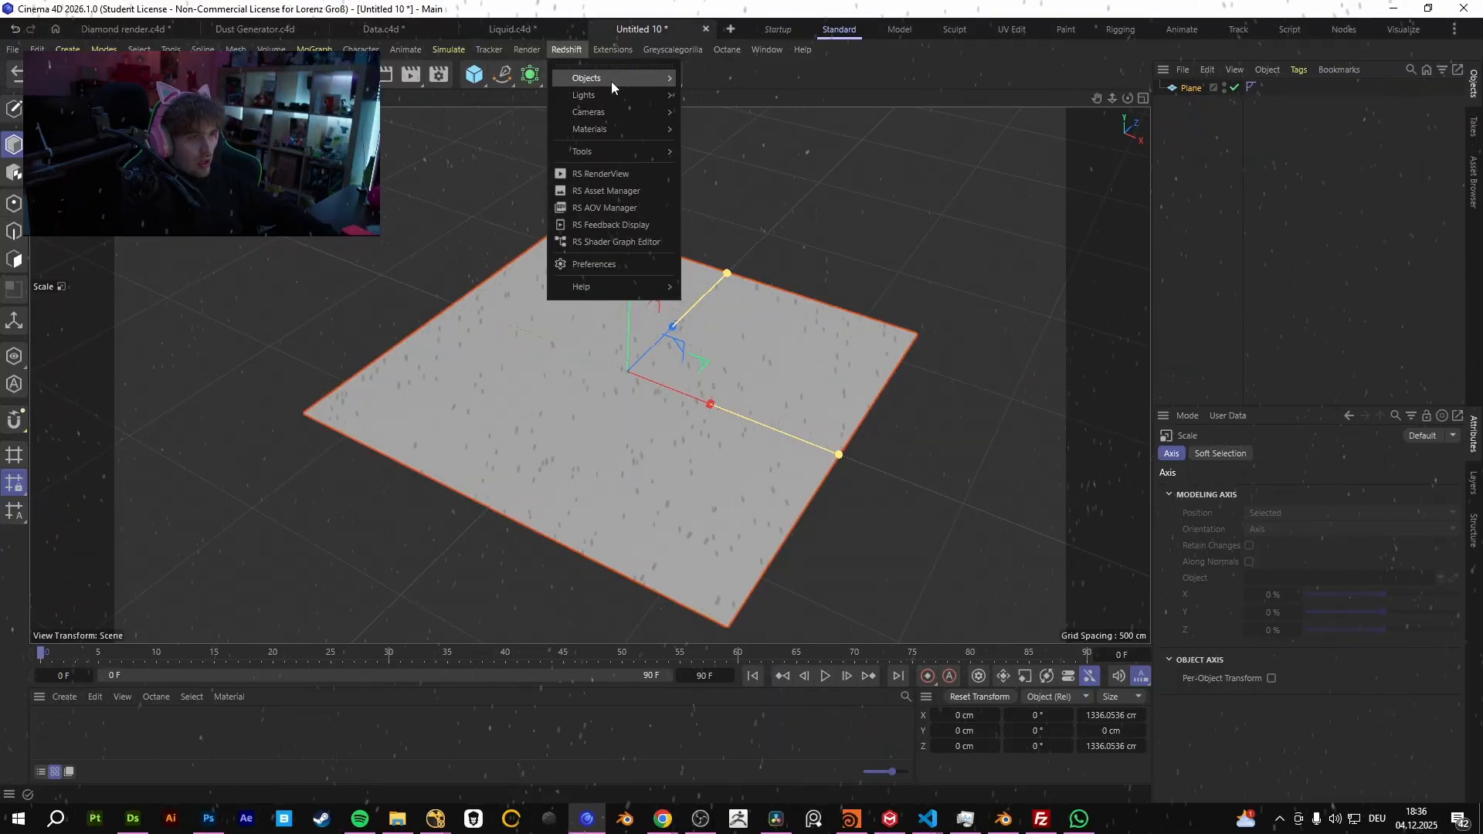
pyautogui.click(614, 175)
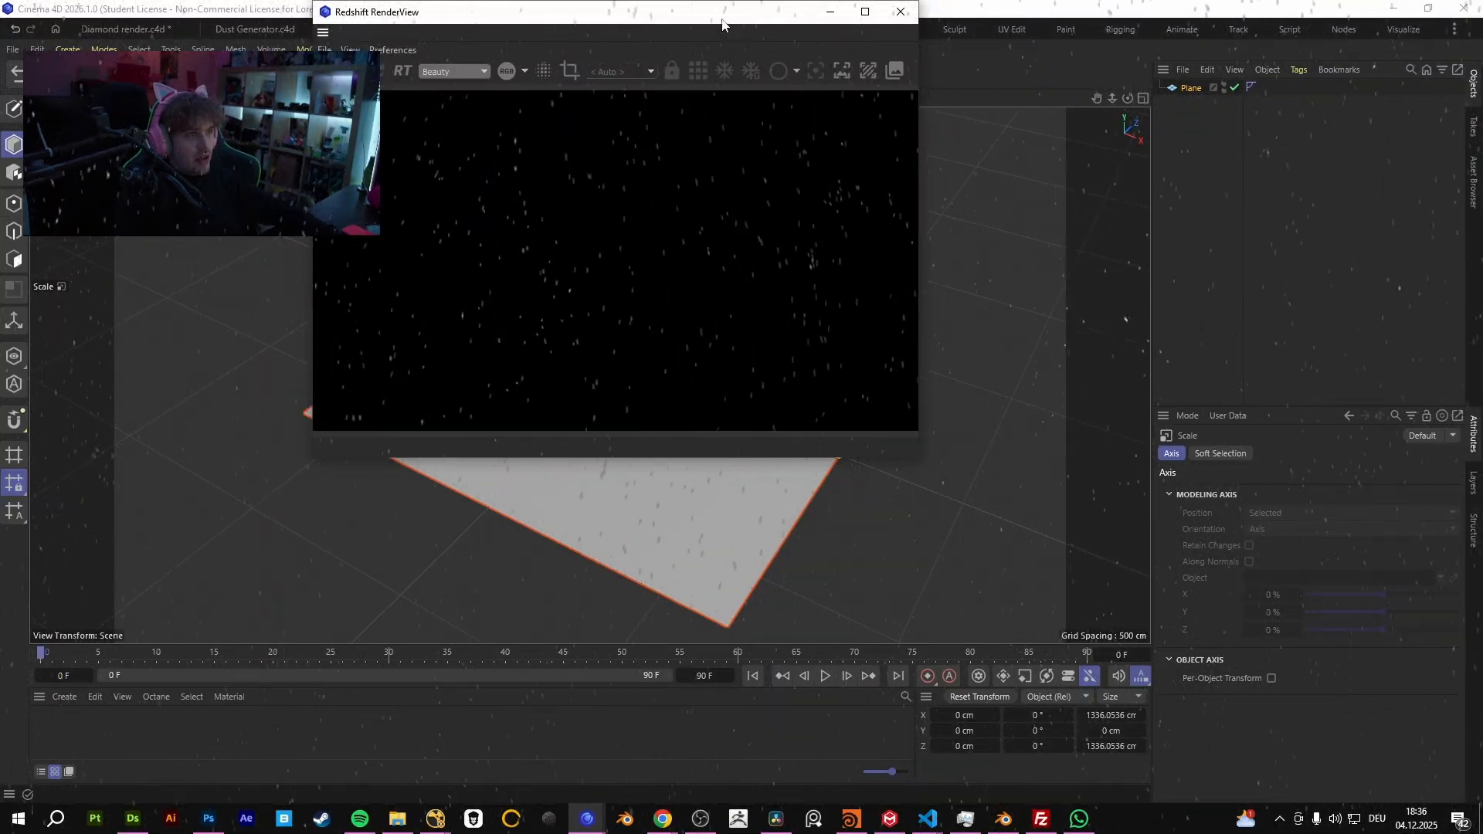
pyautogui.moveTo(724, 22); pyautogui.dragTo(951, 266)
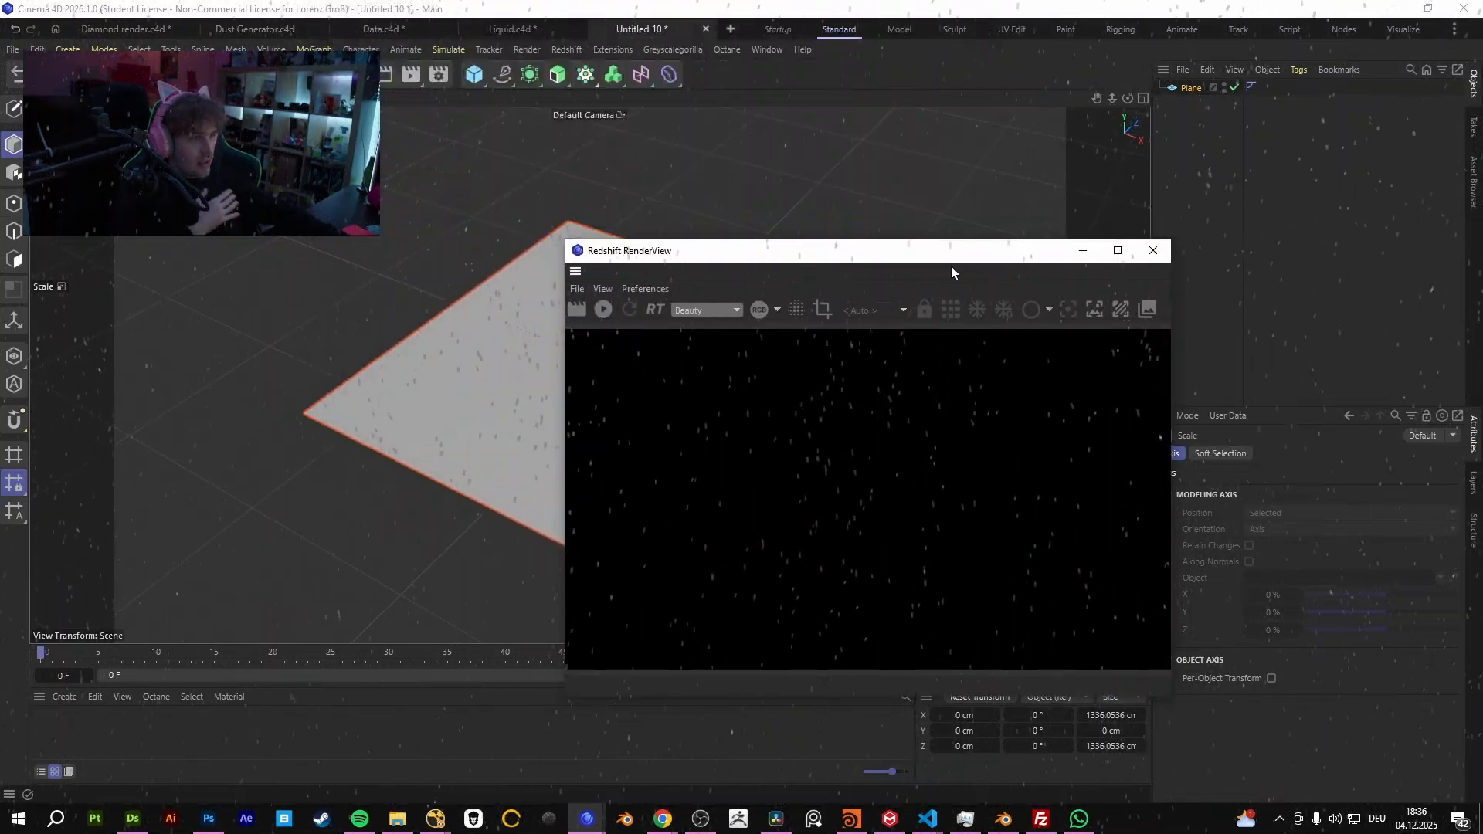
pyautogui.click(599, 320)
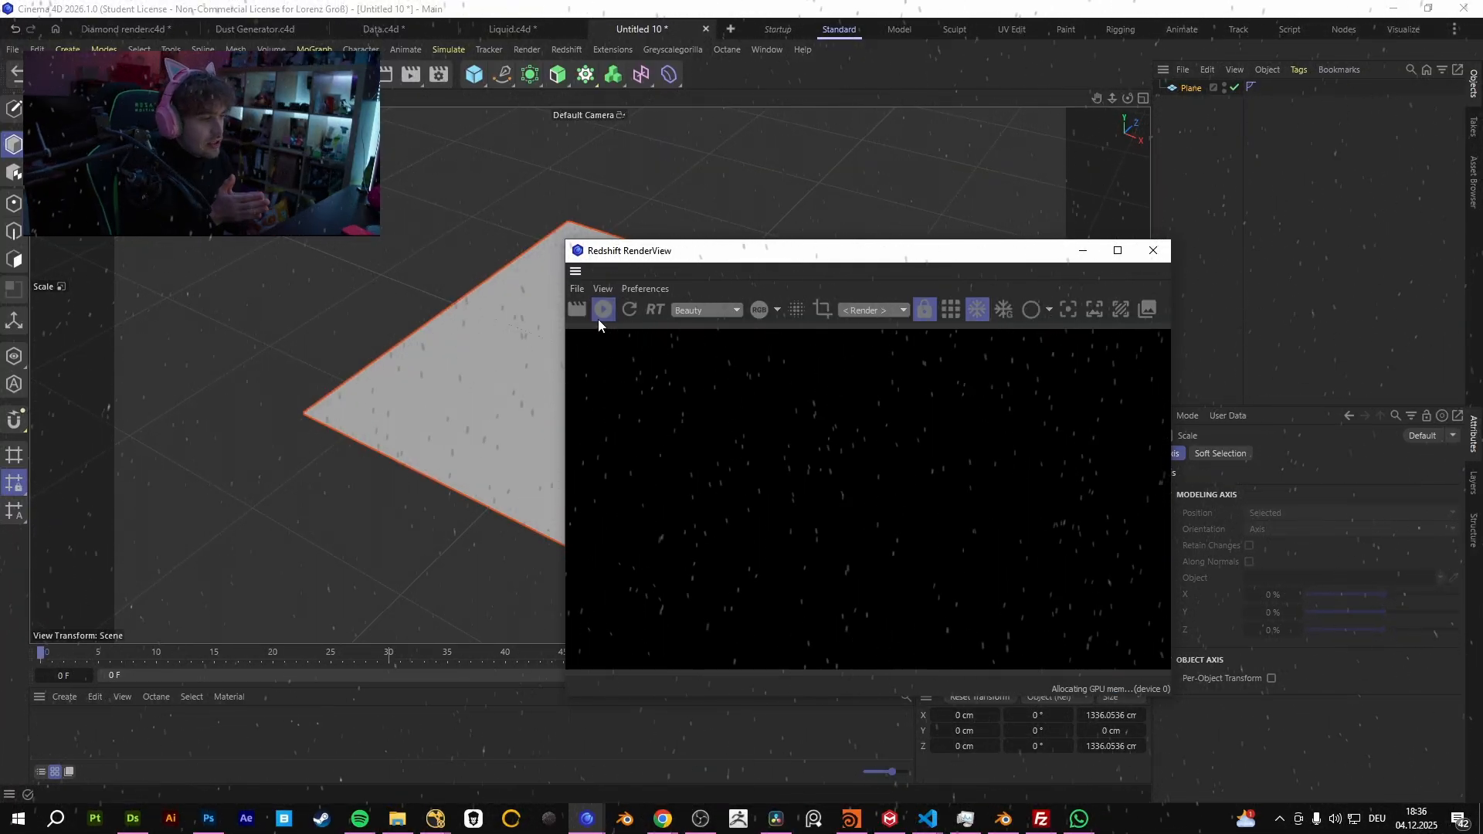
# - Add an RS Sun & Sky light to the scene and rotate it to angle the sunlight
pyautogui.click(567, 50)
pyautogui.moveTo(623, 111)
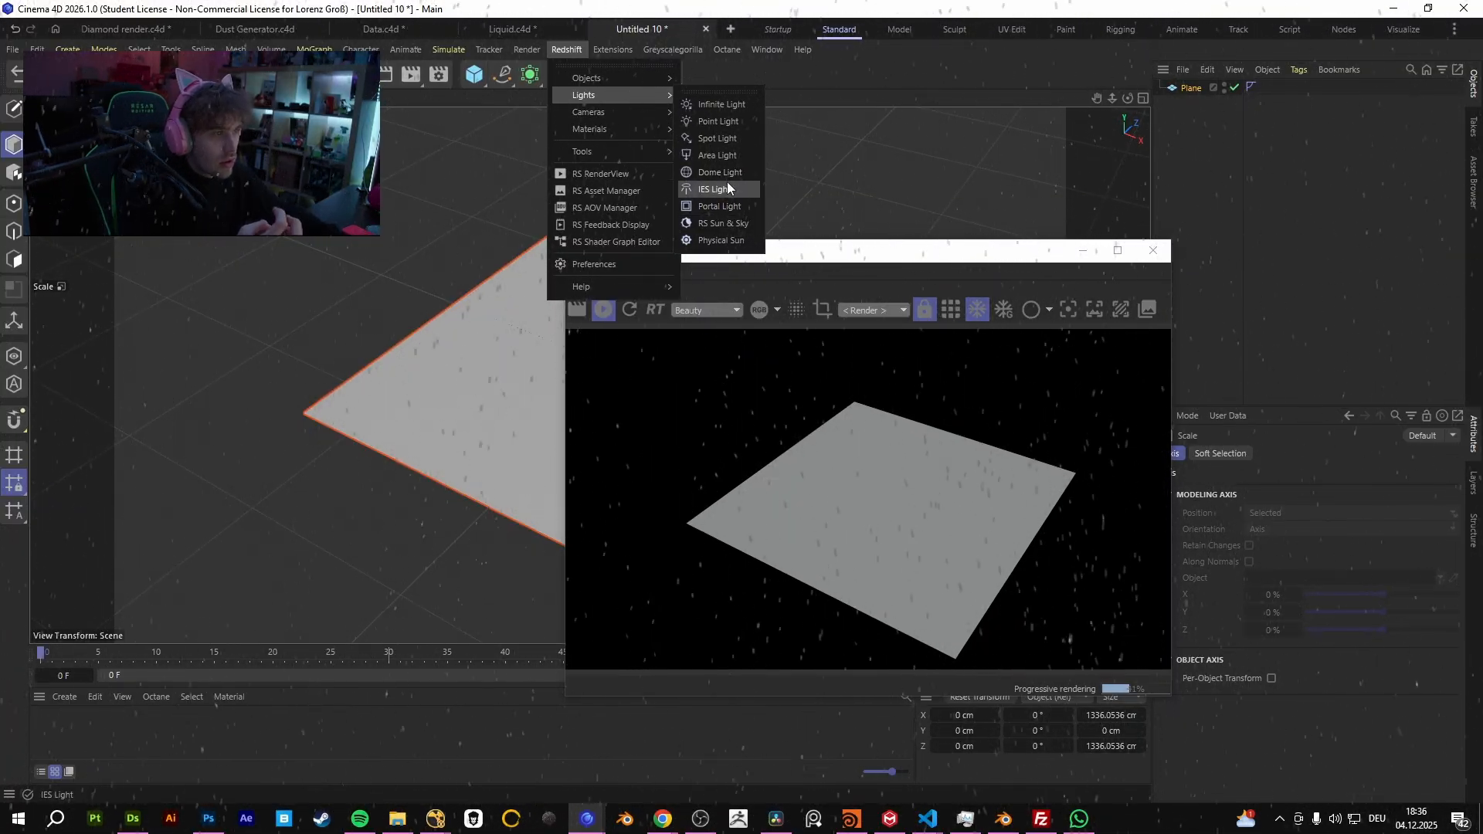
pyautogui.click(726, 223)
pyautogui.press('r')
# - Add a Cube and raise it to about Y 102 cm so it sits on the plane
pyautogui.click(473, 74)
pyautogui.scroll(4, 524, 351)
pyautogui.press('e')
pyautogui.moveTo(551, 348); pyautogui.dragTo(551, 301)
# - Set the RS Sun & Sky's sky Intensity Multiplier to 0.2
pyautogui.moveTo(1087, 241); pyautogui.dragTo(614, 220)
pyautogui.click(1204, 103)
pyautogui.doubleClick(1323, 512)
pyautogui.write('0.2')
pyautogui.press('Return')
pyautogui.keyDown('alt'); pyautogui.moveTo(345, 394); pyautogui.dragTo(312, 389); pyautogui.keyUp('alt')
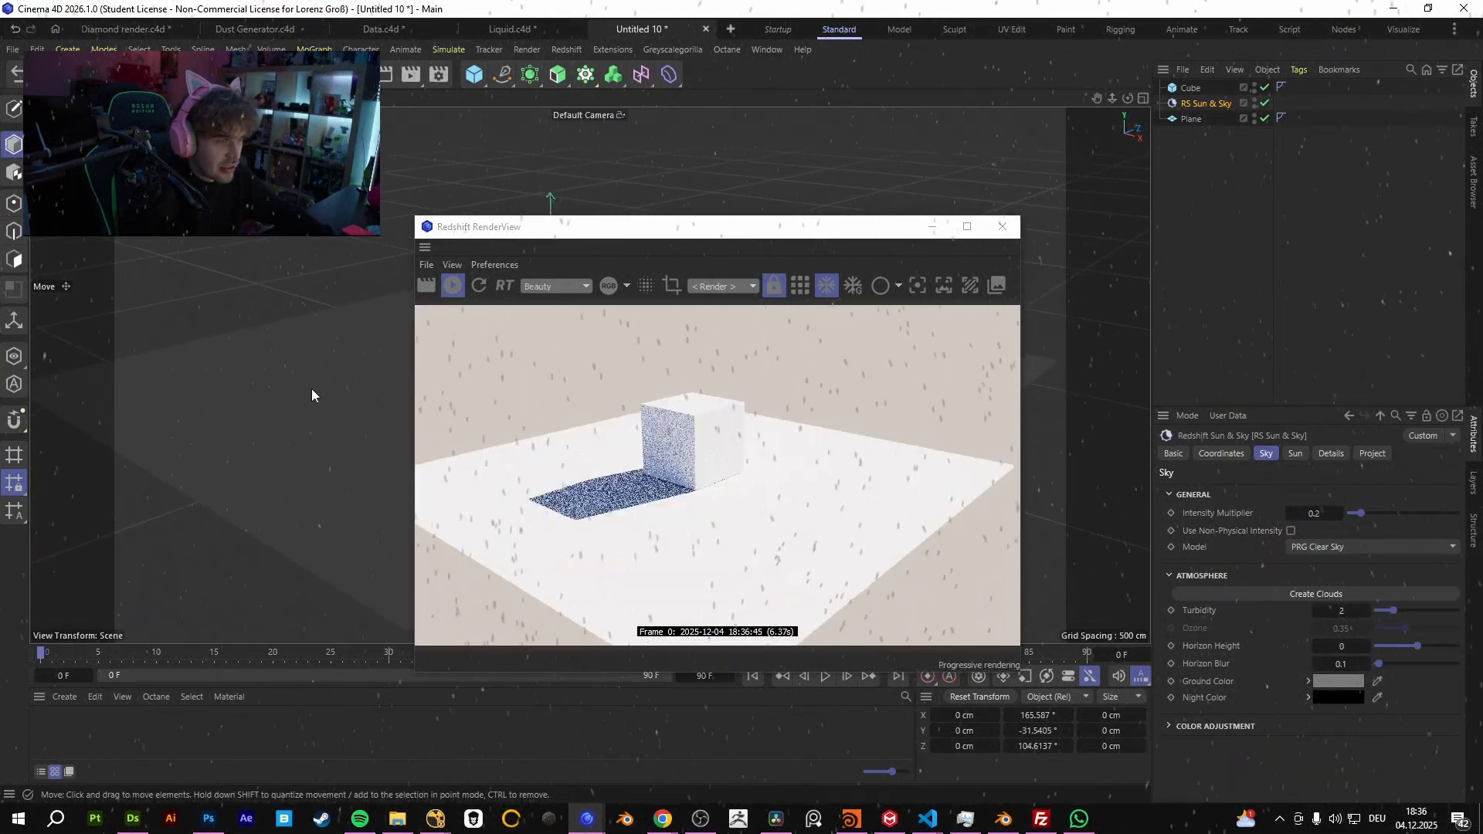
# - Lower the cube slightly to about Y 98 cm so it touches the plane
pyautogui.moveTo(506, 227); pyautogui.dragTo(813, 186)
pyautogui.click(607, 353)
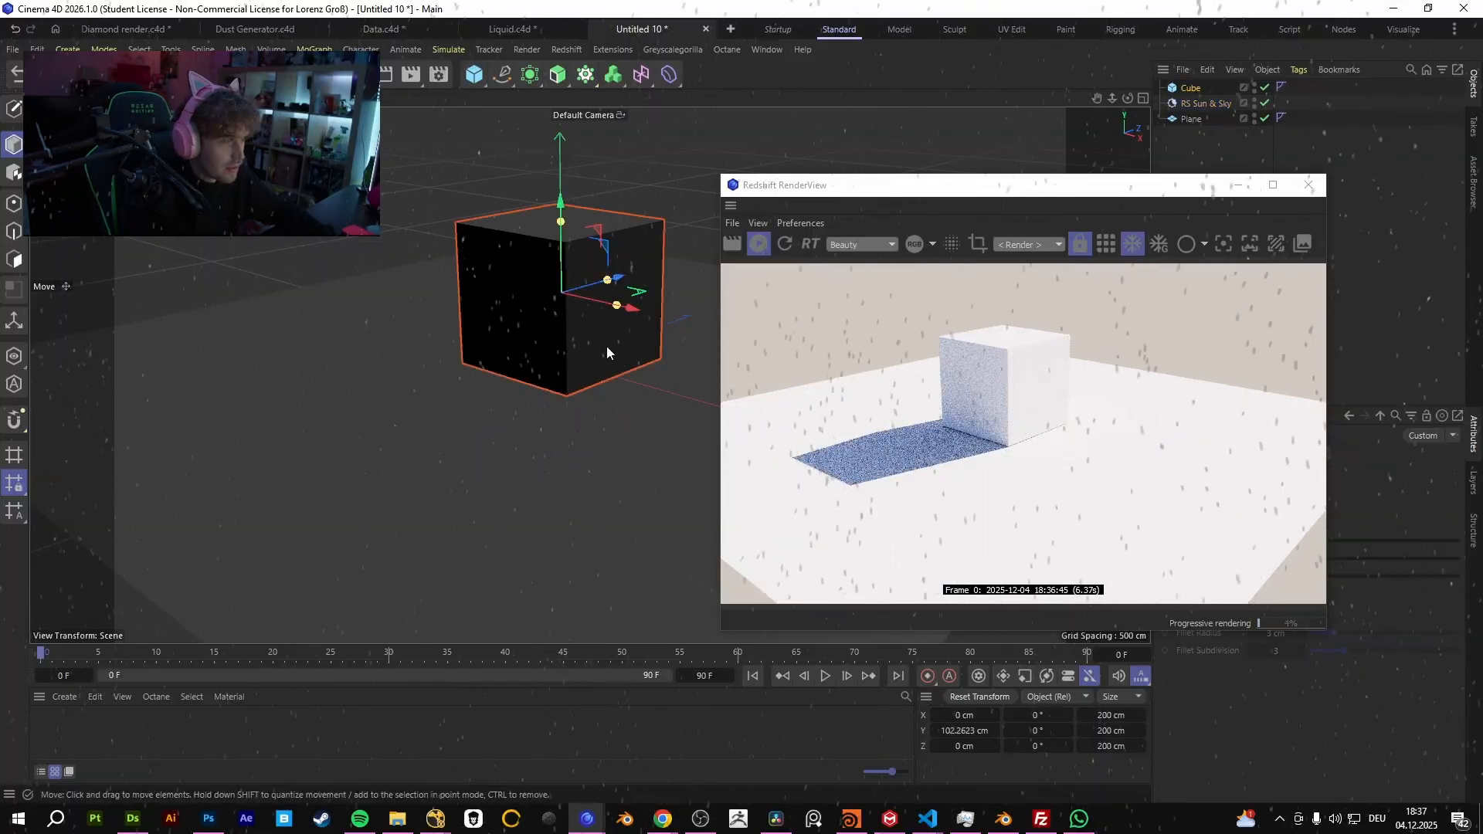
pyautogui.moveTo(563, 248); pyautogui.dragTo(561, 254)
# - Create a new Redshift Standard material
pyautogui.click(74, 699)
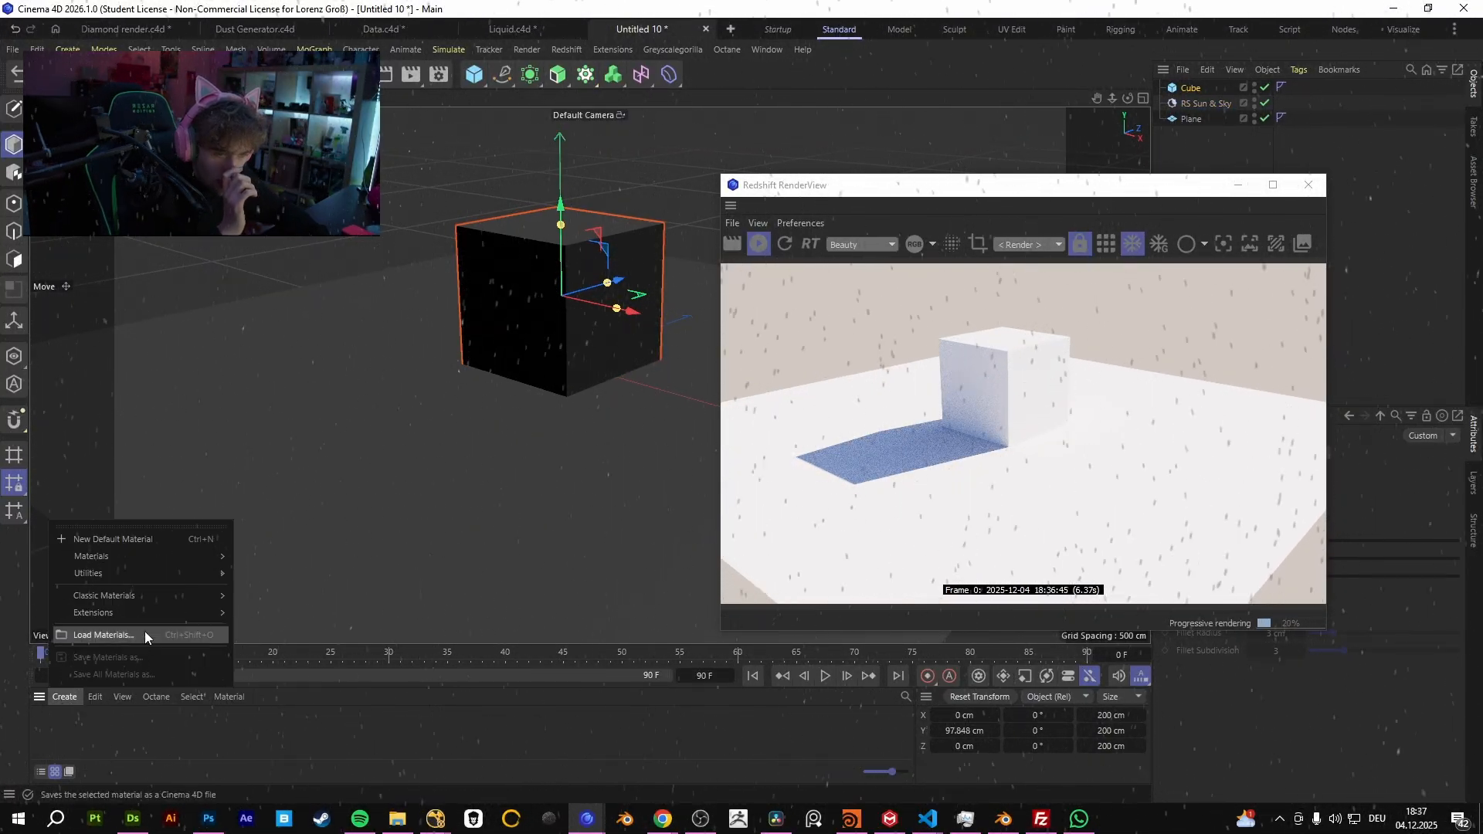
pyautogui.moveTo(182, 555)
pyautogui.click(286, 522)
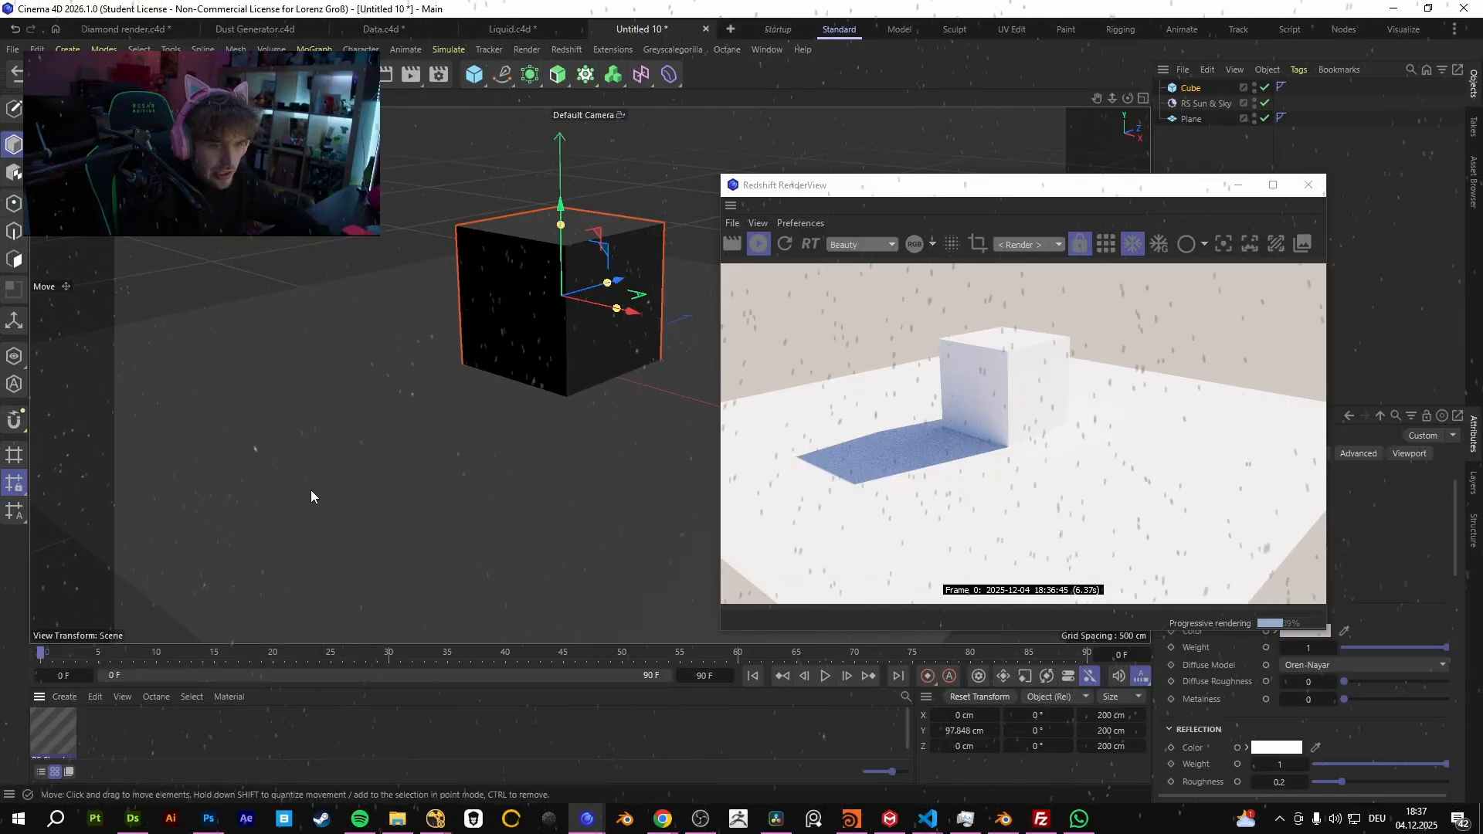
pyautogui.keyDown('alt'); pyautogui.moveTo(164, 660); pyautogui.dragTo(205, 627); pyautogui.keyUp('alt')
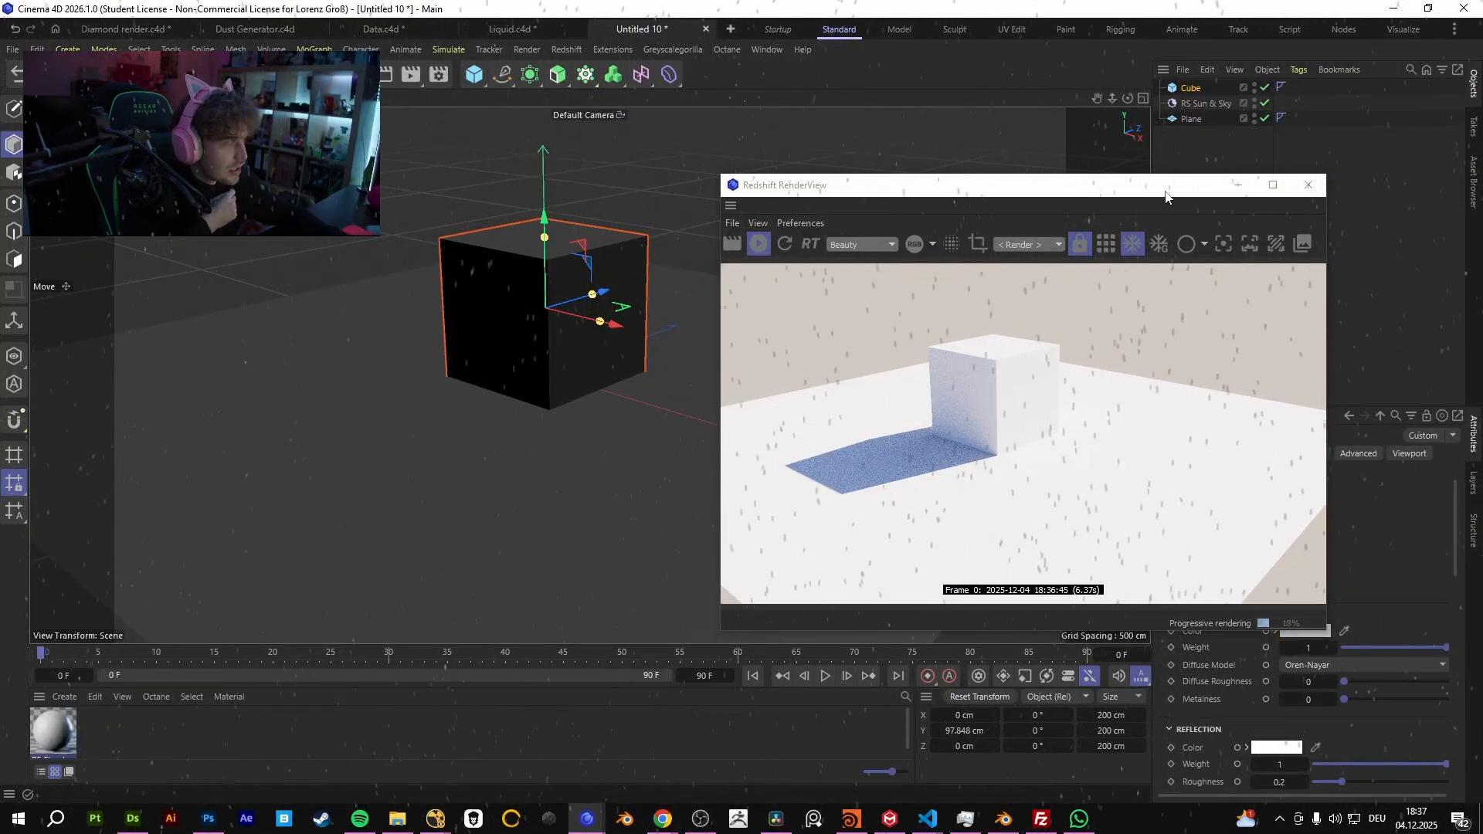
# - Open the Takes manager and look through its Override options
pyautogui.moveTo(1167, 191); pyautogui.dragTo(1046, 194)
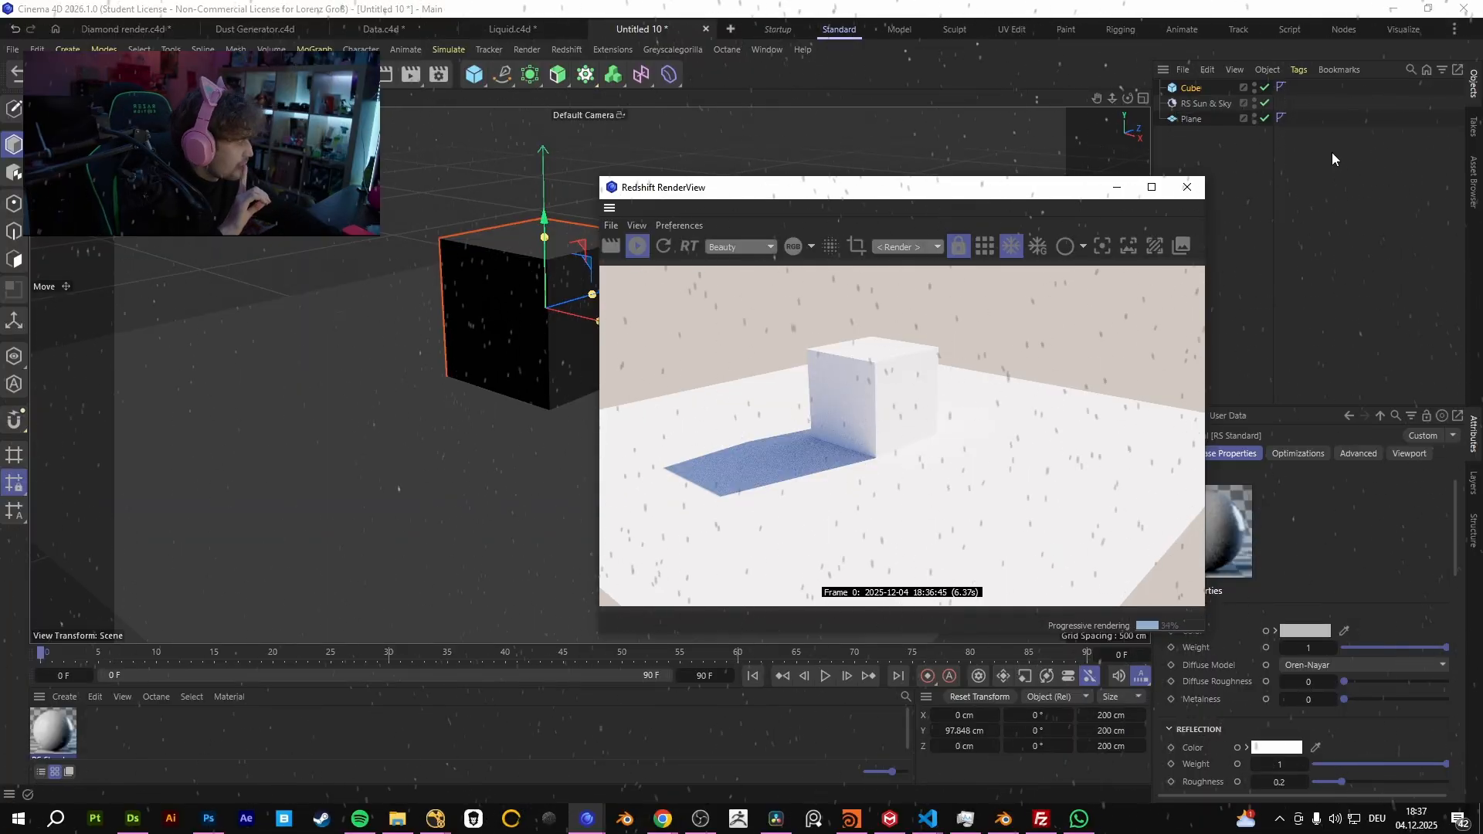
pyautogui.click(1473, 126)
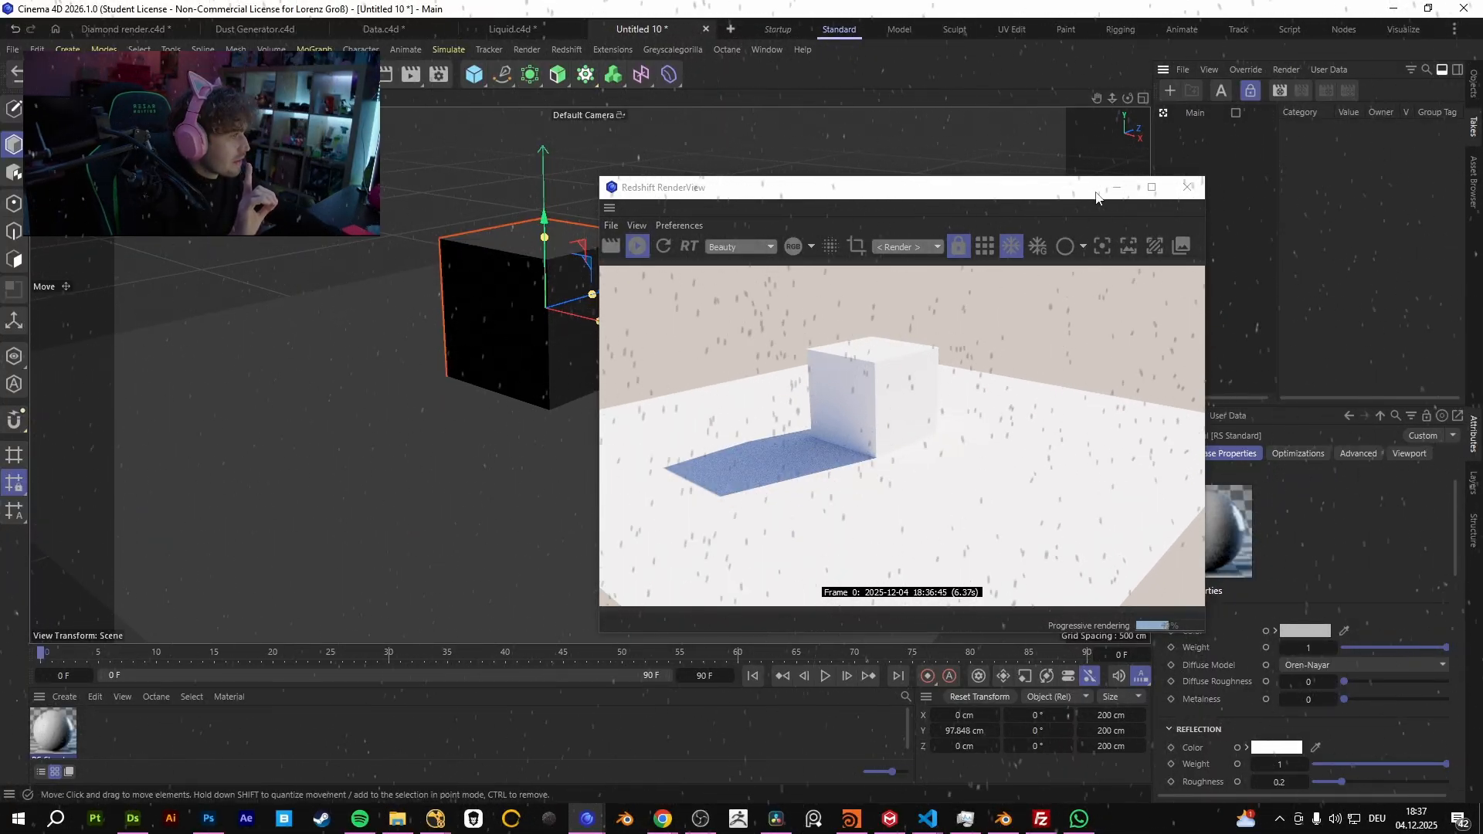
pyautogui.moveTo(1096, 193); pyautogui.dragTo(893, 176)
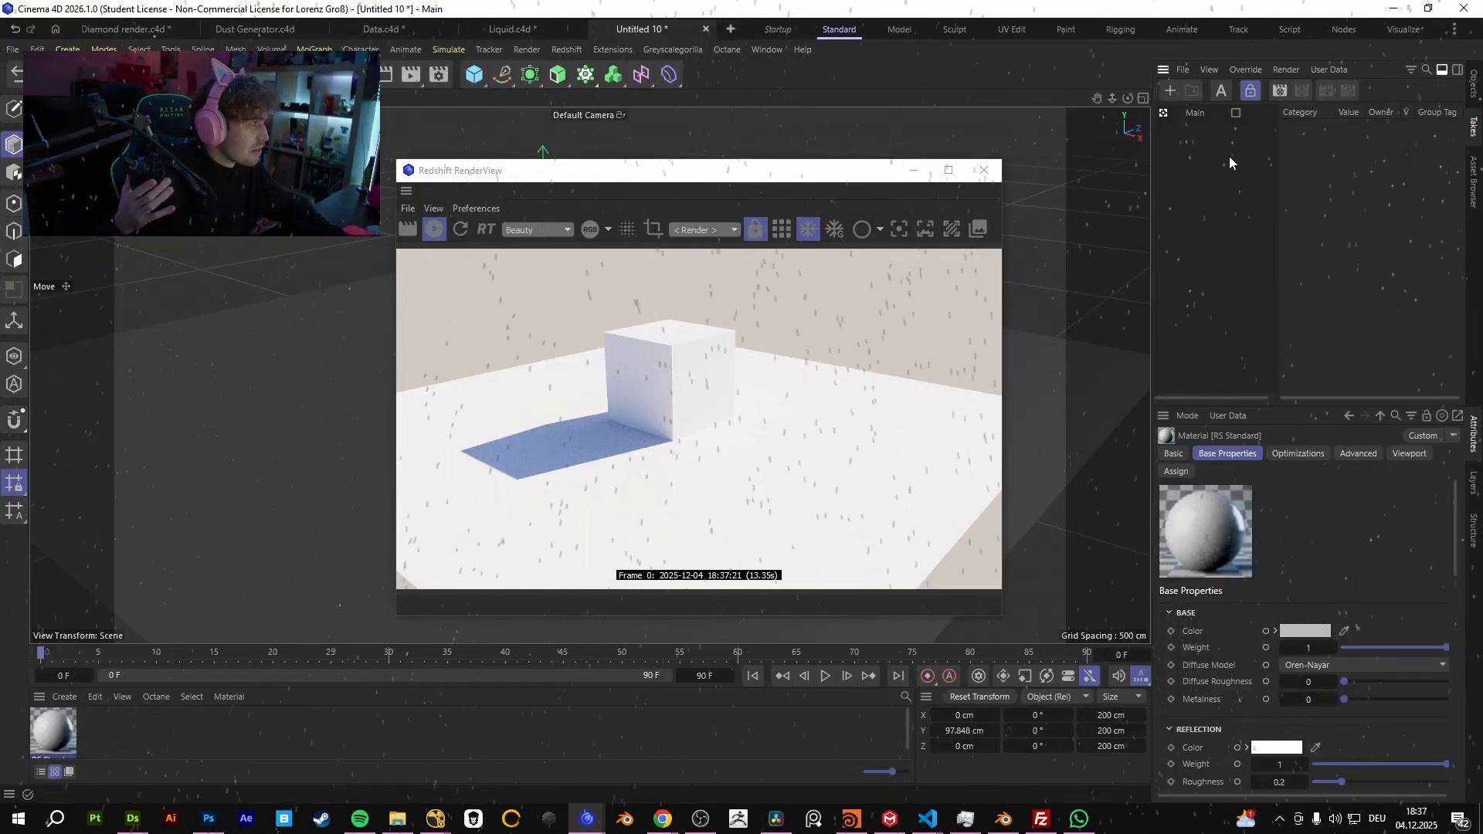
pyautogui.click(1251, 70)
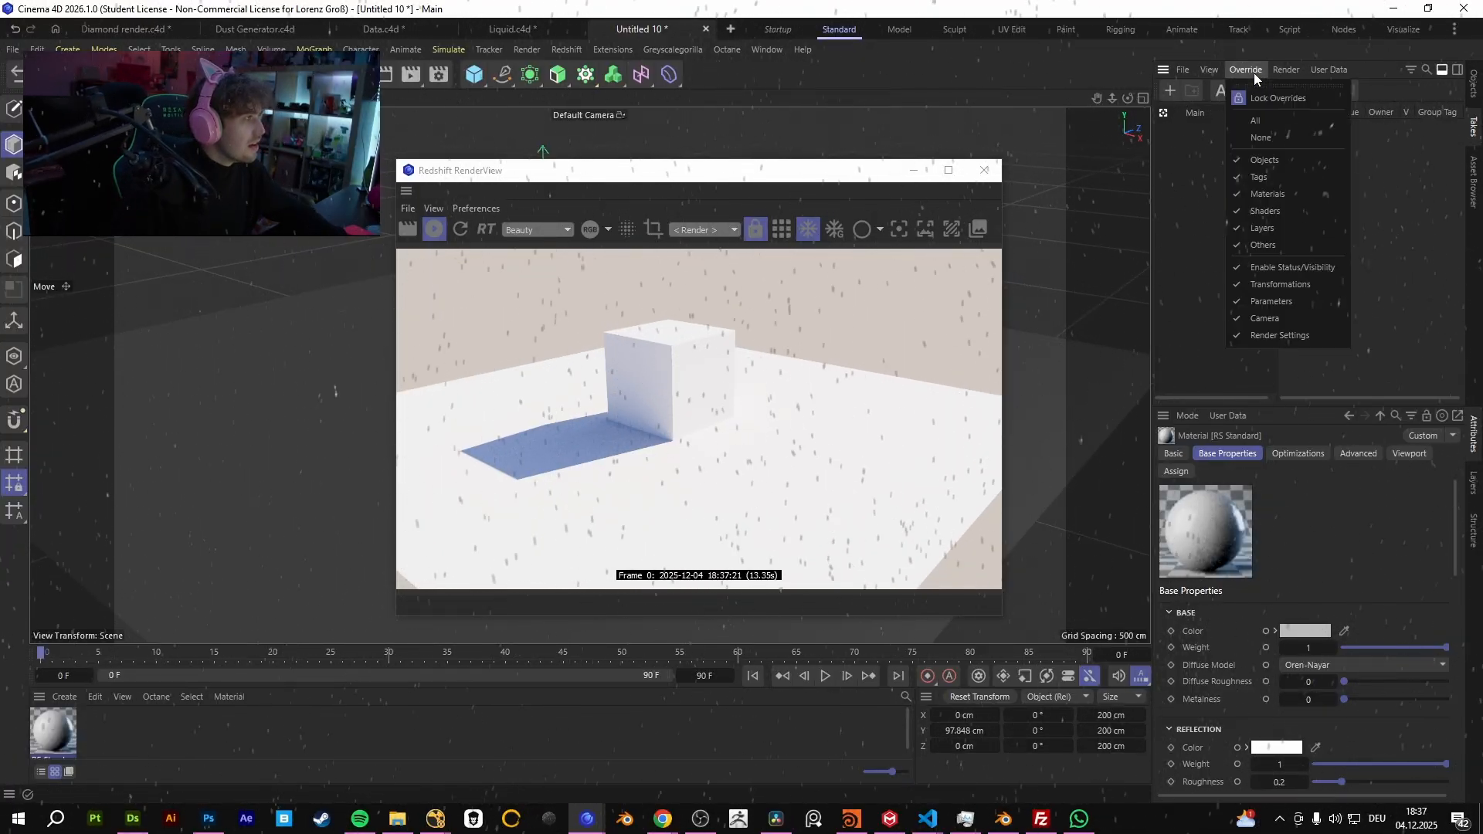
pyautogui.click(1188, 69)
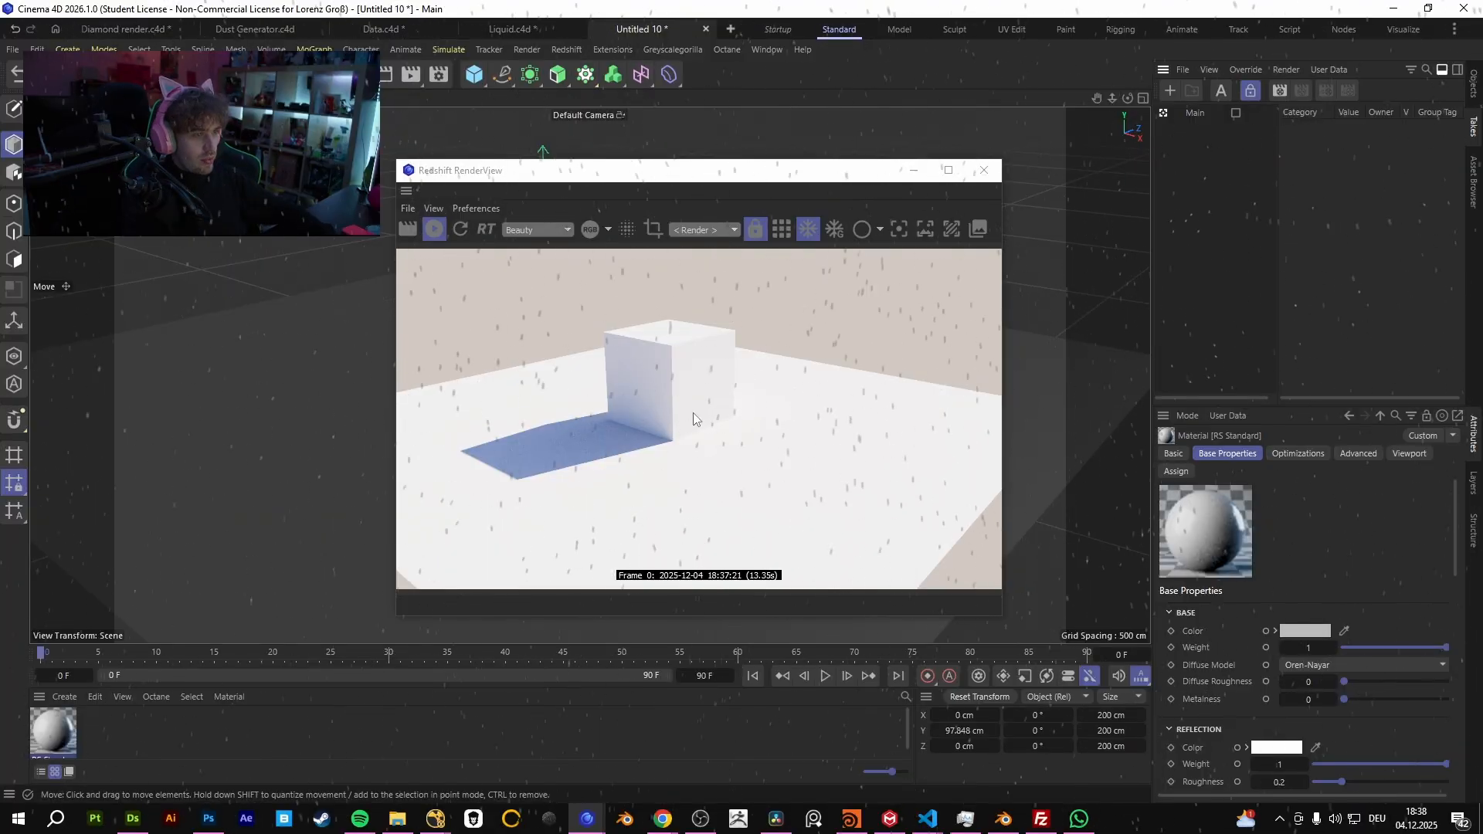
# - Open the RS Standard material in the Node Editor and move its Standard Material node farther from the Output node
pyautogui.moveTo(577, 177); pyautogui.dragTo(918, 166)
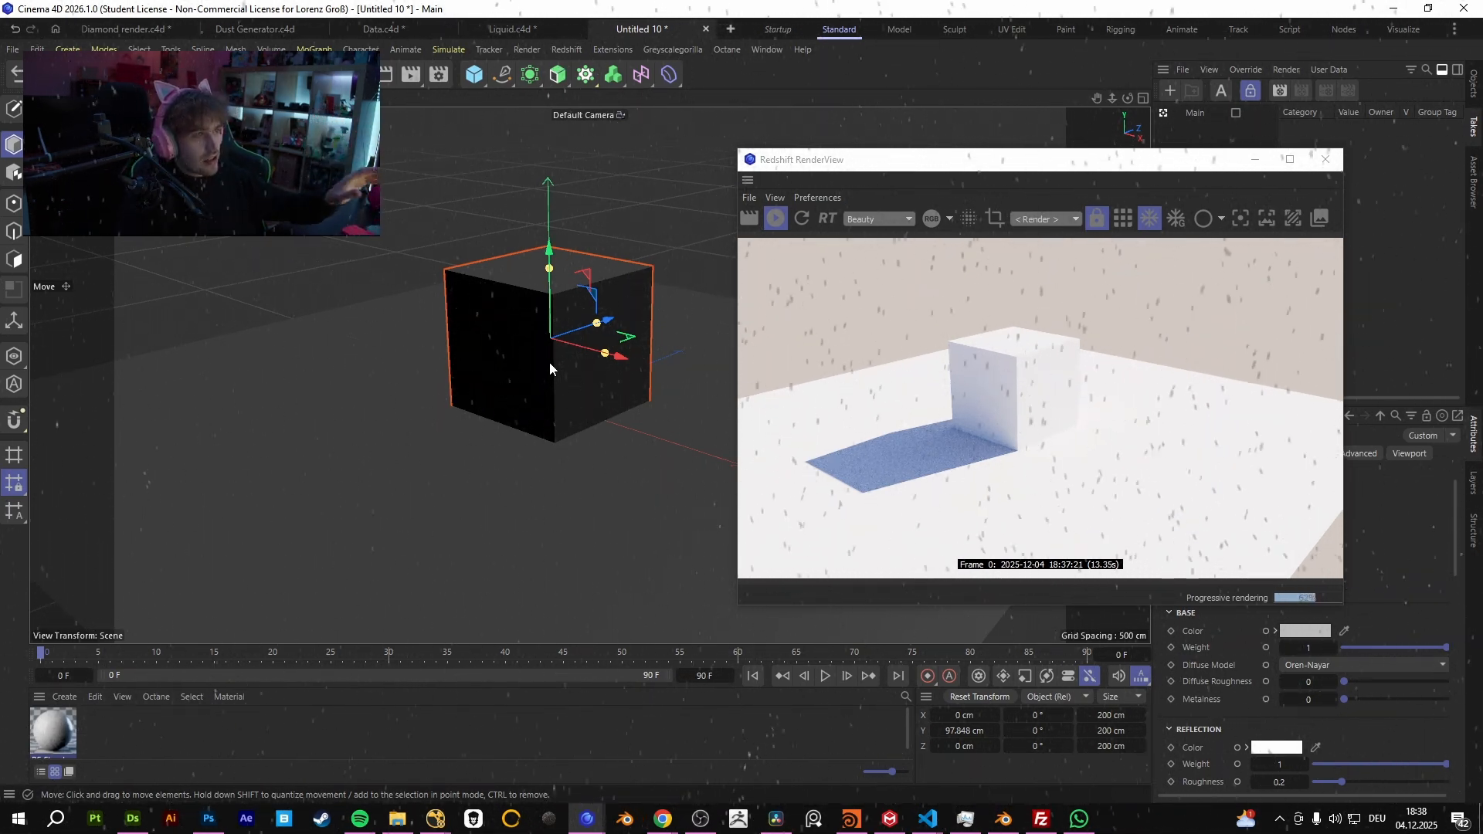
pyautogui.keyDown('alt'); pyautogui.moveTo(550, 363); pyautogui.dragTo(530, 372, button='middle'); pyautogui.keyUp('alt')
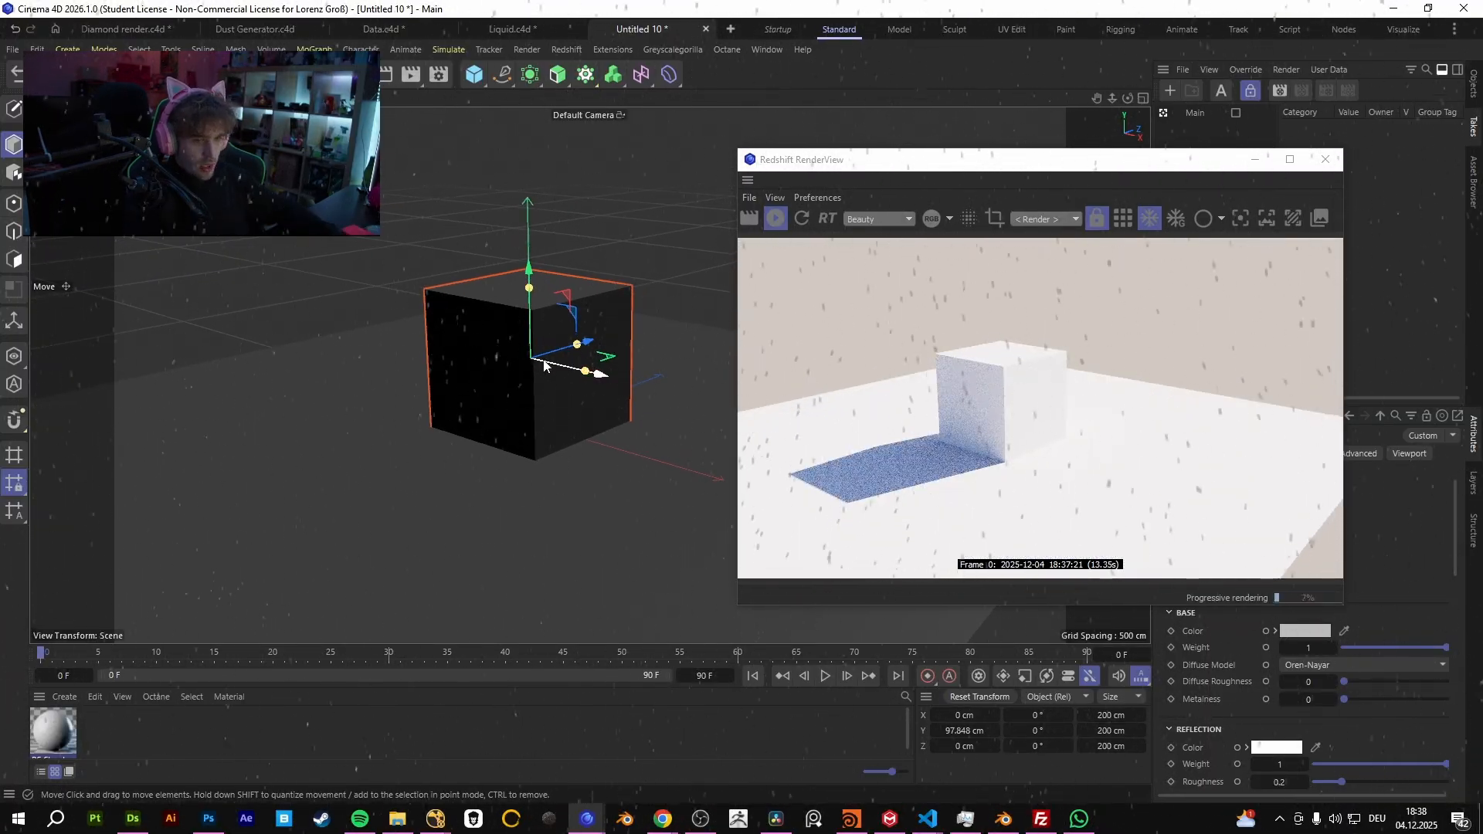
pyautogui.doubleClick(56, 730)
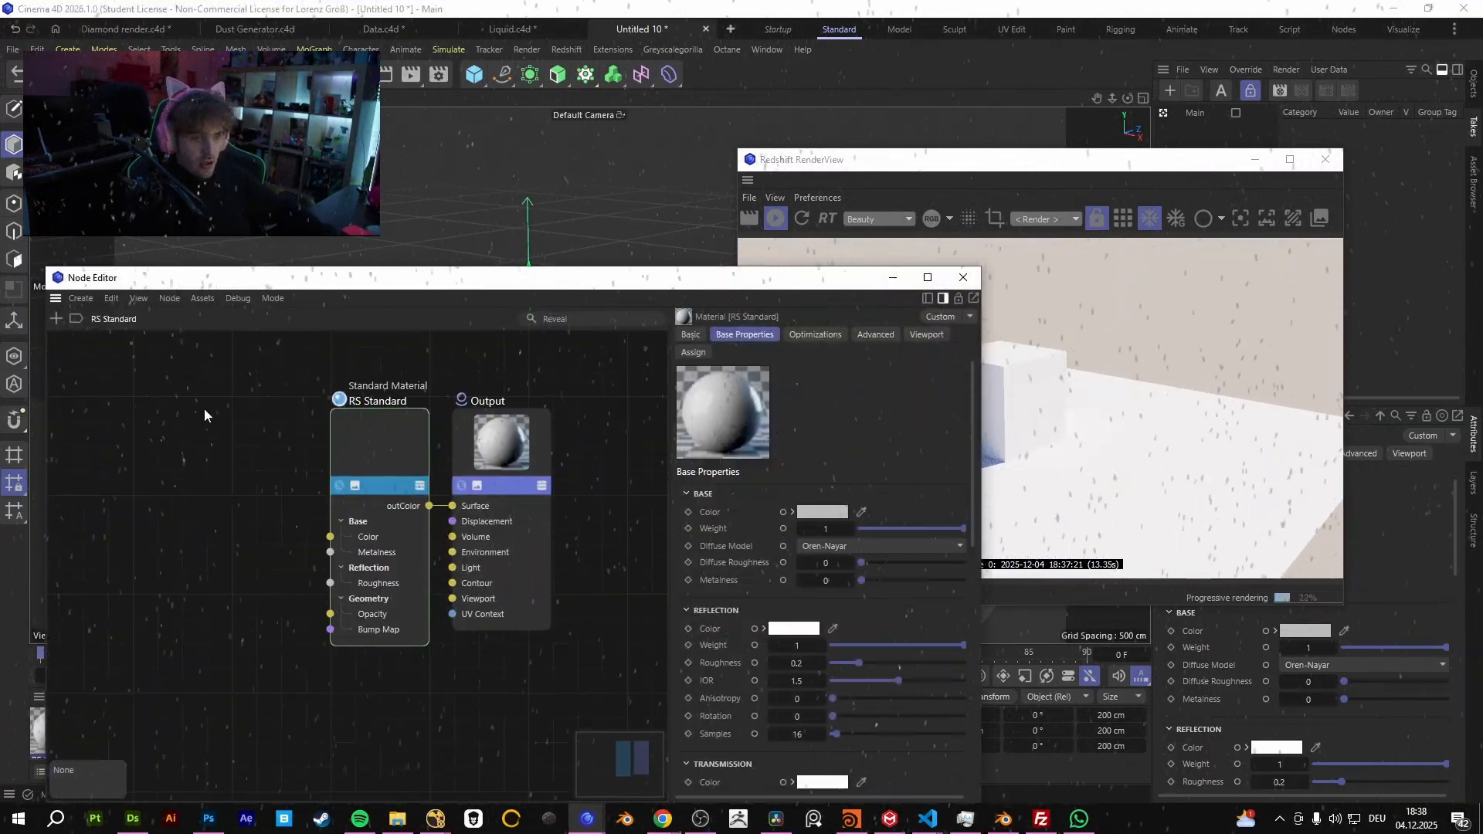
pyautogui.rightClick(206, 409)
pyautogui.moveTo(270, 467)
pyautogui.click(39, 527)
pyautogui.keyDown('alt'); pyautogui.moveTo(252, 626); pyautogui.dragTo(310, 574, button='middle'); pyautogui.keyUp('alt')
pyautogui.moveTo(457, 403); pyautogui.dragTo(339, 338)
# - Search the node assets for UV and add a UV Context Projection node to the material
pyautogui.rightClick(385, 607)
pyautogui.write('u')
pyautogui.press('Escape')
pyautogui.click(54, 317)
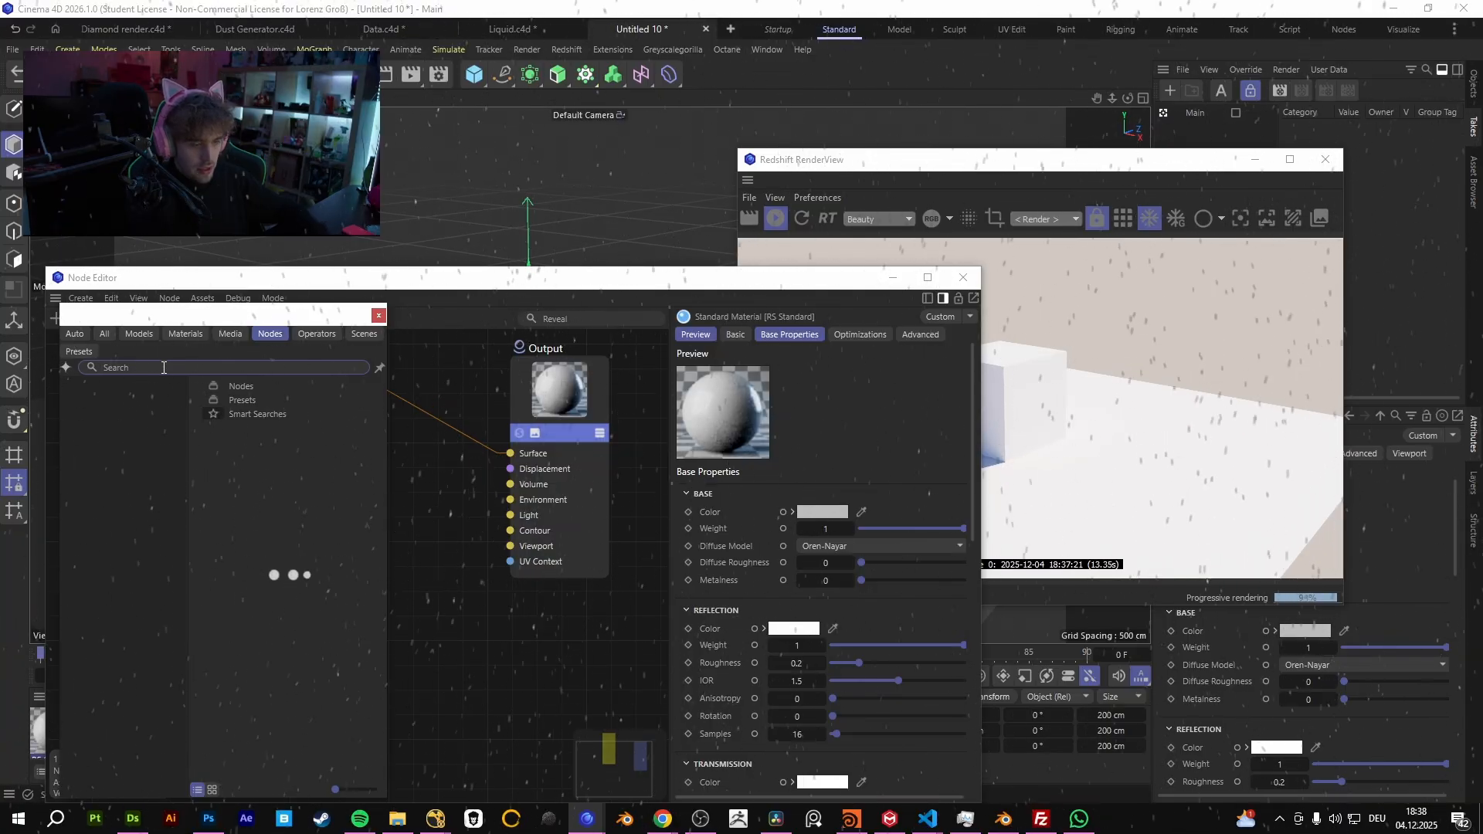
pyautogui.write('UV')
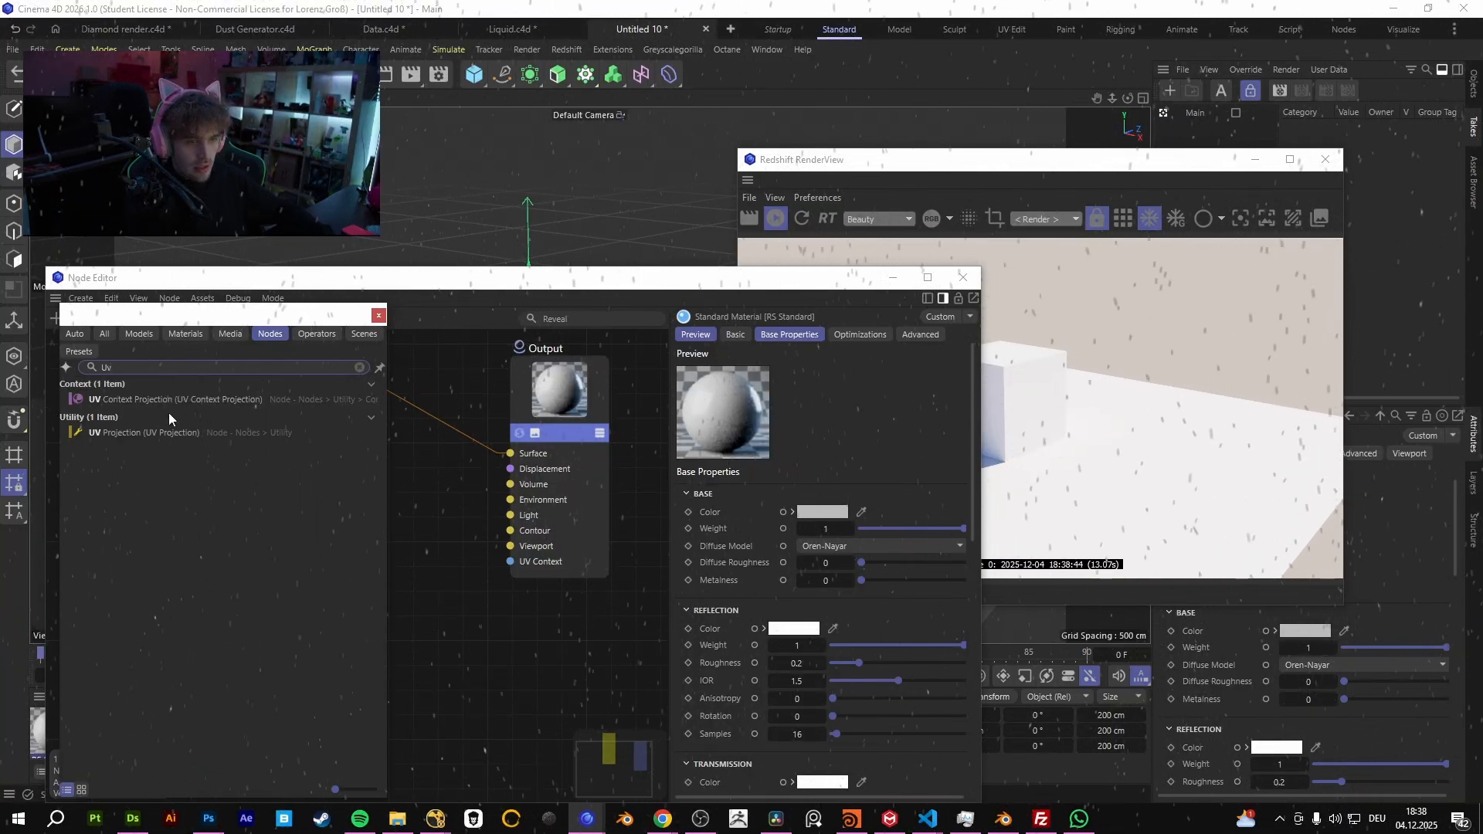
pyautogui.doubleClick(149, 401)
# - Connect the UV Context Projection node to the Output node's UV Context input and look through its Projection options
pyautogui.moveTo(380, 639); pyautogui.dragTo(511, 561)
pyautogui.click(799, 395)
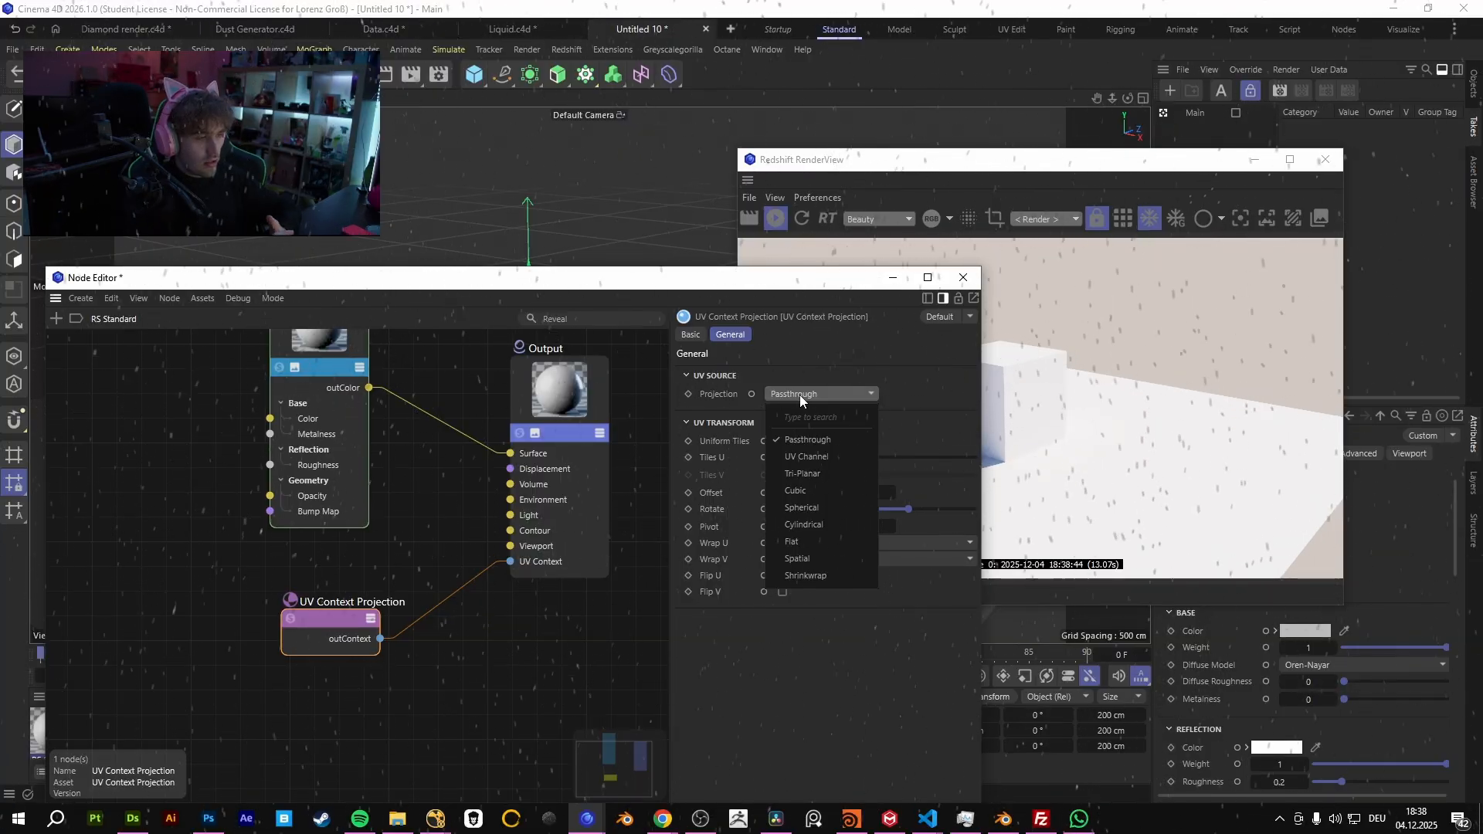
pyautogui.click(716, 481)
pyautogui.moveTo(302, 546); pyautogui.dragTo(408, 556, button='middle')
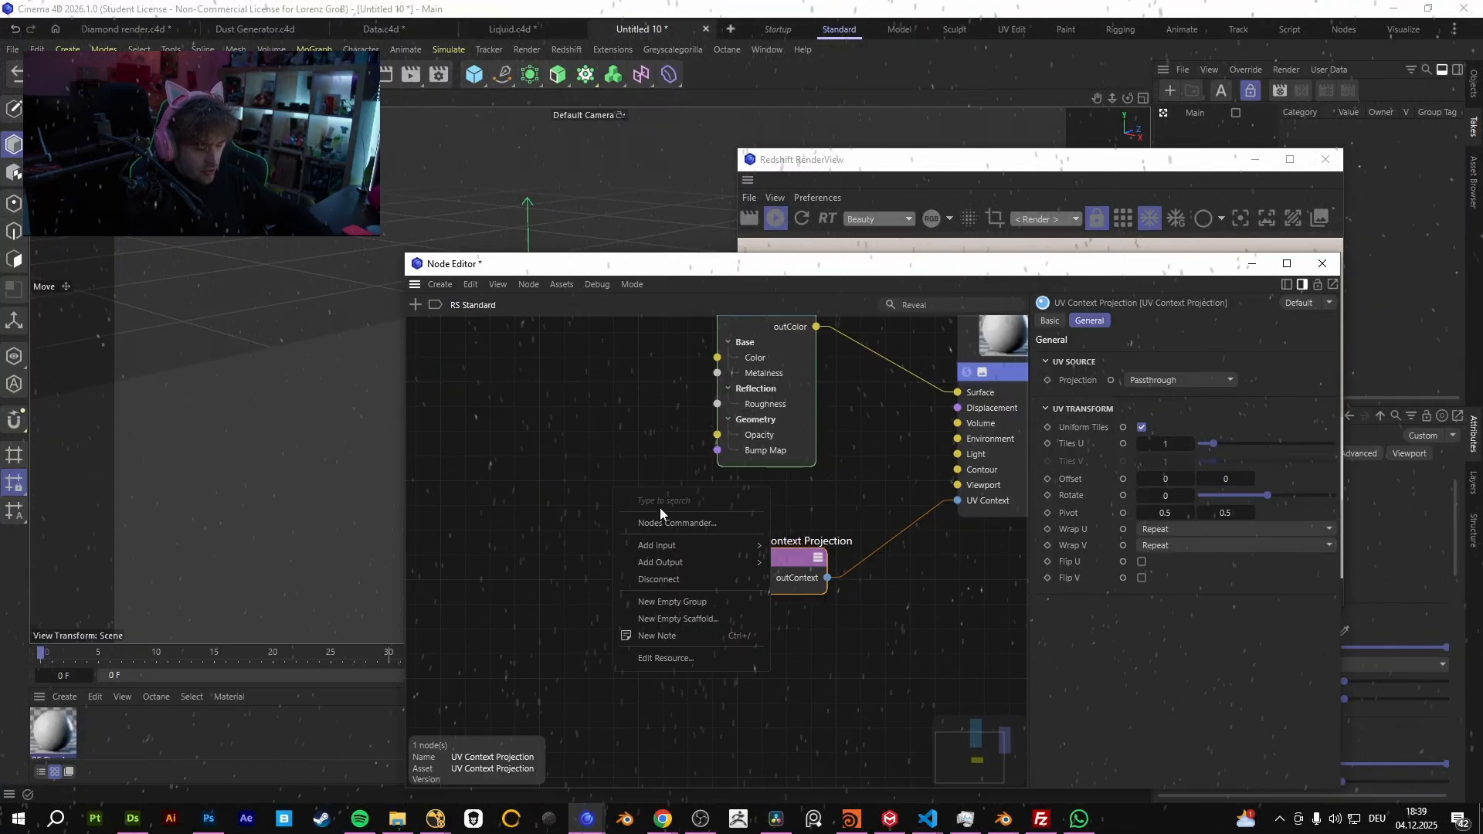
pyautogui.press('Escape')
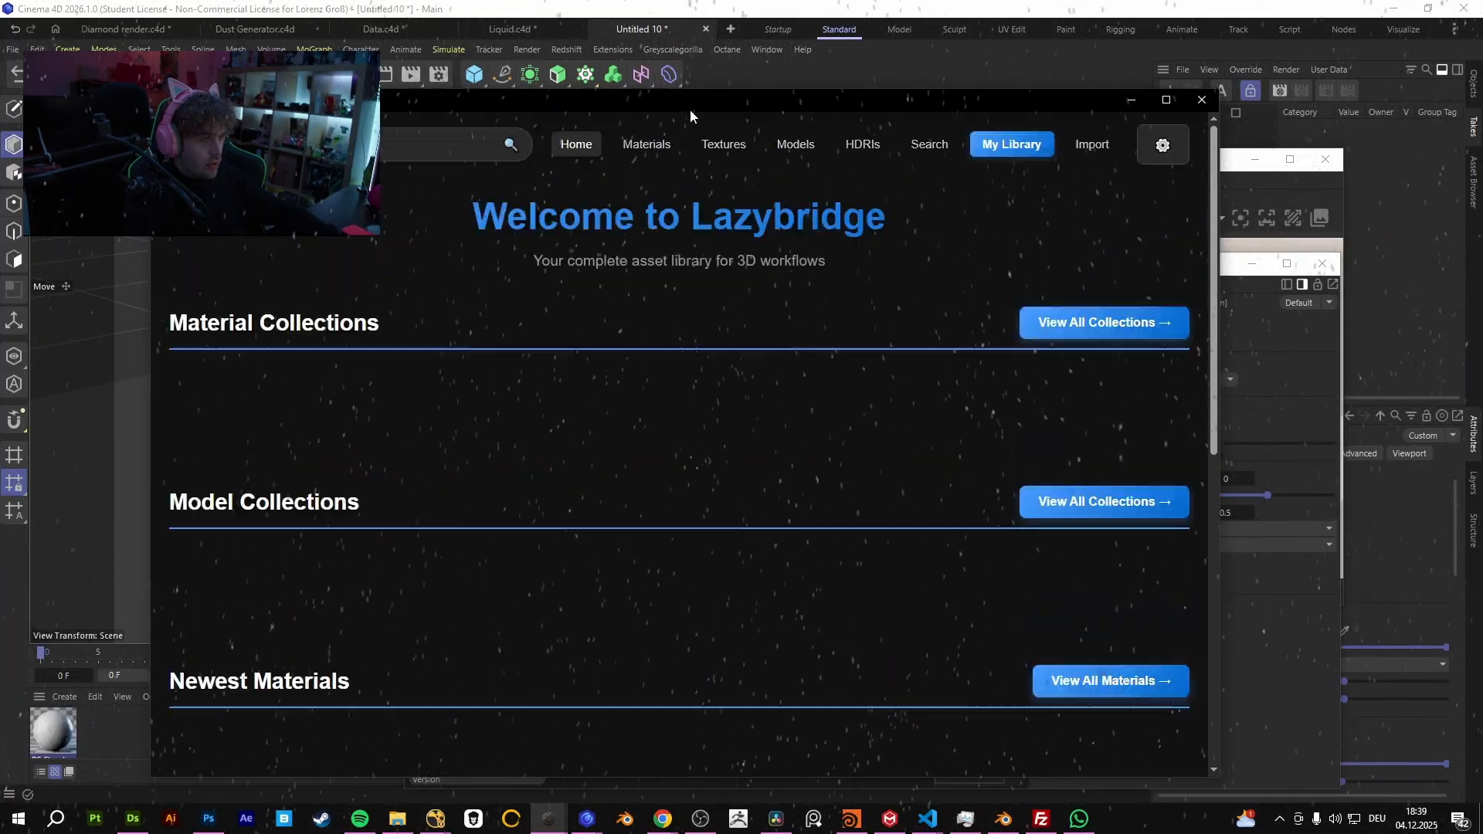
# - Switch to Lazybridge, open its Materials library and browse the newest and most downloaded materials
pyautogui.click(642, 170)
pyautogui.scroll(-8, 781, 430)
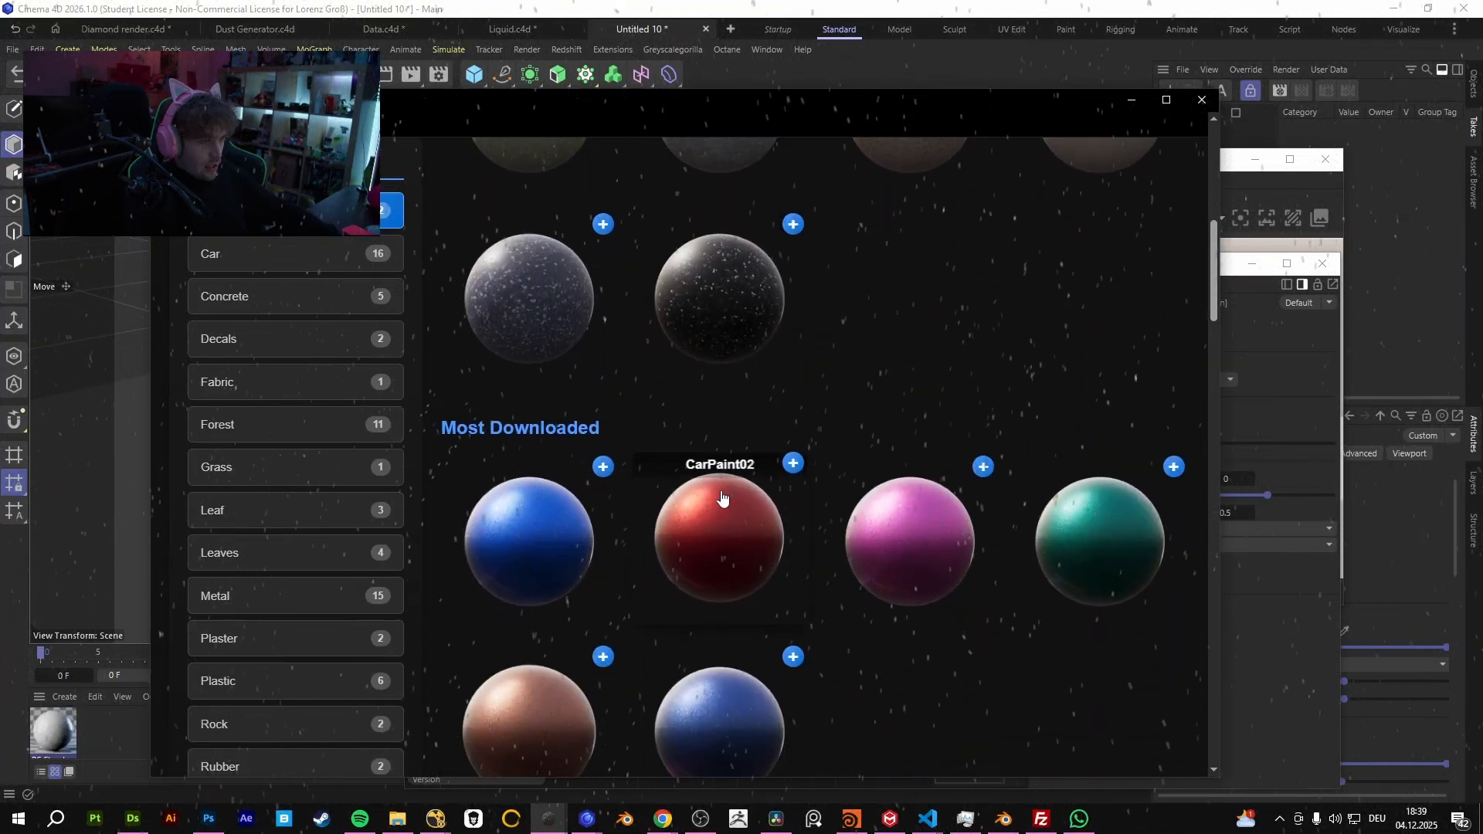
pyautogui.scroll(2, 753, 440)
pyautogui.scroll(6, 977, 373)
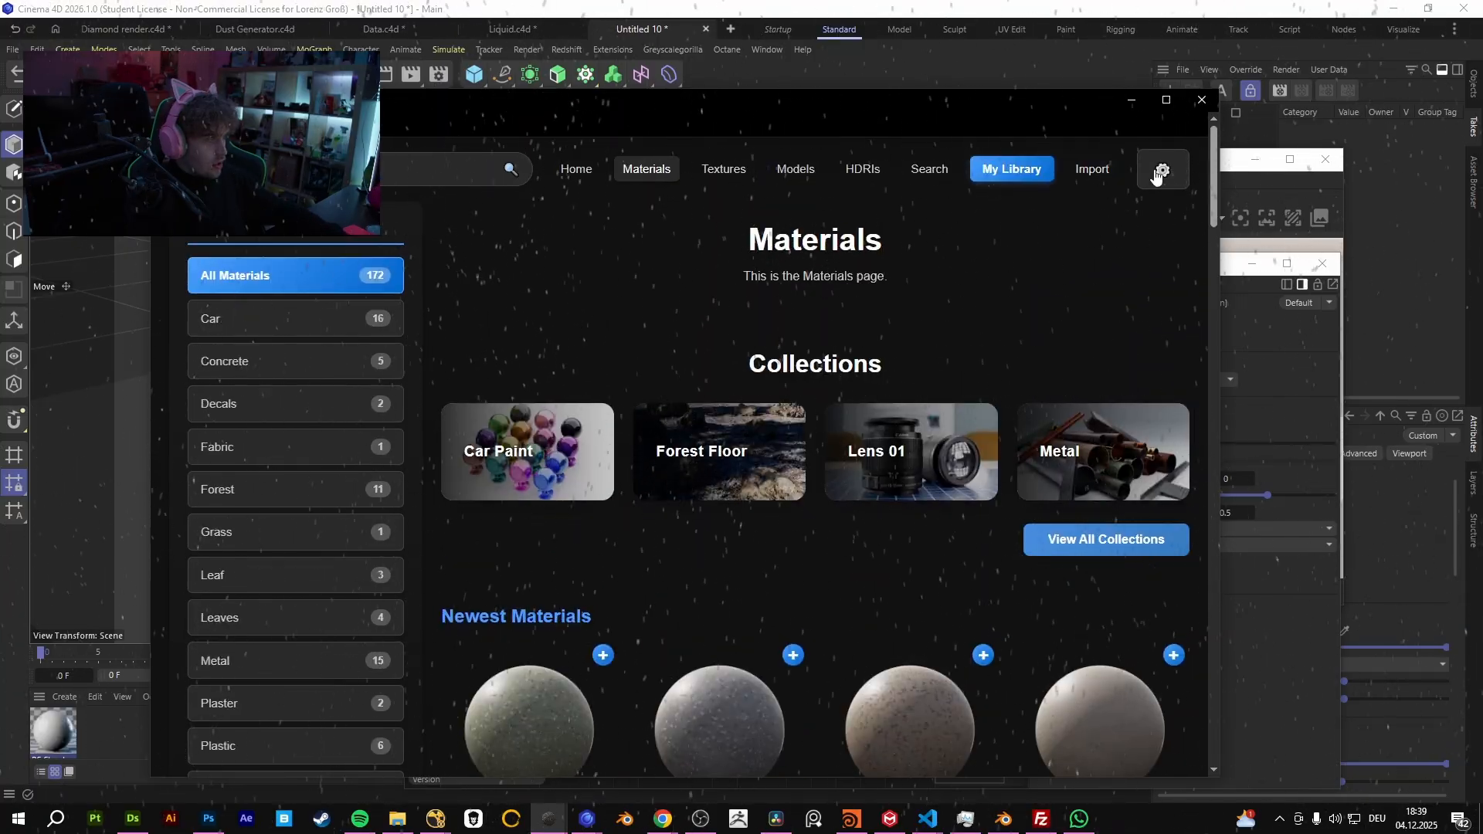
# - Save the Lazybridge settings with port 8001 and import the Gray_terrazzo03 material into Cinema 4D
pyautogui.click(1158, 169)
pyautogui.scroll(-4, 787, 394)
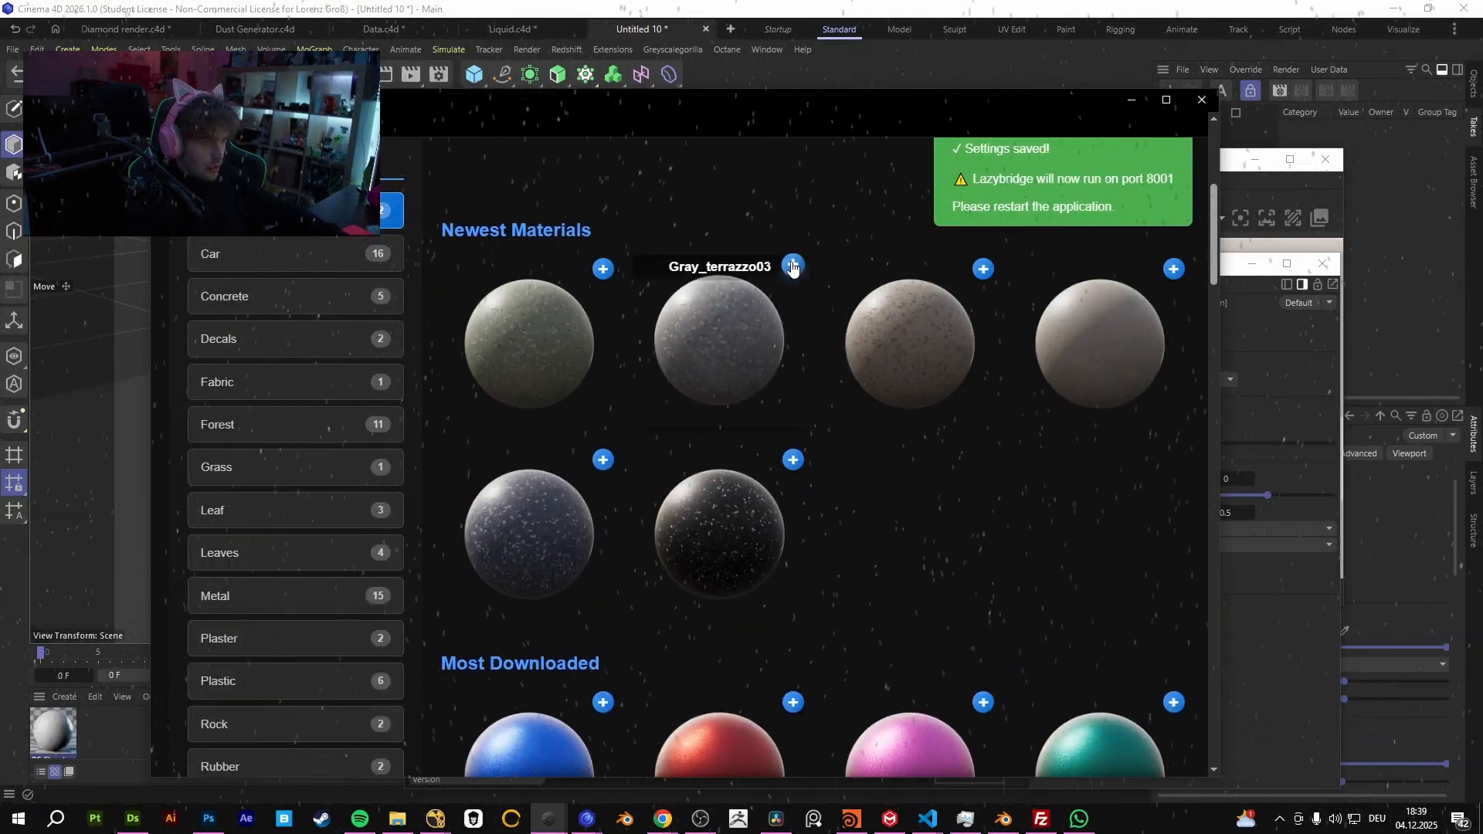
pyautogui.click(794, 270)
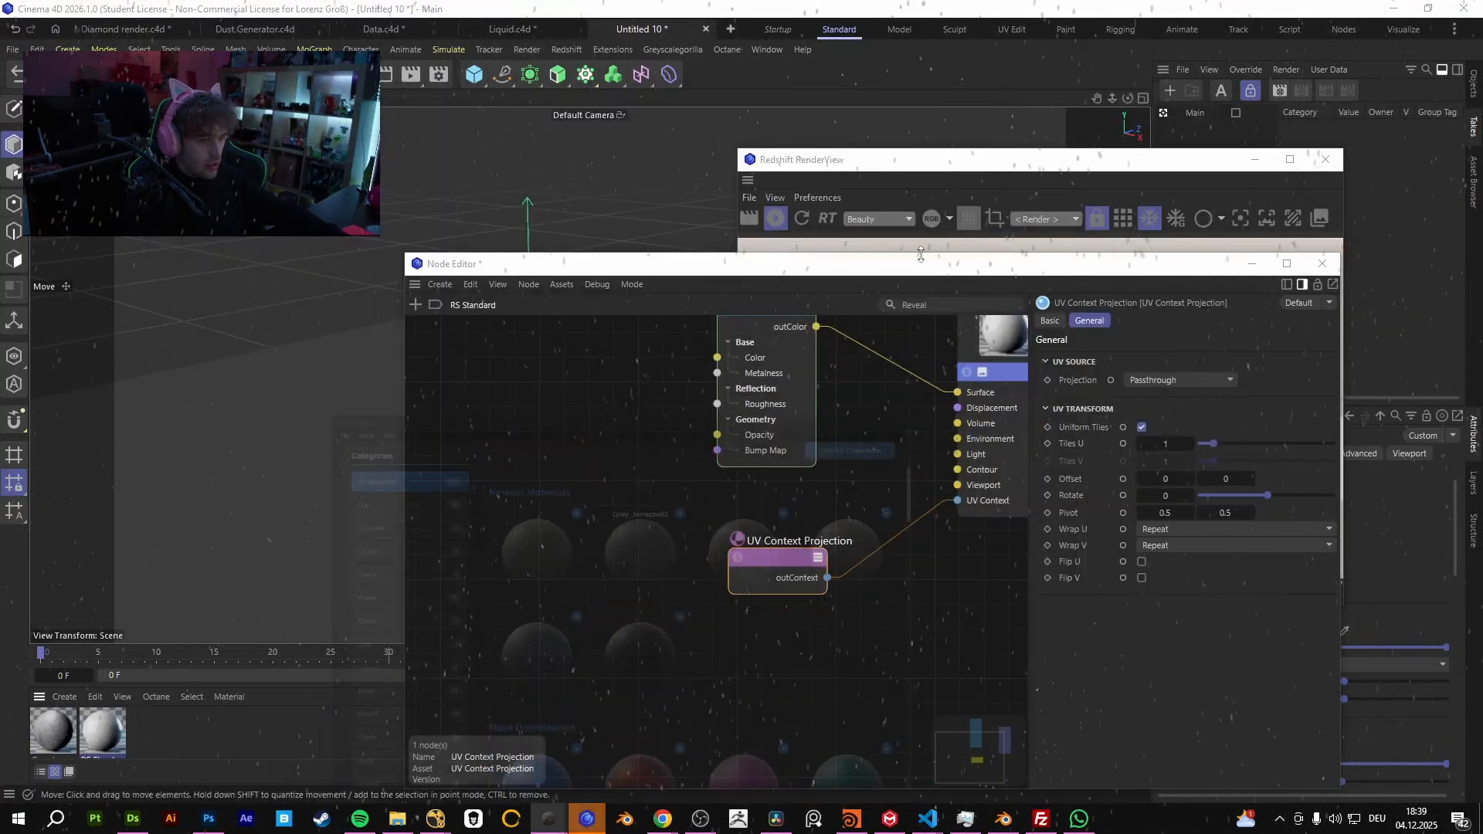
# - Apply the Gray_terrazzo03 material to the plane and close the Node Editor
pyautogui.moveTo(42, 746); pyautogui.dragTo(389, 471)
pyautogui.click(1322, 263)
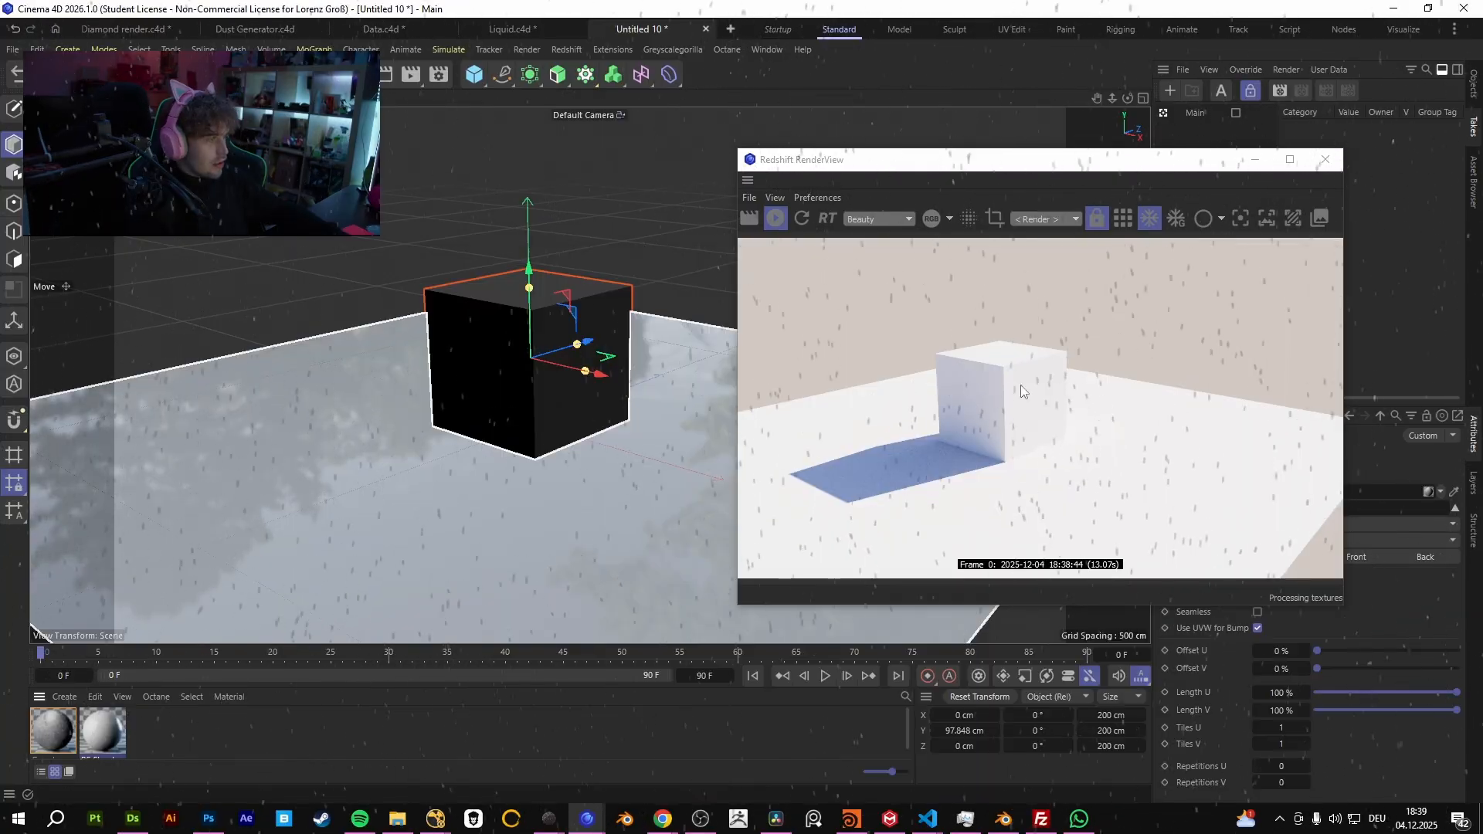
pyautogui.keyDown('alt'); pyautogui.moveTo(540, 465); pyautogui.dragTo(539, 434, button='middle'); pyautogui.keyUp('alt')
pyautogui.keyDown('alt'); pyautogui.moveTo(539, 435); pyautogui.dragTo(533, 483); pyautogui.keyUp('alt')
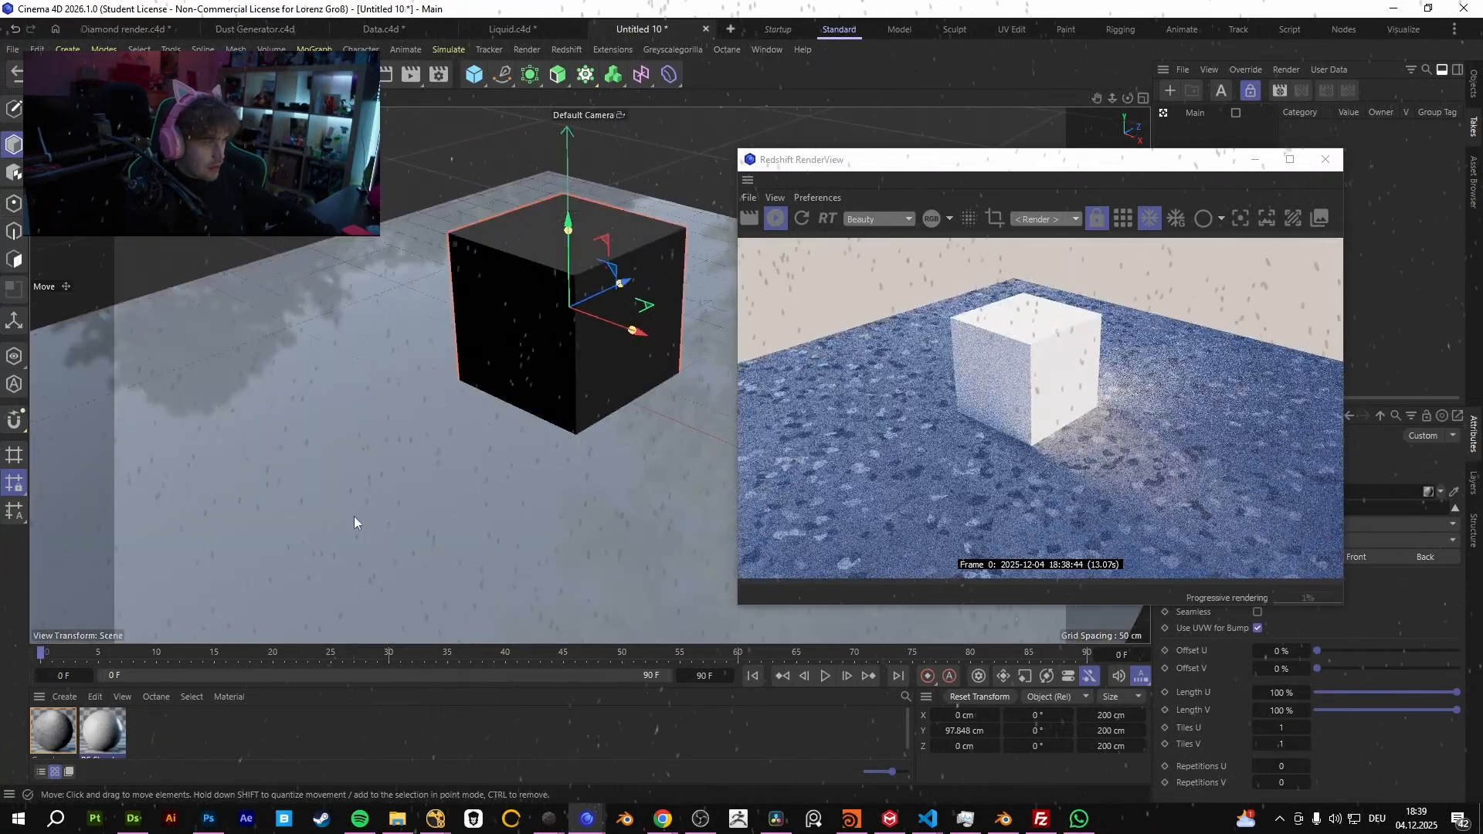
# - Open the Gray_terrazzo03 material in the Node Editor and select the plane's material tag in the Object Manager
pyautogui.doubleClick(53, 729)
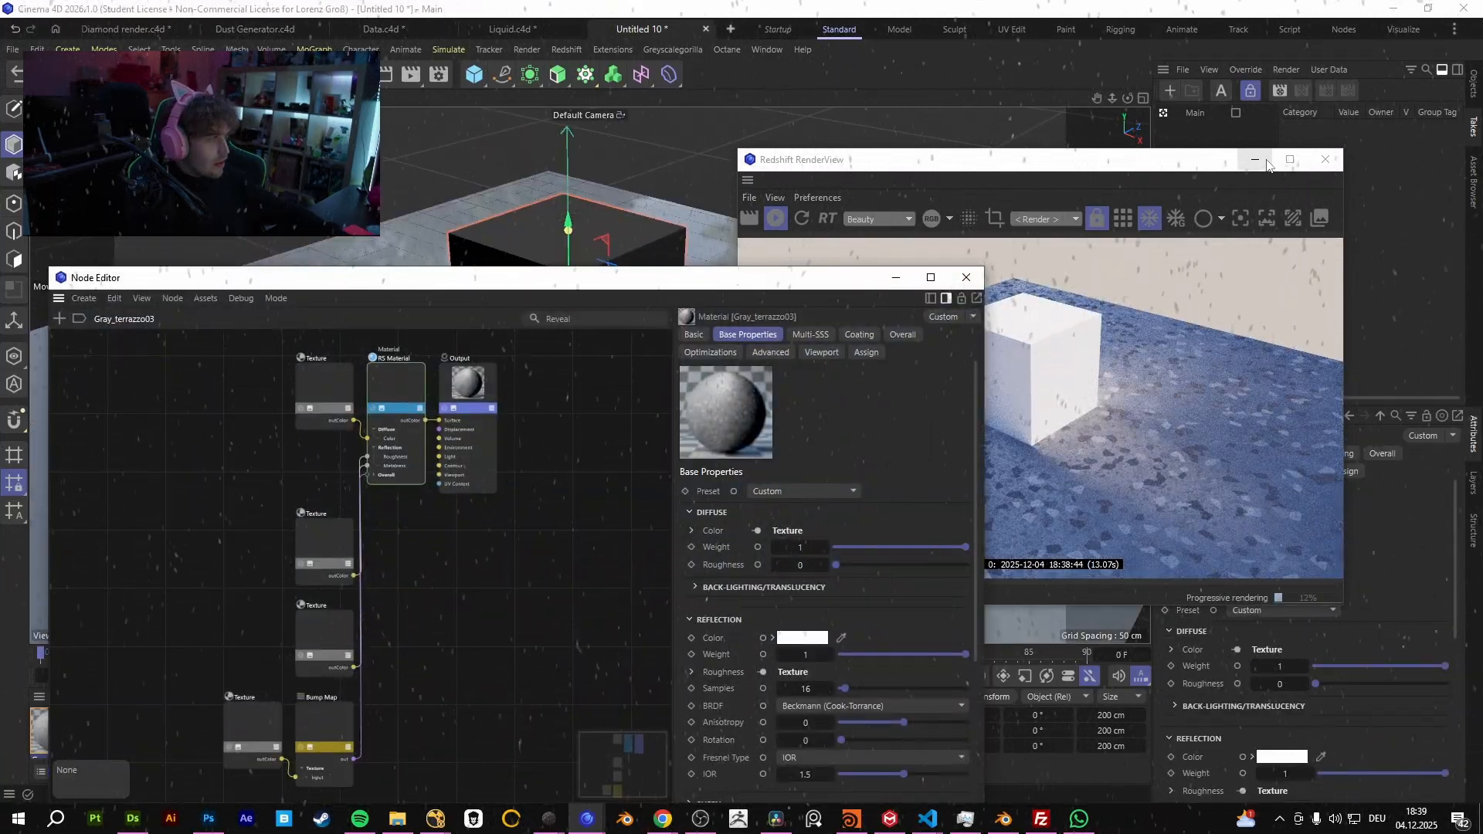
pyautogui.click(1255, 159)
pyautogui.click(1473, 81)
pyautogui.click(1297, 117)
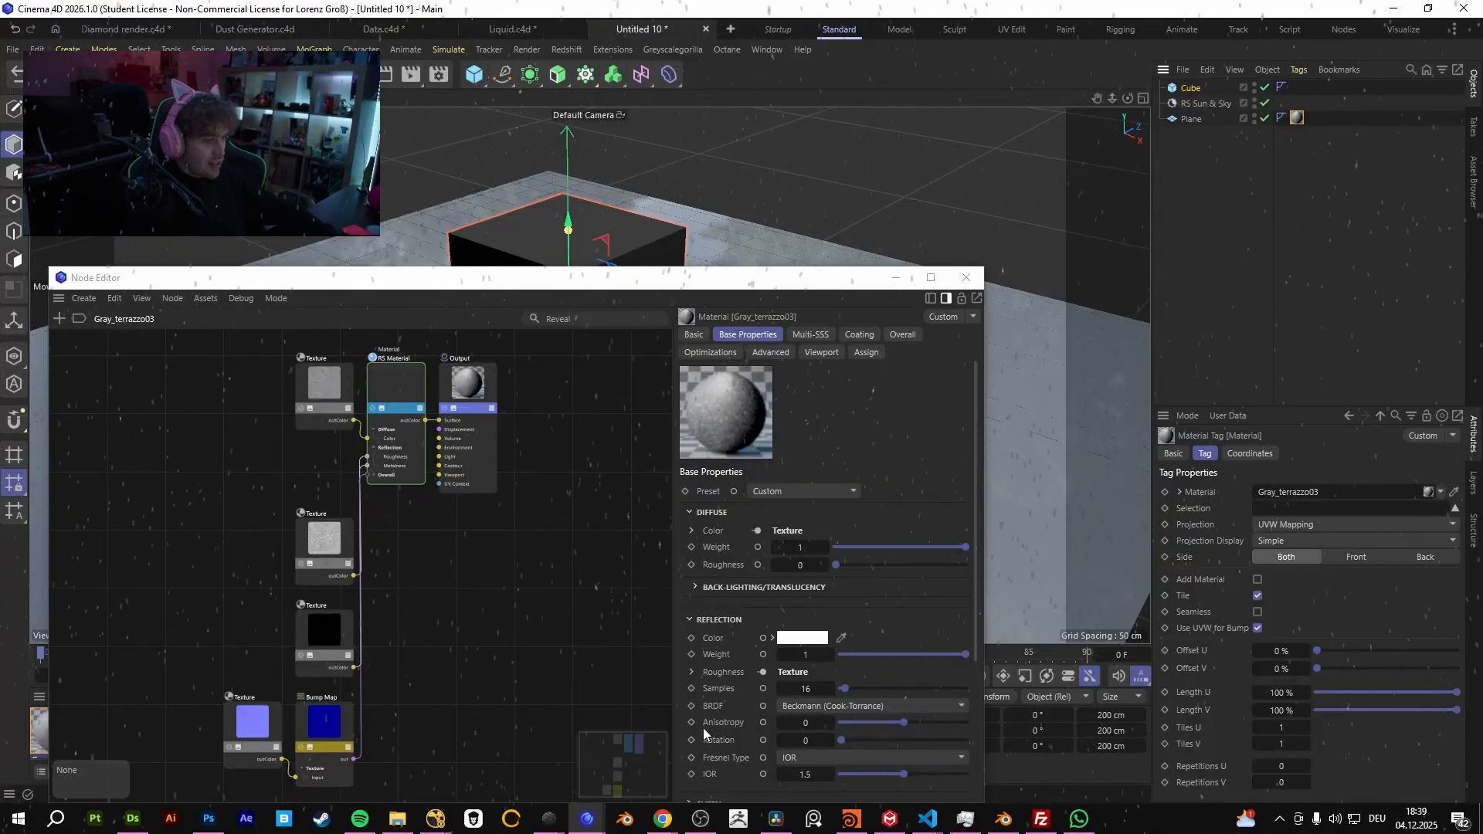
# - Restore the Redshift RenderView and move it away from the material tag's attributes
pyautogui.click(601, 809)
pyautogui.click(690, 730)
pyautogui.moveTo(1109, 168); pyautogui.dragTo(874, 105)
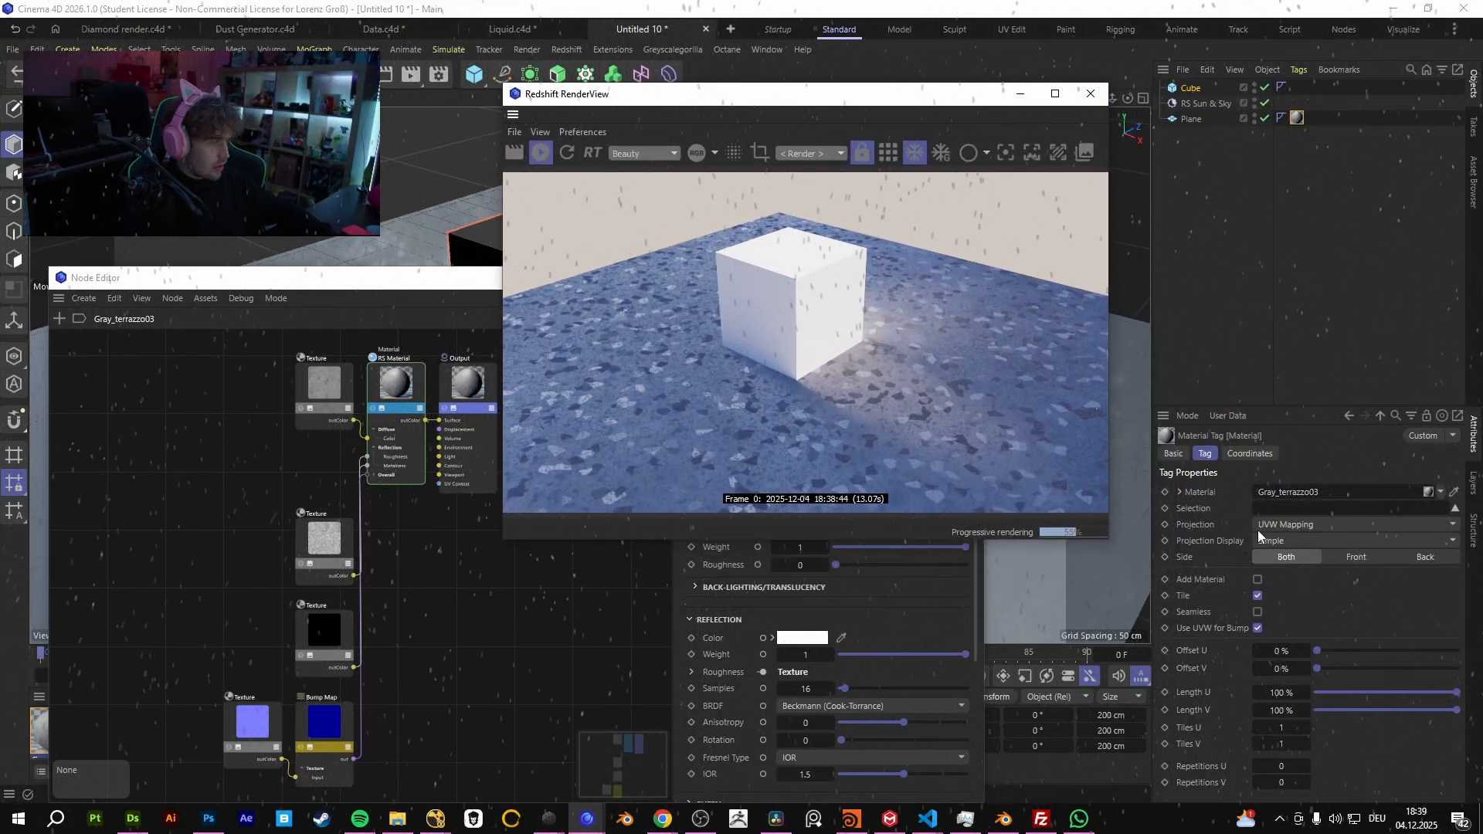
pyautogui.click(575, 623)
pyautogui.scroll(5, 526, 480)
pyautogui.moveTo(453, 523); pyautogui.dragTo(594, 424, button='middle')
pyautogui.rightClick(542, 573)
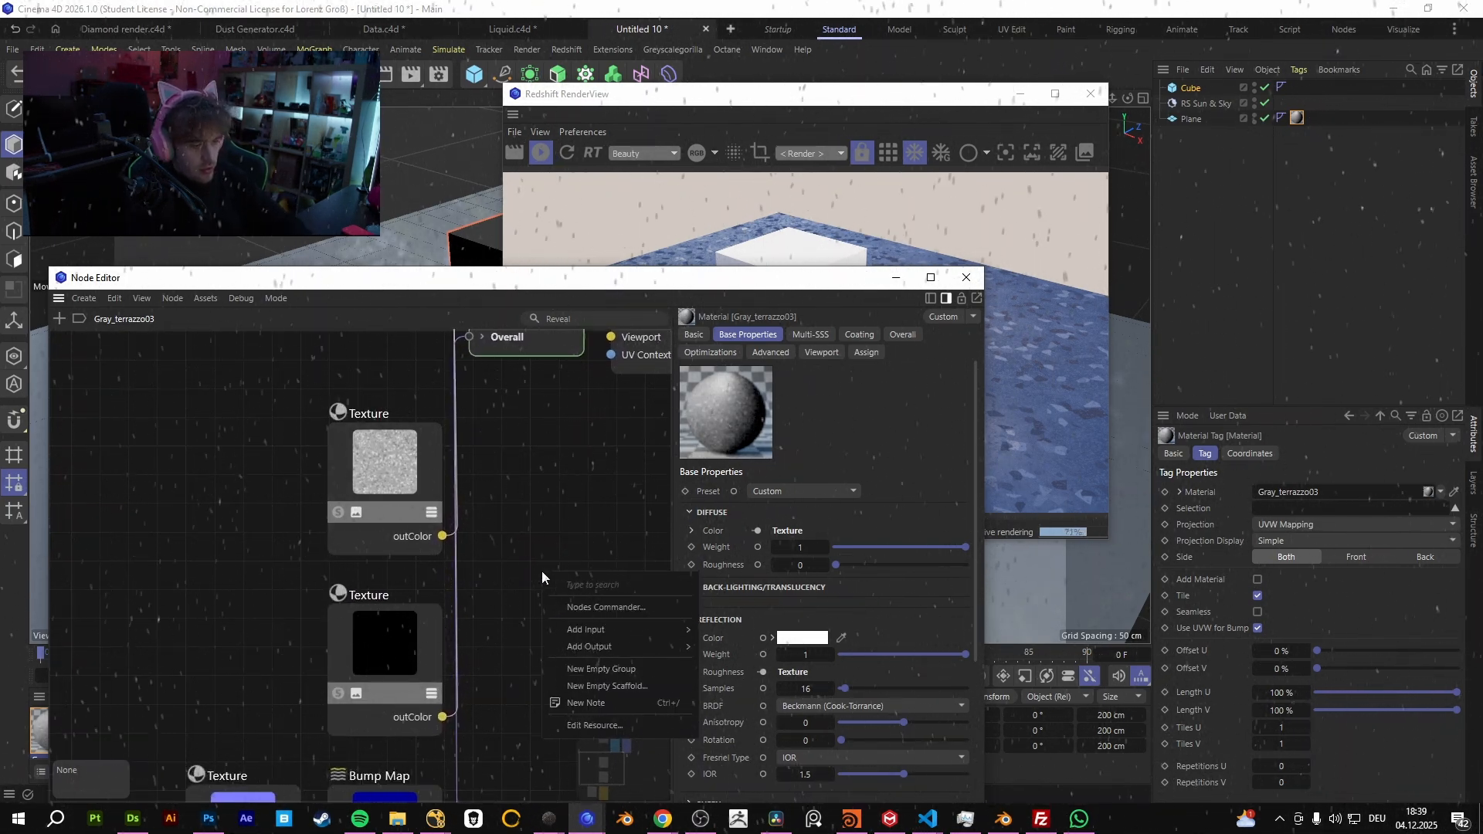
pyautogui.write('pro')
pyautogui.press('Escape')
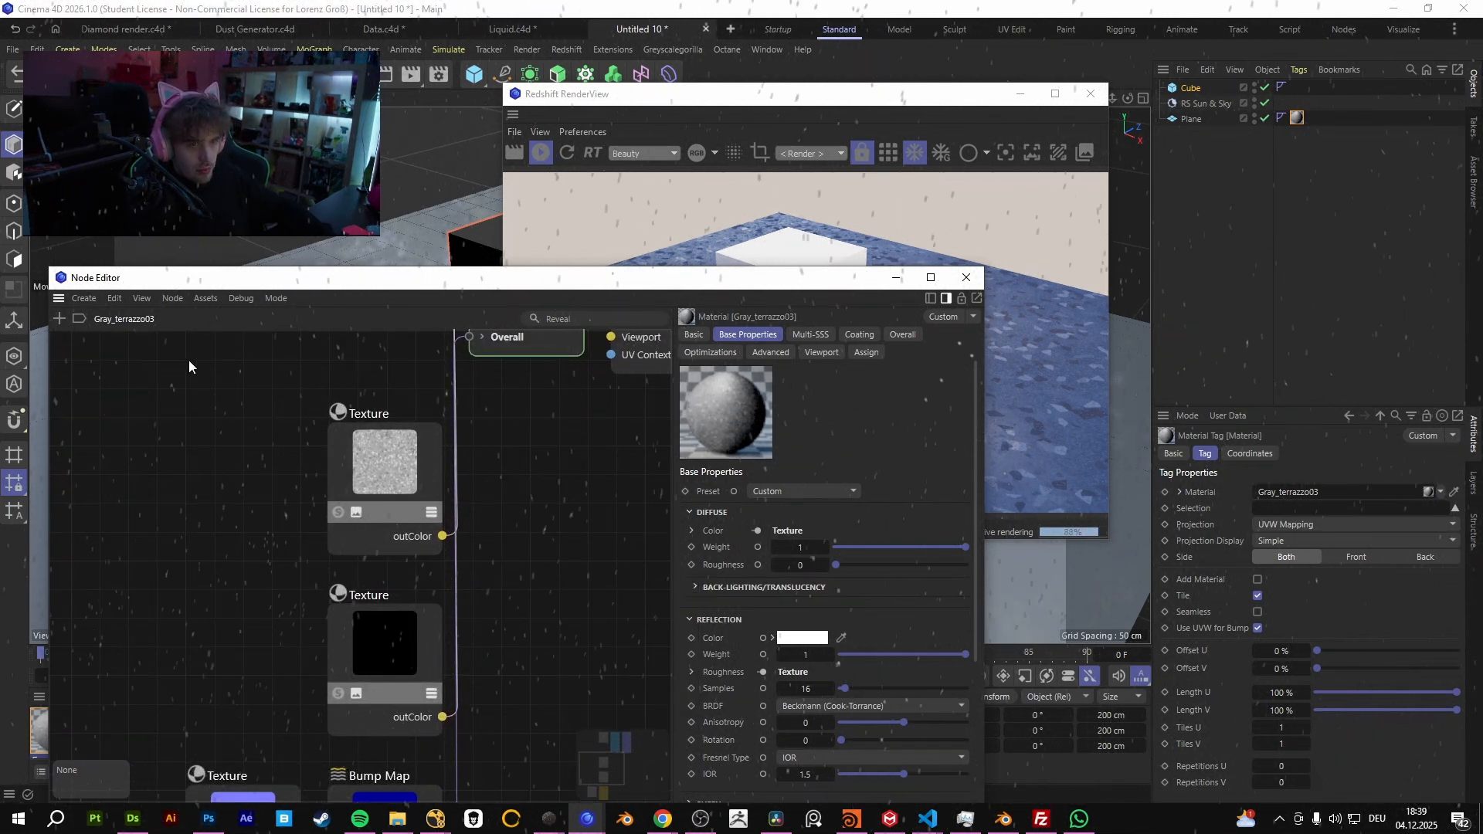
# - Search the node assets for "Pro", add a UV Context Projection node and place it beside the roughness texture node
pyautogui.click(61, 319)
pyautogui.write('Pro')
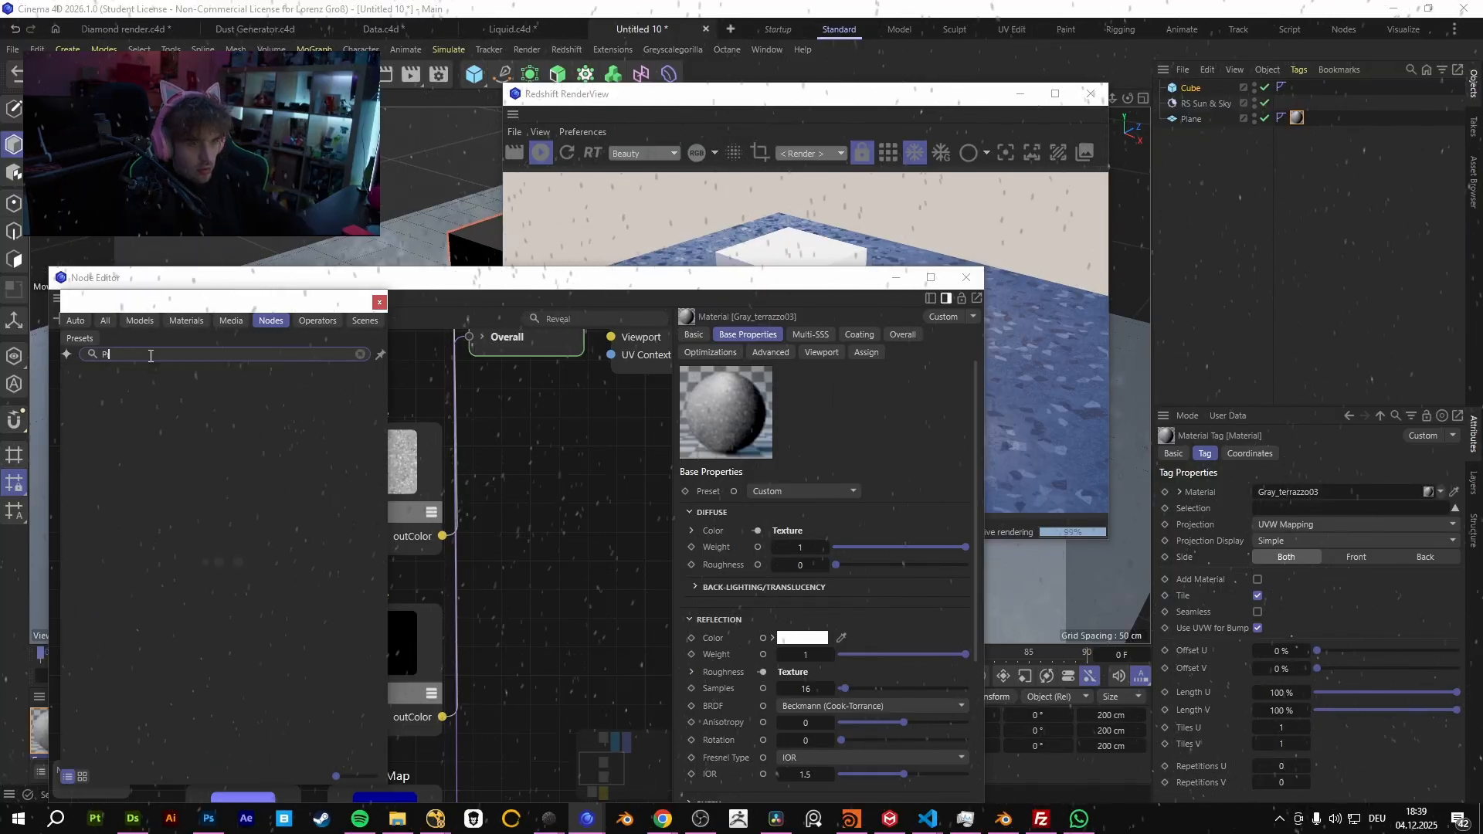
pyautogui.moveTo(142, 388); pyautogui.dragTo(527, 522)
pyautogui.moveTo(485, 524); pyautogui.dragTo(538, 534, button='middle')
pyautogui.moveTo(537, 535); pyautogui.dragTo(263, 494)
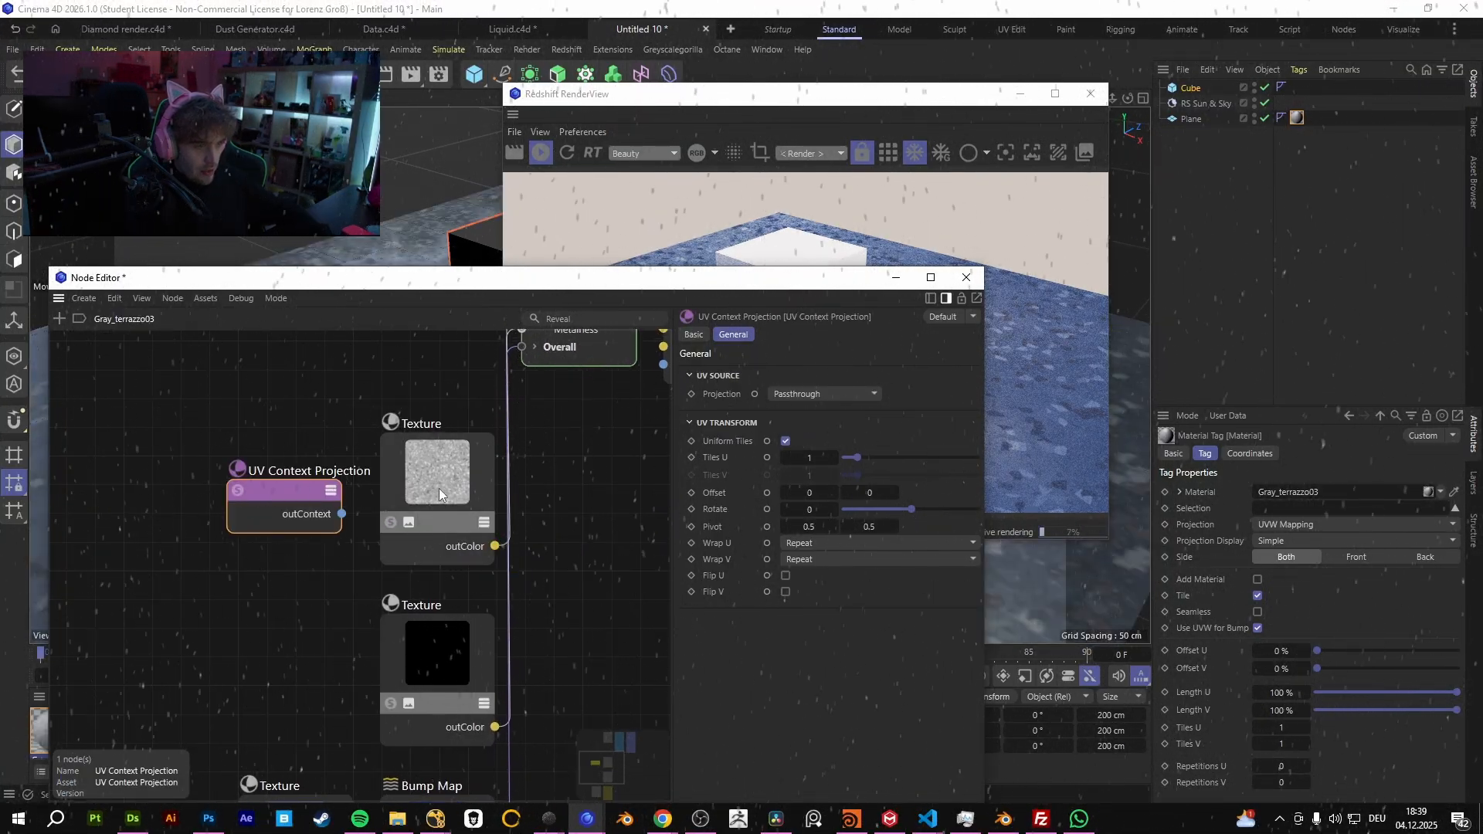
# - Connect the existing UV Context Projection node to the roughness texture's Remap UV Context and move it farther from the texture
pyautogui.click(439, 489)
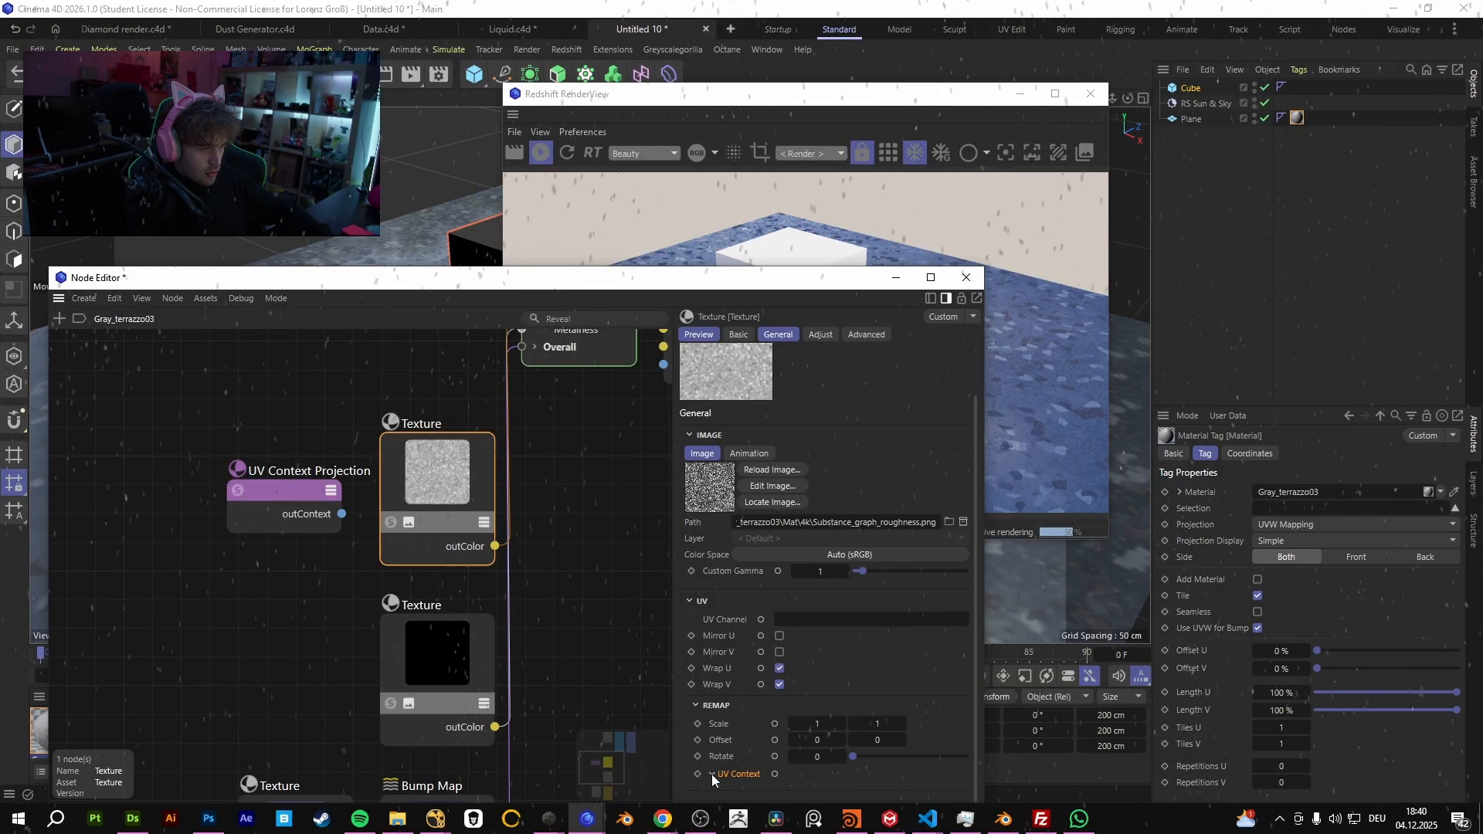
pyautogui.rightClick(712, 774)
pyautogui.moveTo(794, 553)
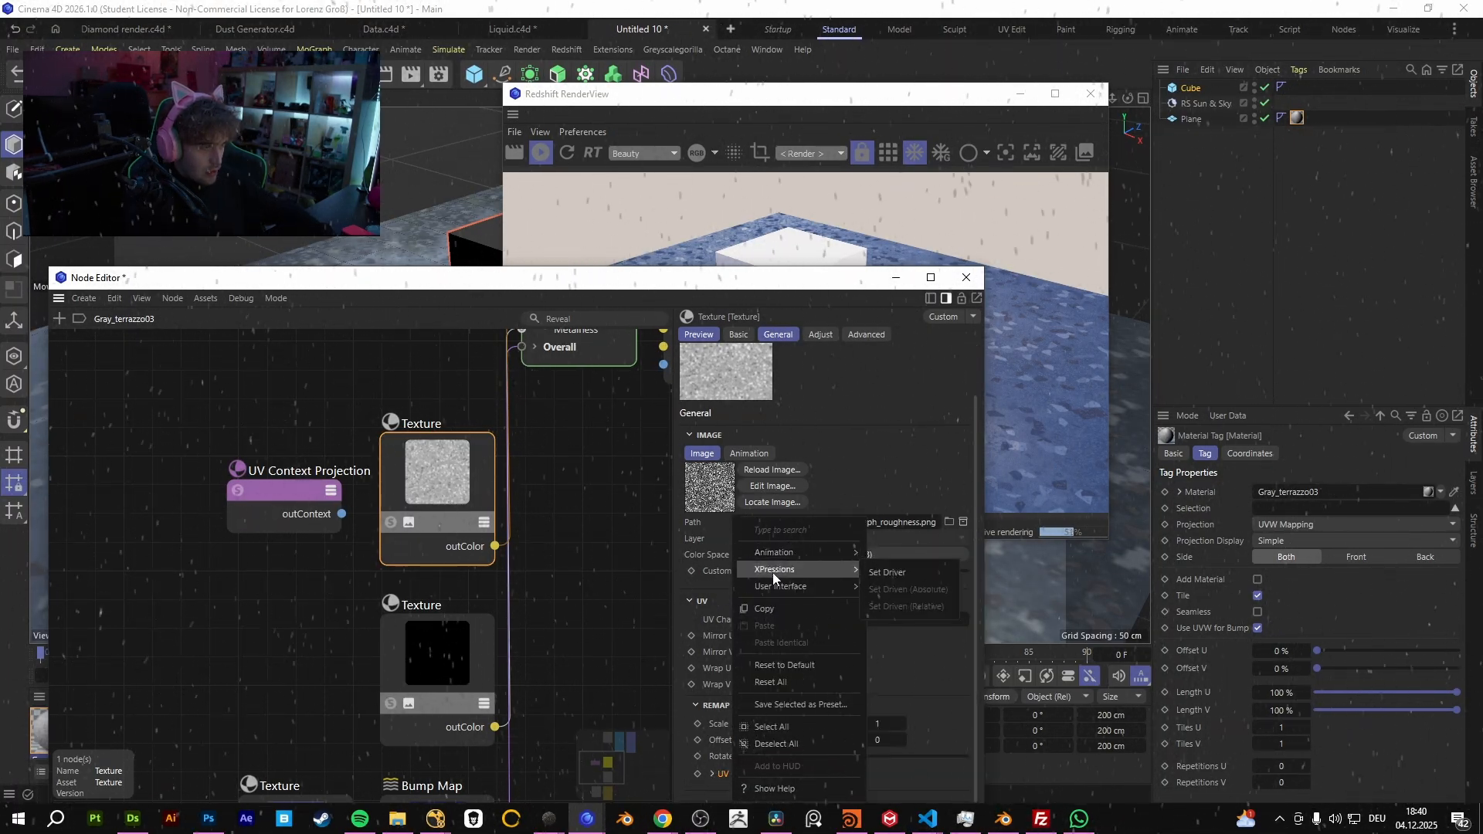
pyautogui.click(727, 777)
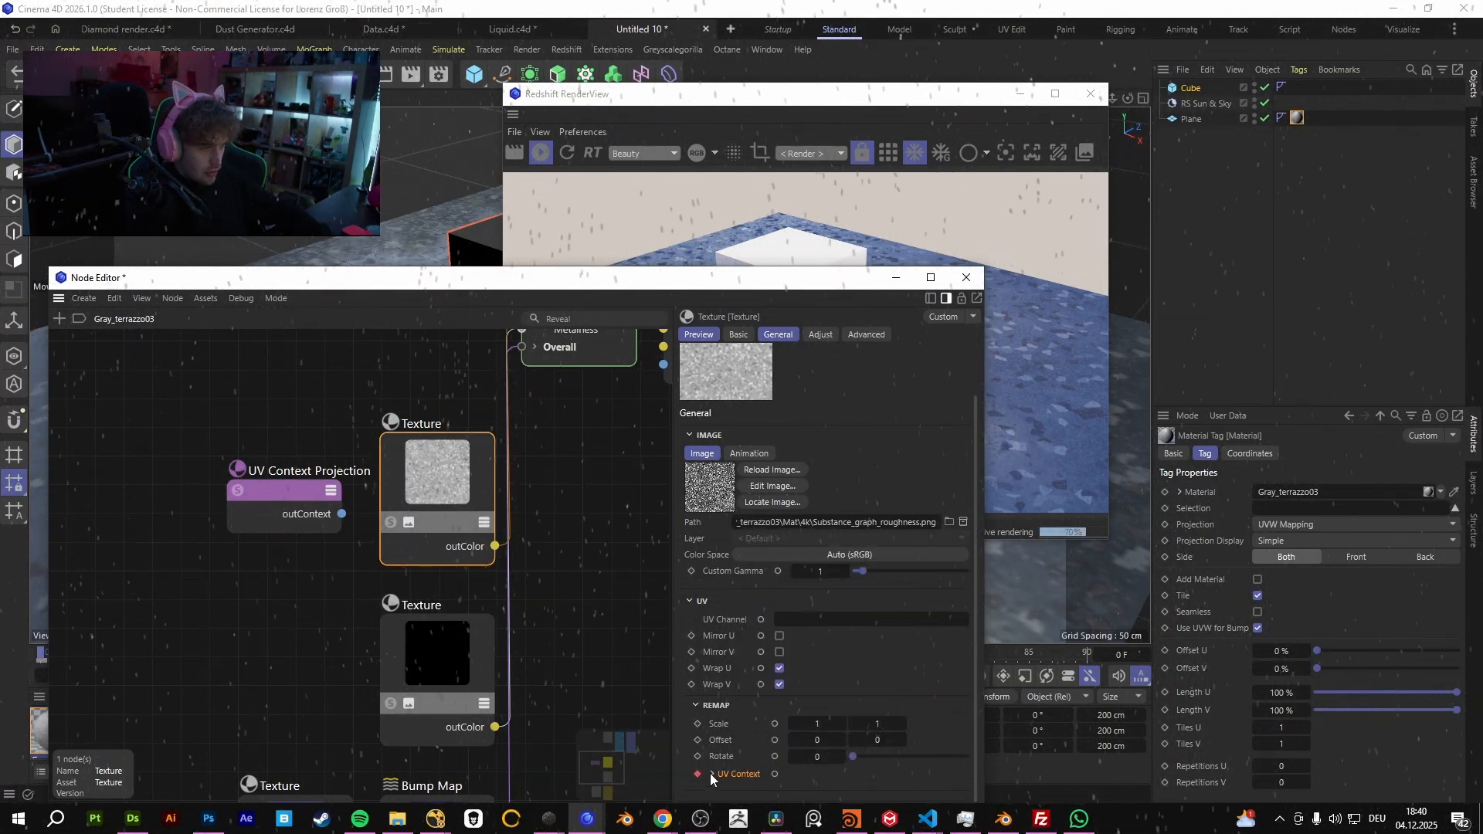
pyautogui.click(775, 774)
pyautogui.rightClick(775, 774)
pyautogui.moveTo(817, 685)
pyautogui.moveTo(901, 689)
pyautogui.click(1032, 716)
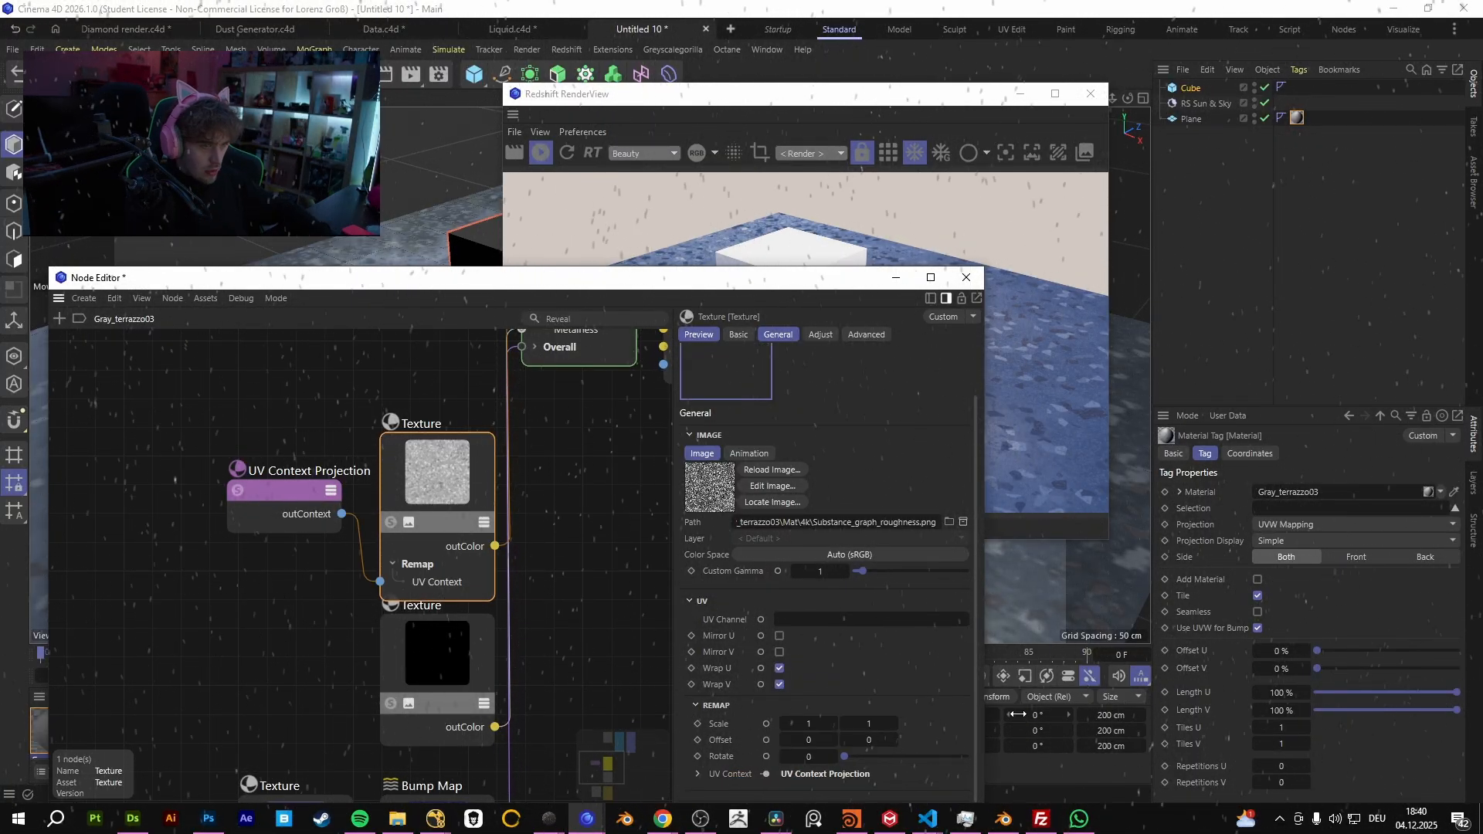
pyautogui.moveTo(324, 491); pyautogui.dragTo(181, 480)
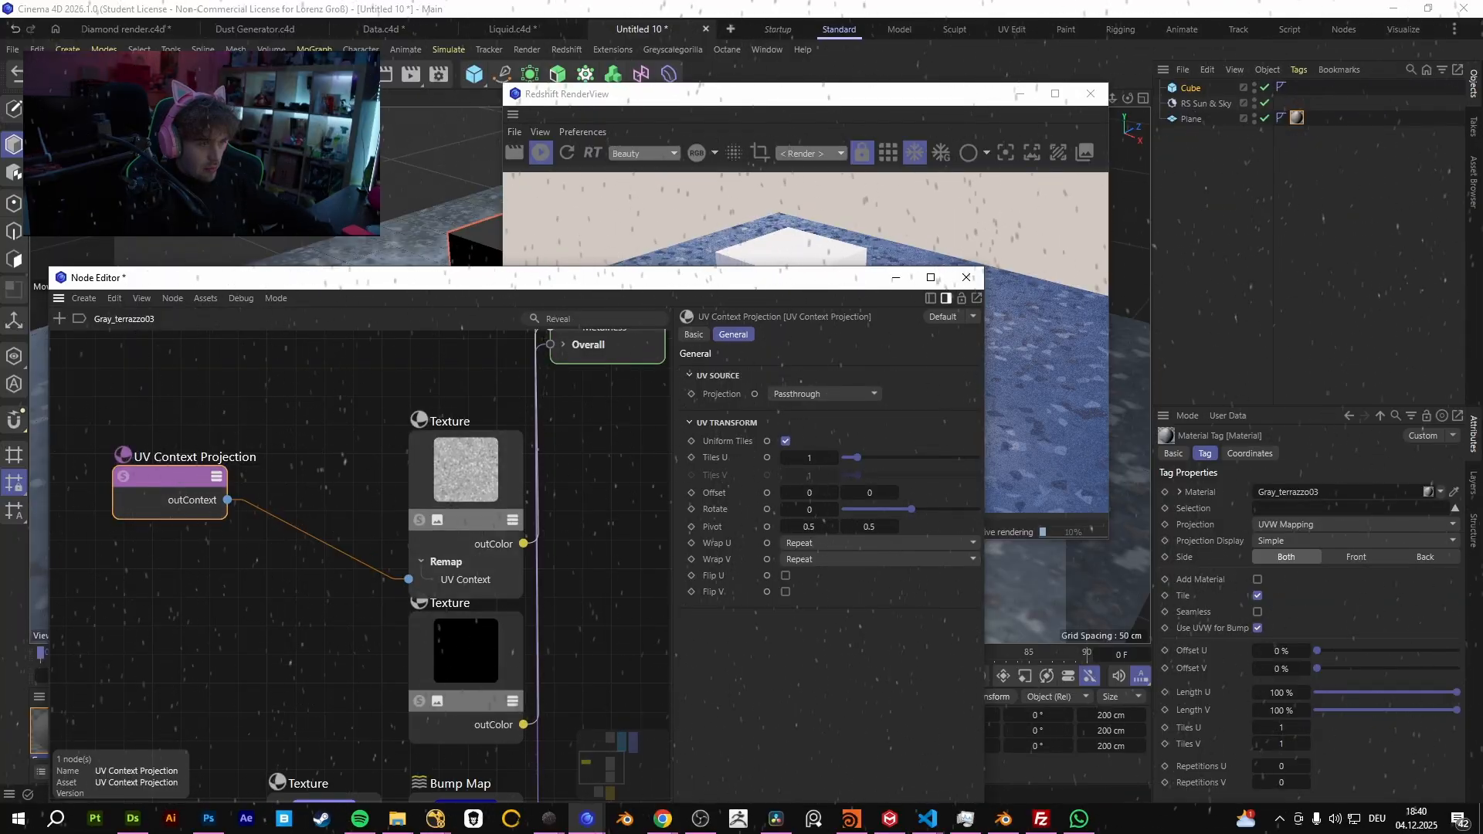
# - Move the Node Editor clear of the render and set the UV Context Projection node's Projection to UV Channel
pyautogui.moveTo(440, 340); pyautogui.dragTo(336, 475, button='middle')
pyautogui.moveTo(336, 380); pyautogui.dragTo(411, 439, button='middle')
pyautogui.moveTo(704, 284); pyautogui.dragTo(367, 141)
pyautogui.moveTo(276, 341); pyautogui.dragTo(566, 270, button='middle')
pyautogui.click(483, 247)
pyautogui.click(489, 309)
# - Set the UV Context Projection node's Projection to Cubic and inspect the floor in the render
pyautogui.click(488, 248)
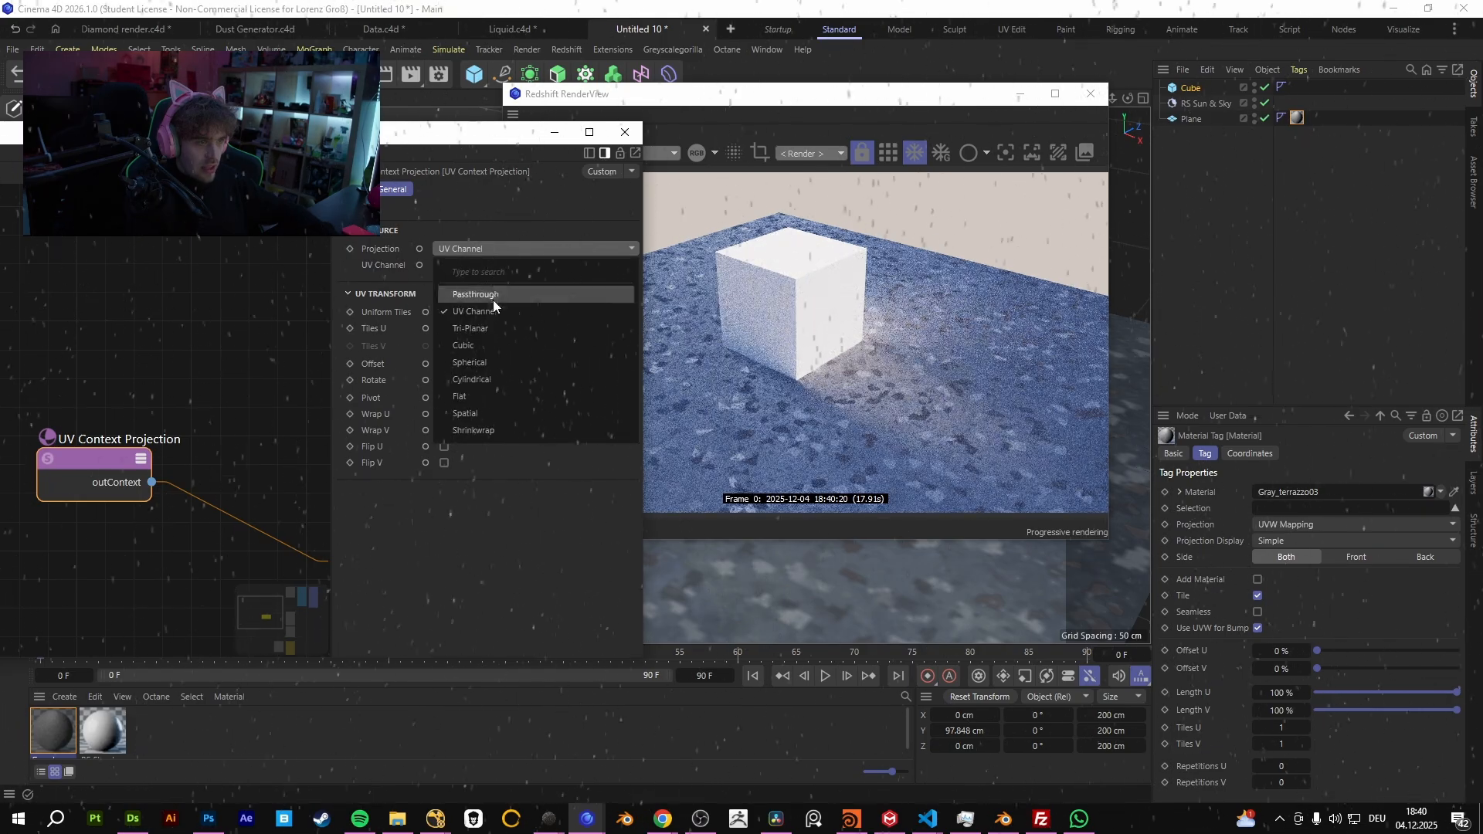
pyautogui.click(493, 340)
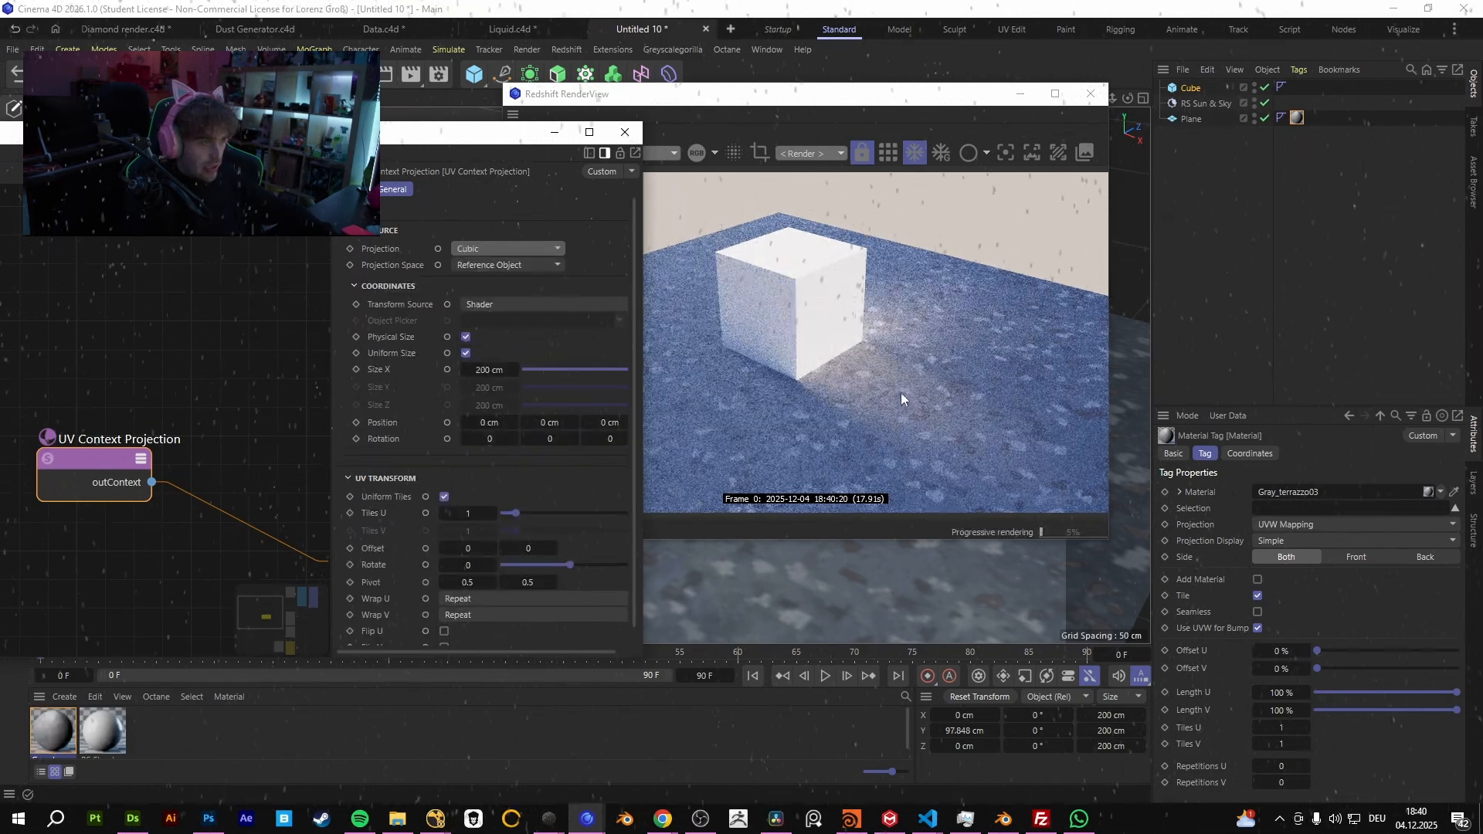
pyautogui.scroll(3, 916, 567)
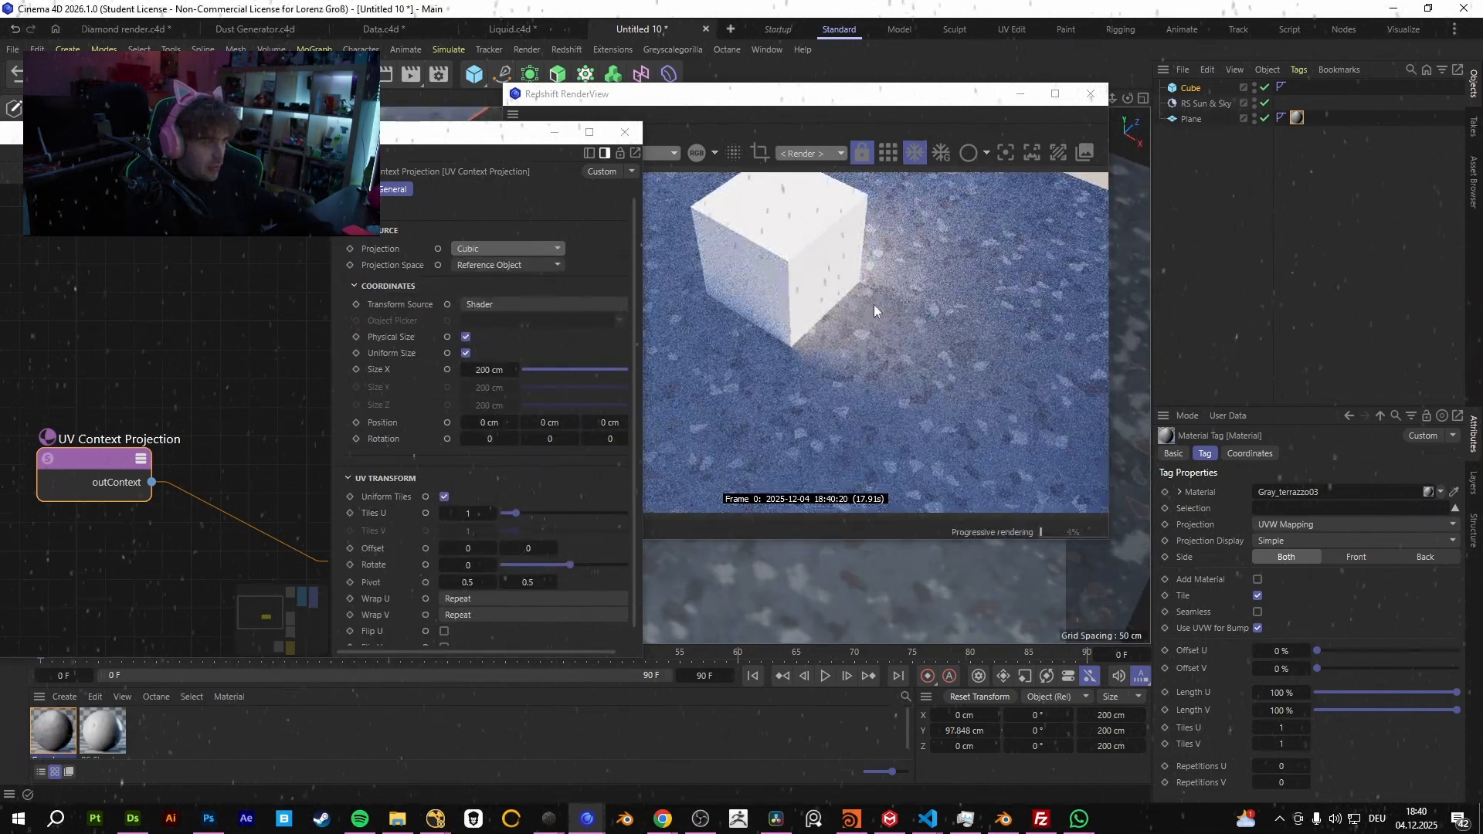
# - Move the roughness texture node away from the other texture nodes in the Gray_terrazzo03 graph
pyautogui.moveTo(281, 177); pyautogui.dragTo(211, 326, button='middle')
pyautogui.scroll(-3, 210, 325)
pyautogui.click(114, 393)
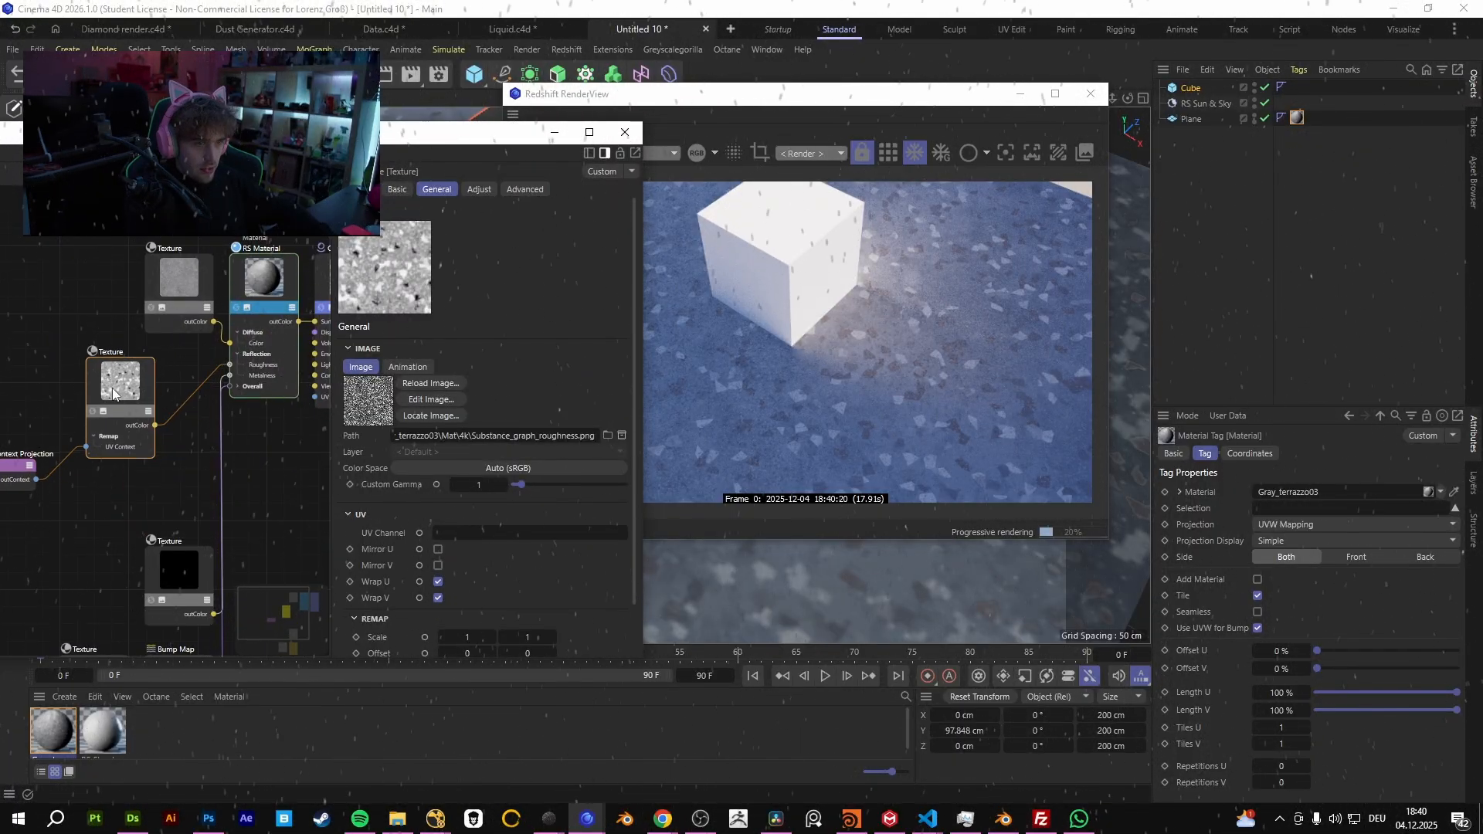
pyautogui.moveTo(114, 387); pyautogui.dragTo(110, 390)
# - Connect the existing UV Context Projection node to the base color texture's Remap UV Context and check the floor render
pyautogui.moveTo(97, 241); pyautogui.dragTo(168, 326, button='middle')
pyautogui.scroll(5, 197, 386)
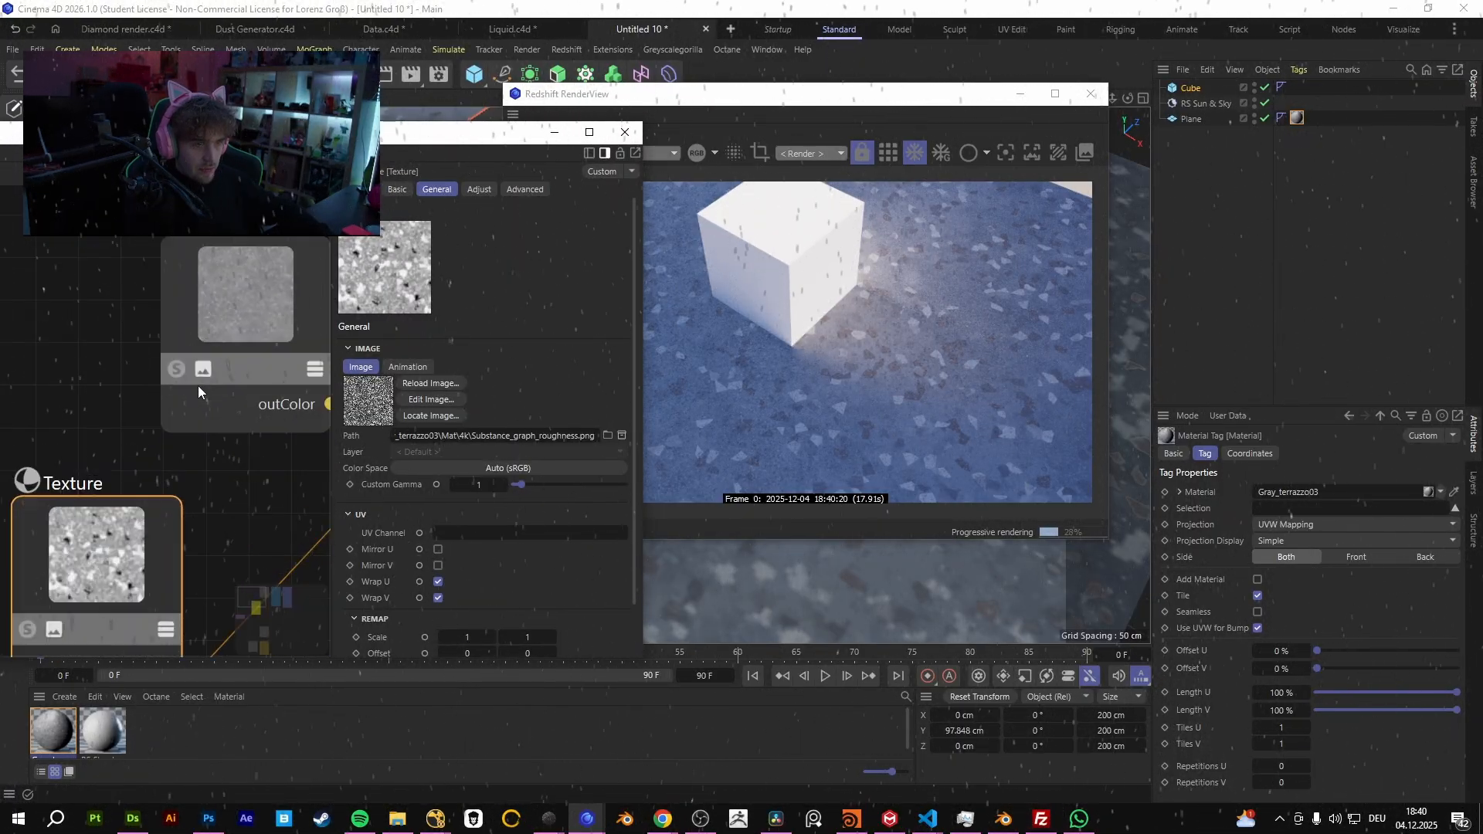
pyautogui.click(224, 344)
pyautogui.click(433, 629)
pyautogui.moveTo(502, 666)
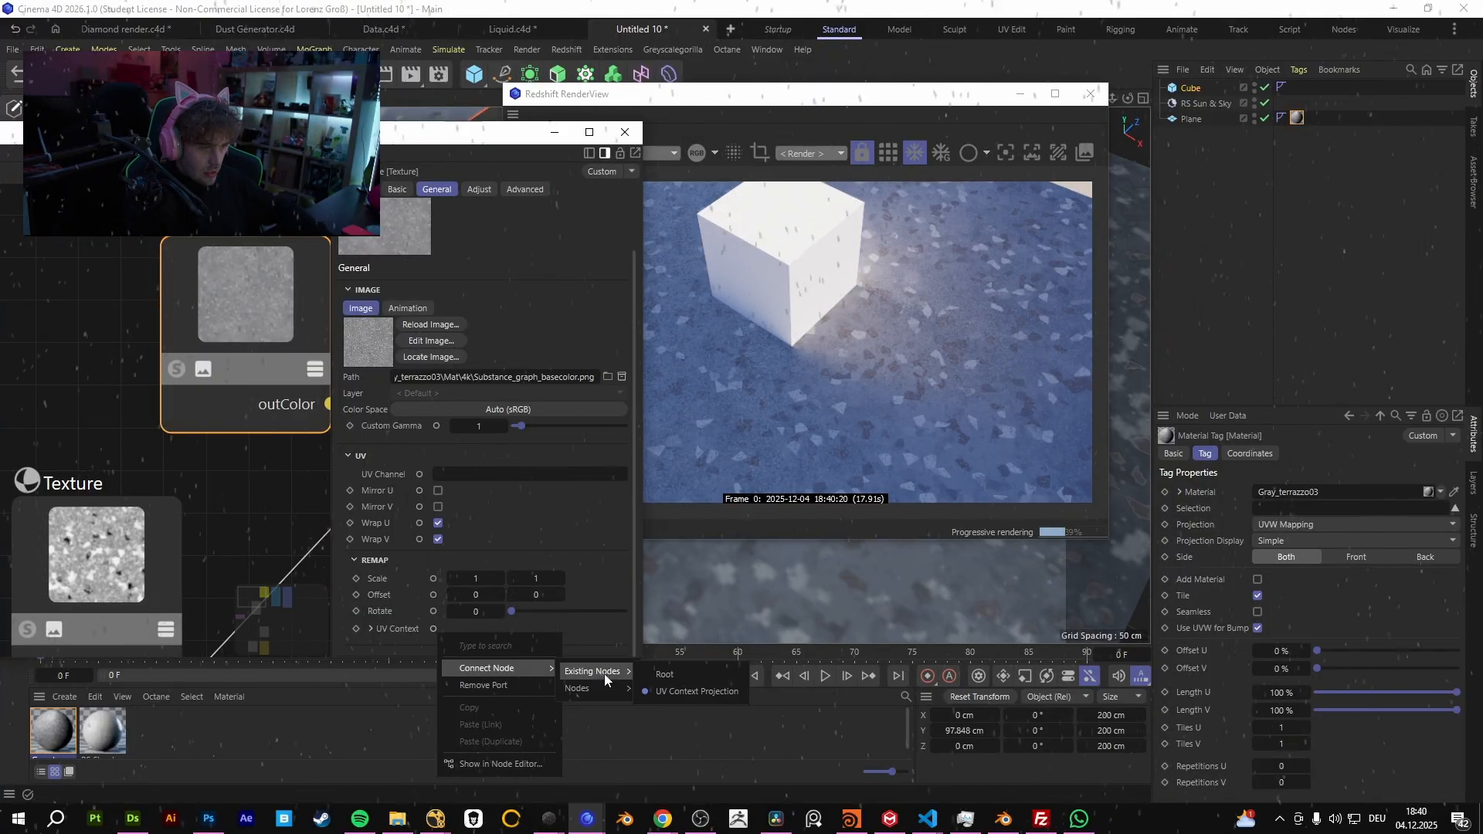
pyautogui.click(607, 674)
pyautogui.moveTo(154, 432); pyautogui.dragTo(235, 426, button='middle')
pyautogui.keyDown('alt'); pyautogui.moveTo(920, 586); pyautogui.dragTo(984, 453); pyautogui.keyUp('alt')
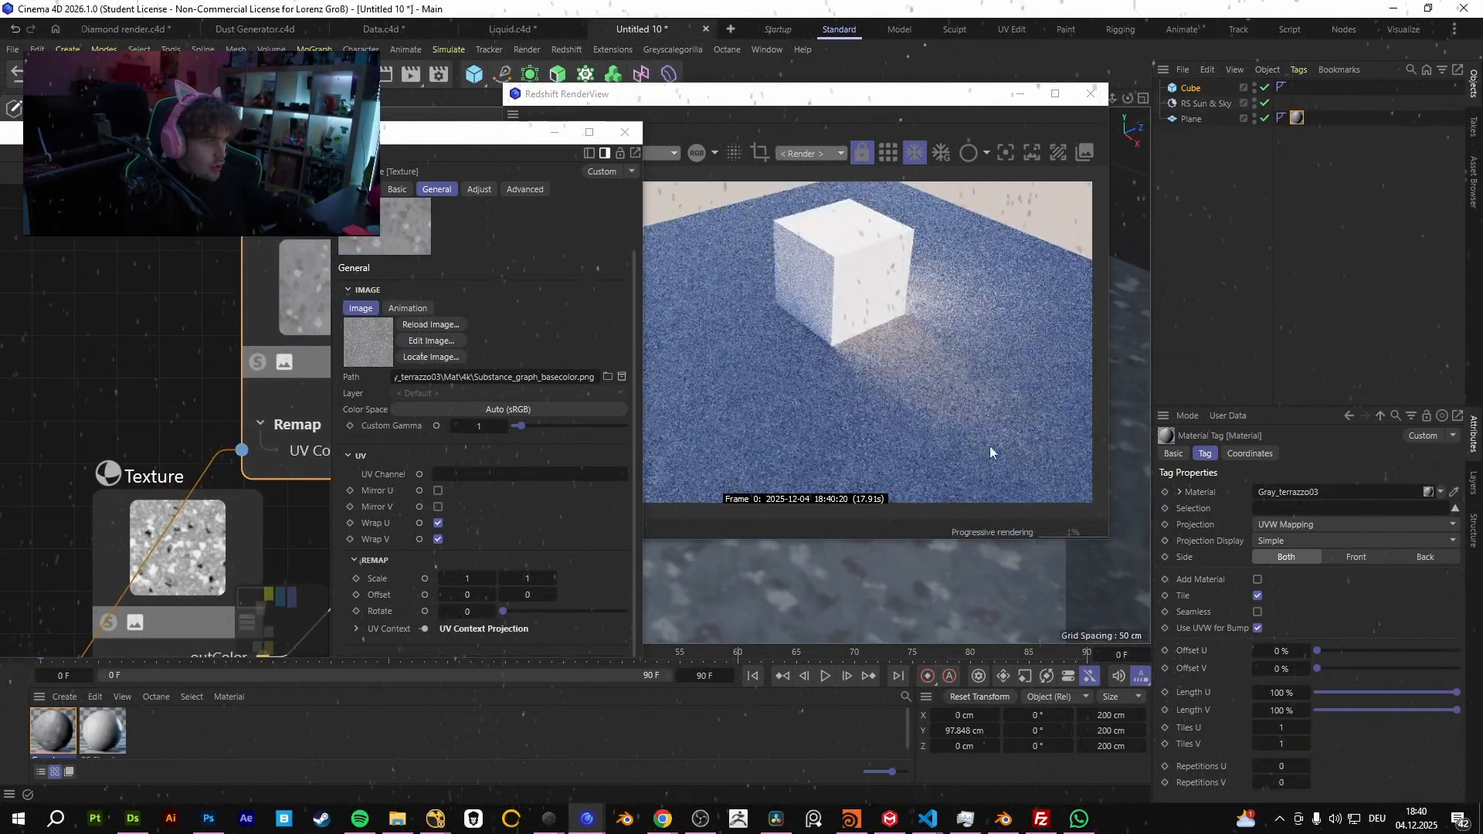
# - Set the UV Context Projection node's Projection to Tri-Planar and inspect the floor texture up close and from farther away
pyautogui.moveTo(66, 477); pyautogui.dragTo(256, 259, button='middle')
pyautogui.click(80, 565)
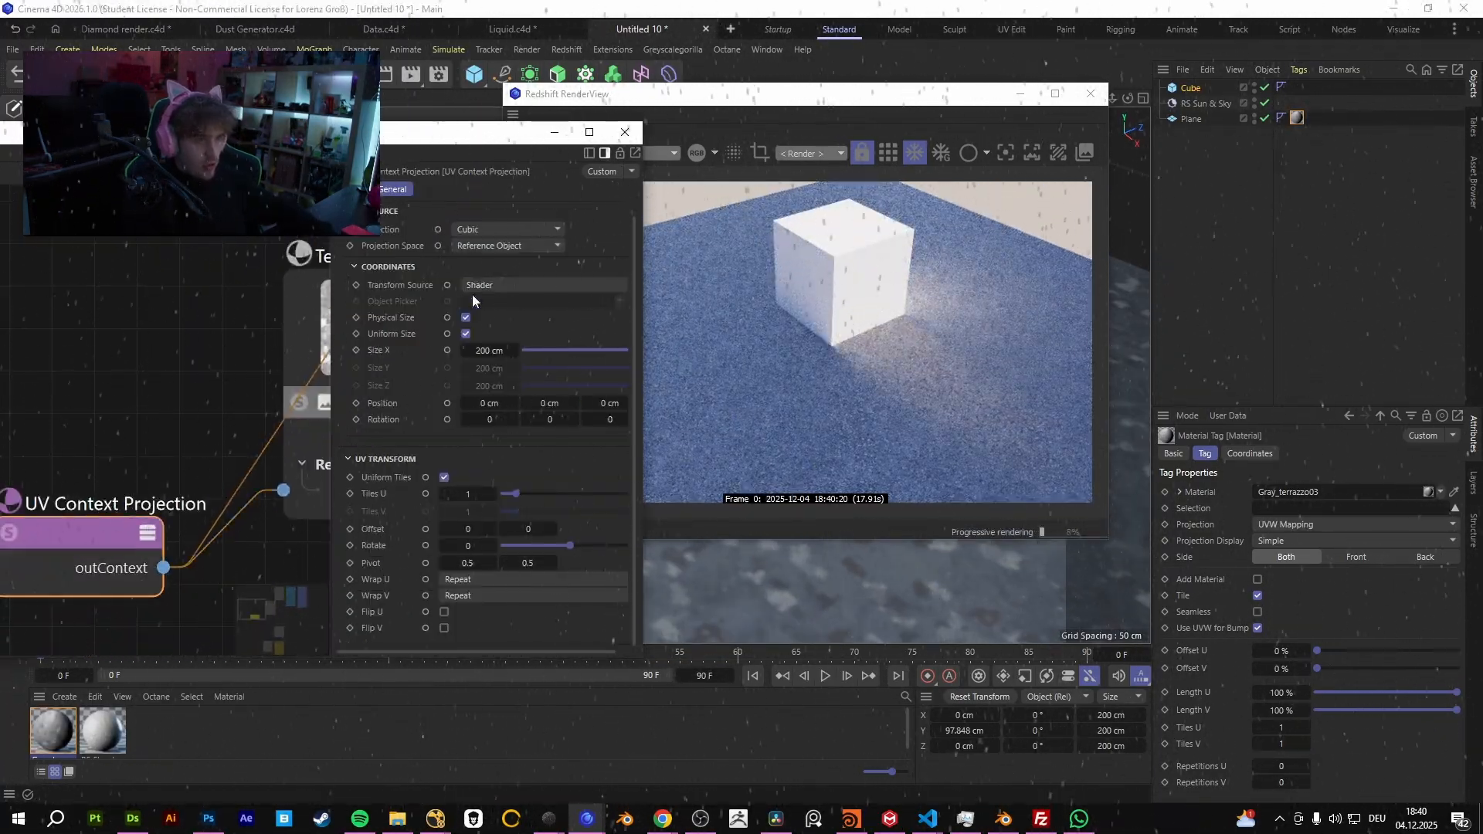
pyautogui.click(495, 230)
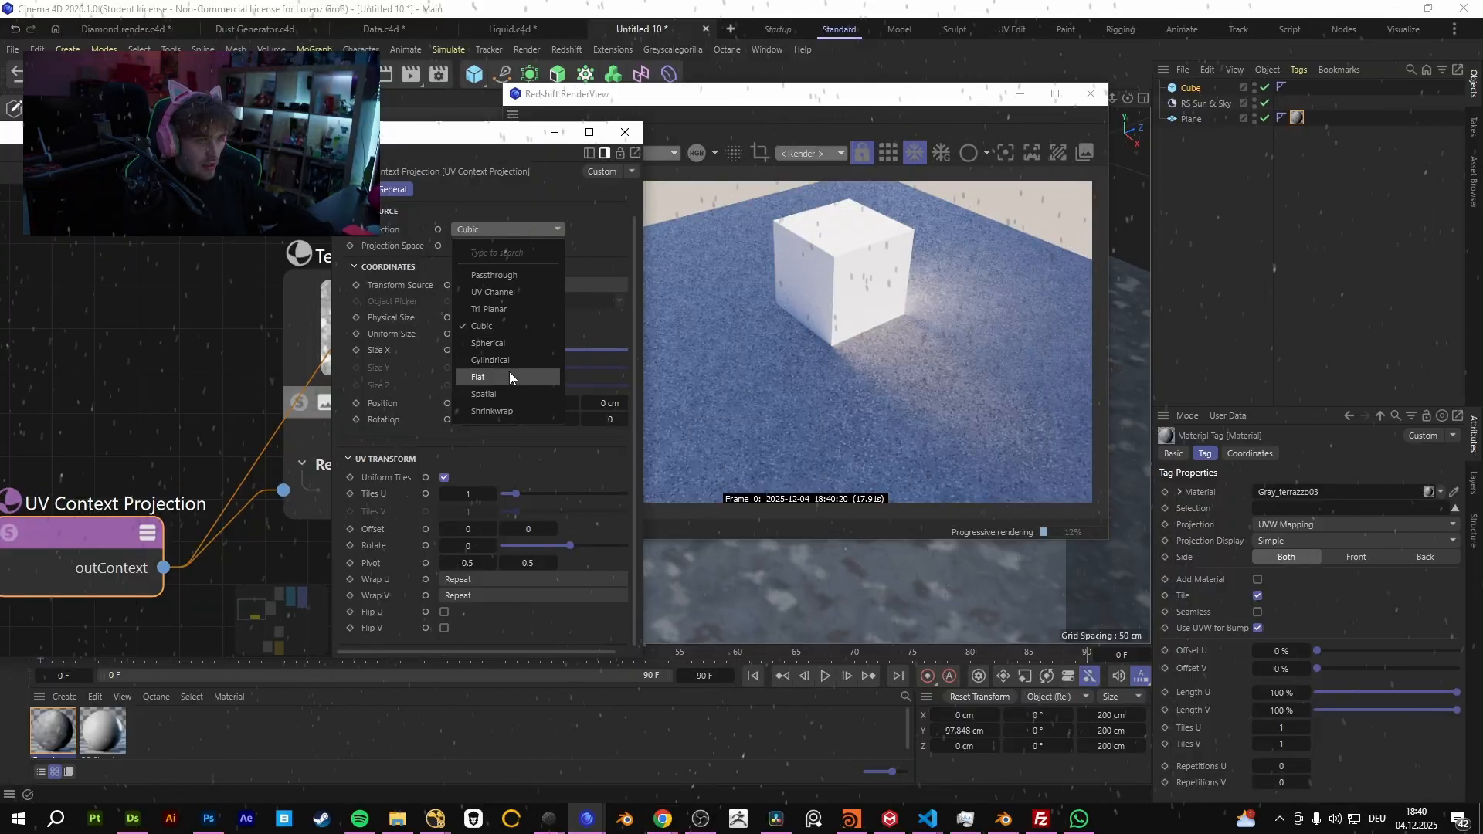
pyautogui.click(512, 309)
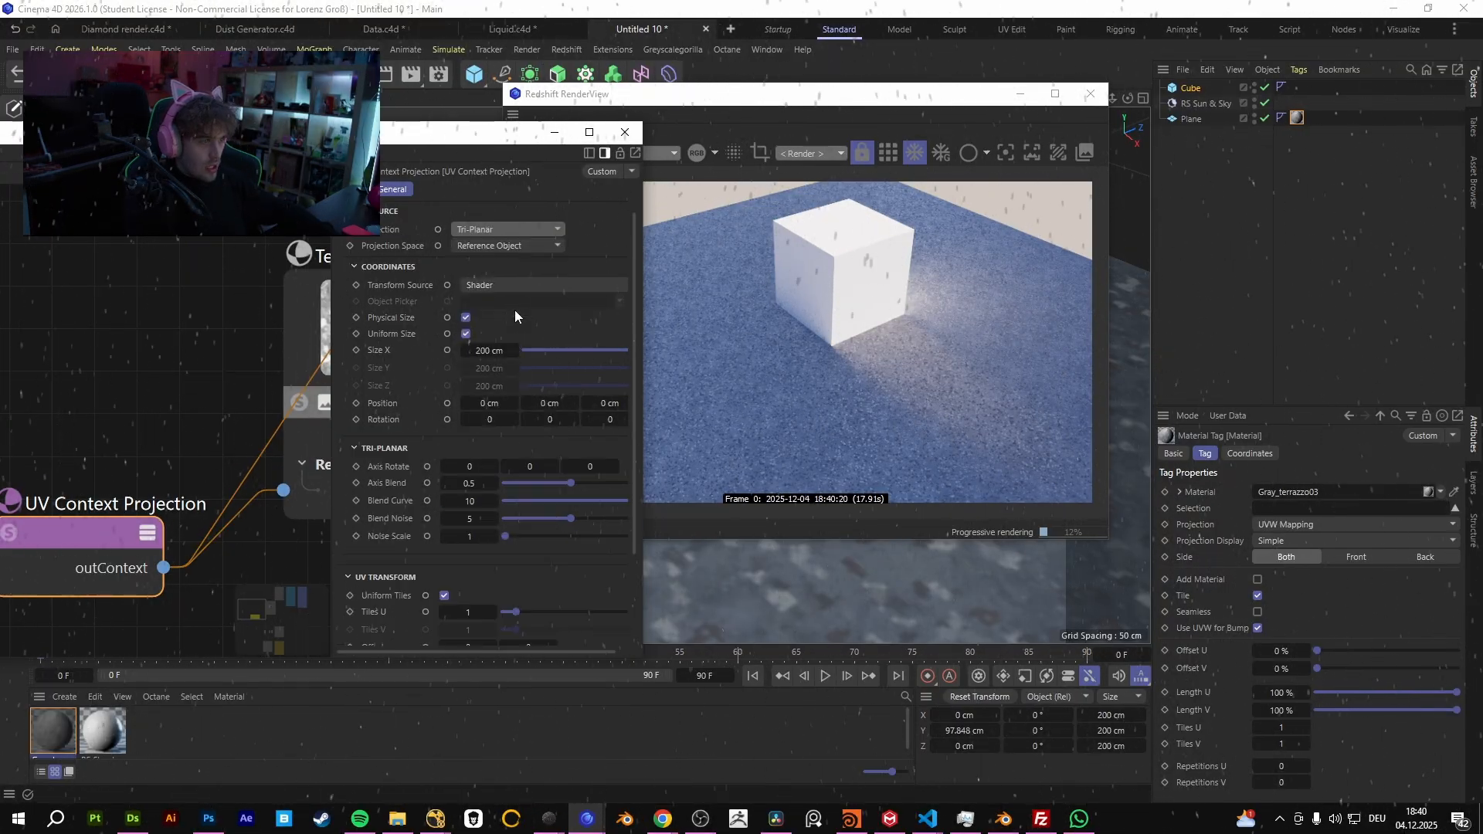
pyautogui.scroll(5, 842, 586)
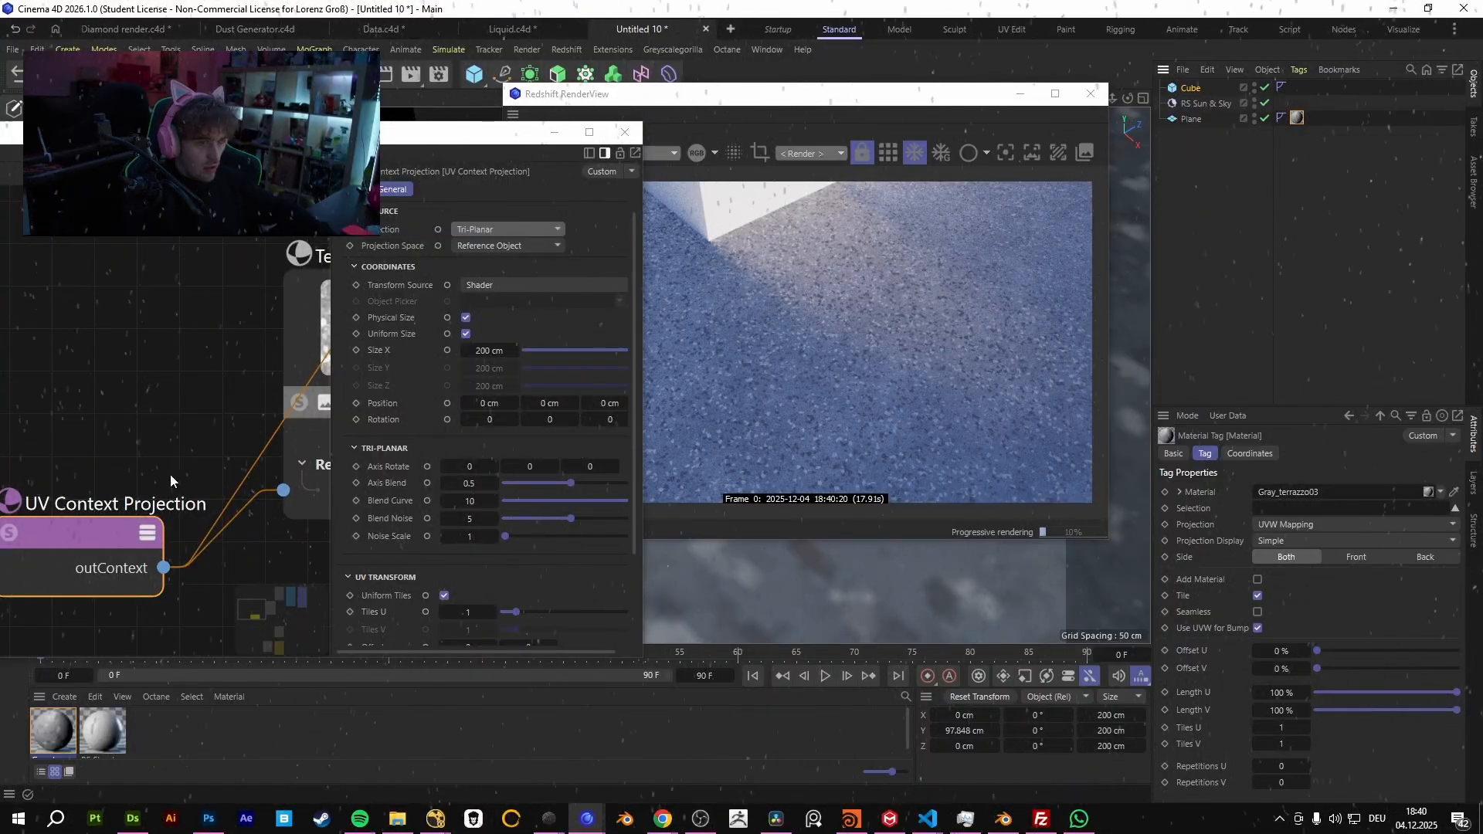
pyautogui.scroll(-5, 135, 419)
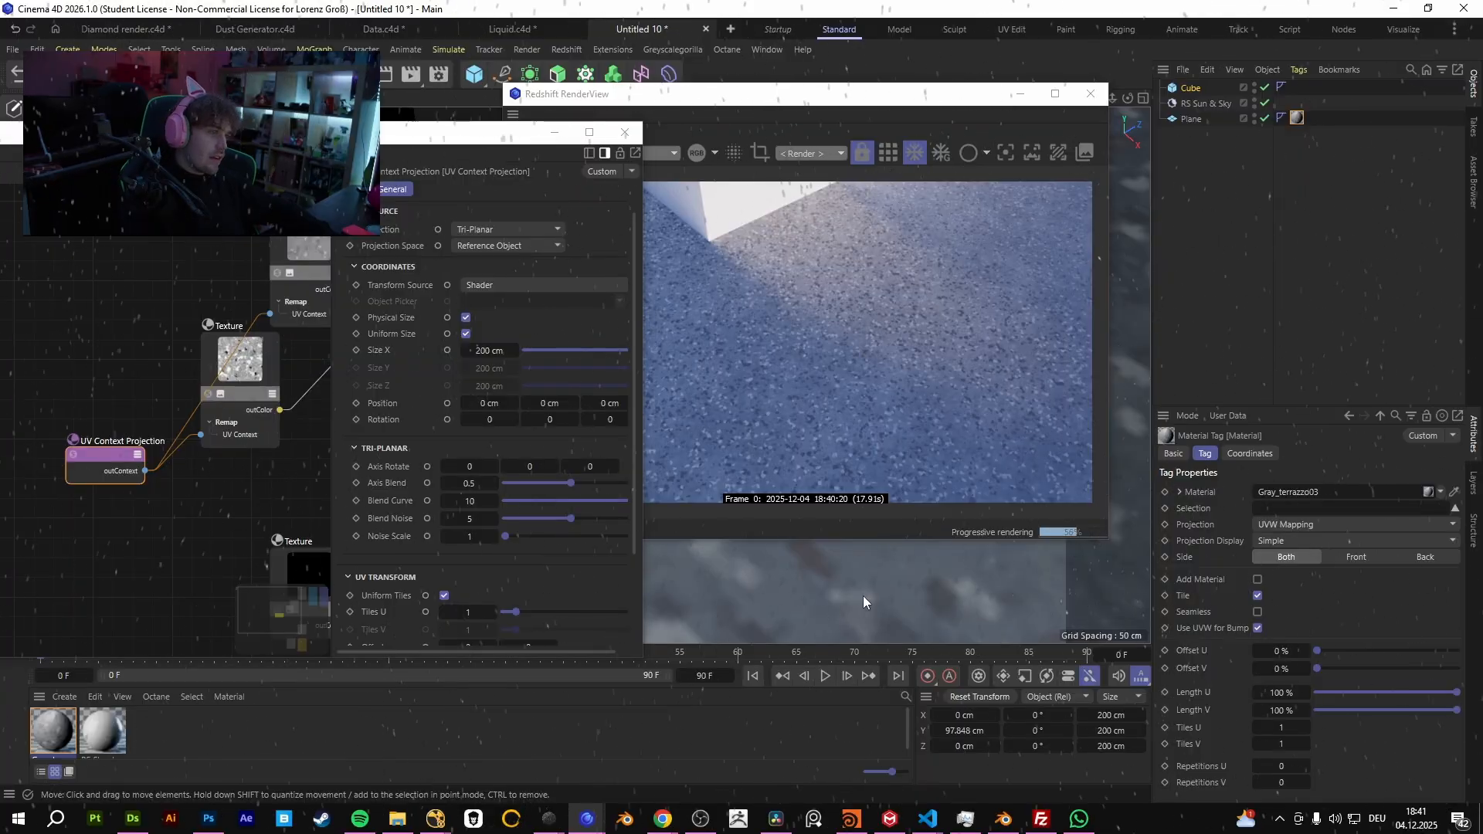
pyautogui.scroll(-5, 868, 592)
pyautogui.keyDown('alt'); pyautogui.moveTo(850, 571); pyautogui.dragTo(991, 597); pyautogui.keyUp('alt')
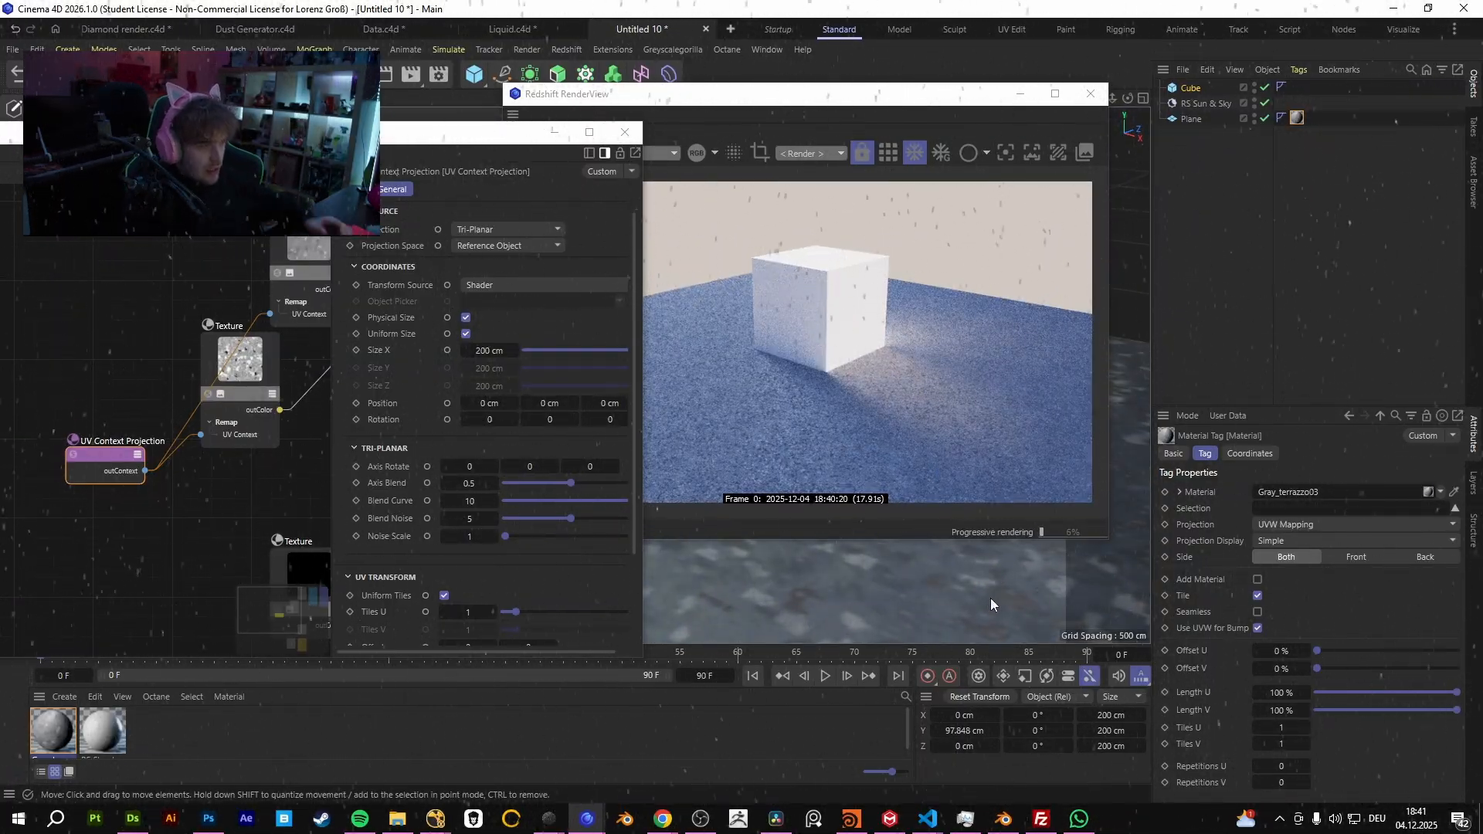
pyautogui.moveTo(286, 489); pyautogui.dragTo(239, 480, button='middle')
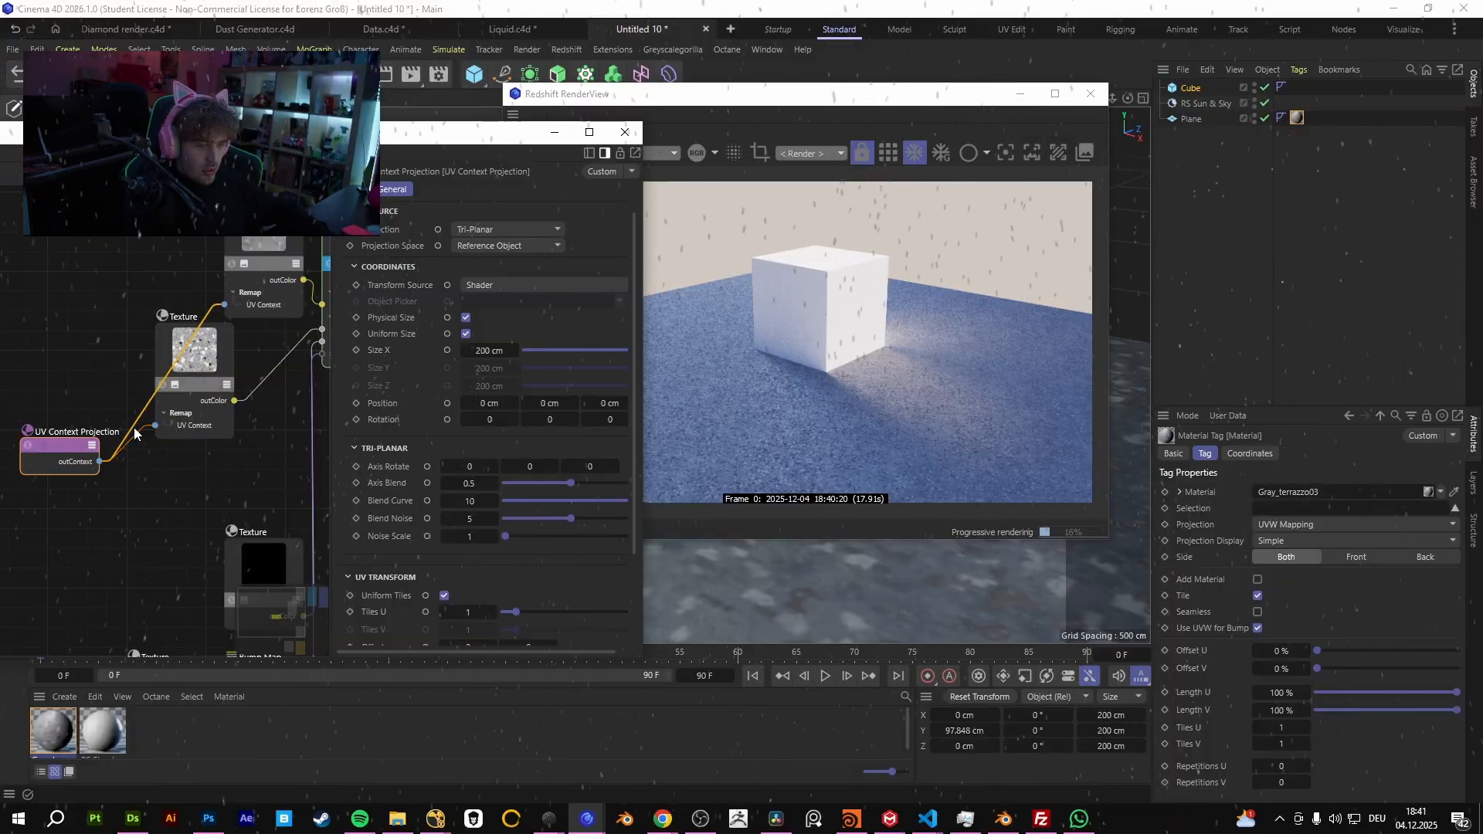
# - Move the UV Context Projection node clear of the texture nodes and set its Projection to Cubic
pyautogui.moveTo(51, 447); pyautogui.dragTo(44, 432)
pyautogui.moveTo(231, 132); pyautogui.dragTo(487, 90)
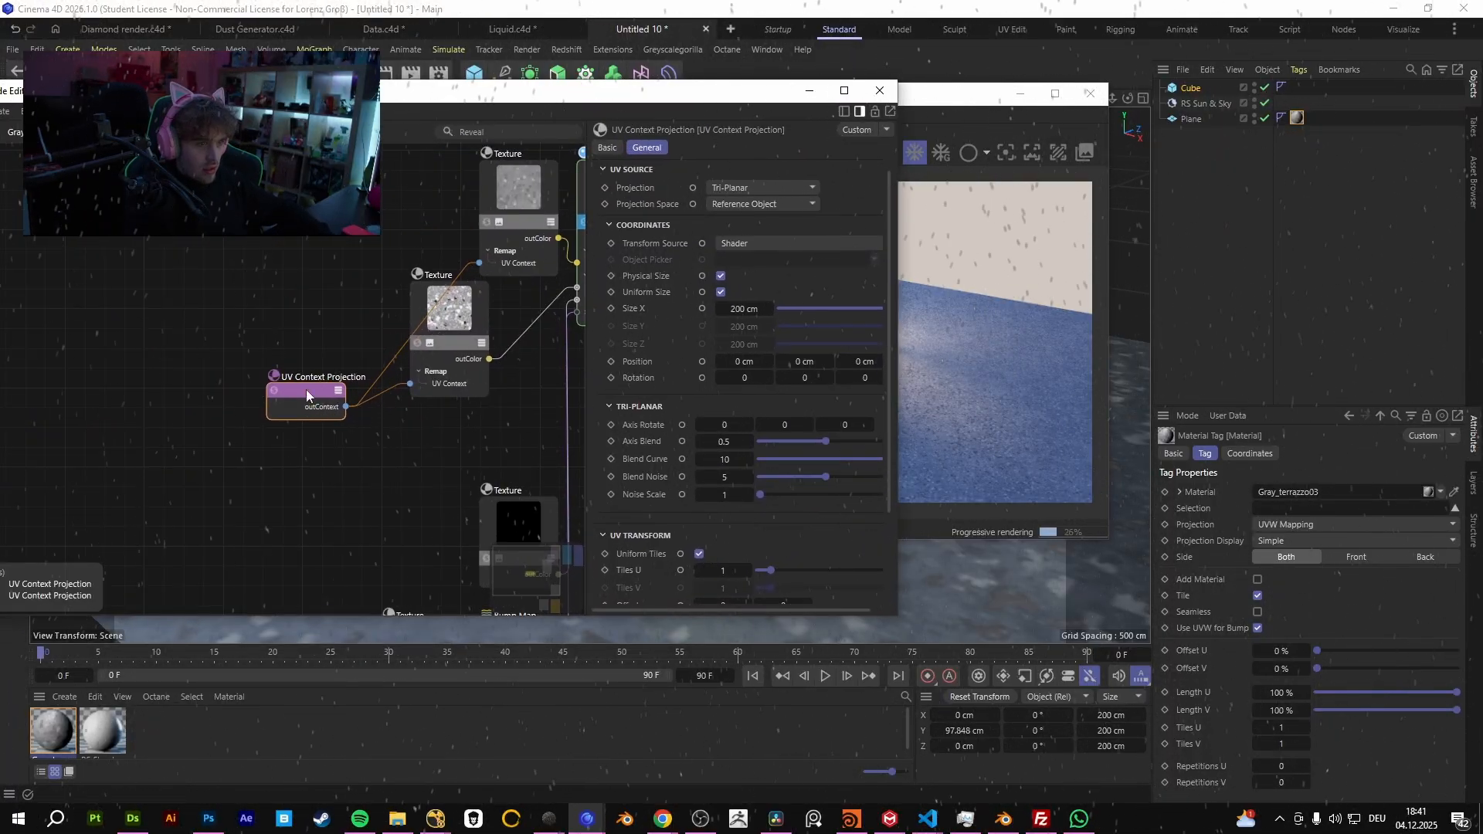
pyautogui.moveTo(307, 391); pyautogui.dragTo(232, 364)
pyautogui.click(759, 188)
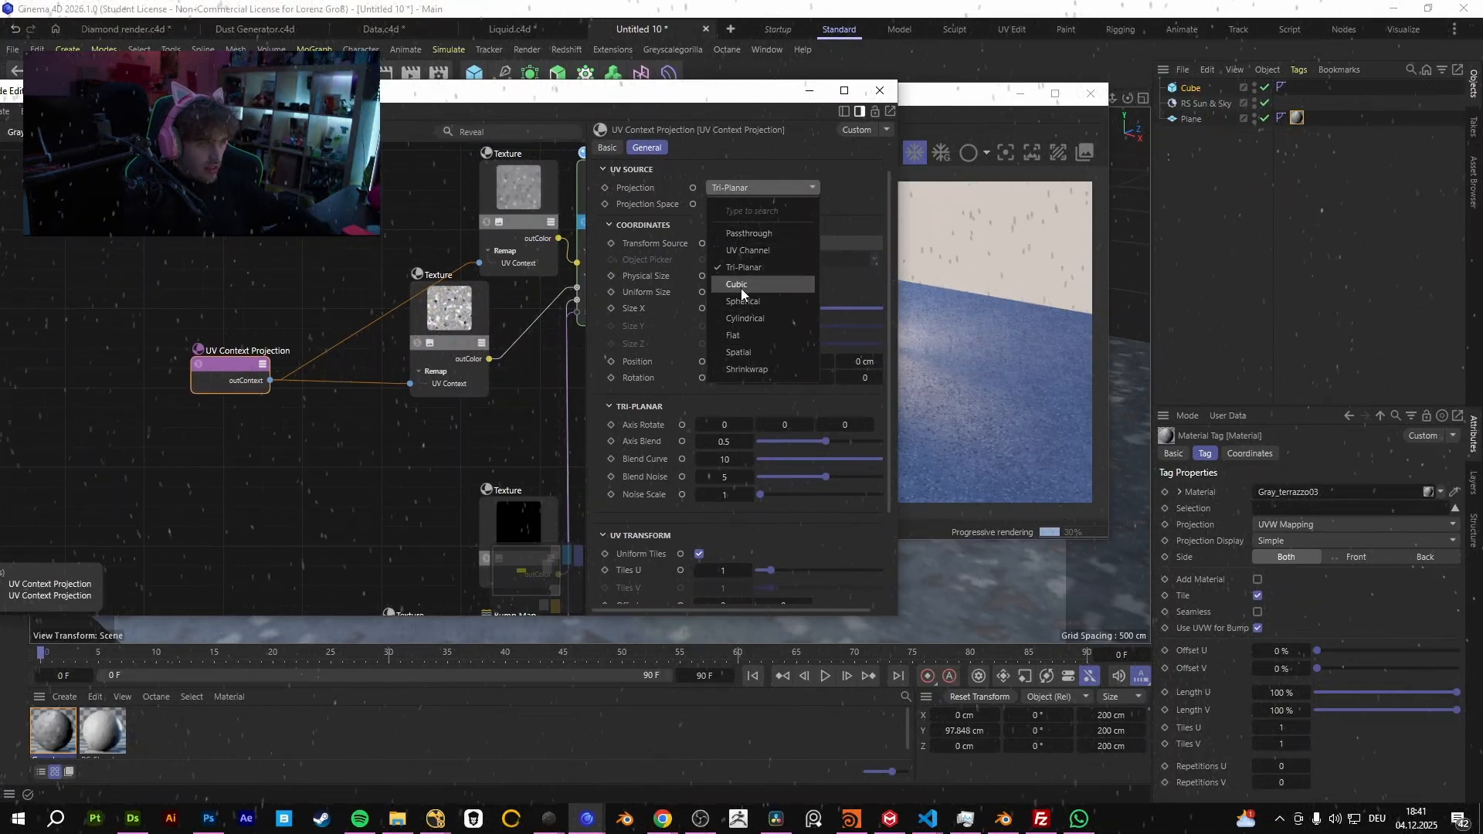
pyautogui.click(763, 285)
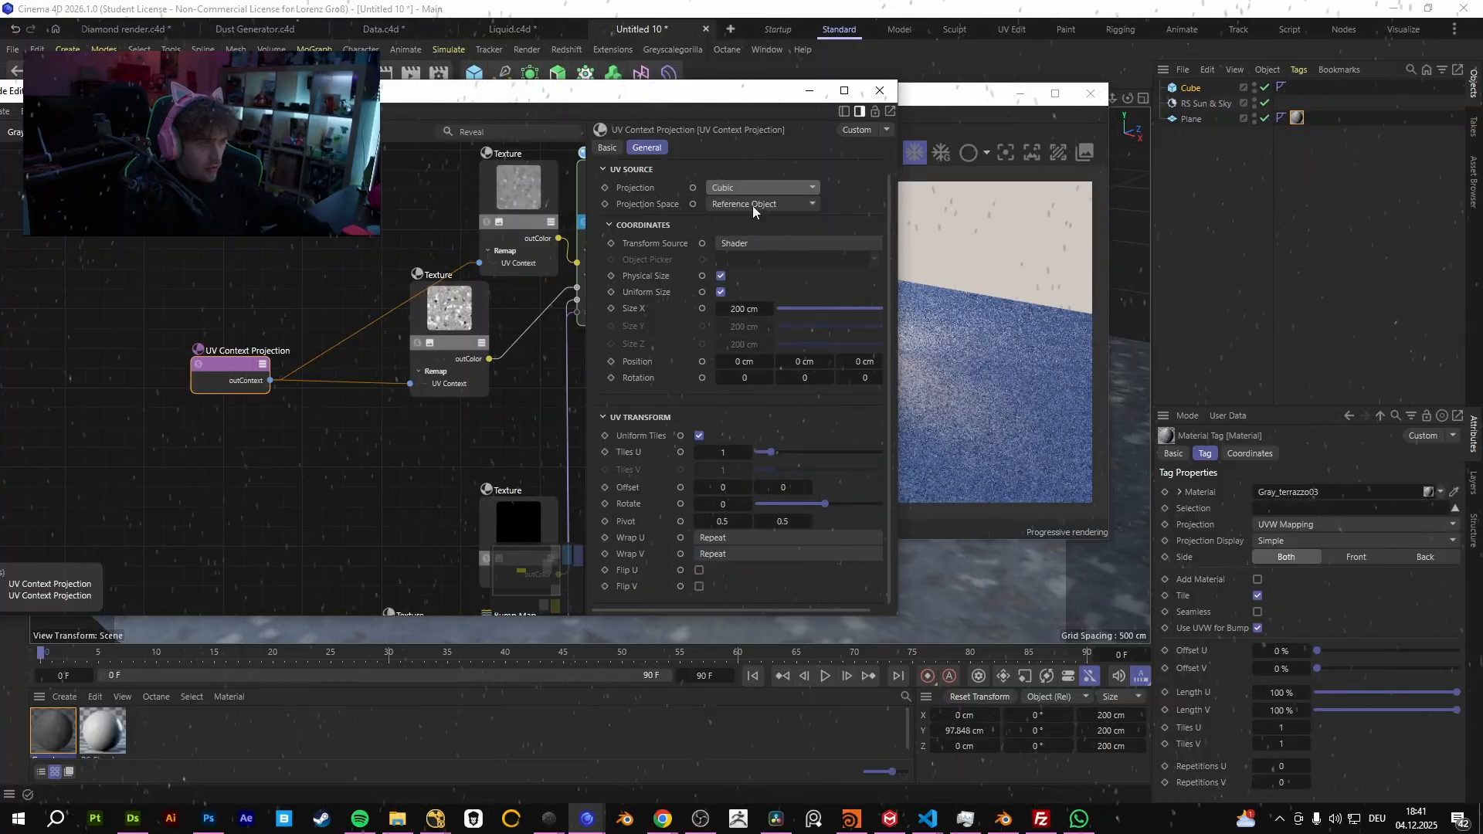
# - Disconnect the UV Context Projection node from both texture nodes' Remap UV Context inputs
pyautogui.moveTo(414, 380); pyautogui.dragTo(369, 359, button='middle')
pyautogui.click(289, 327)
pyautogui.press('Delete')
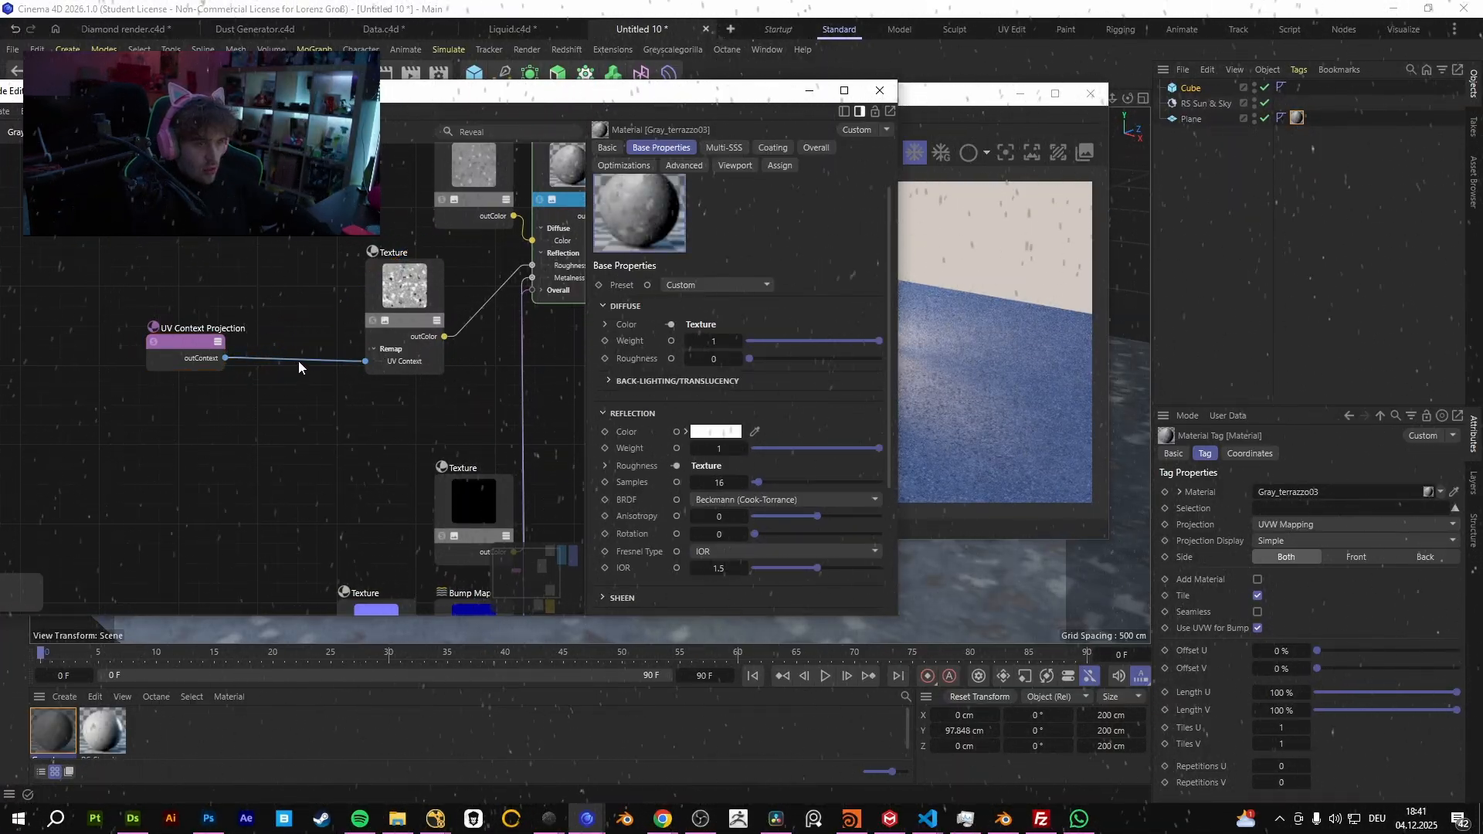
pyautogui.click(298, 360)
pyautogui.press('Delete')
# - Connect the UV Context Projection node to the Output node's UV Context input and inspect the floor render up close and from farther away
pyautogui.moveTo(193, 353); pyautogui.dragTo(599, 437)
pyautogui.moveTo(547, 397); pyautogui.dragTo(238, 378, button='middle')
pyautogui.moveTo(322, 423); pyautogui.dragTo(321, 283)
pyautogui.moveTo(352, 284); pyautogui.dragTo(356, 365, button='middle')
pyautogui.click(409, 224)
pyautogui.moveTo(23, 385); pyautogui.dragTo(187, 303, button='middle')
pyautogui.scroll(-5, 187, 303)
pyautogui.click(972, 102)
pyautogui.scroll(3, 997, 591)
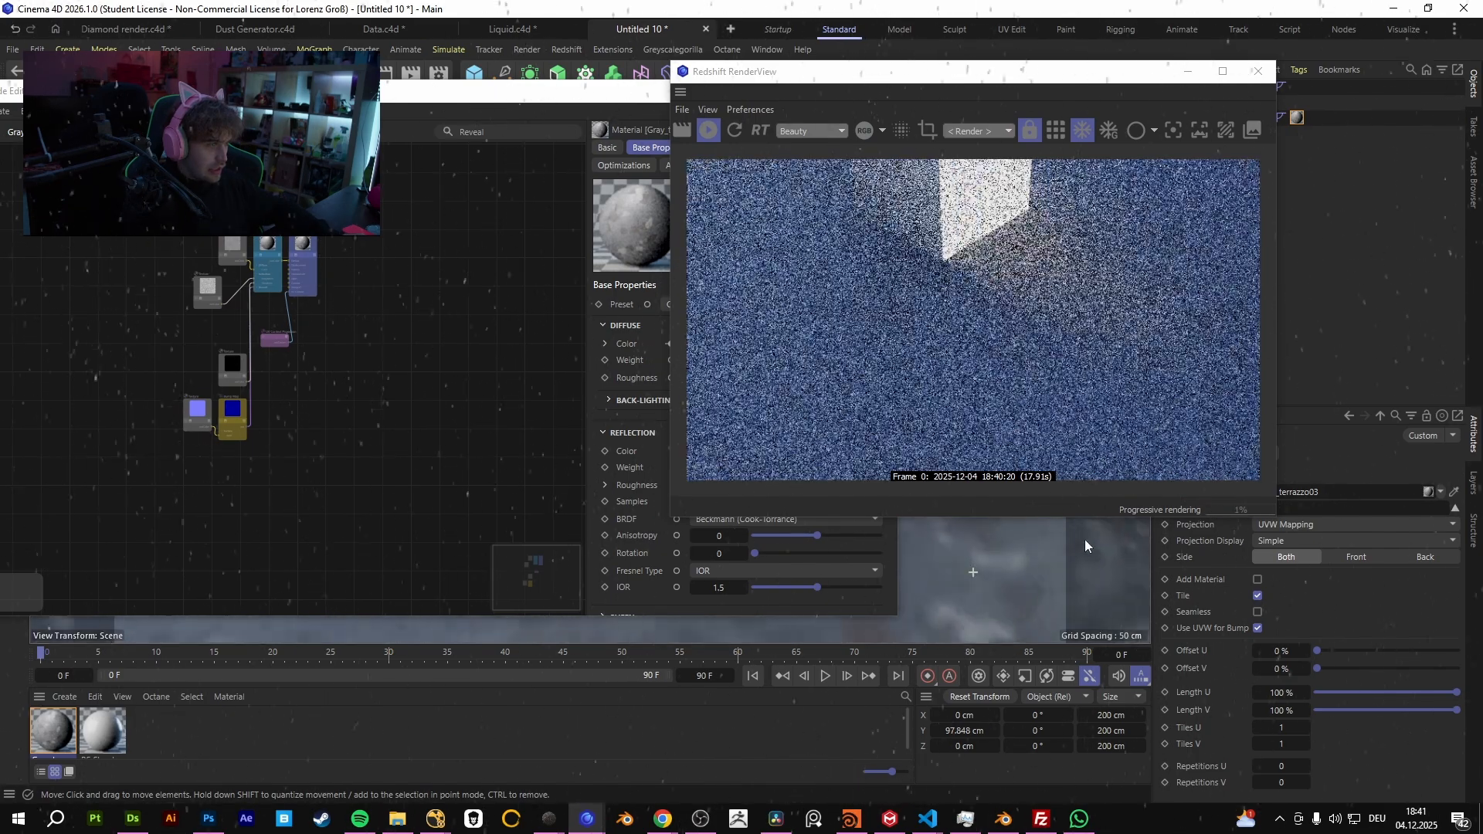
pyautogui.scroll(-3, 1003, 563)
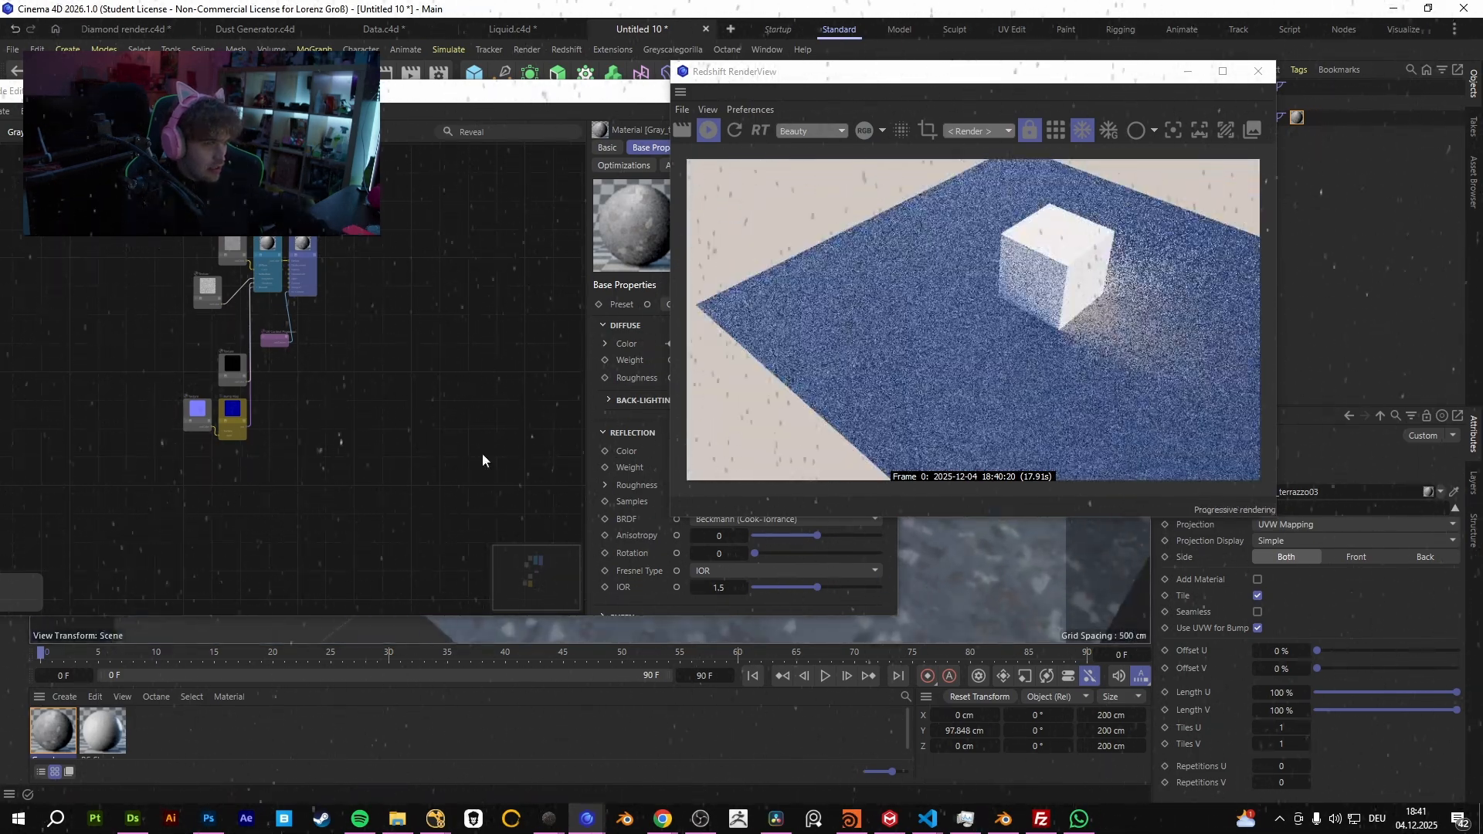
# - Spread out the texture nodes in the Gray_terrazzo03 graph to make room in front of the RS Material node
pyautogui.scroll(4, 239, 383)
pyautogui.click(320, 382)
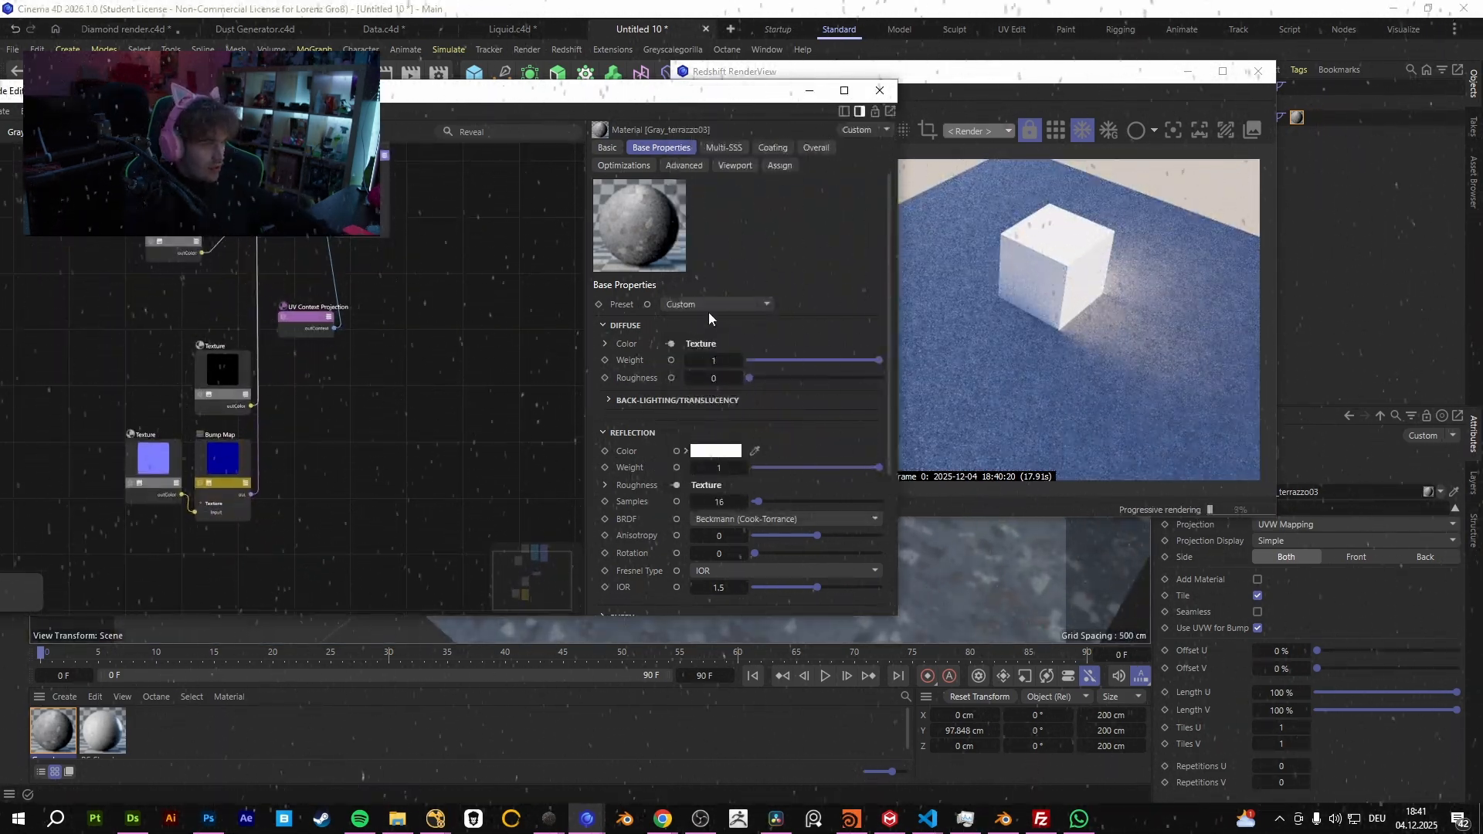
pyautogui.moveTo(773, 90); pyautogui.dragTo(971, 93)
pyautogui.moveTo(200, 378); pyautogui.dragTo(230, 437, button='middle')
pyautogui.moveTo(194, 382); pyautogui.dragTo(340, 591)
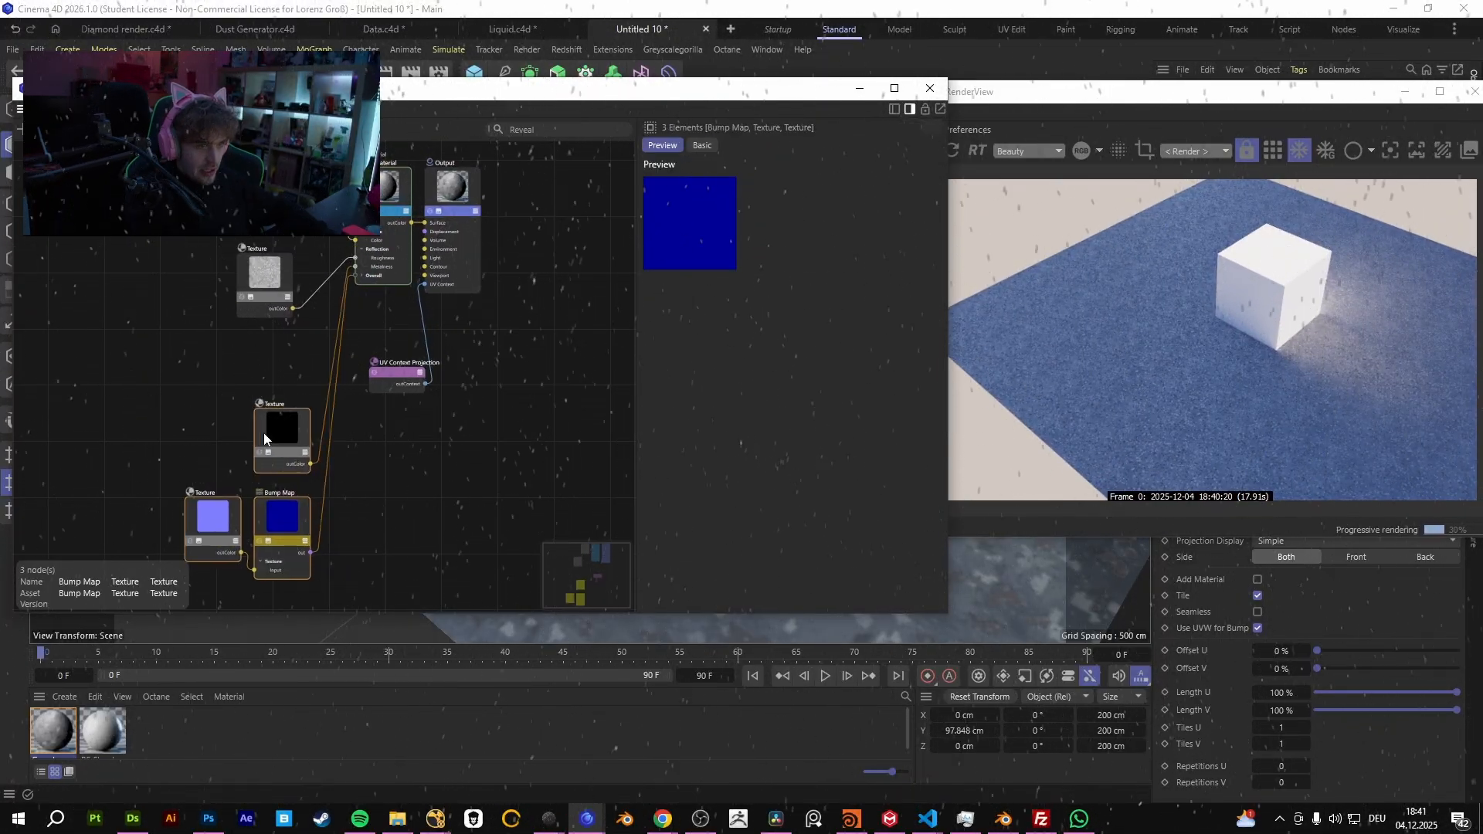
pyautogui.moveTo(279, 437); pyautogui.dragTo(368, 549, button='middle')
pyautogui.moveTo(356, 388); pyautogui.dragTo(238, 303)
pyautogui.moveTo(403, 297); pyautogui.dragTo(280, 226)
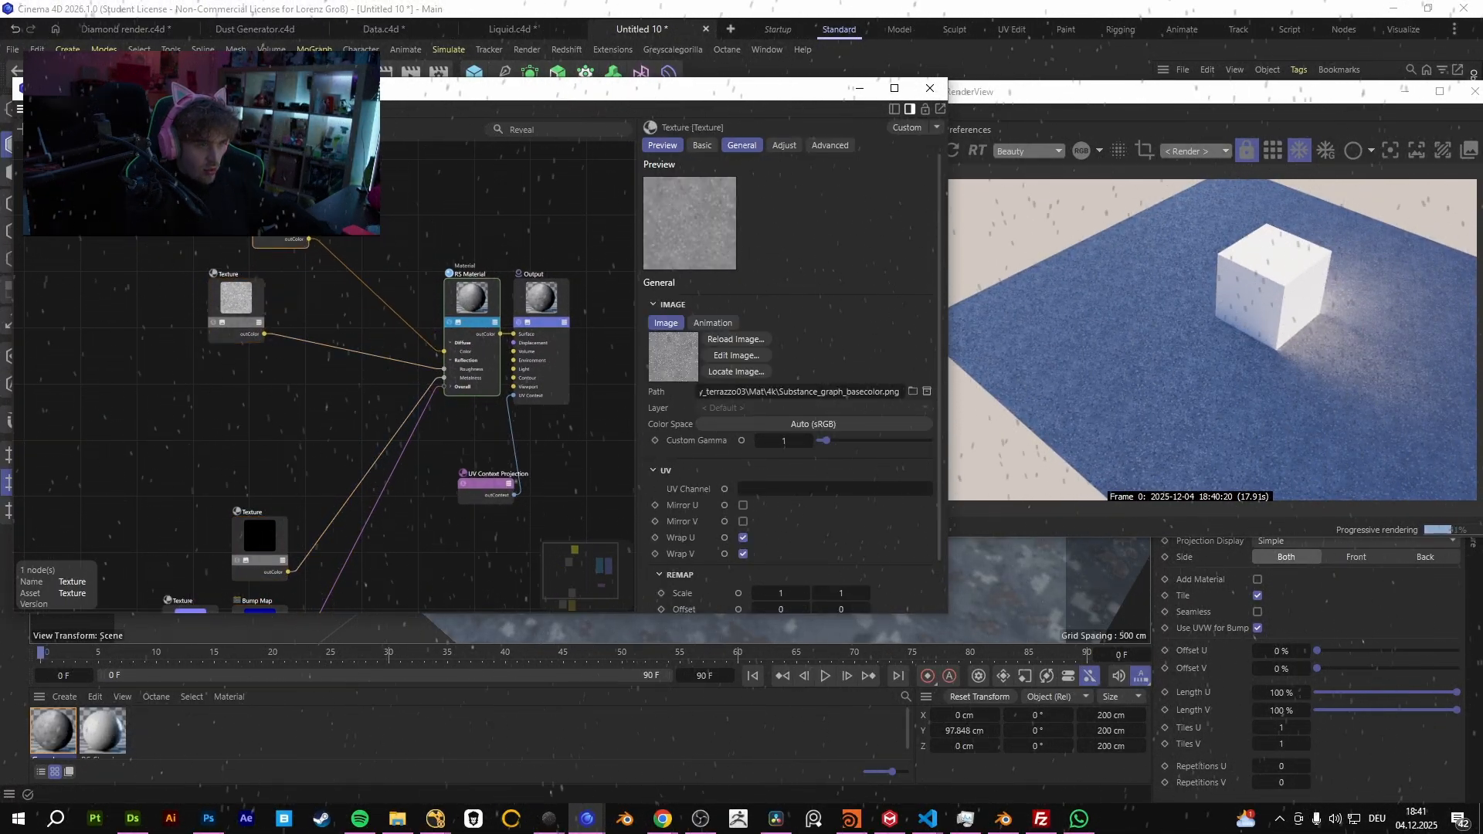
# - Add a Displacement node, connect it to the Output node's Displacement input, and review its Map Encoding options
pyautogui.rightClick(285, 400)
pyautogui.click(46, 129)
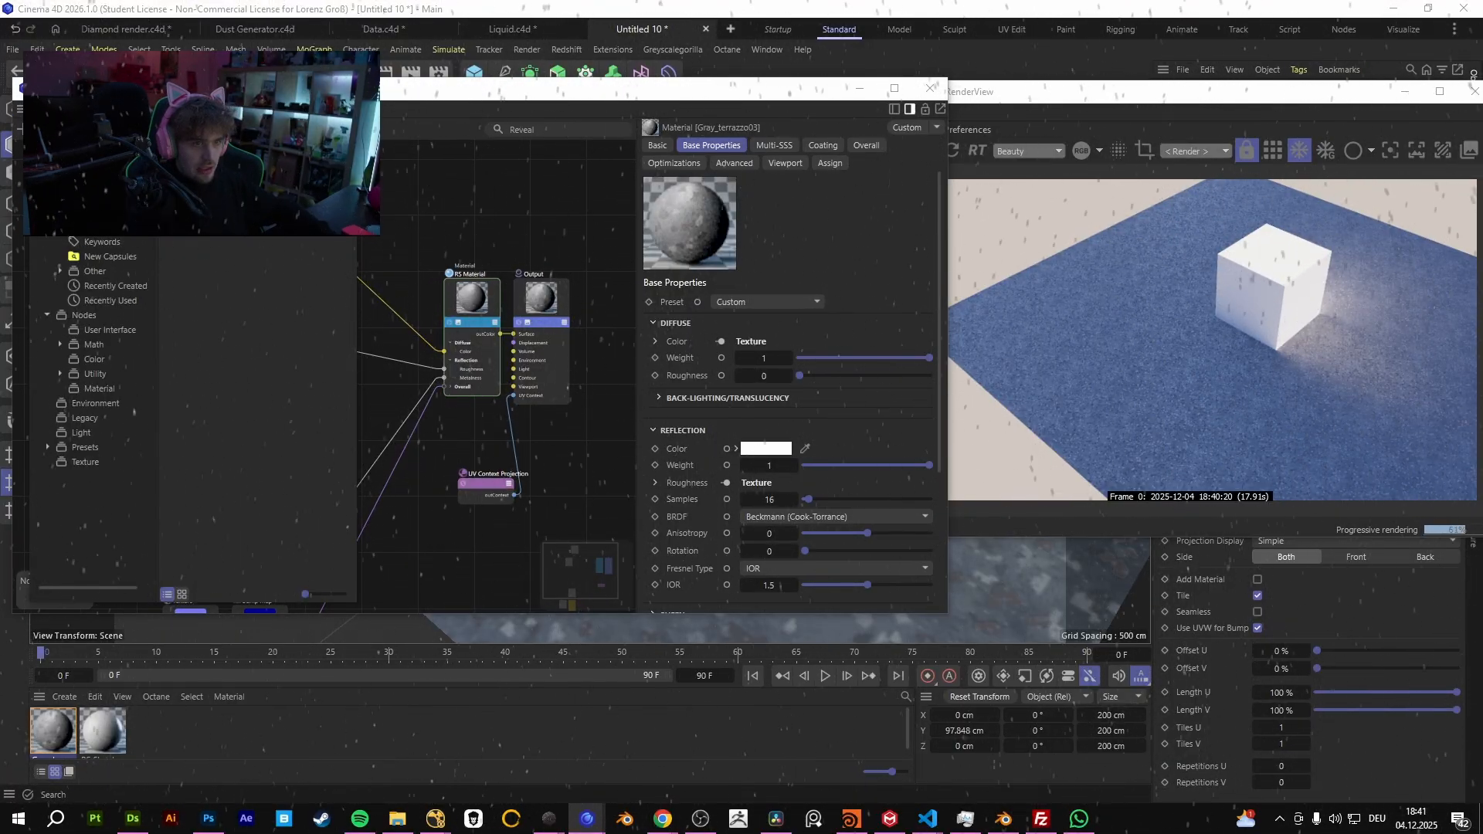
pyautogui.write('dis')
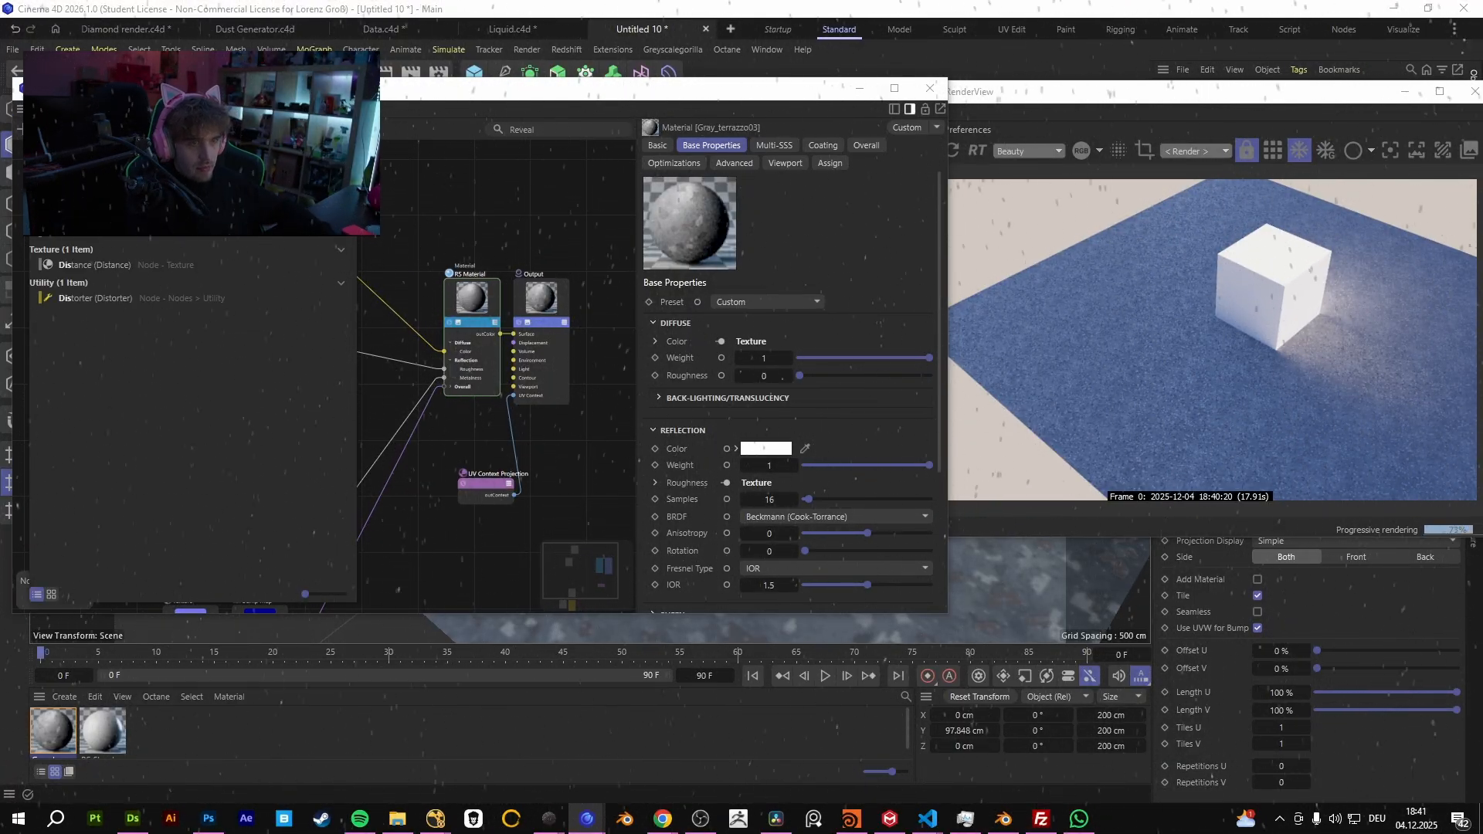
pyautogui.press('Return')
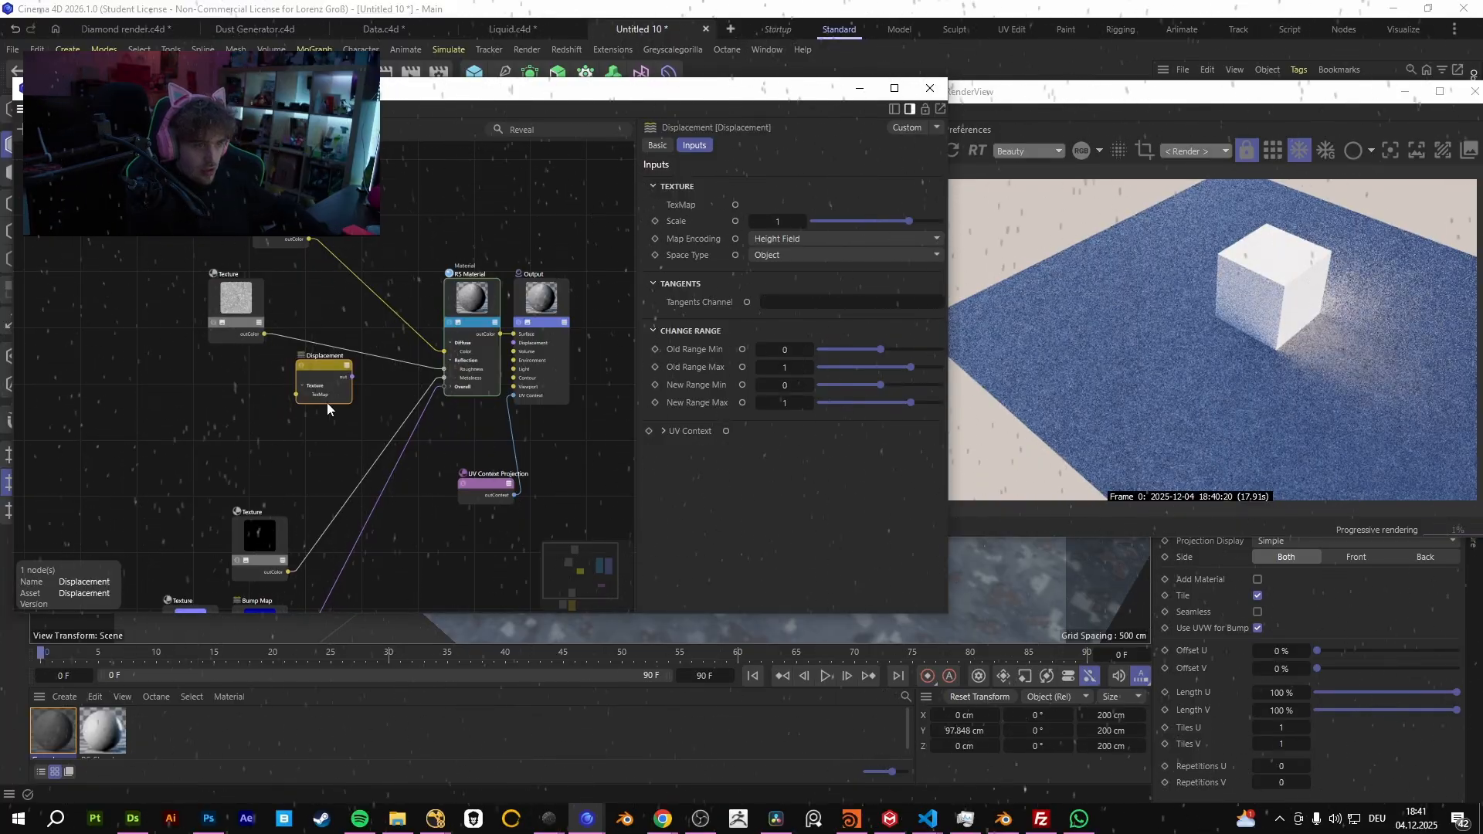
pyautogui.scroll(4, 326, 406)
pyautogui.moveTo(442, 349); pyautogui.dragTo(321, 344, button='middle')
pyautogui.moveTo(247, 347); pyautogui.dragTo(586, 275)
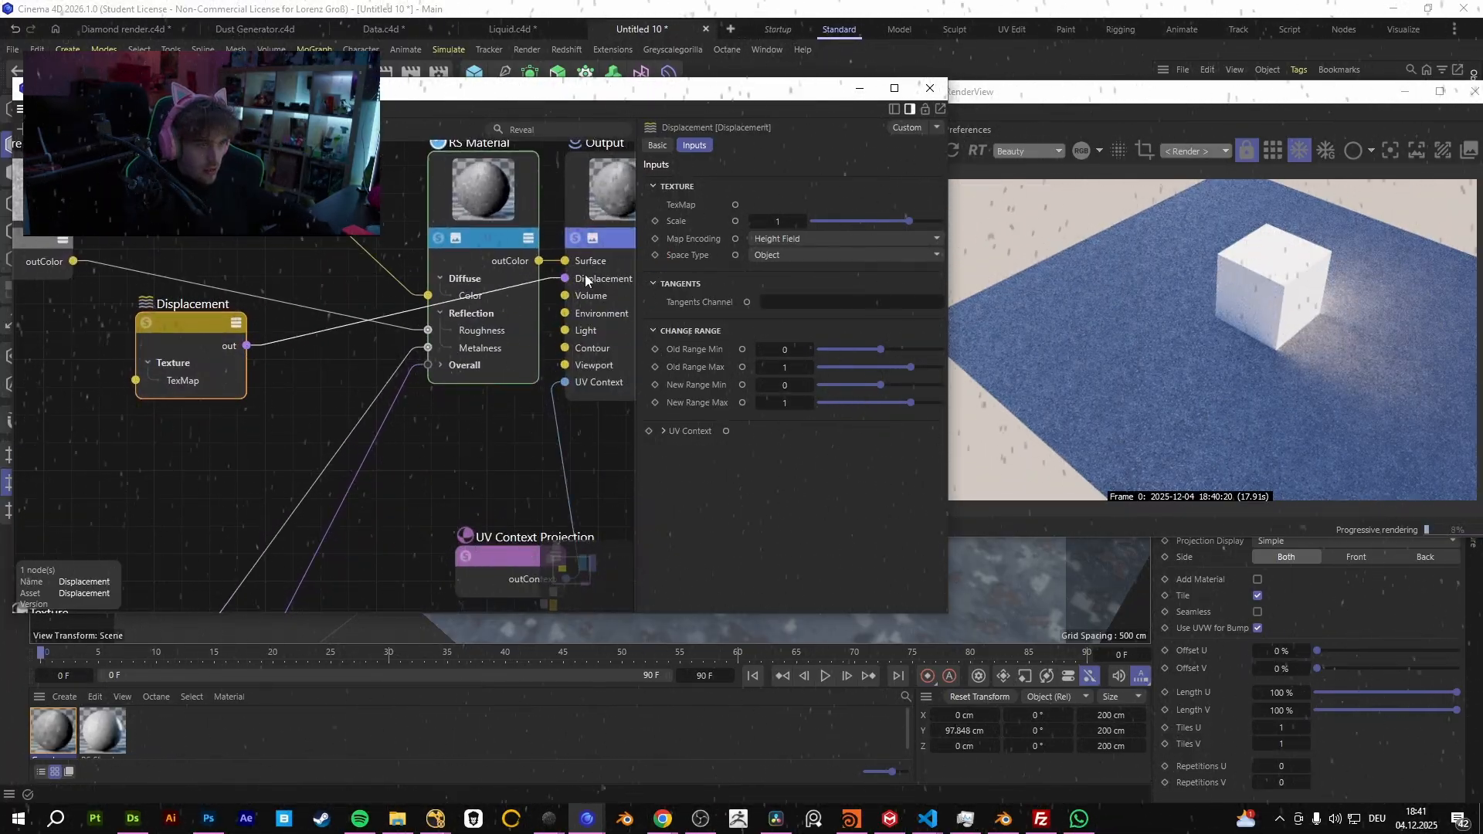
pyautogui.click(797, 239)
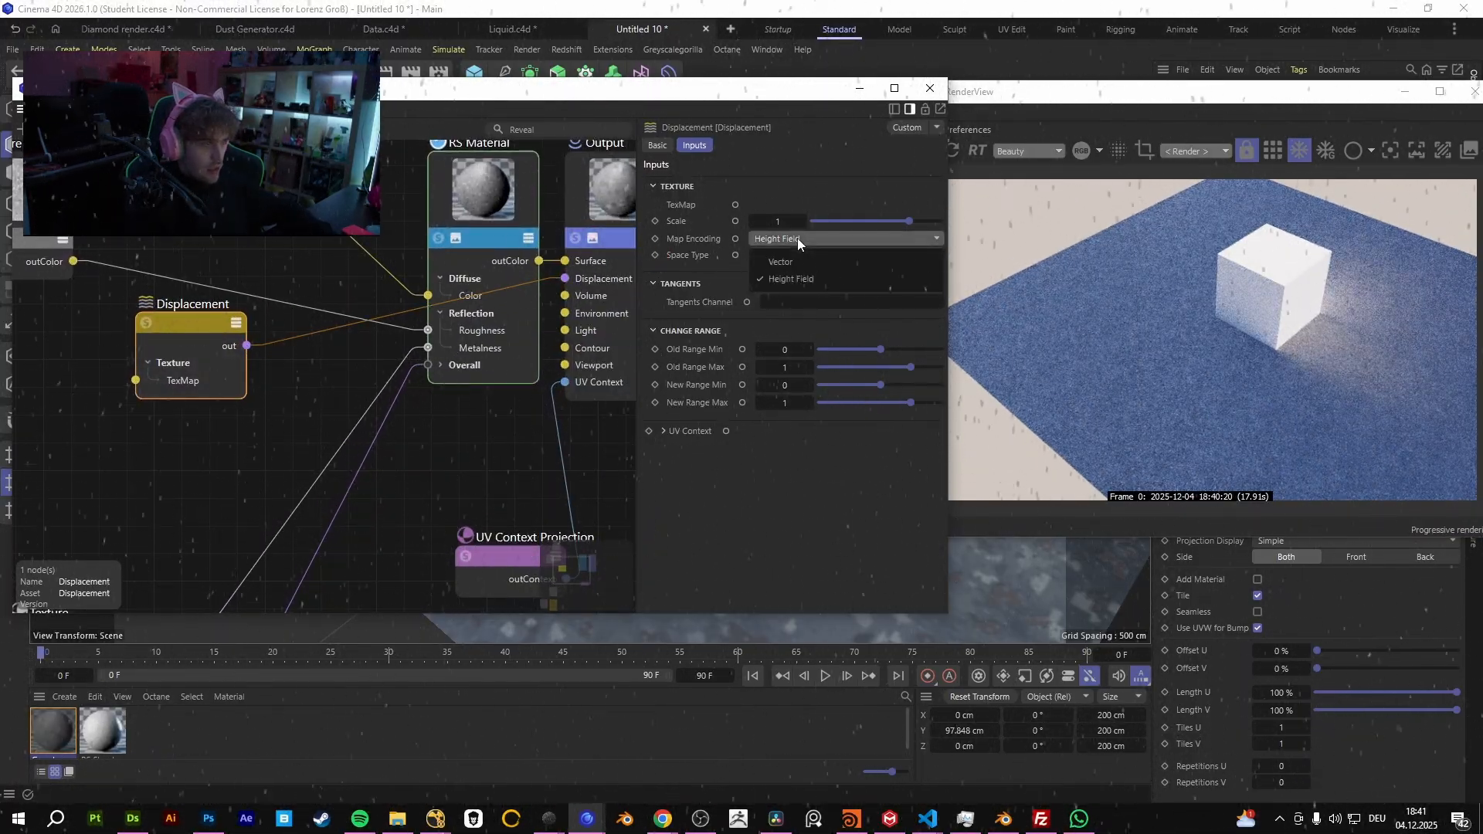
pyautogui.click(797, 238)
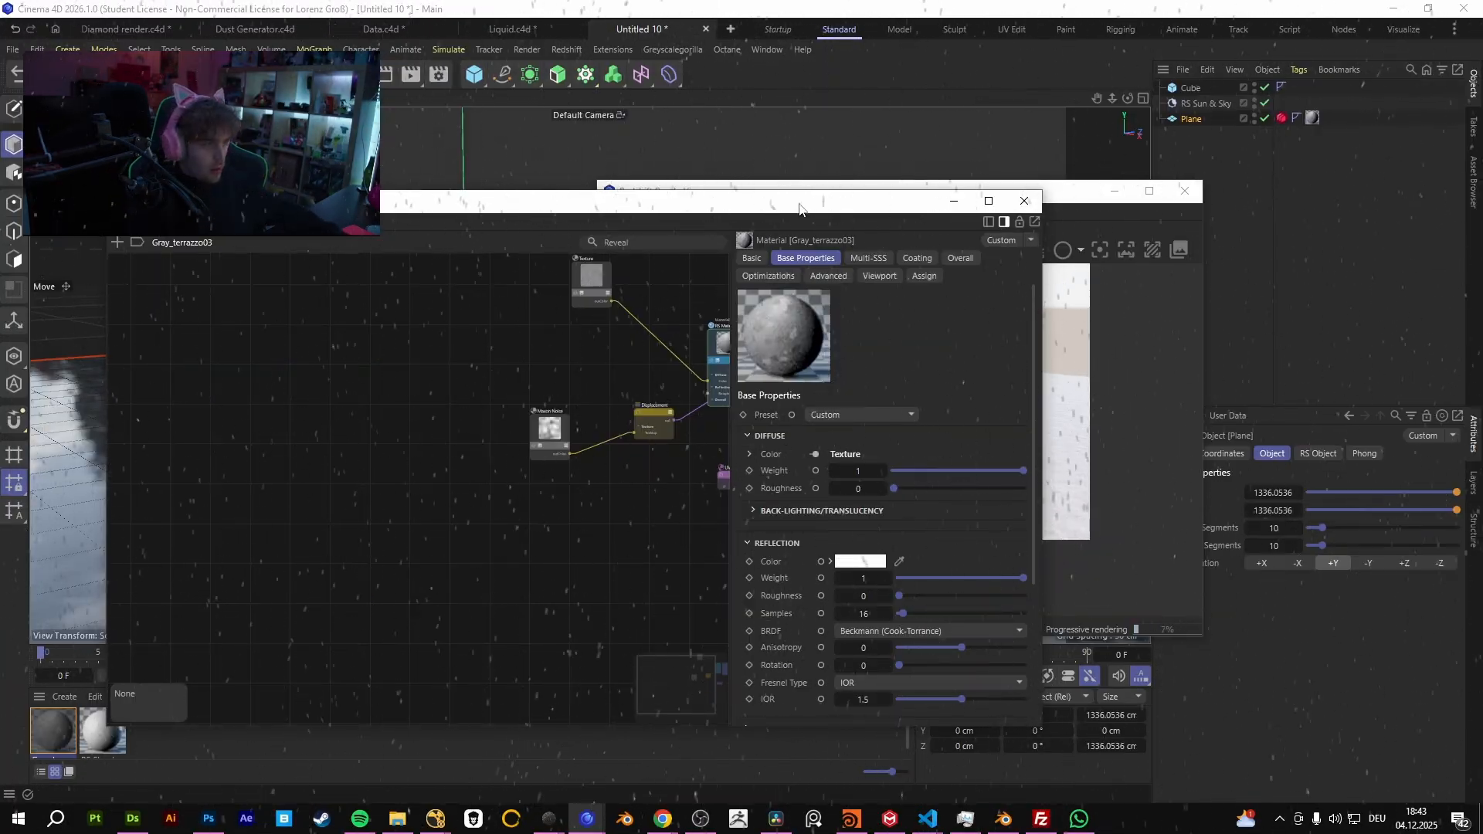
# - Delete the base color texture node feeding the RS Material in the Gray_terrazzo03 graph
pyautogui.moveTo(969, 218); pyautogui.dragTo(604, 457)
pyautogui.keyDown('alt'); pyautogui.moveTo(433, 304); pyautogui.dragTo(389, 243); pyautogui.keyUp('alt')
pyautogui.scroll(3, 402, 311)
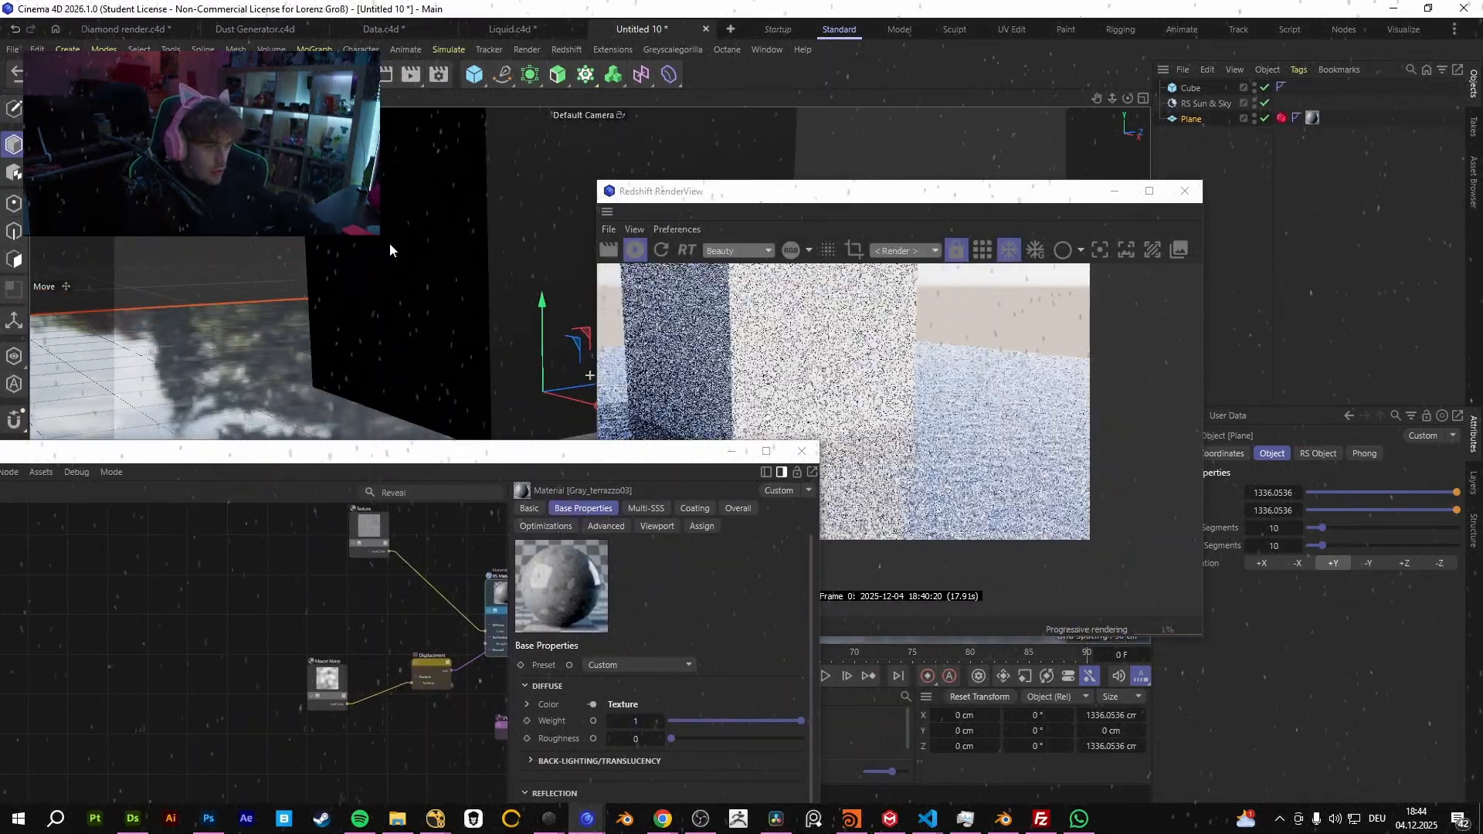
pyautogui.scroll(2, 443, 511)
pyautogui.click(336, 547)
pyautogui.press('Delete')
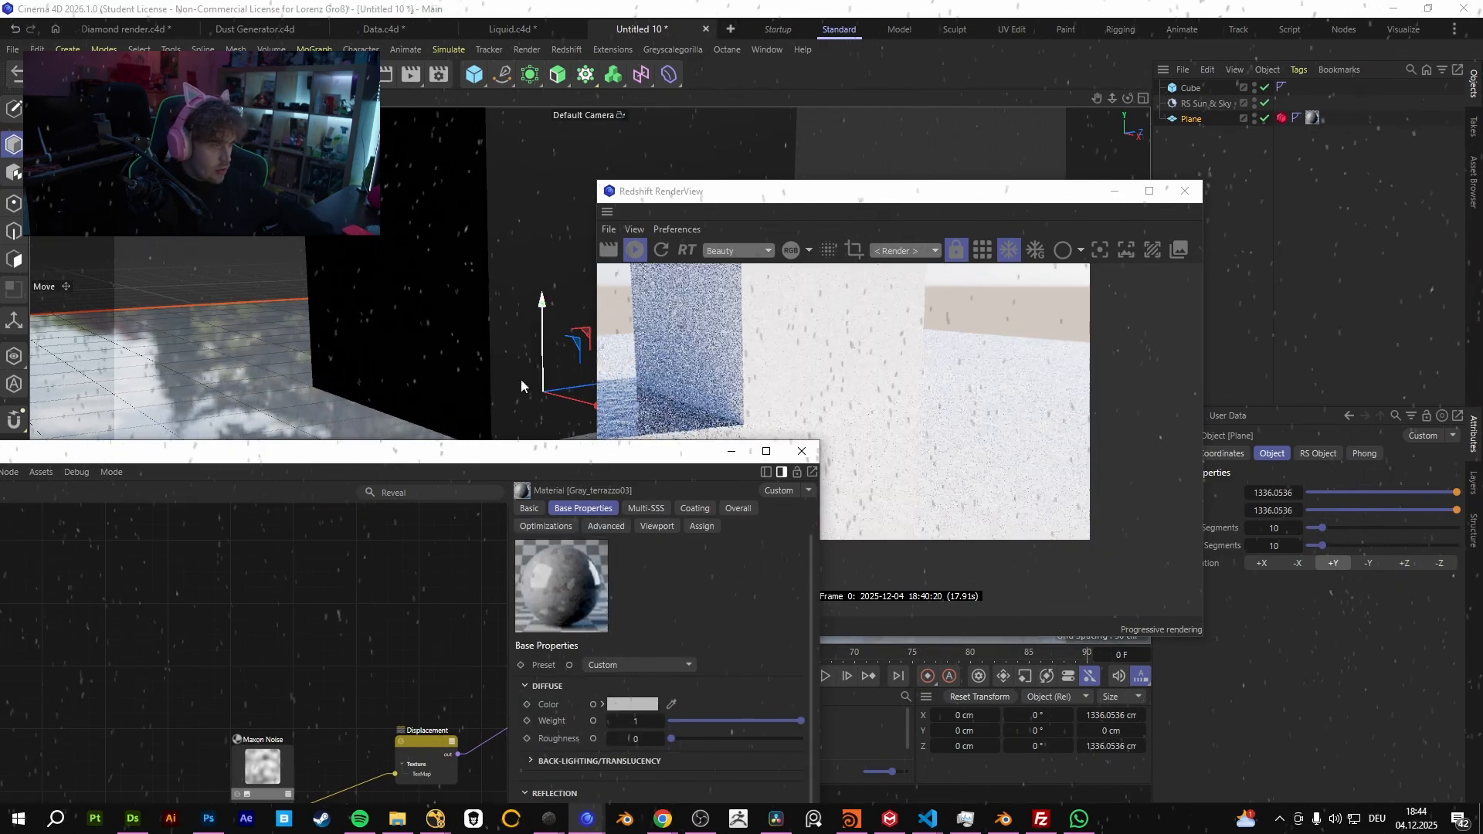
# - Set the RS Material's diffuse Color to near black
pyautogui.moveTo(481, 655); pyautogui.dragTo(398, 609, button='middle')
pyautogui.click(463, 579)
pyautogui.click(579, 509)
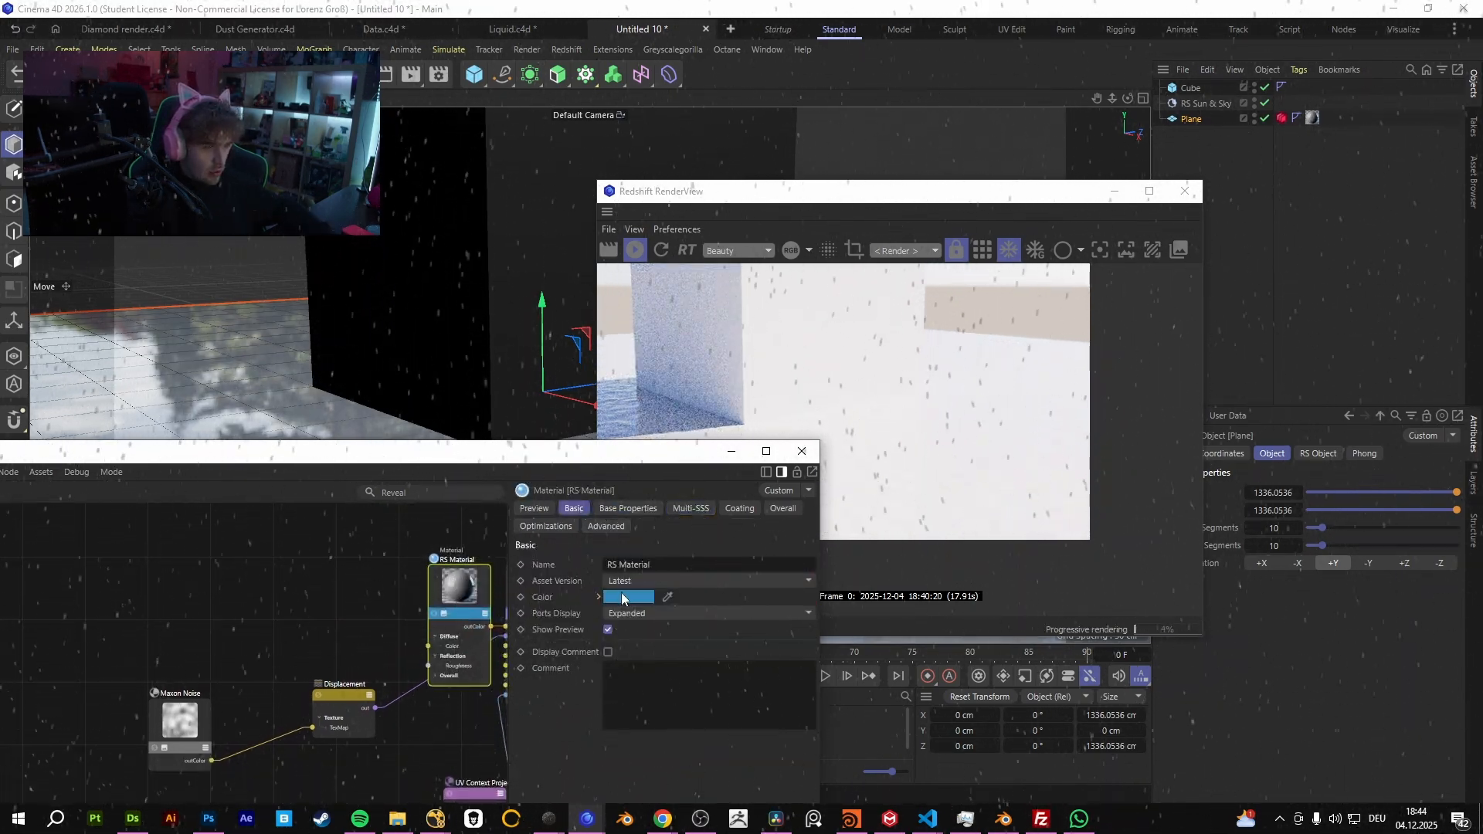
pyautogui.click(628, 509)
pyautogui.click(632, 604)
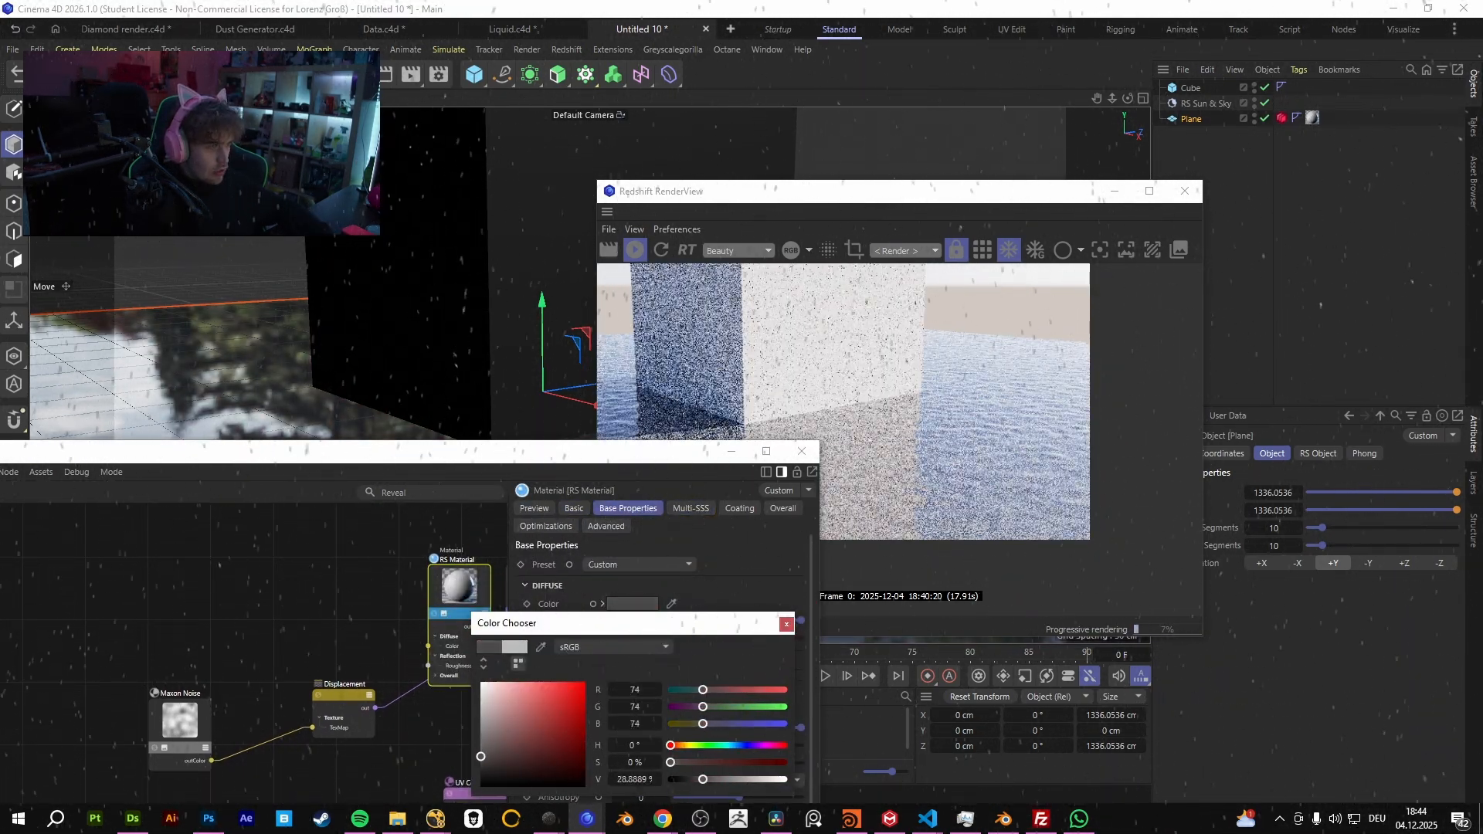
pyautogui.moveTo(481, 754); pyautogui.dragTo(480, 771)
pyautogui.click(787, 624)
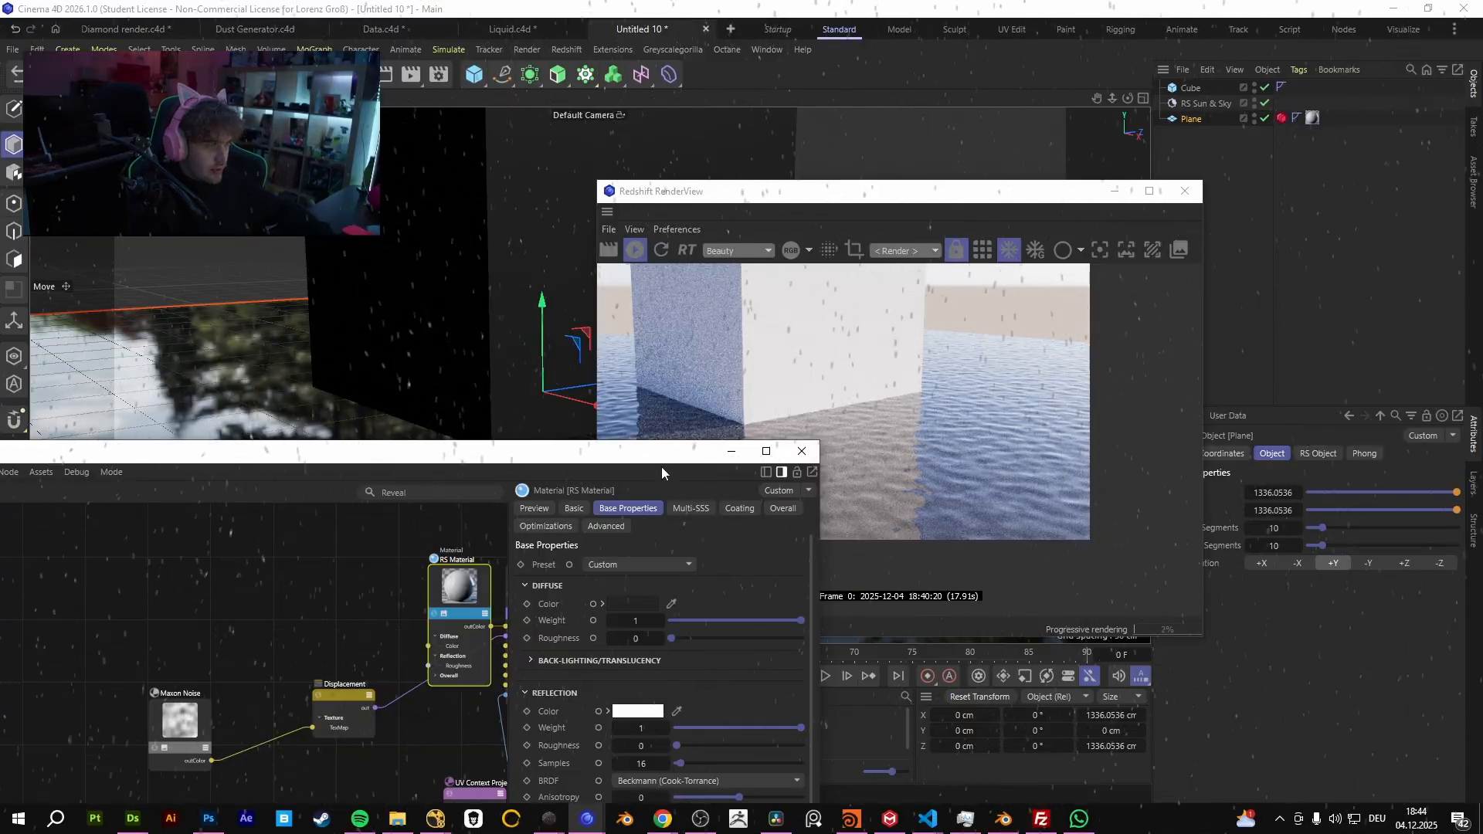
# - Set the displacement Bake Resolution in the Plane's Redshift Object tag to 4096 x 4096 and inspect the rippled surface up close
pyautogui.moveTo(651, 466); pyautogui.dragTo(936, 591)
pyautogui.moveTo(285, 388)
pyautogui.keyDown('alt'); pyautogui.mouseDown()
pyautogui.moveTo(280, 433)
pyautogui.moveTo(303, 323)
pyautogui.moveTo(258, 397)
pyautogui.moveTo(283, 391)
pyautogui.mouseUp(); pyautogui.keyUp('alt')
pyautogui.moveTo(635, 585); pyautogui.dragTo(299, 334)
pyautogui.click(1281, 118)
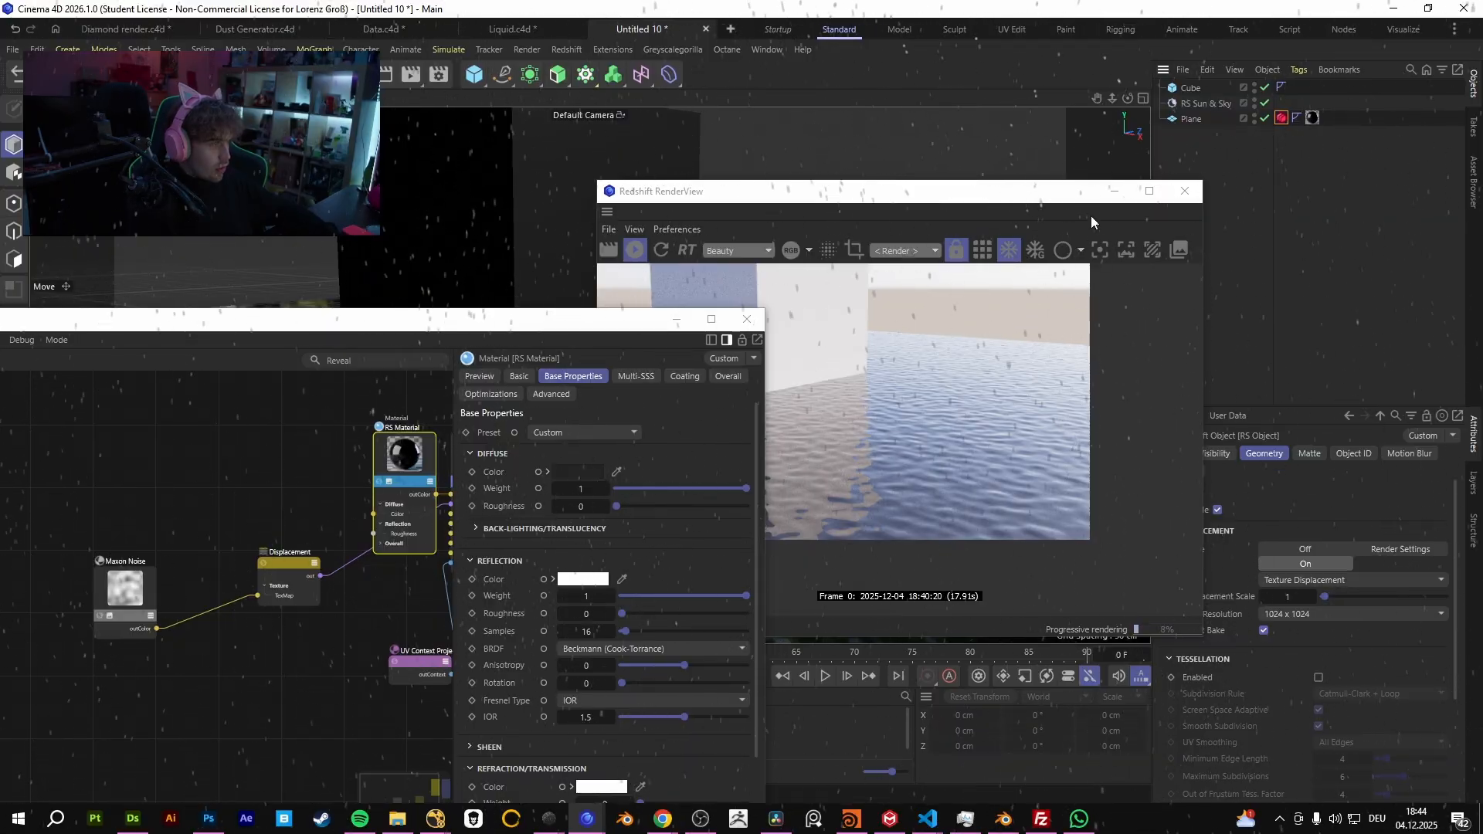
pyautogui.moveTo(1094, 193); pyautogui.dragTo(972, 148)
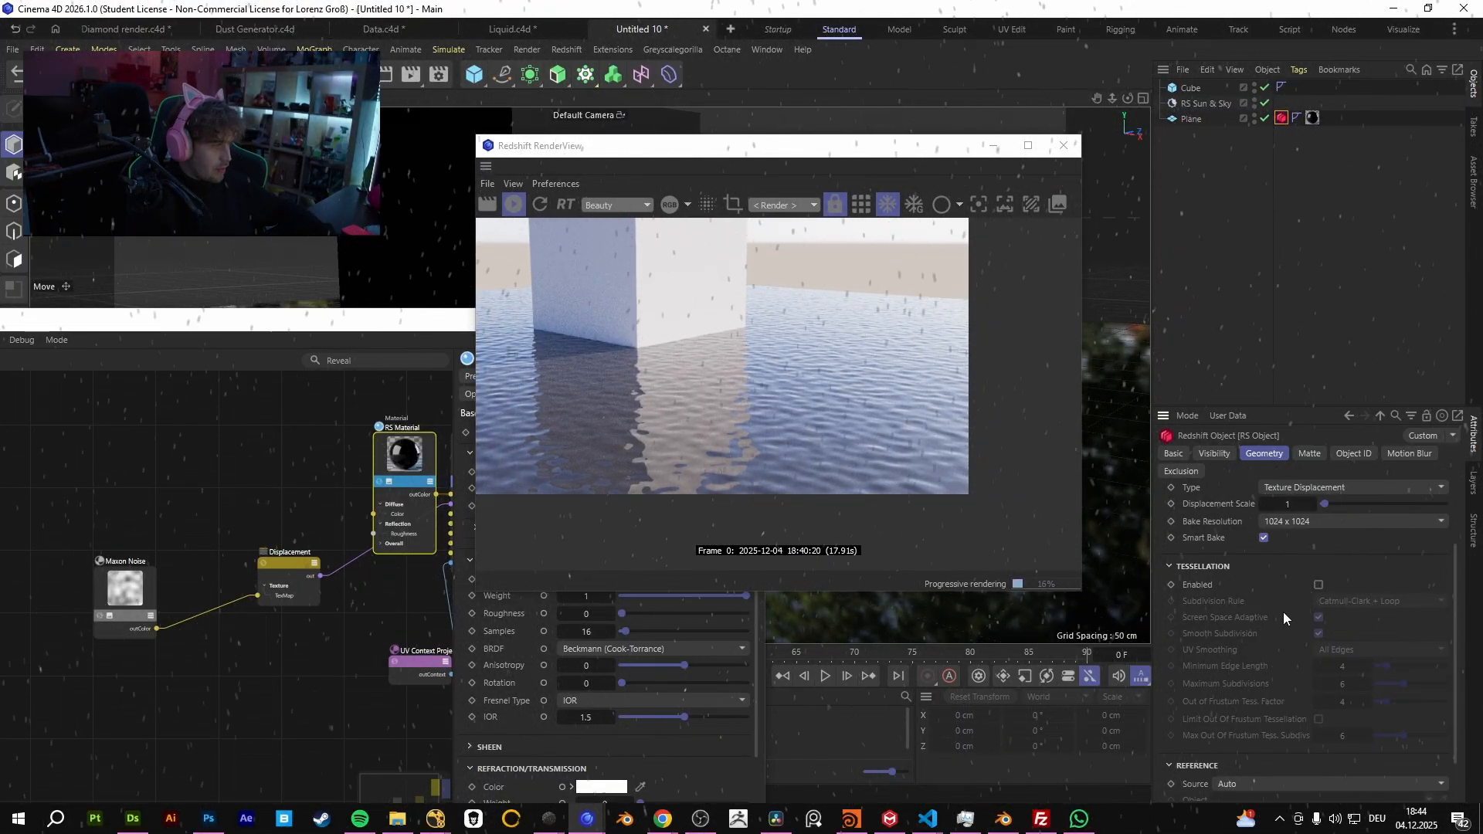
pyautogui.click(1295, 615)
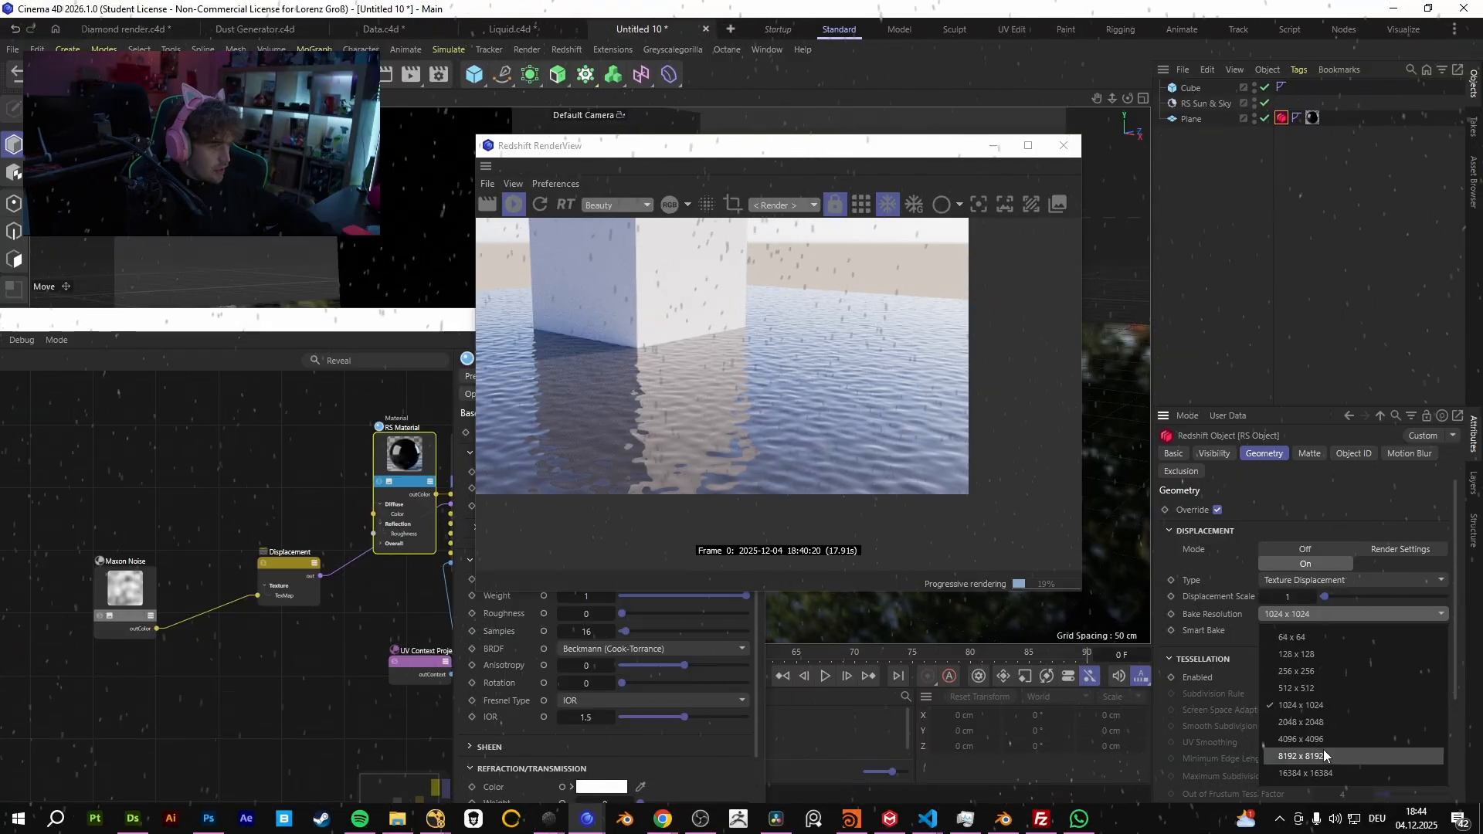
pyautogui.click(1323, 752)
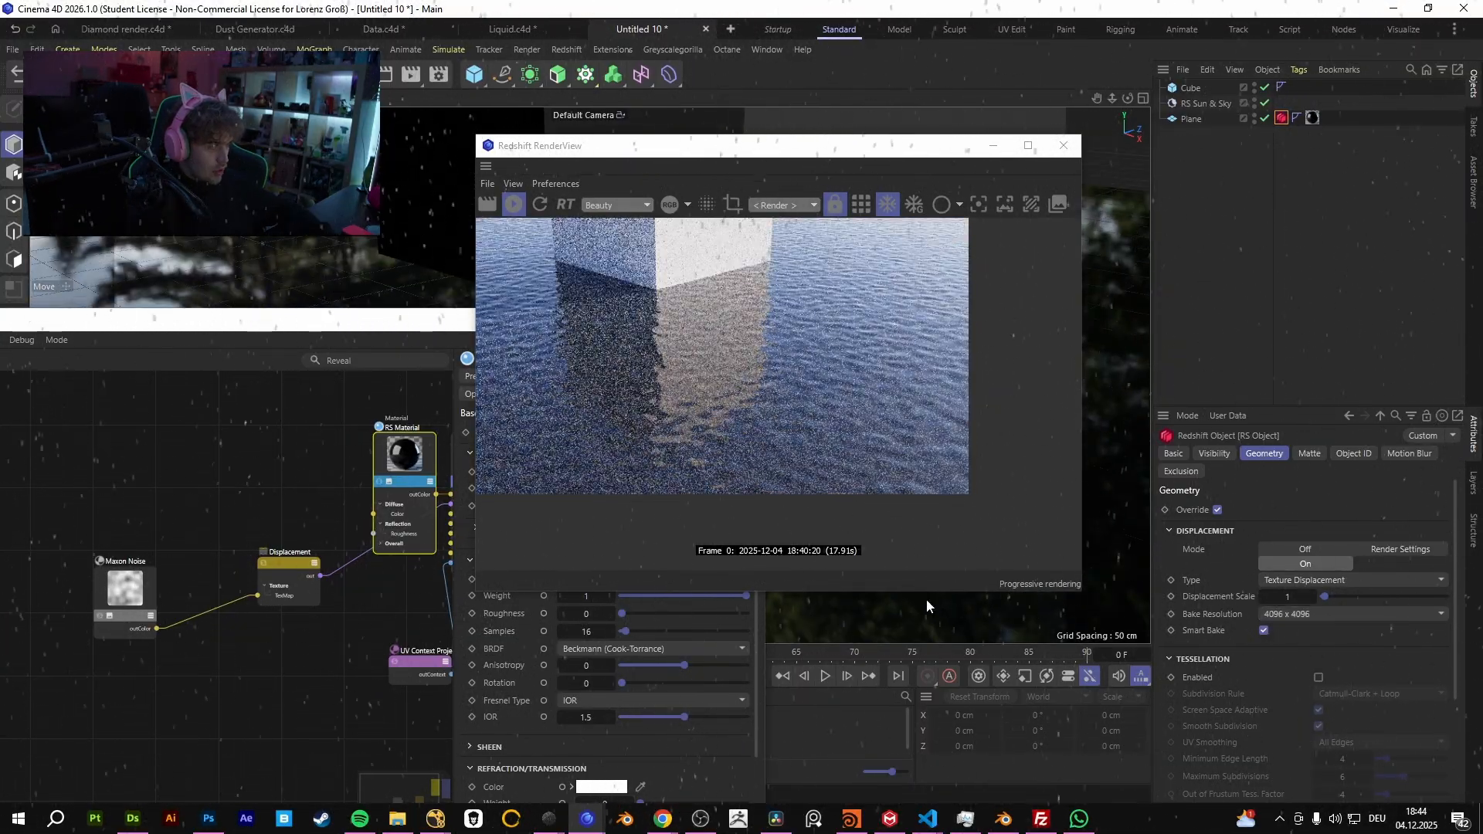
pyautogui.click(1321, 615)
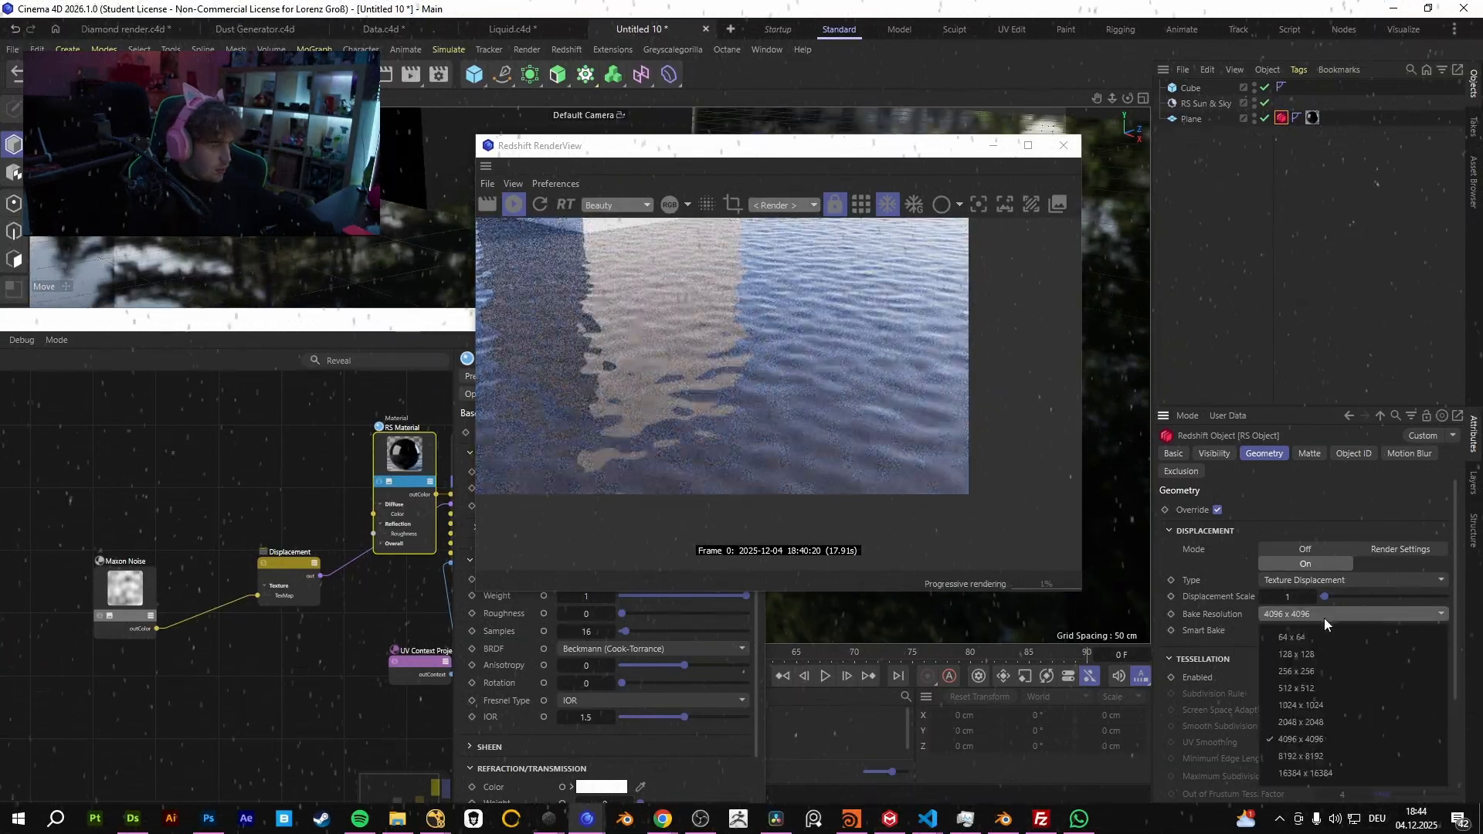
pyautogui.click(1277, 616)
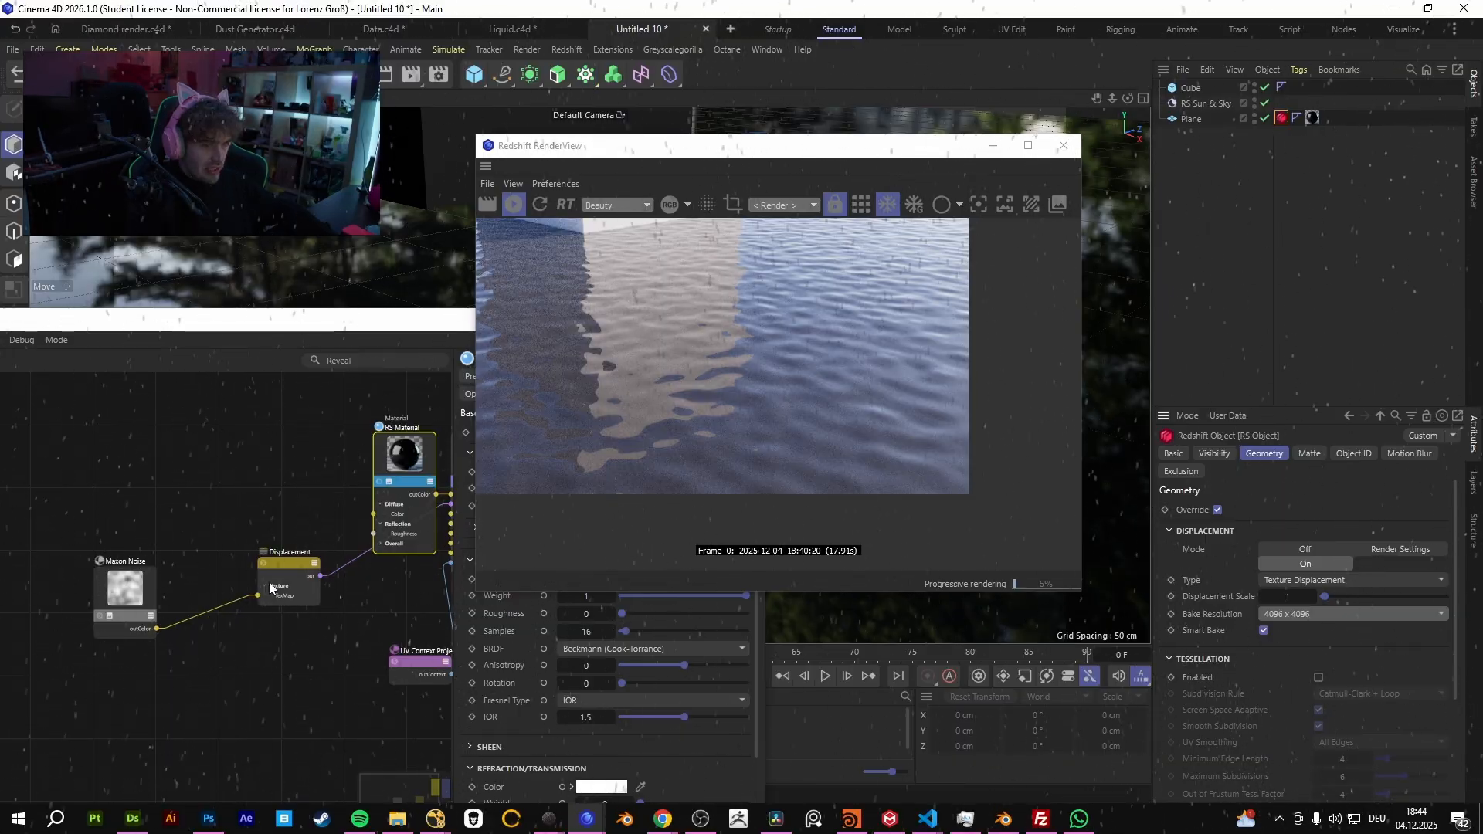
pyautogui.moveTo(339, 324); pyautogui.dragTo(1163, 392)
pyautogui.keyDown('alt'); pyautogui.moveTo(301, 355); pyautogui.dragTo(454, 420, button='middle'); pyautogui.keyUp('alt')
pyautogui.scroll(-5, 247, 432)
pyautogui.click(456, 420)
pyautogui.press('c')
pyautogui.click(14, 260)
pyautogui.keyDown('alt'); pyautogui.moveTo(258, 379); pyautogui.dragTo(303, 471, button='middle'); pyautogui.keyUp('alt')
pyautogui.hotkey('ctrl', 'z')
# - Set the Plane's Width Segments and Height Segments to 1 and inspect the displaced surface in the render up close and from farther away
pyautogui.moveTo(927, 384); pyautogui.dragTo(475, 288)
pyautogui.click(1185, 119)
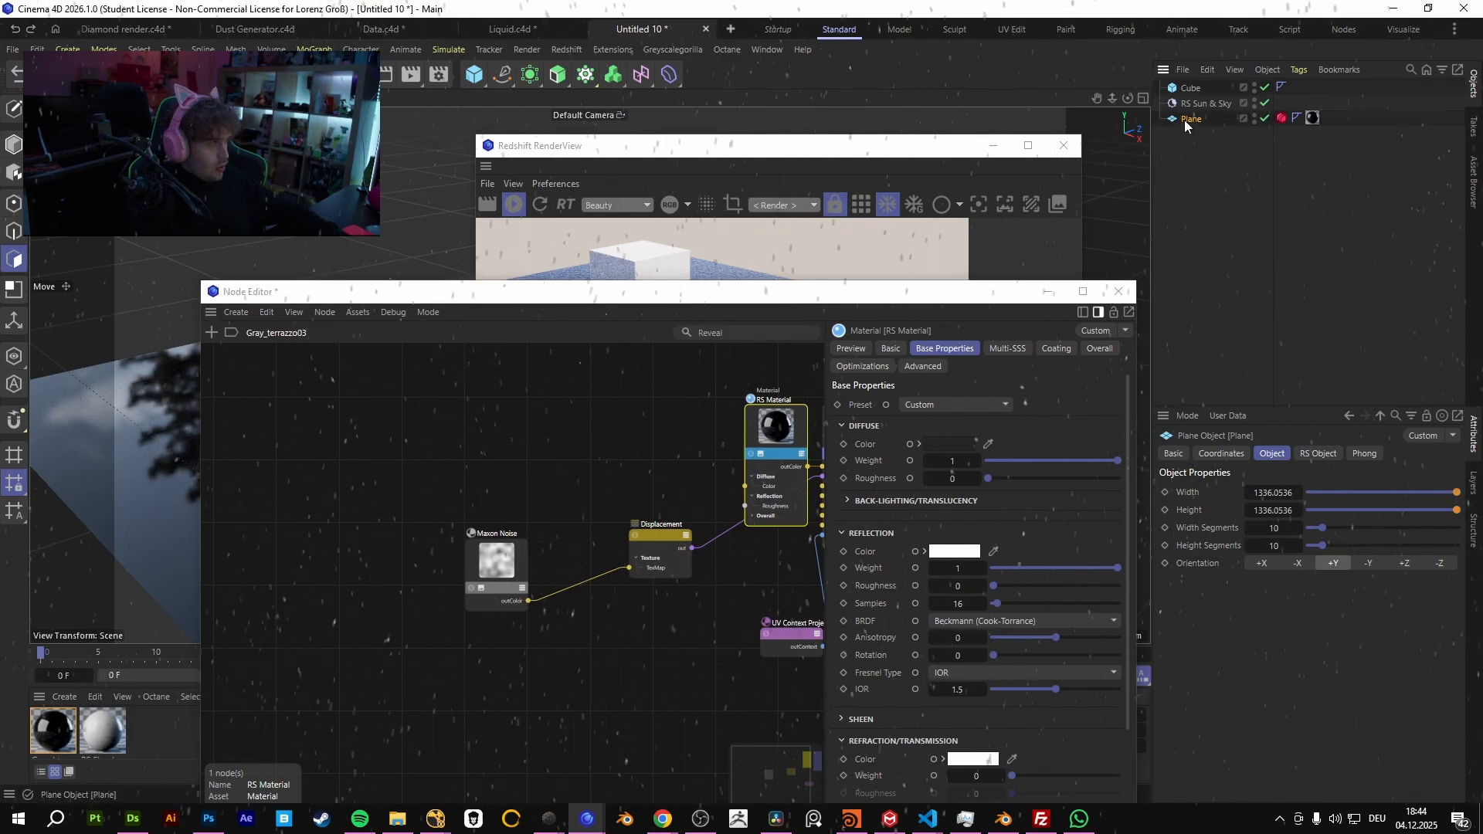
pyautogui.doubleClick(1276, 527)
pyautogui.write('1')
pyautogui.press('Tab')
pyautogui.write('1')
pyautogui.press('Return')
pyautogui.moveTo(855, 295); pyautogui.dragTo(1139, 600)
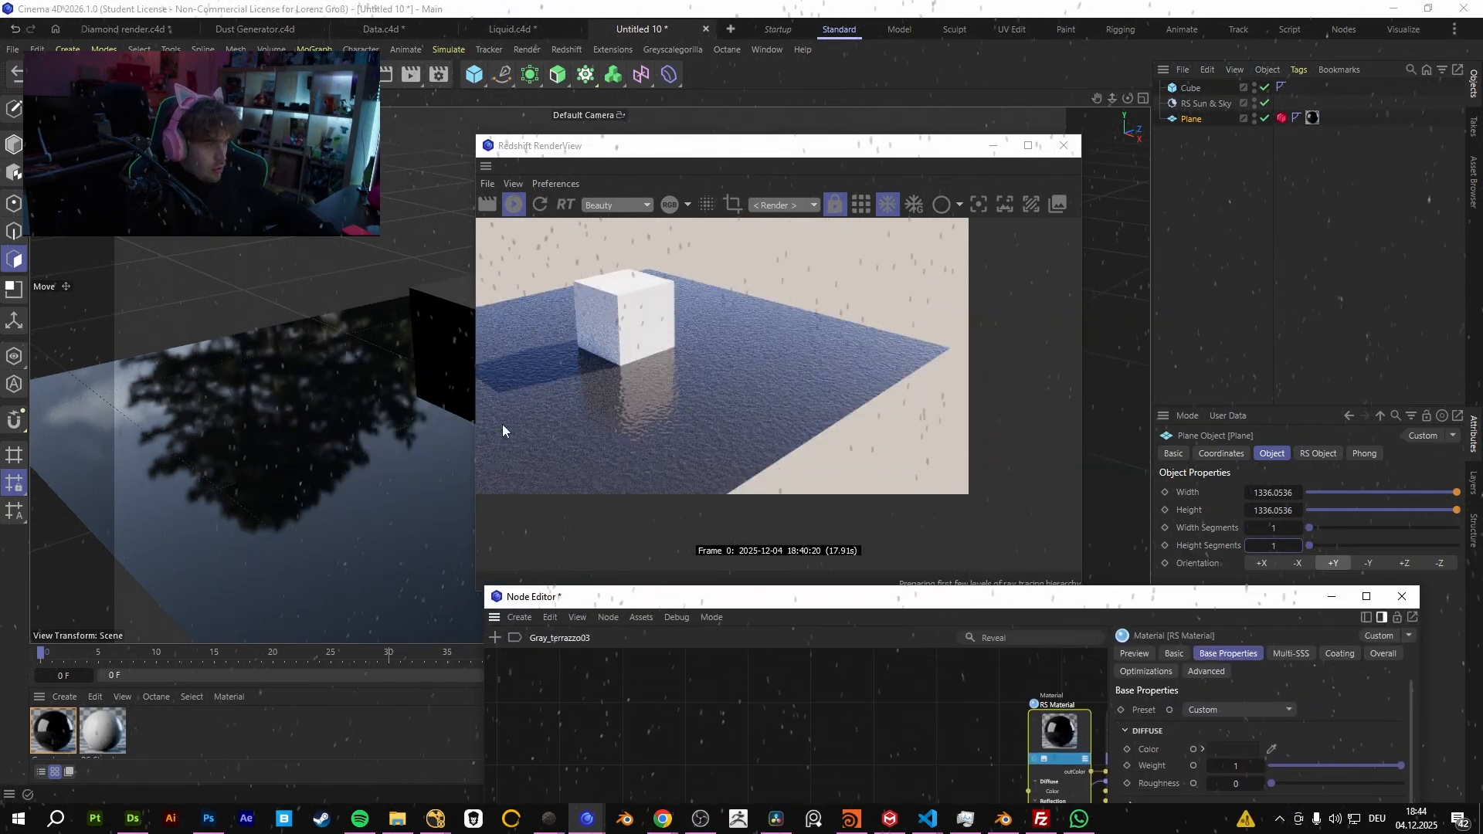
pyautogui.scroll(8, 396, 390)
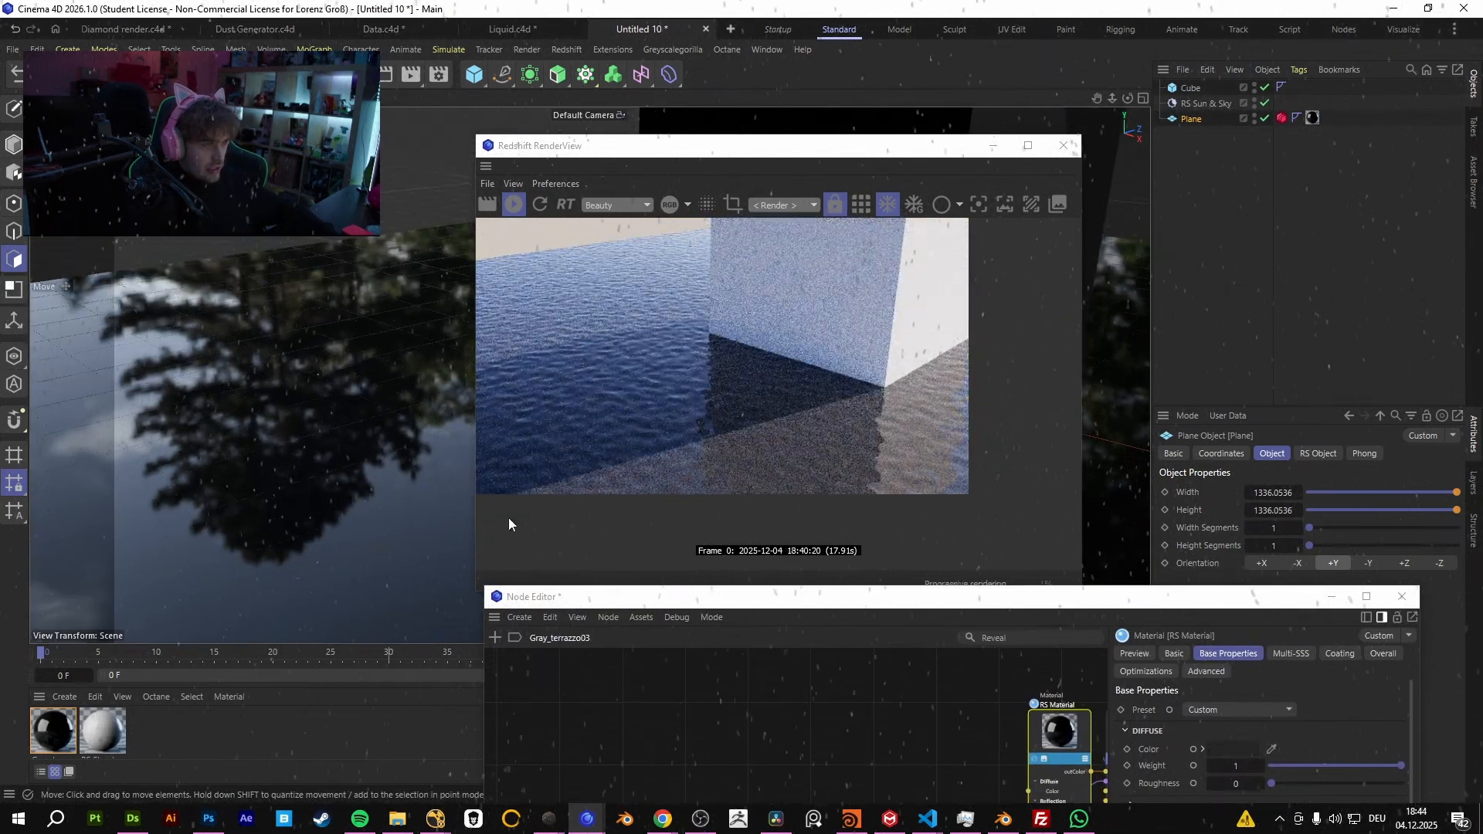
pyautogui.click(698, 402)
pyautogui.scroll(-8, 362, 394)
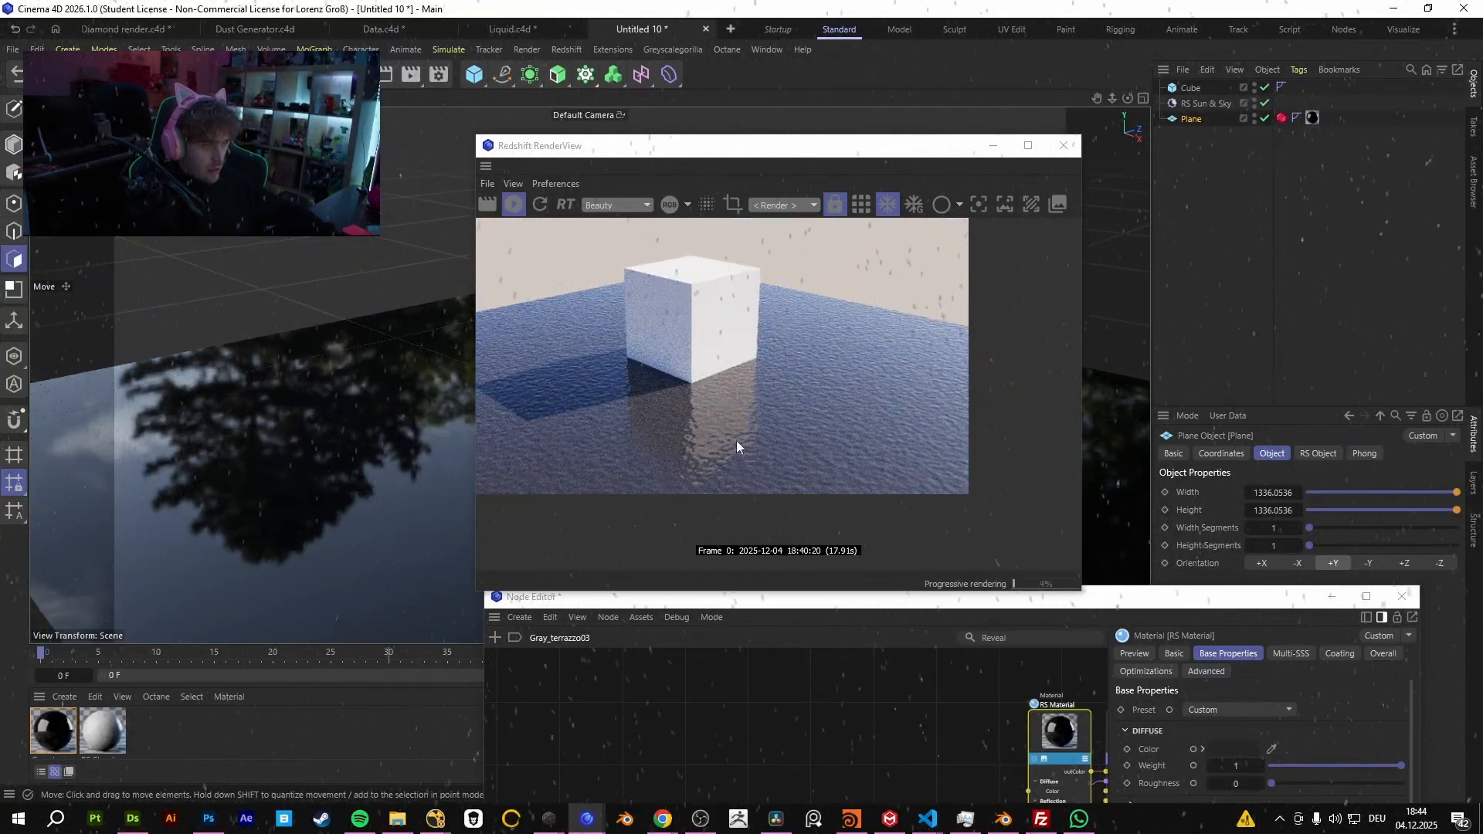
pyautogui.scroll(-5, 311, 426)
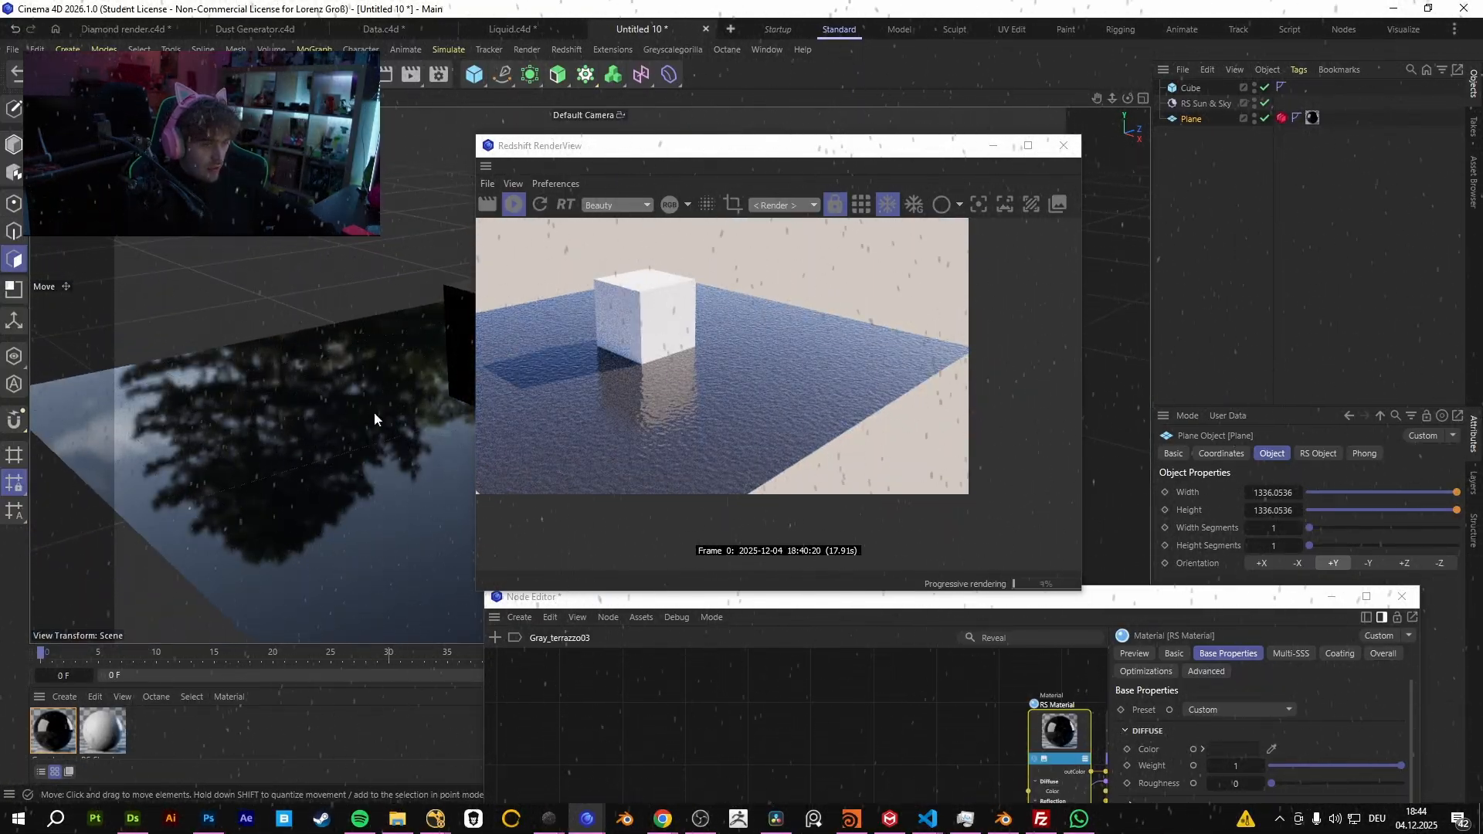
# - Close the Node Editor and the Redshift RenderView, and create a new empty project
pyautogui.click(1402, 596)
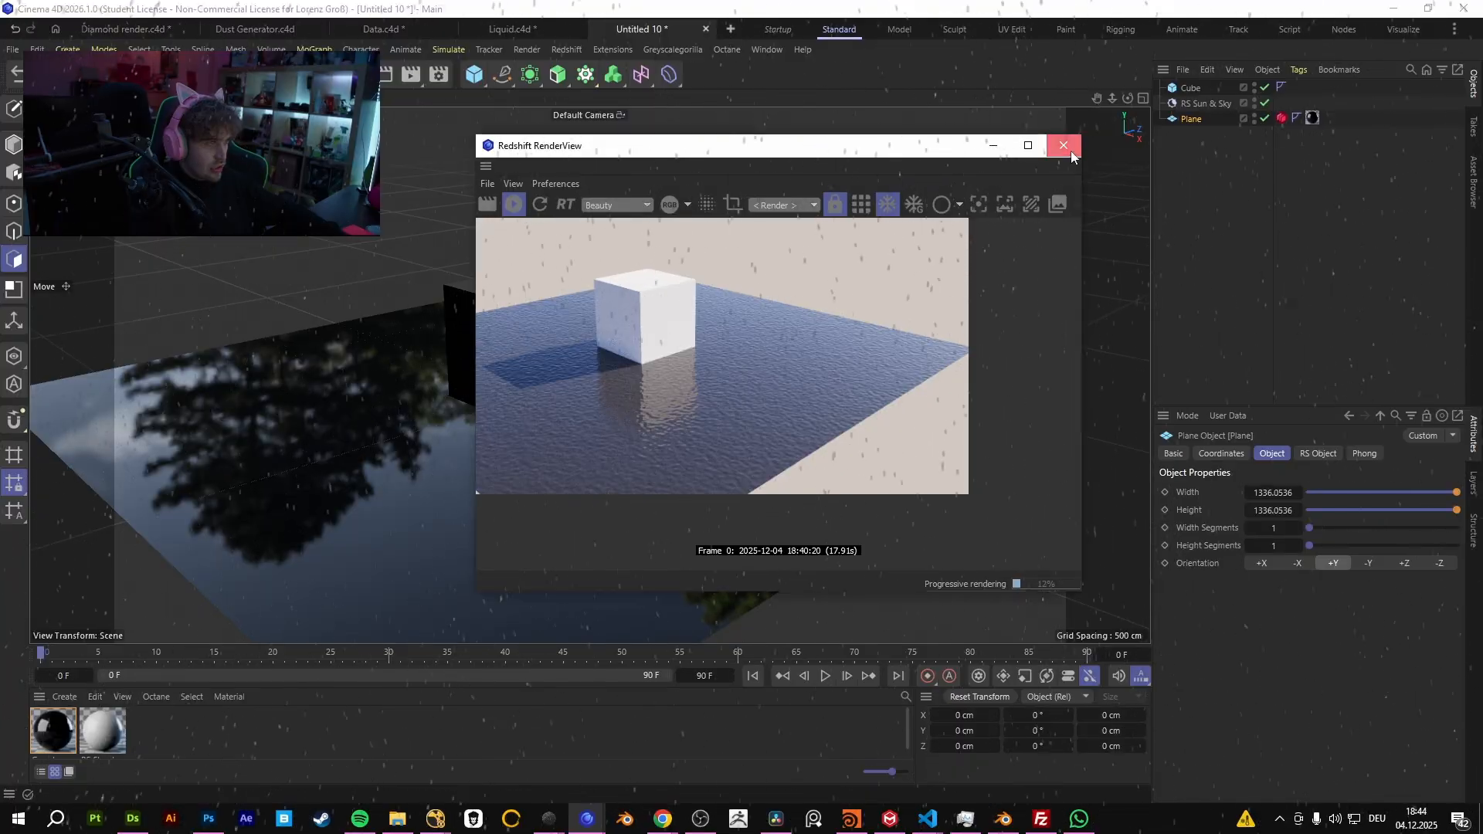
pyautogui.click(1070, 154)
pyautogui.scroll(-5, 579, 443)
pyautogui.click(731, 30)
# - Open the Octane Live Viewer, start rendering the empty scene and move the viewer aside
pyautogui.click(727, 49)
pyautogui.click(753, 96)
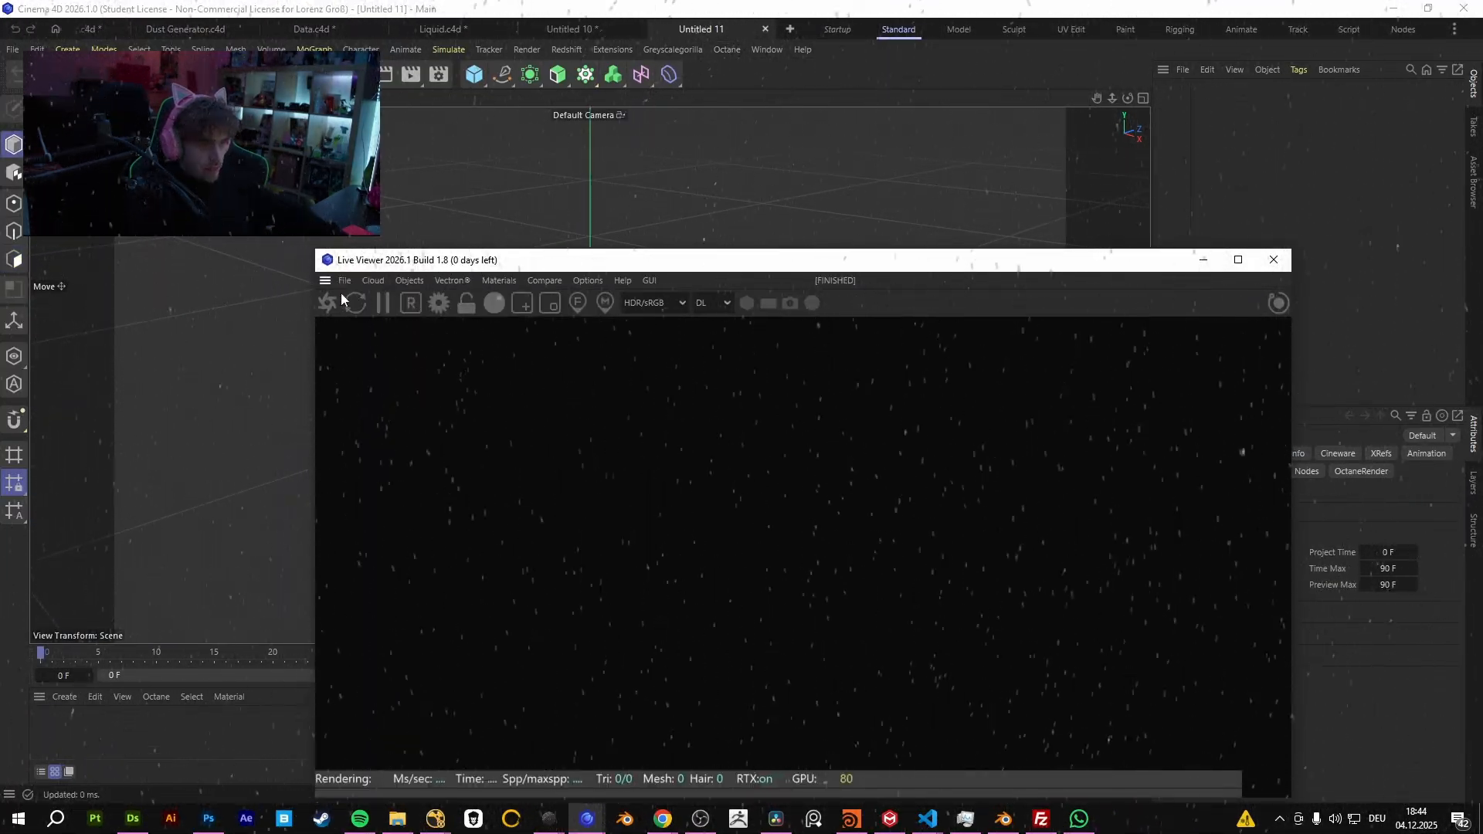
pyautogui.moveTo(443, 263); pyautogui.dragTo(727, 128)
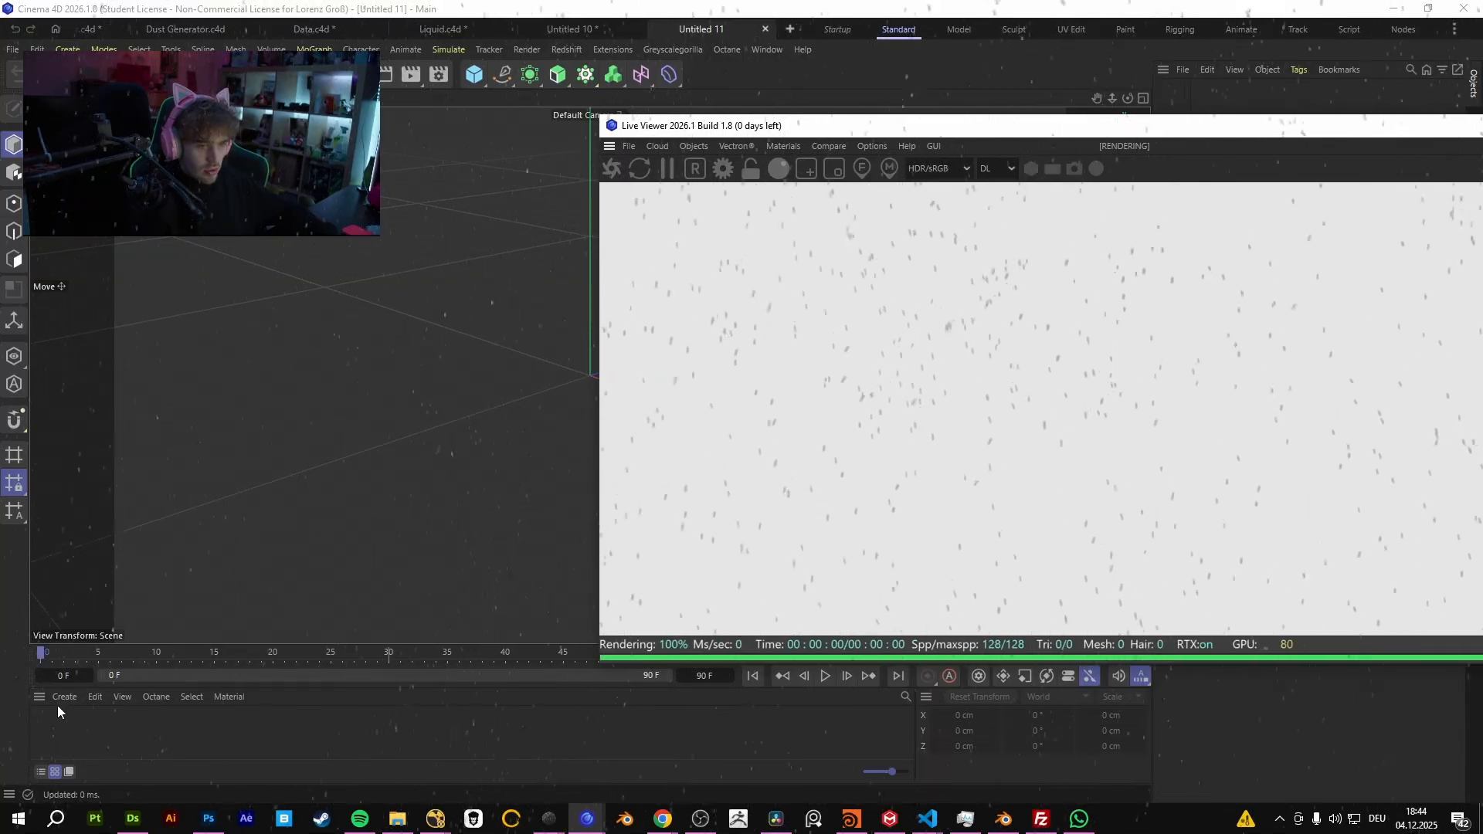
# - Create an Octane glossy material and add a Plane that uses it
pyautogui.click(61, 698)
pyautogui.click(783, 146)
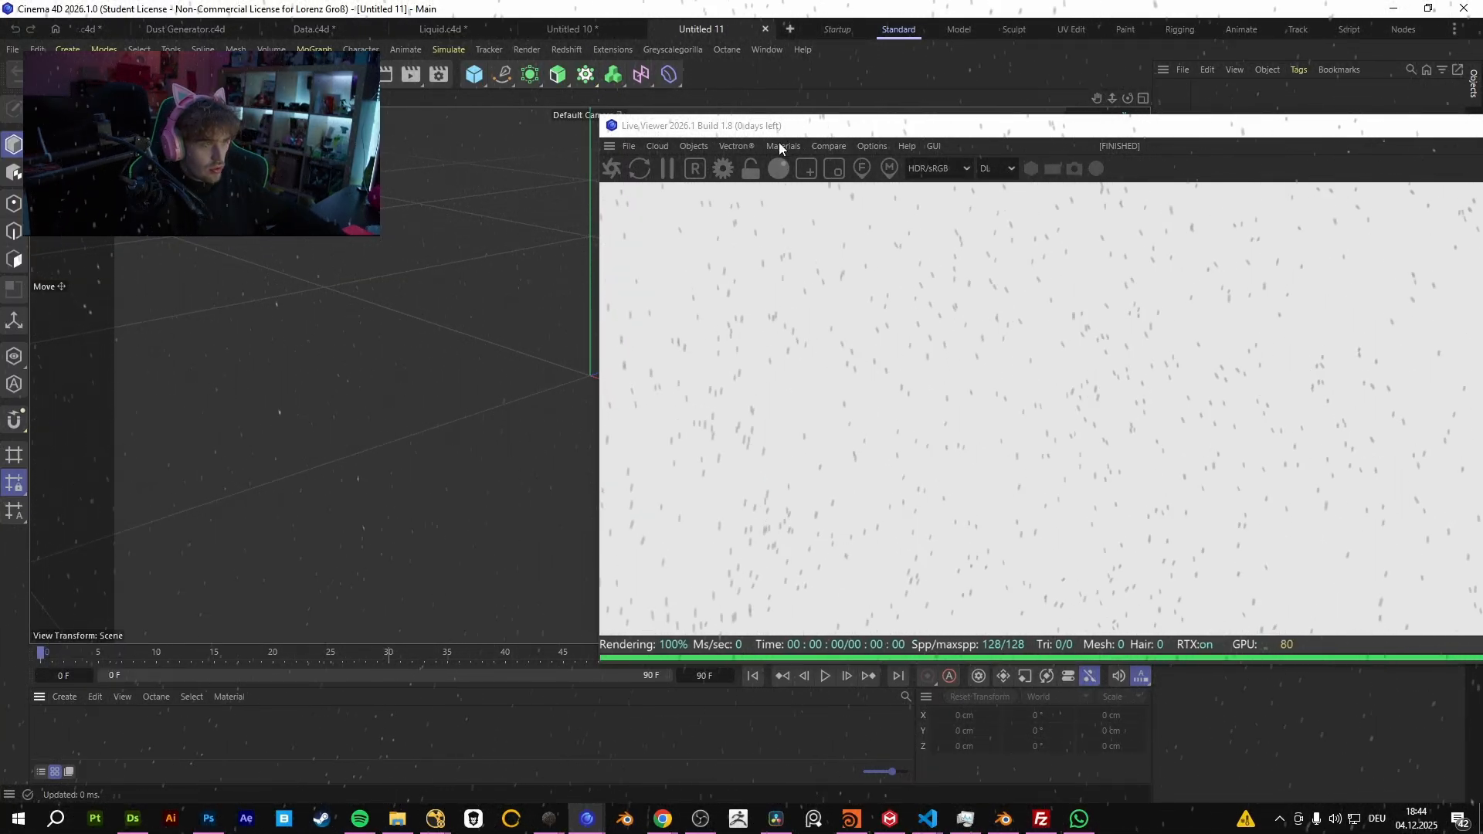
pyautogui.click(856, 242)
pyautogui.moveTo(475, 82); pyautogui.dragTo(606, 132)
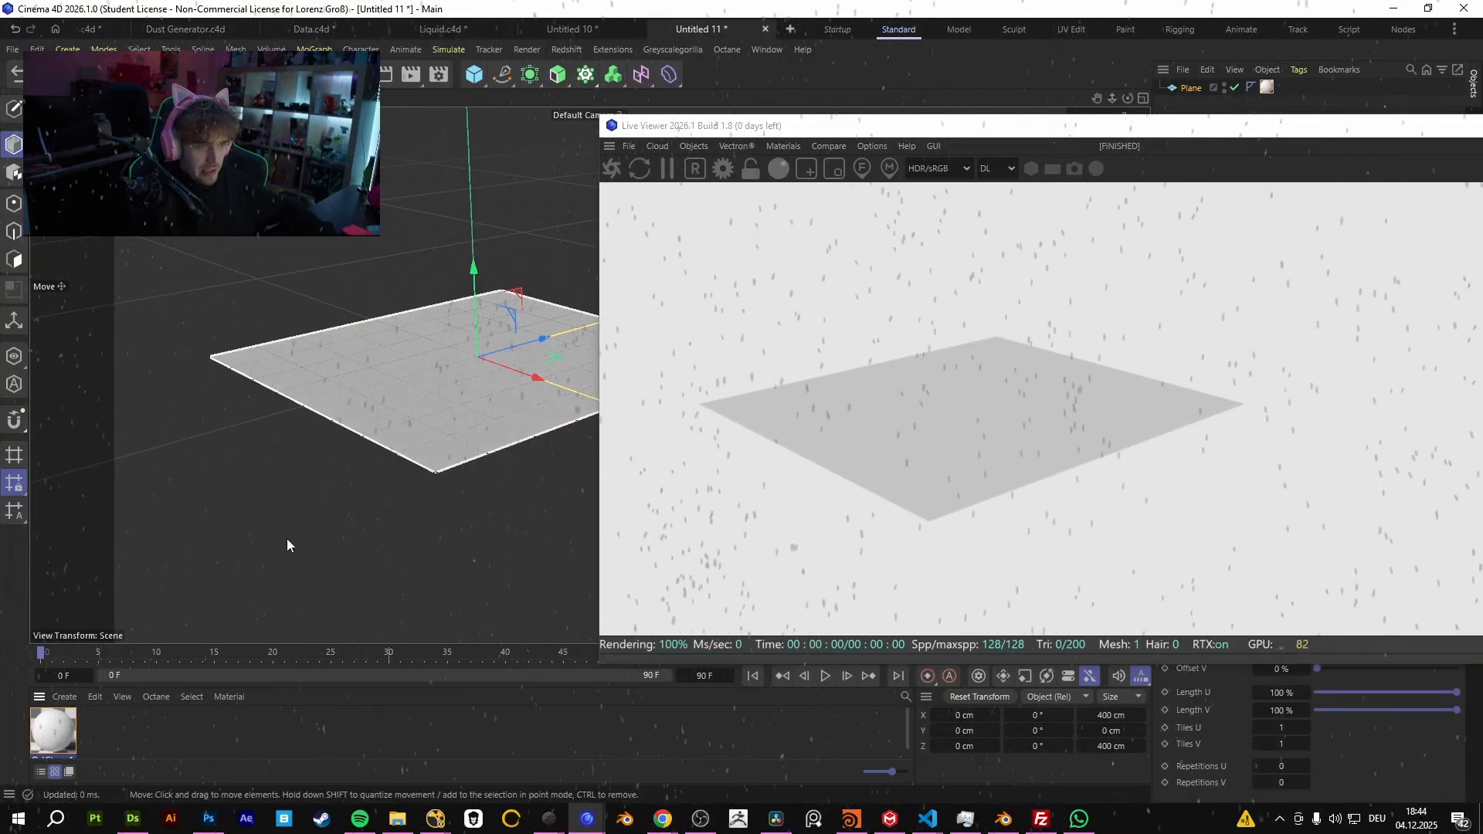
# - Open the OctGlossy1 material in the full-size Octane Node Editor and connect a Displacement node to its Displacement input
pyautogui.click(63, 718)
pyautogui.doubleClick(59, 718)
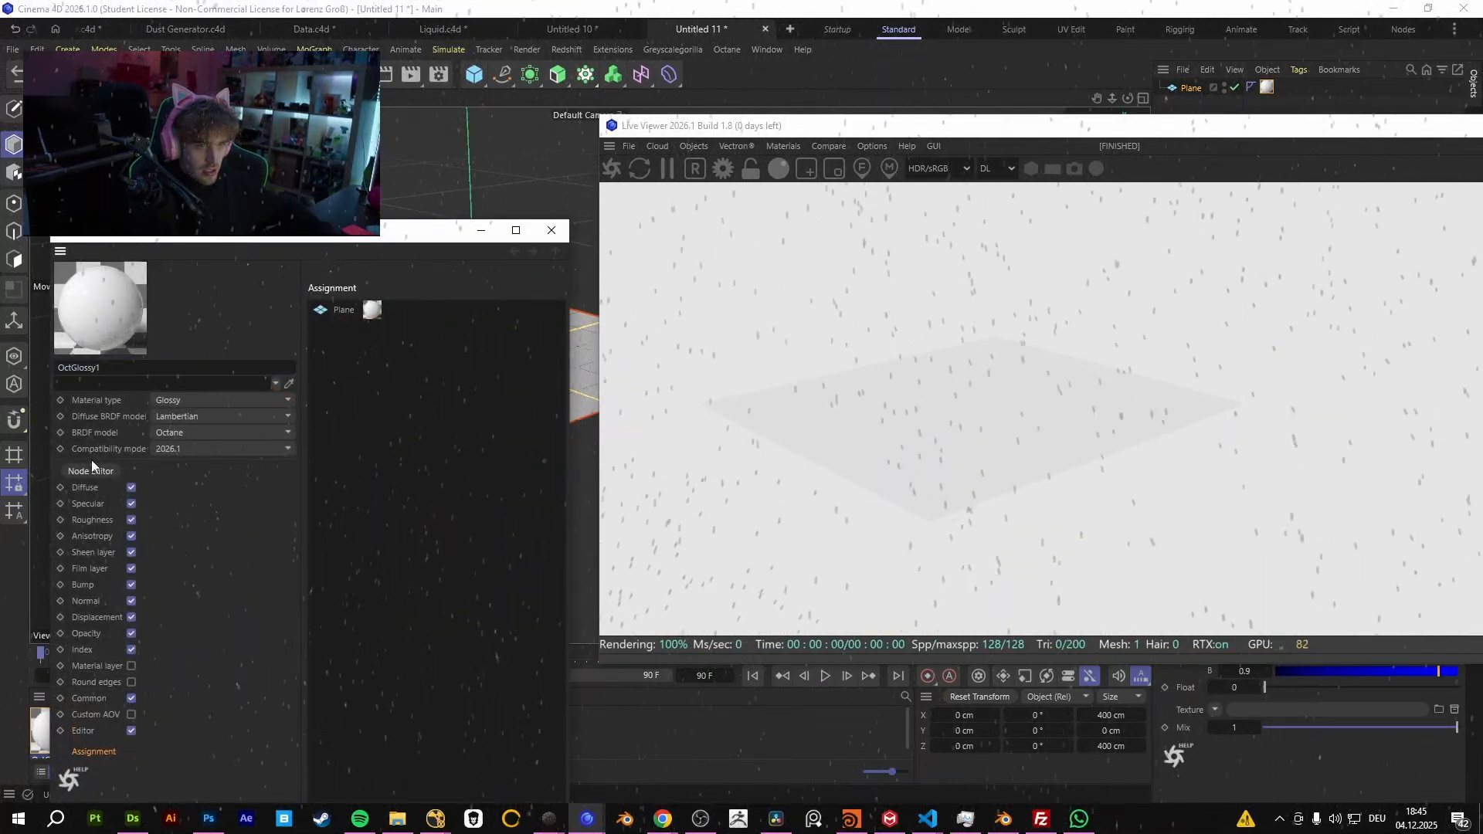
pyautogui.click(90, 468)
pyautogui.doubleClick(581, 322)
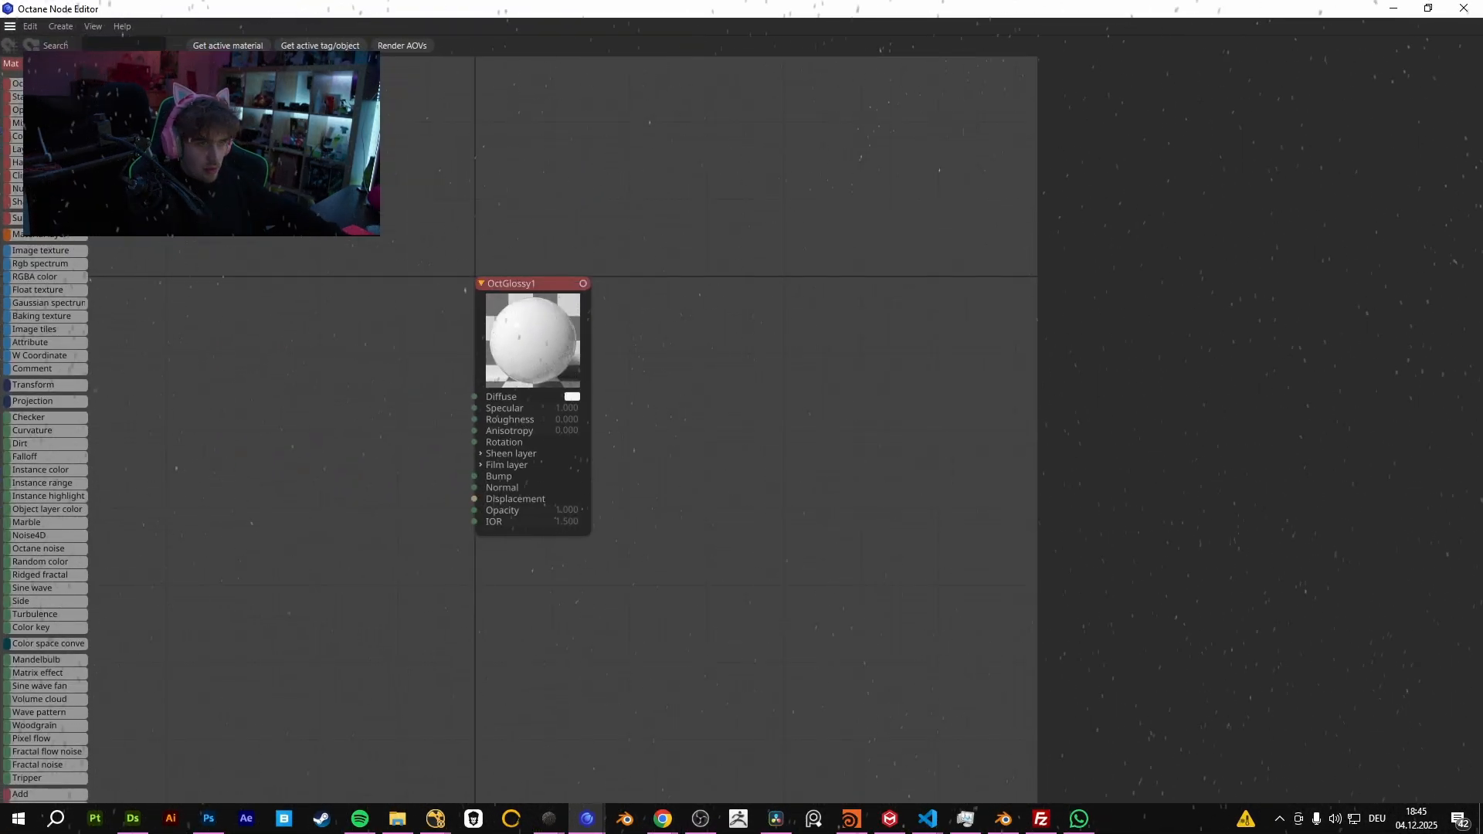
pyautogui.write('dis')
pyautogui.moveTo(16, 83); pyautogui.dragTo(376, 441)
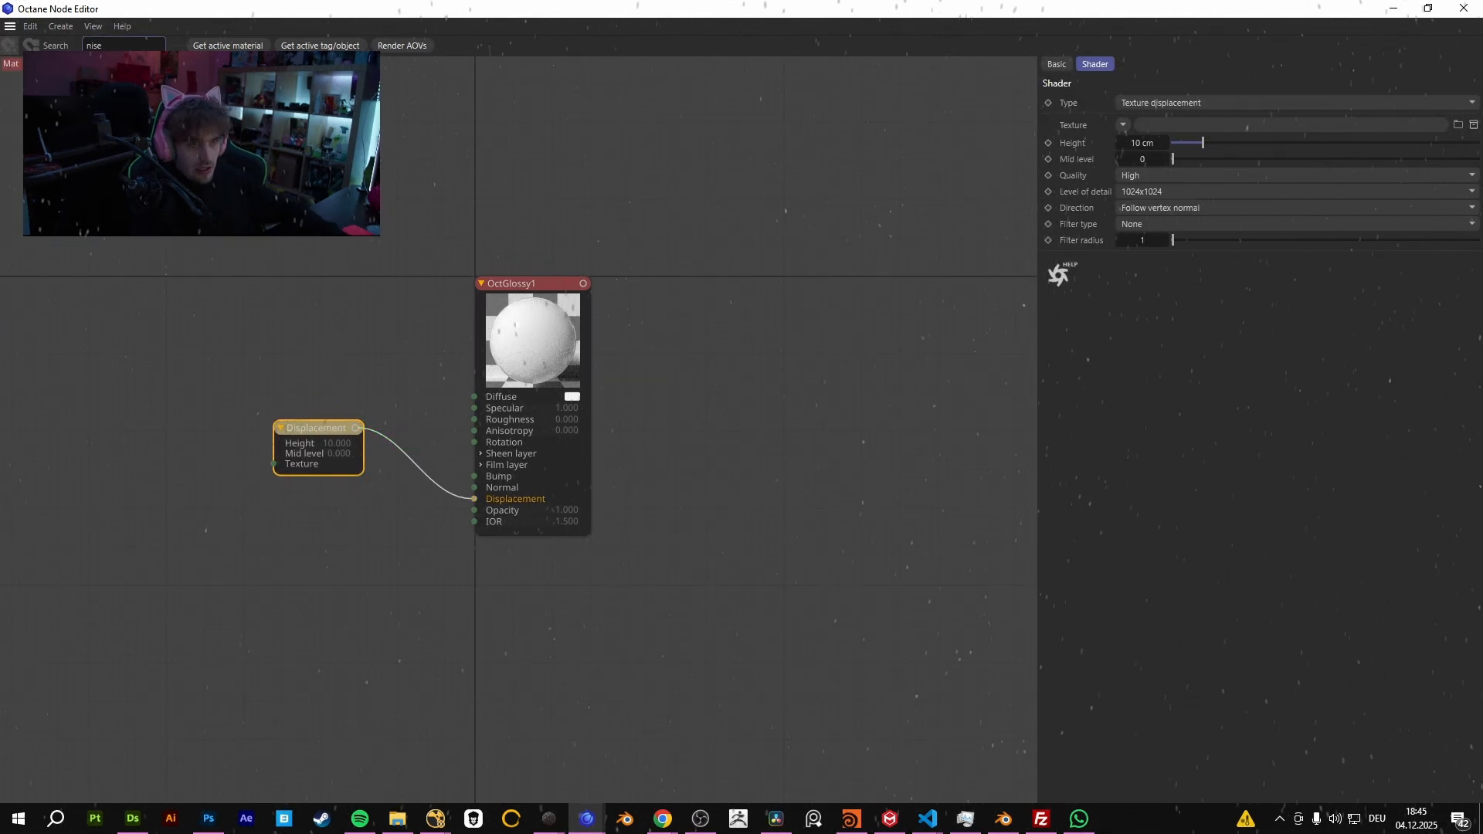
# - Feed a Noise node into the Displacement node's Texture input and set the displacement Level of detail to 8192x8192
pyautogui.write('Noise')
pyautogui.moveTo(22, 326); pyautogui.dragTo(299, 478)
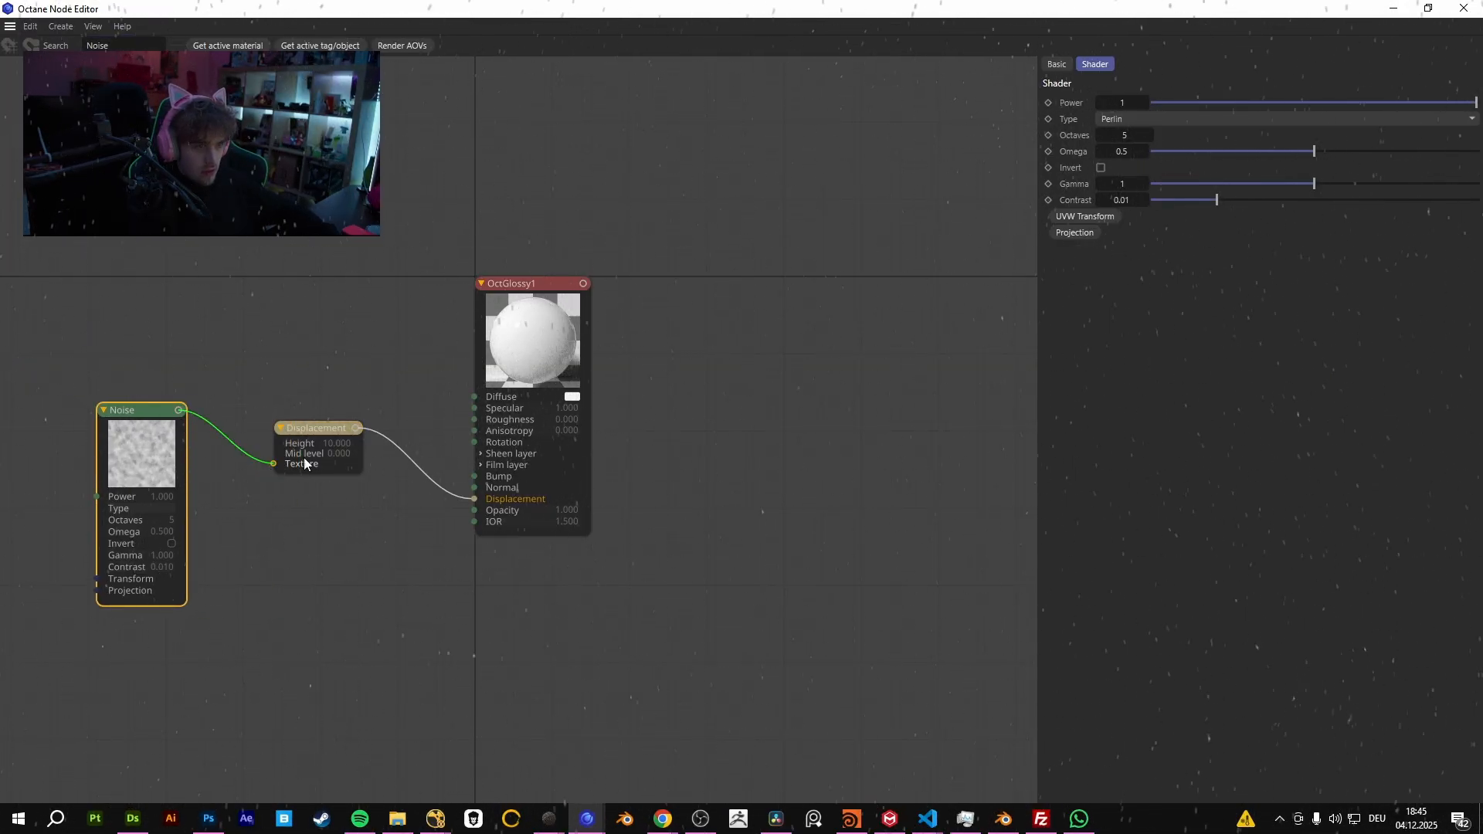
pyautogui.click(289, 462)
pyautogui.click(1184, 222)
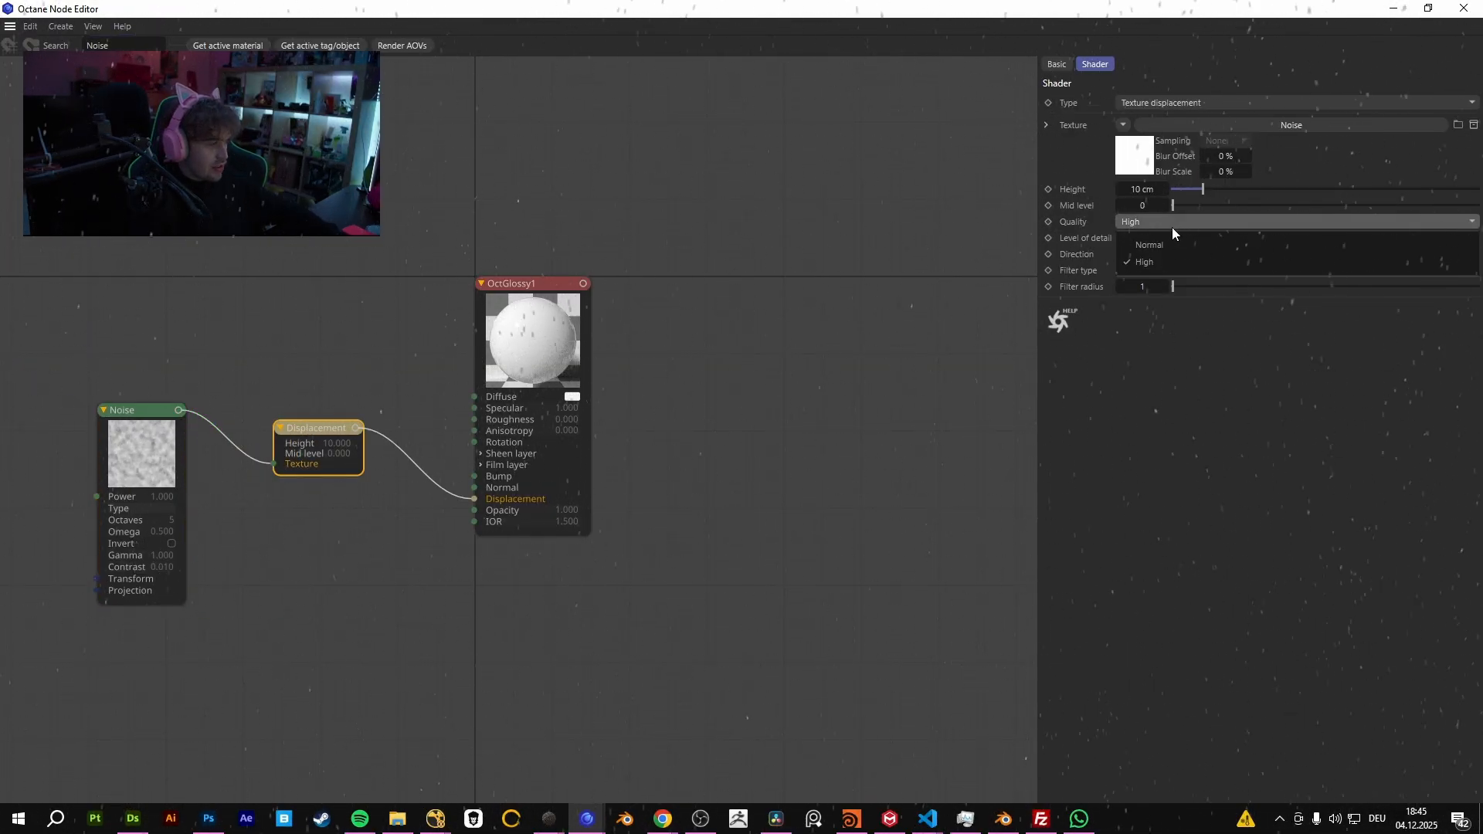
pyautogui.click(1155, 220)
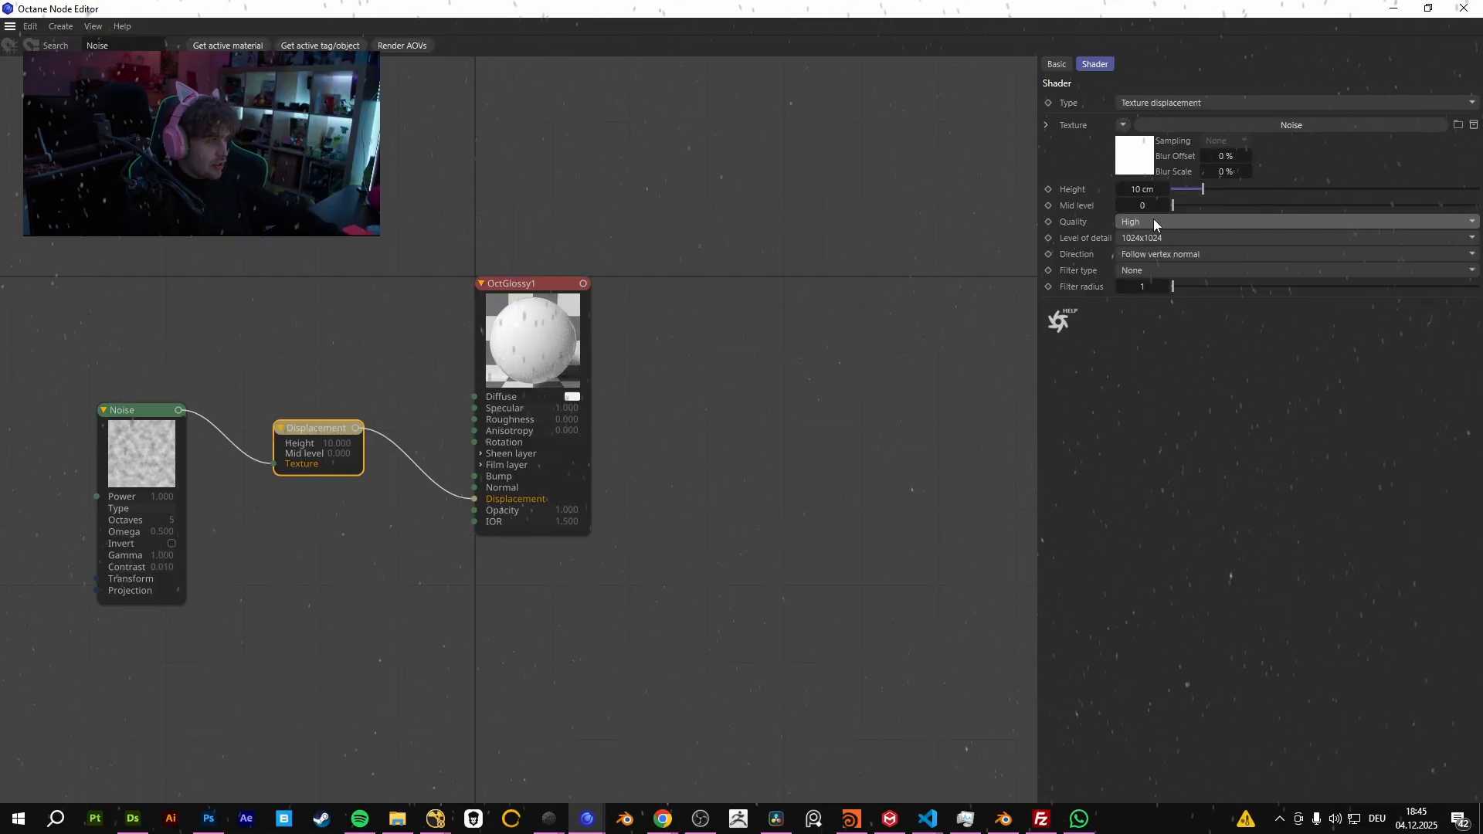
pyautogui.click(1151, 237)
pyautogui.click(1163, 346)
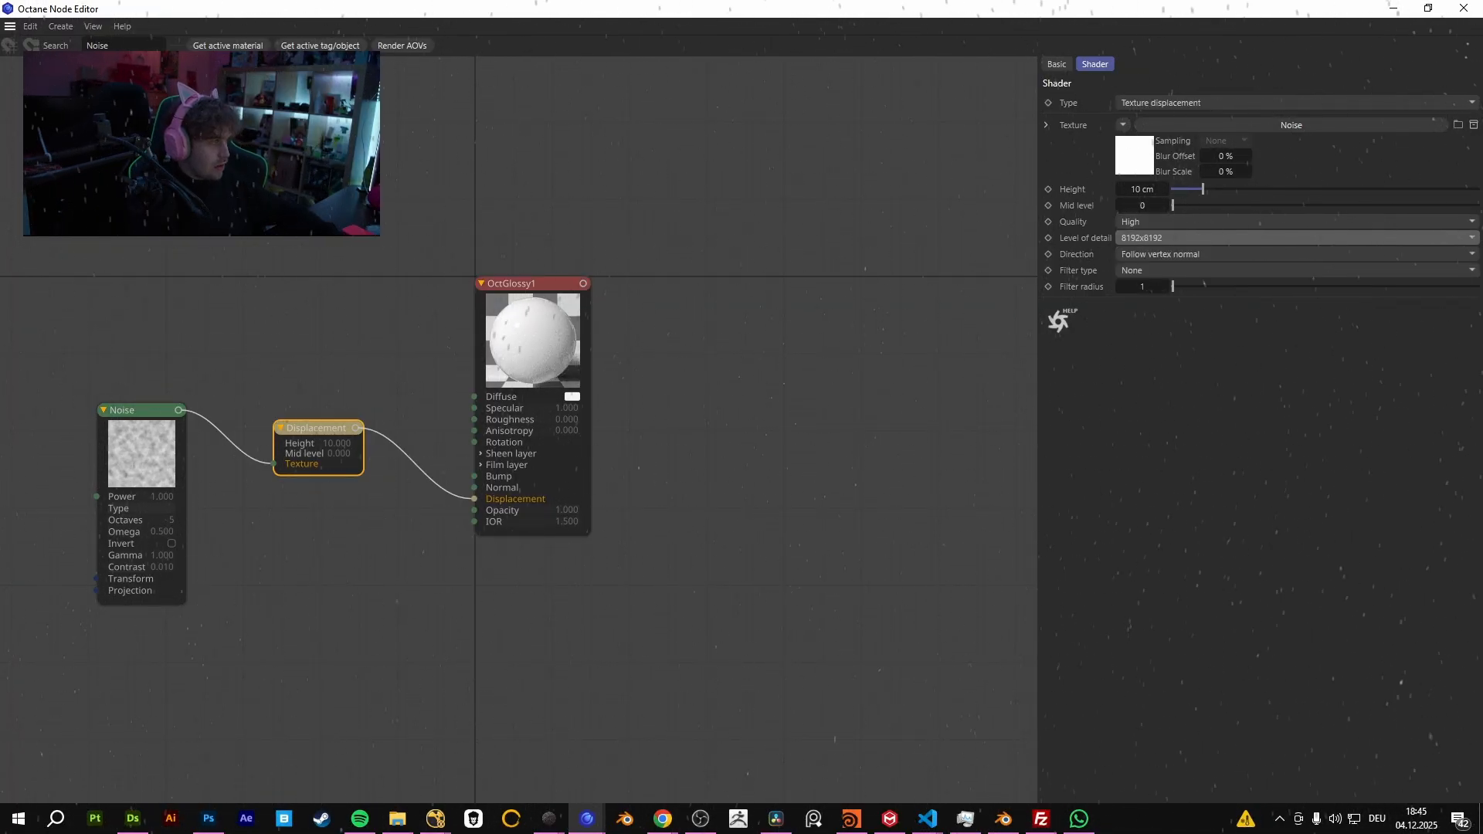
# - Shrink the Node Editor window and review the Redshift displacement settings on the Plane's tag in the Untitled 10 project
pyautogui.moveTo(1034, 8); pyautogui.dragTo(328, 205)
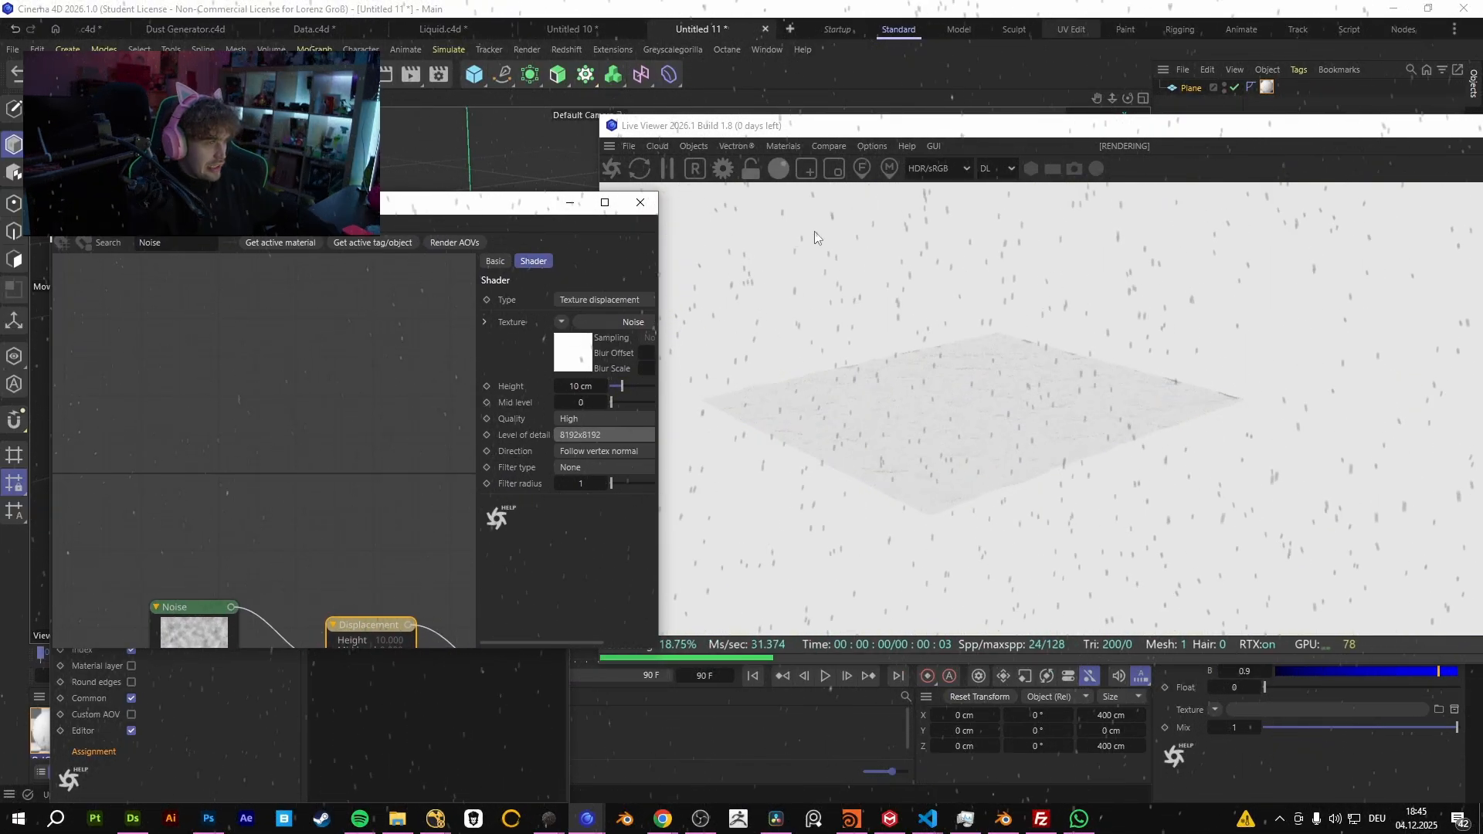
pyautogui.moveTo(916, 130); pyautogui.dragTo(692, 296)
pyautogui.click(586, 27)
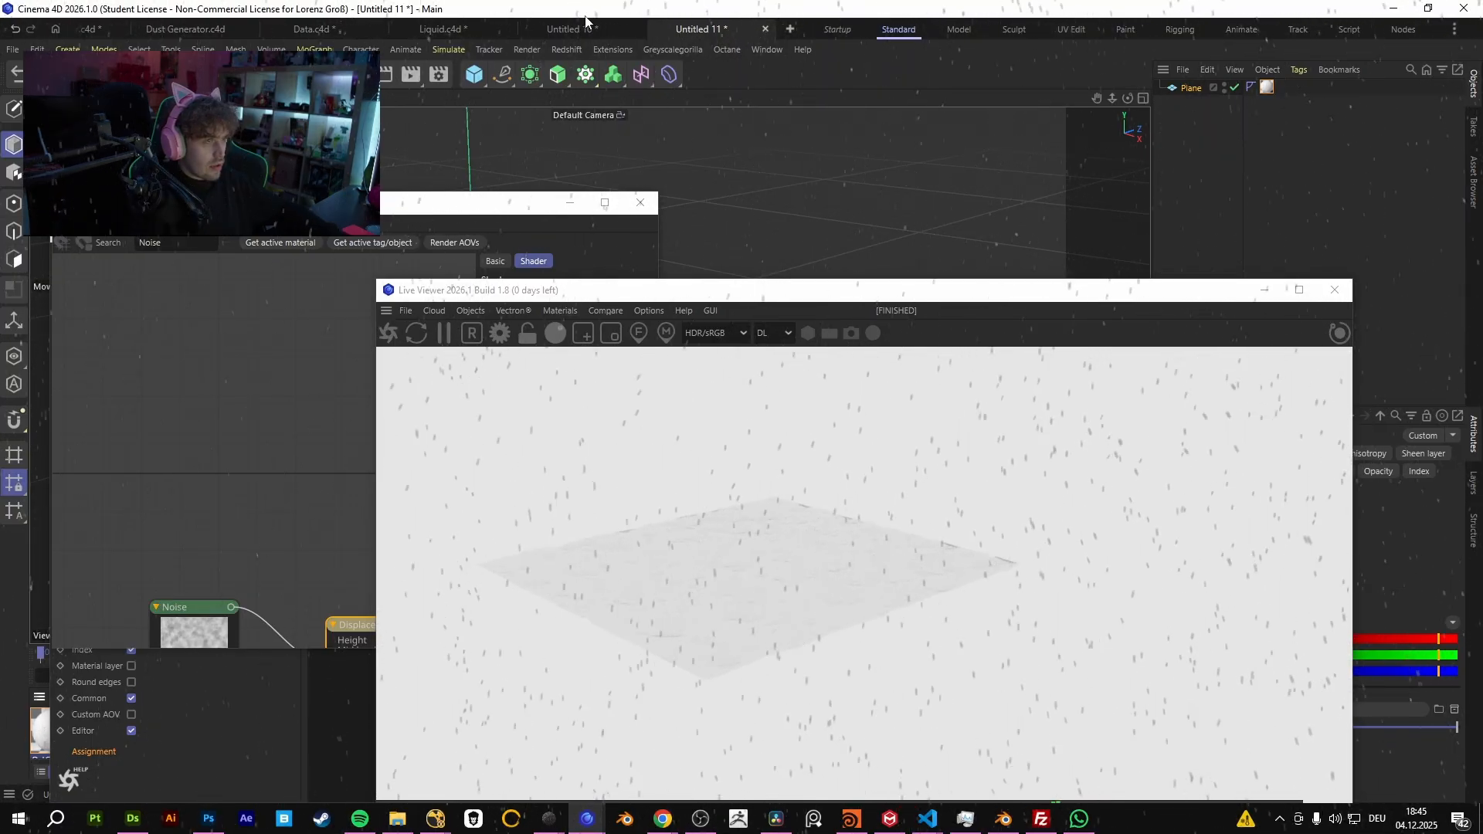
pyautogui.click(1280, 118)
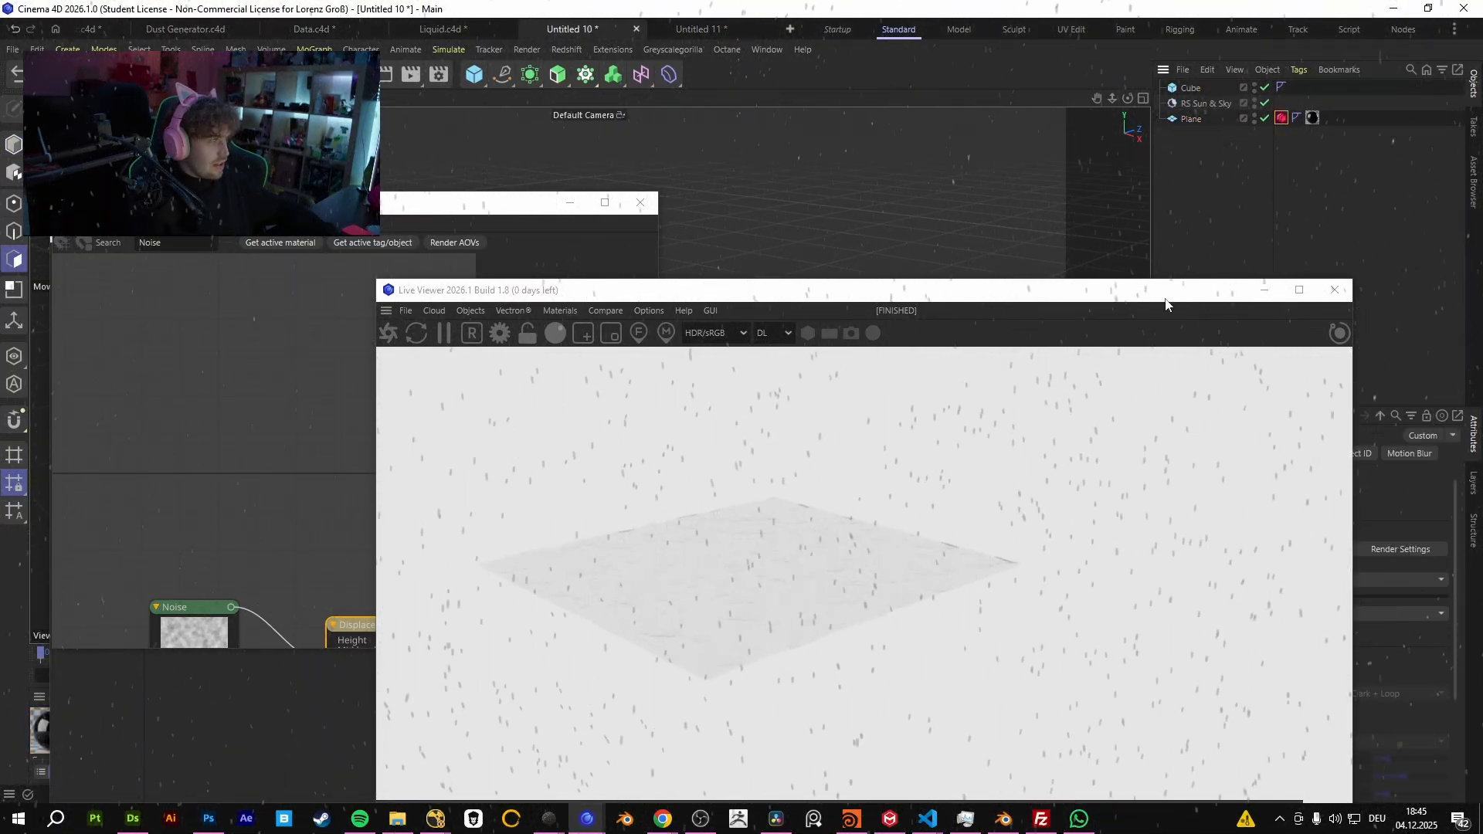
pyautogui.moveTo(1282, 290); pyautogui.dragTo(911, 248)
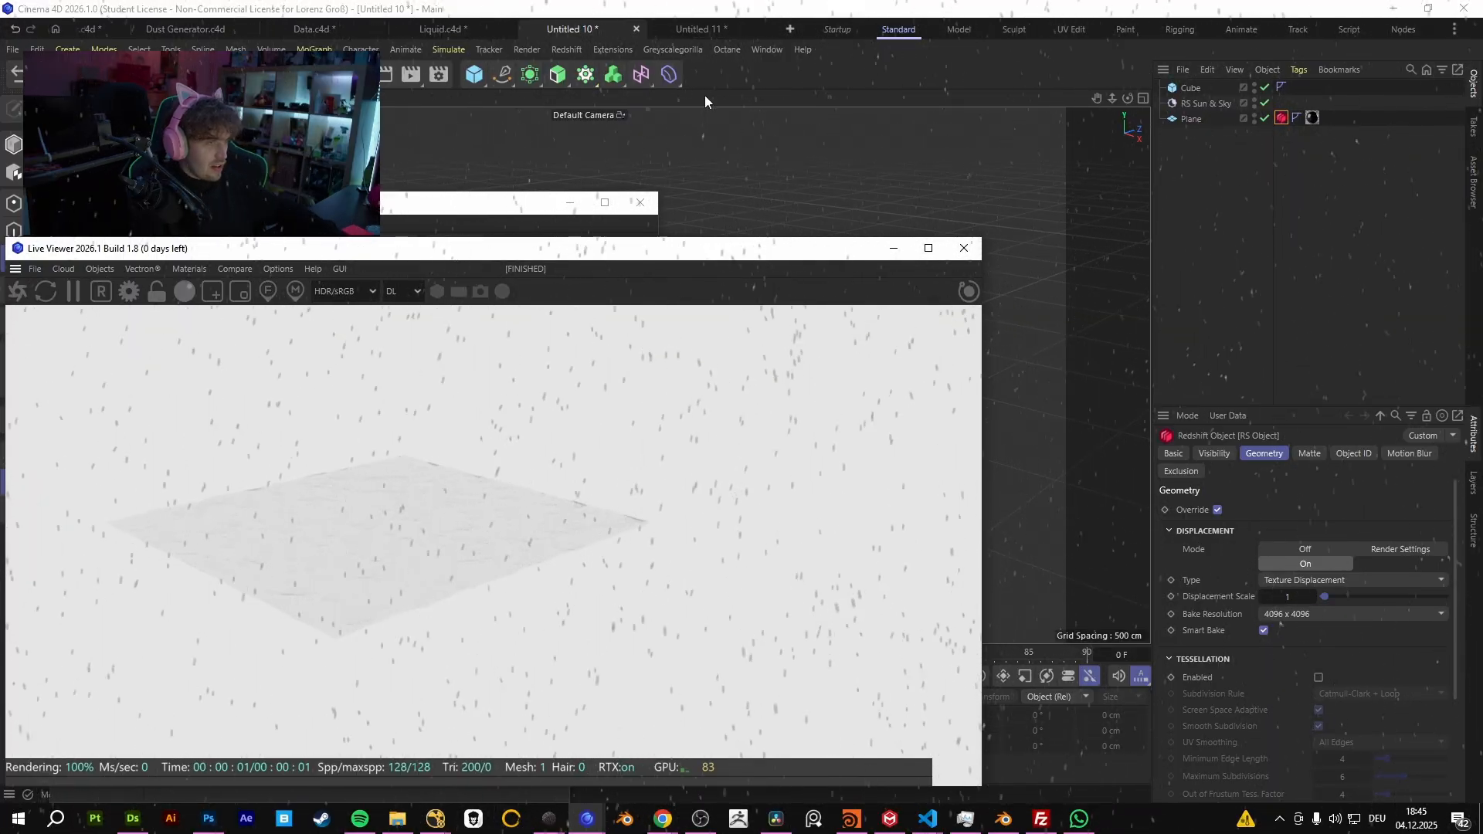
# - Back in the Untitled 11 project, switch the Live Viewer kernel to PT and add an Octane Daylight Environment
pyautogui.click(690, 28)
pyautogui.moveTo(703, 260); pyautogui.dragTo(1228, 153)
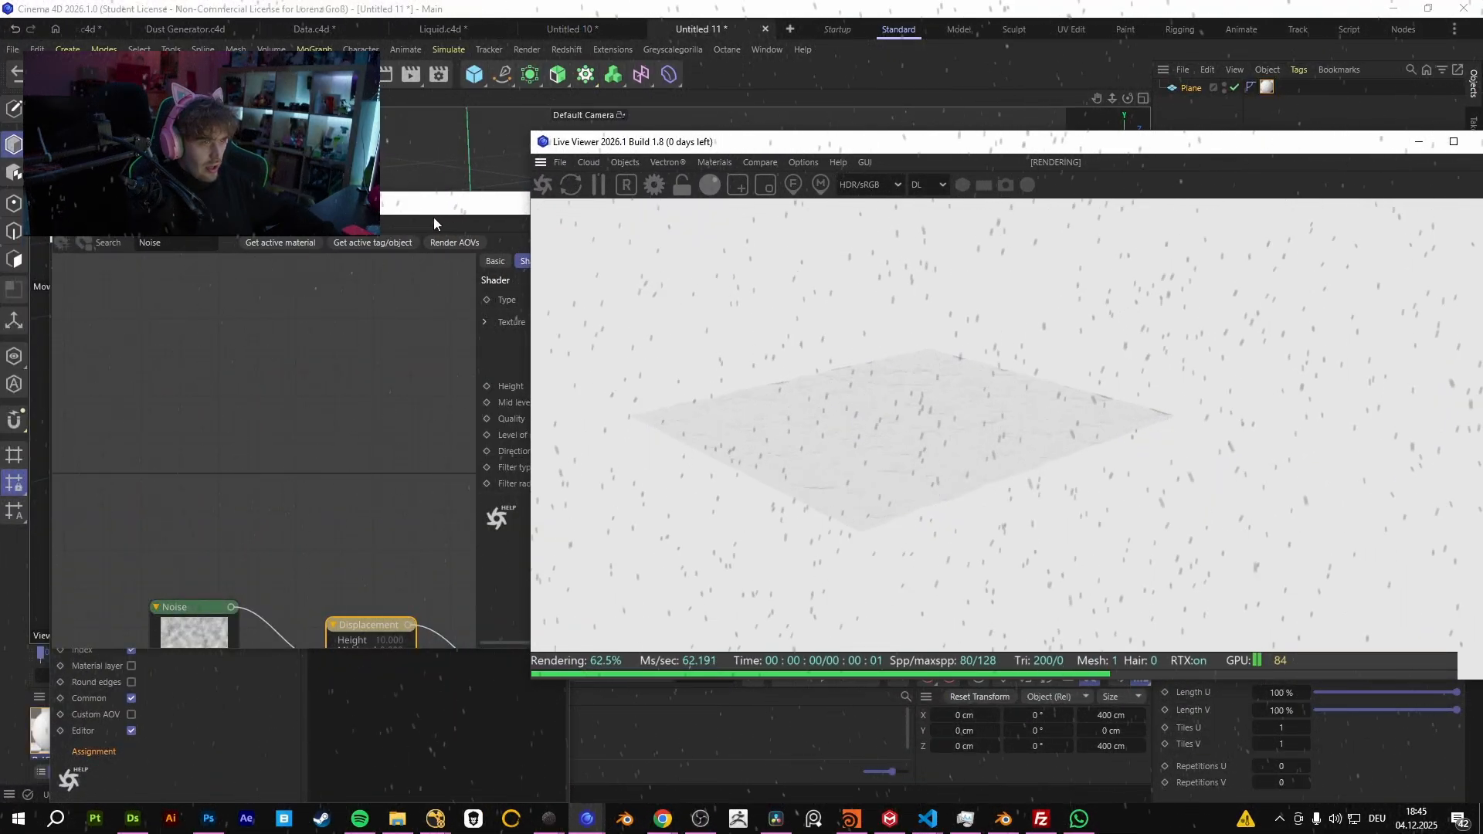
pyautogui.moveTo(444, 203); pyautogui.dragTo(477, 112)
pyautogui.moveTo(404, 533); pyautogui.dragTo(409, 381, button='middle')
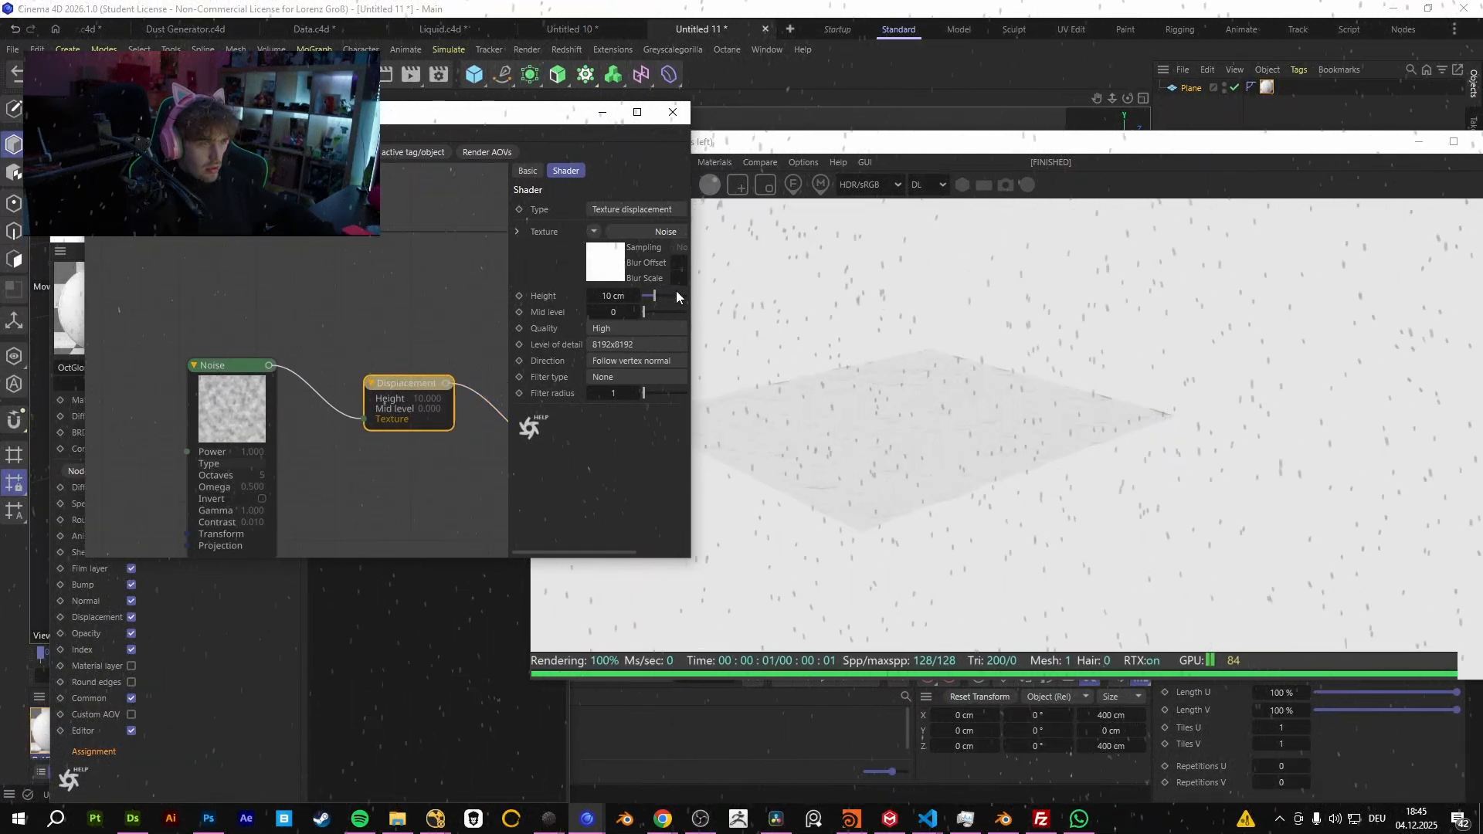
pyautogui.click(825, 134)
pyautogui.click(927, 185)
pyautogui.click(923, 217)
pyautogui.click(625, 162)
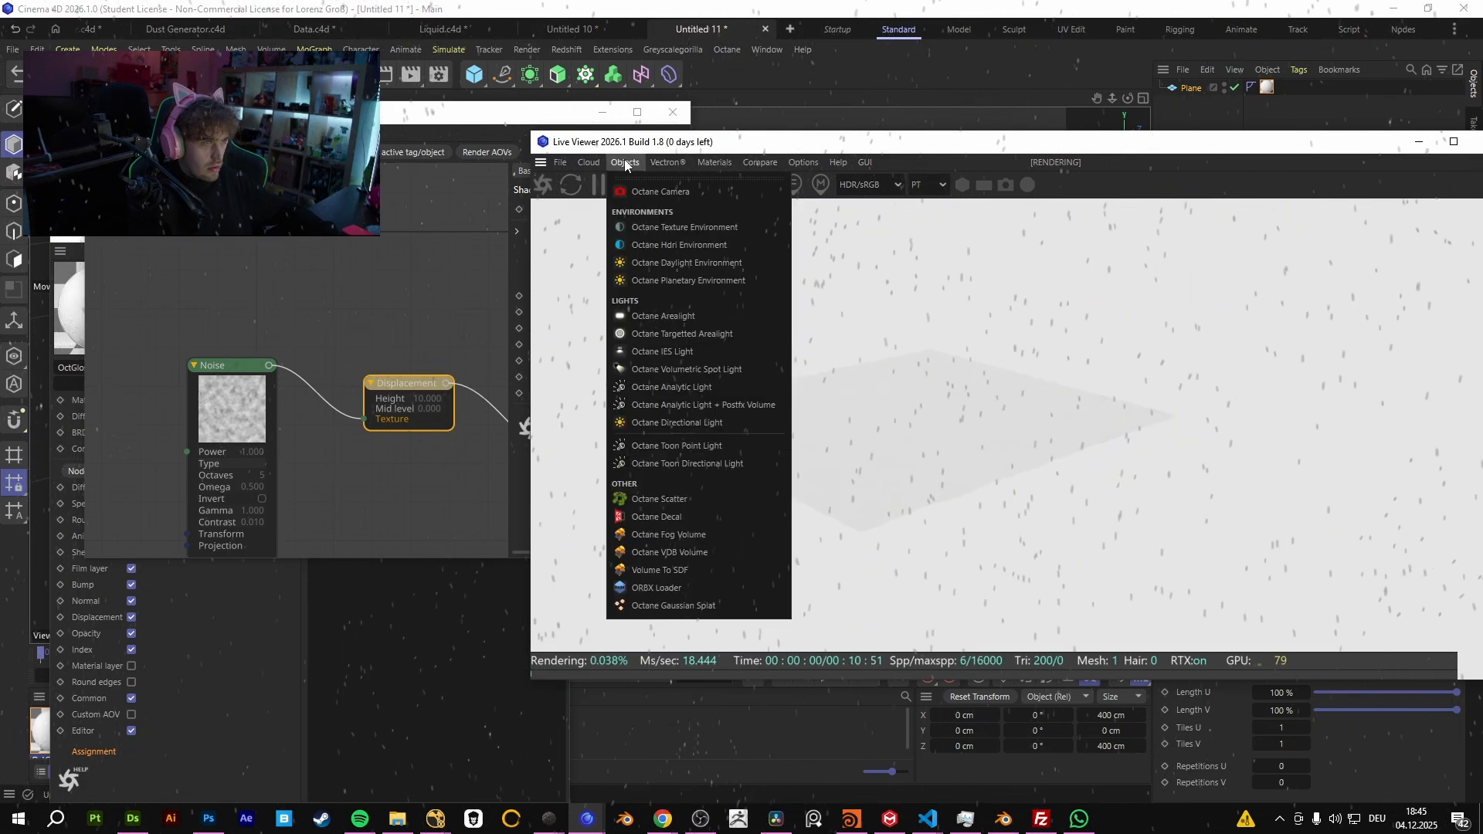
pyautogui.click(696, 262)
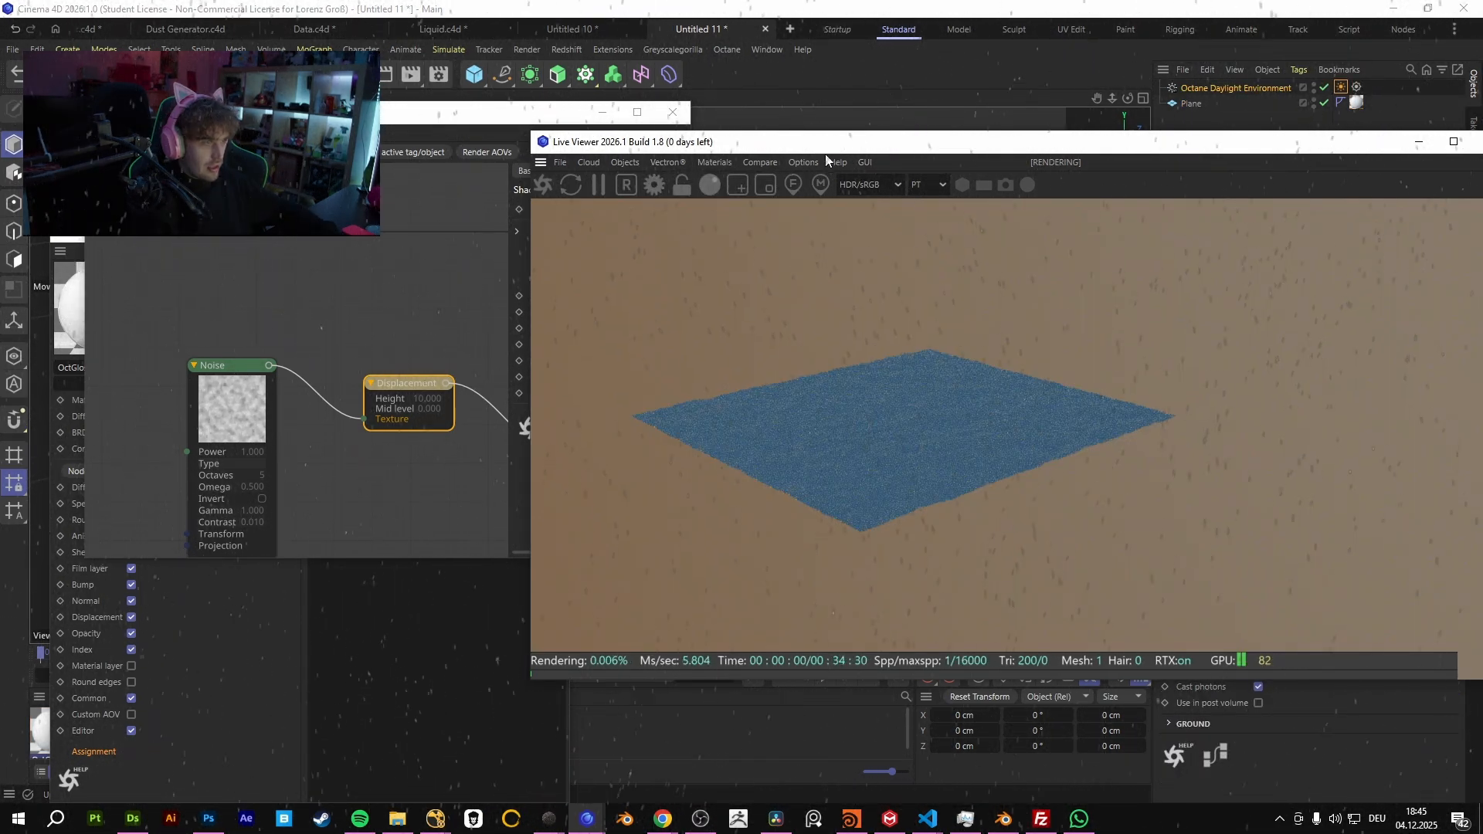
# - Clear the windows from the viewport and rotate the Octane Daylight Environment to about 62.8°, -66.2° and 139.3°
pyautogui.moveTo(645, 144); pyautogui.dragTo(1117, 218)
pyautogui.keyDown('alt'); pyautogui.moveTo(789, 301); pyautogui.dragTo(794, 329, button='middle'); pyautogui.keyUp('alt')
pyautogui.click(604, 113)
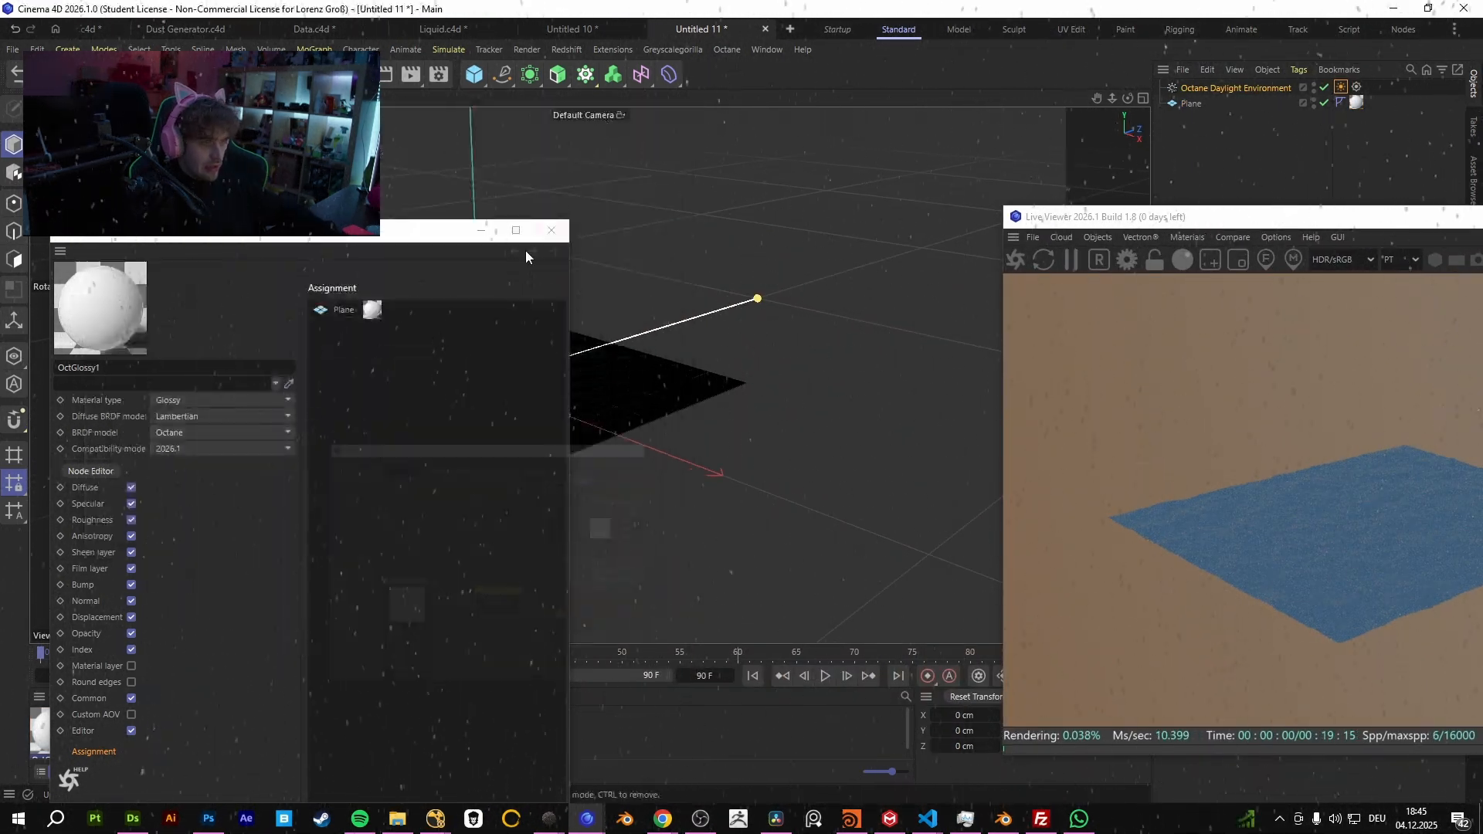
pyautogui.click(480, 231)
pyautogui.moveTo(715, 263); pyautogui.dragTo(728, 470)
pyautogui.moveTo(735, 415); pyautogui.dragTo(553, 572)
# - Set the daylight's Sky turbidity to about 6.3 and inspect the displaced Plane up close in the Live Viewer
pyautogui.moveTo(1190, 217); pyautogui.dragTo(472, 115)
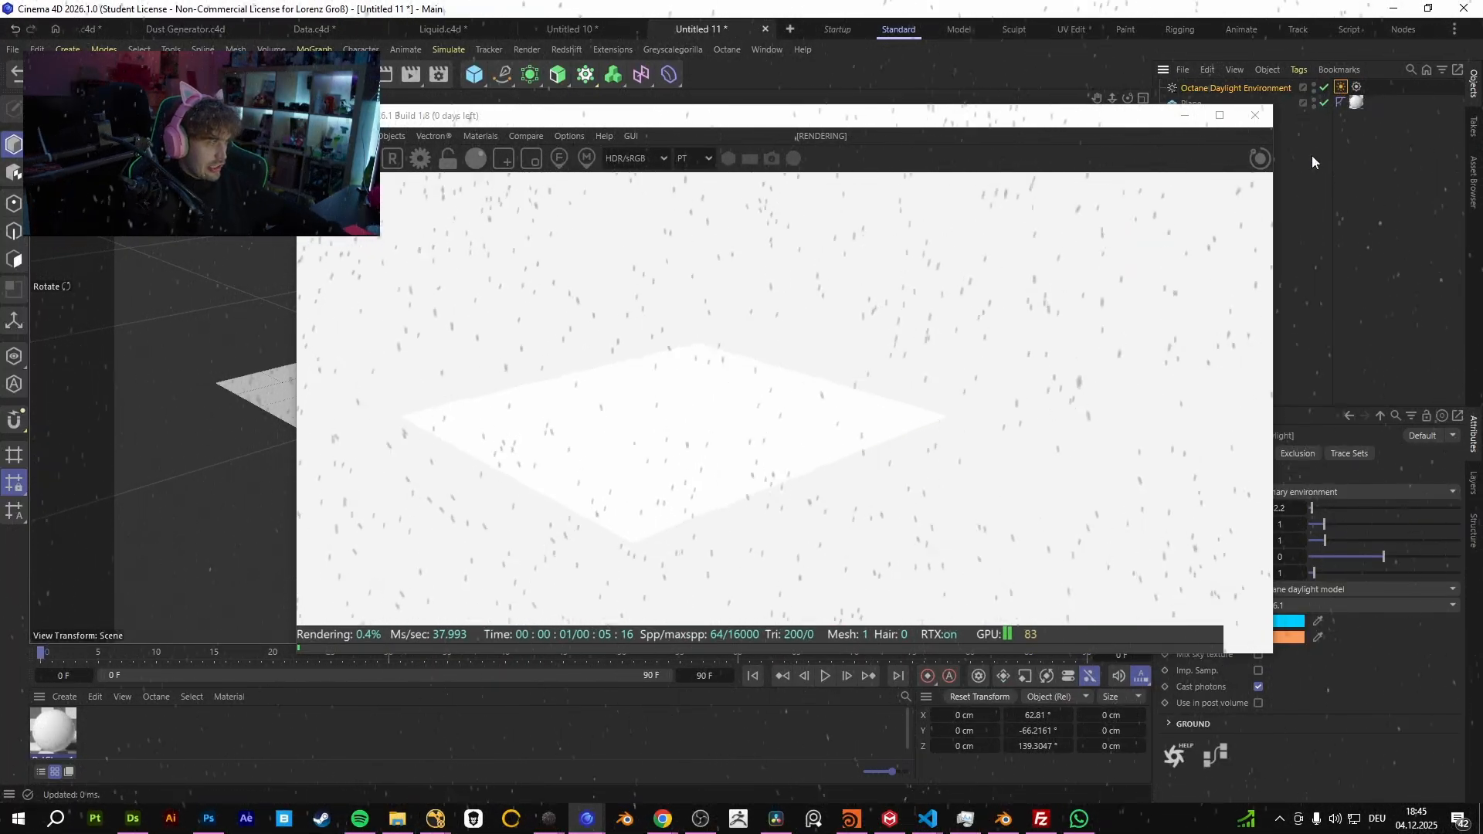
pyautogui.moveTo(1040, 119); pyautogui.dragTo(897, 118)
pyautogui.moveTo(1312, 508); pyautogui.dragTo(1359, 508)
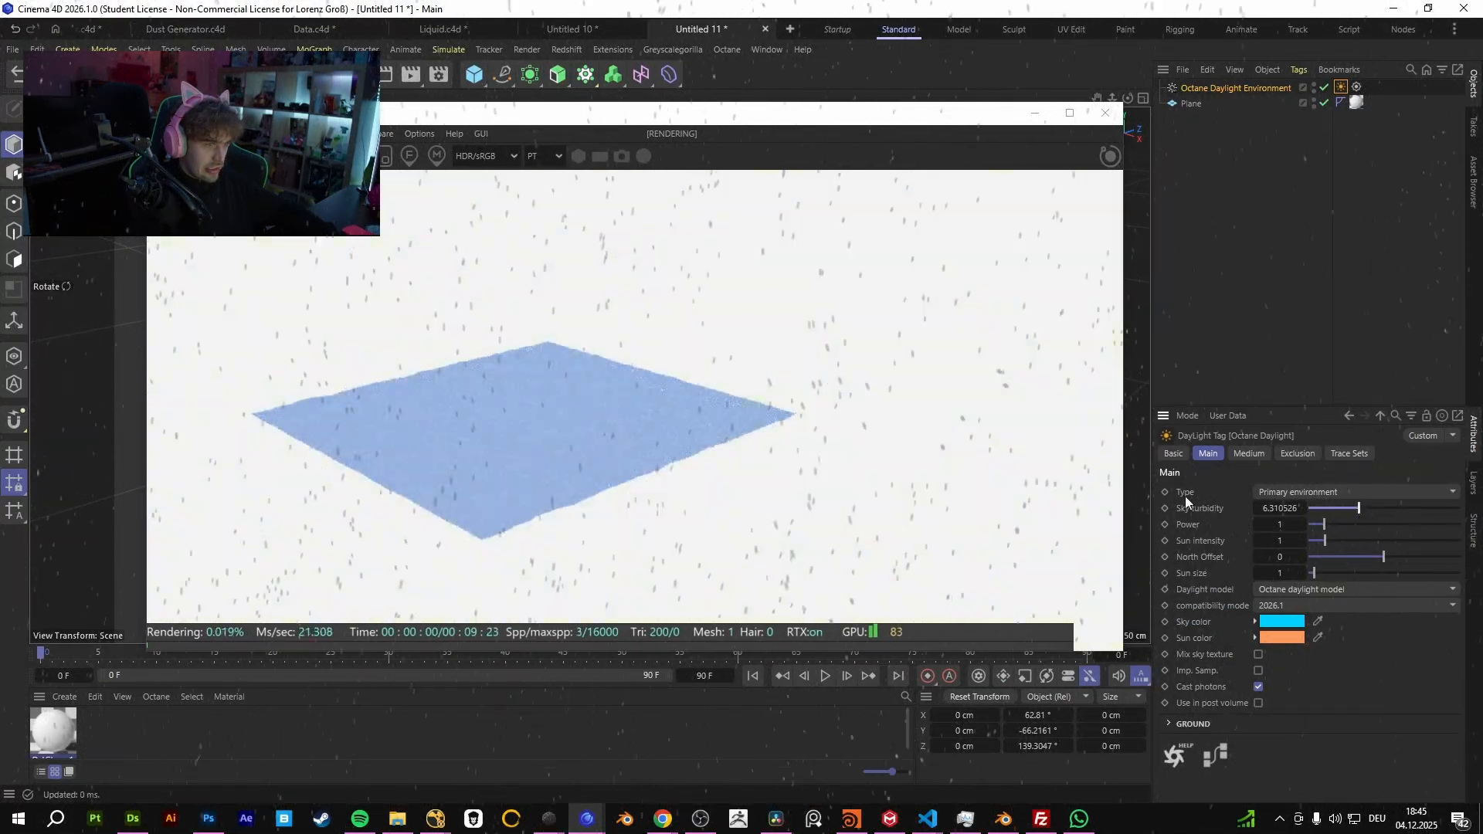
pyautogui.moveTo(700, 396); pyautogui.dragTo(539, 409)
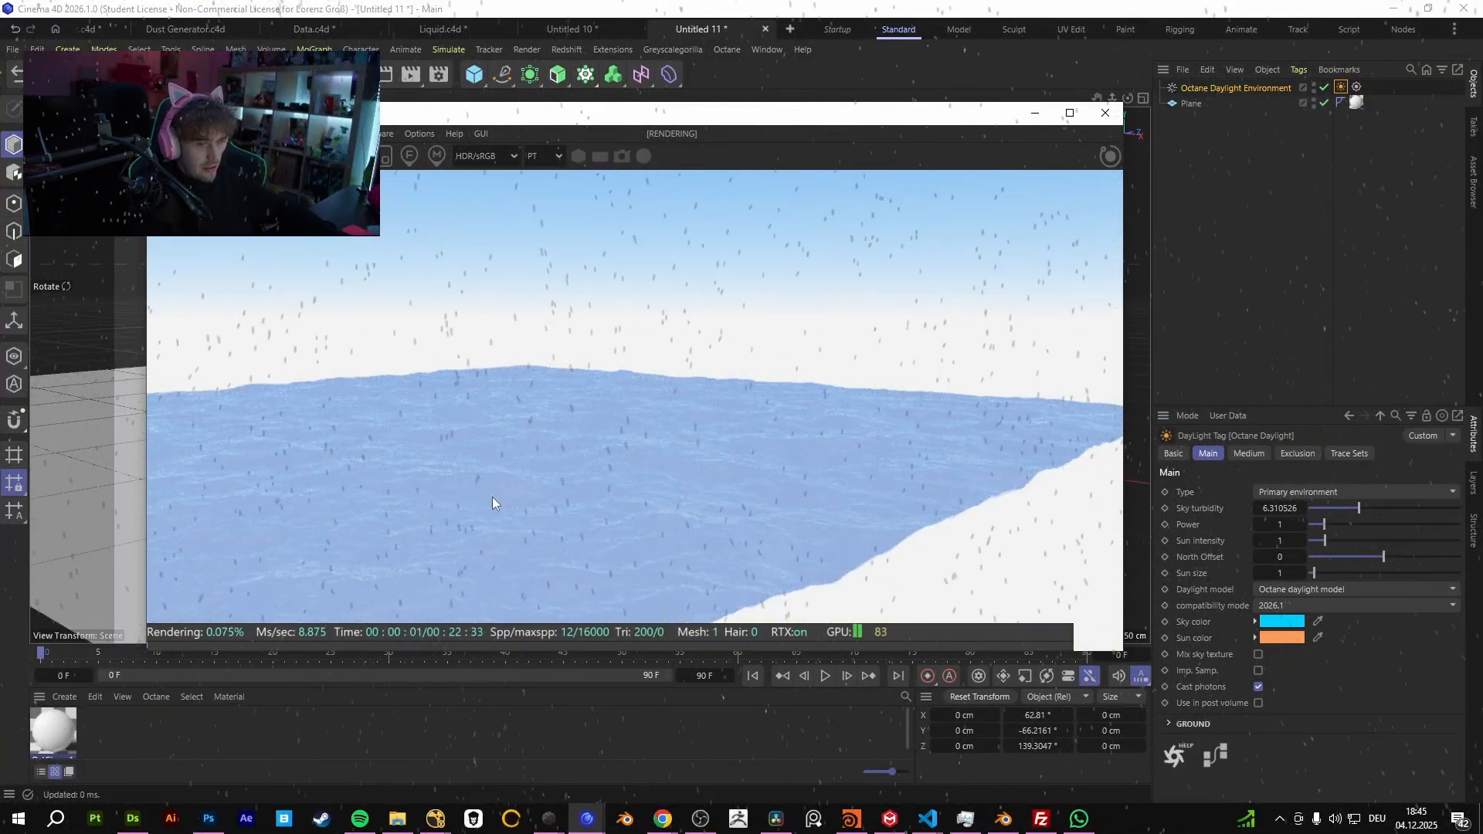
# - Reopen OctGlossy1 in the Node Editor and add a Texture Projection node with Mesh UV projection to the Noise node
pyautogui.click(54, 730)
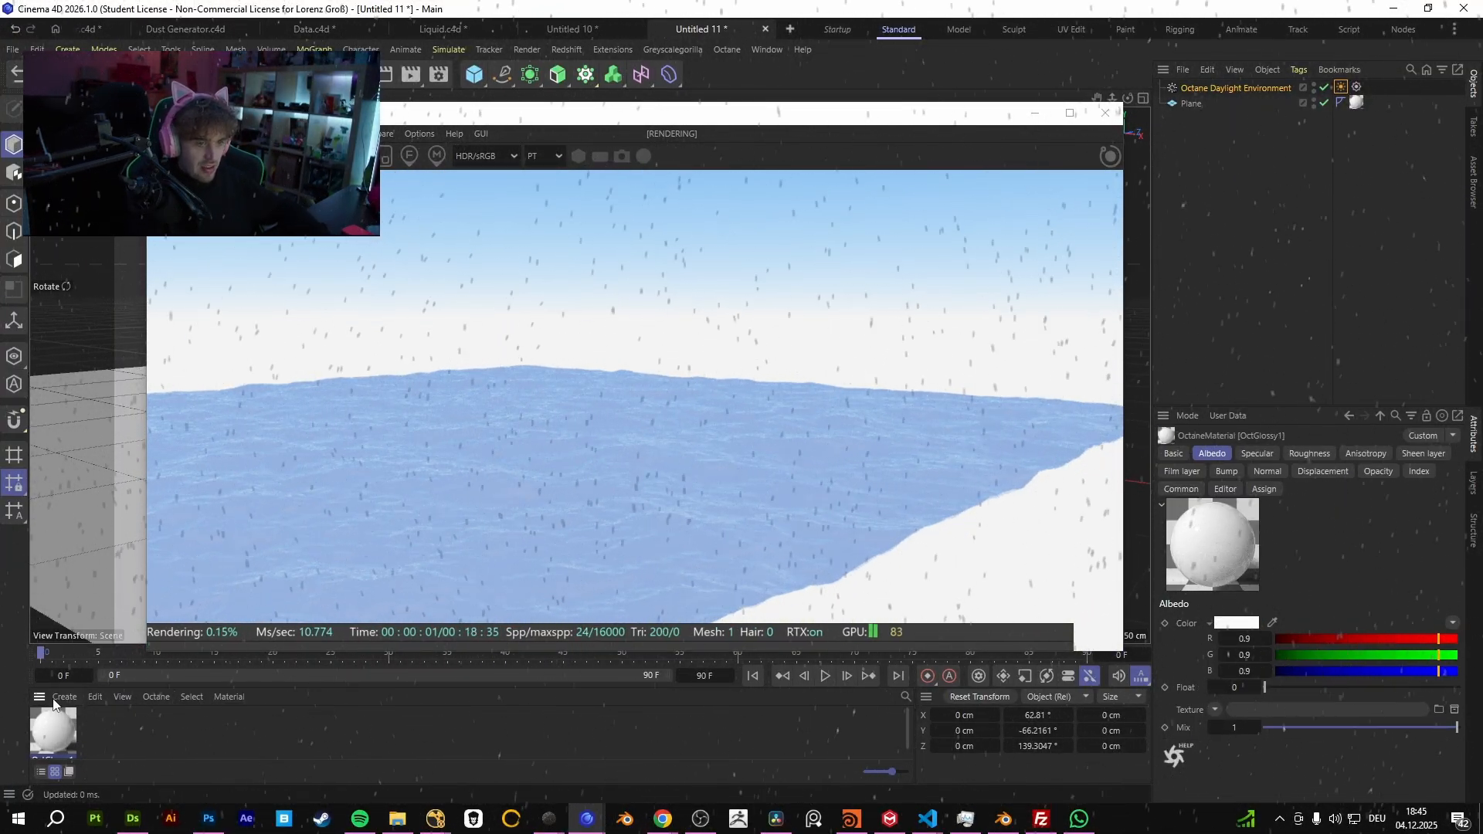
pyautogui.doubleClick(69, 733)
pyautogui.click(100, 472)
pyautogui.moveTo(331, 322); pyautogui.dragTo(460, 255, button='middle')
pyautogui.click(367, 309)
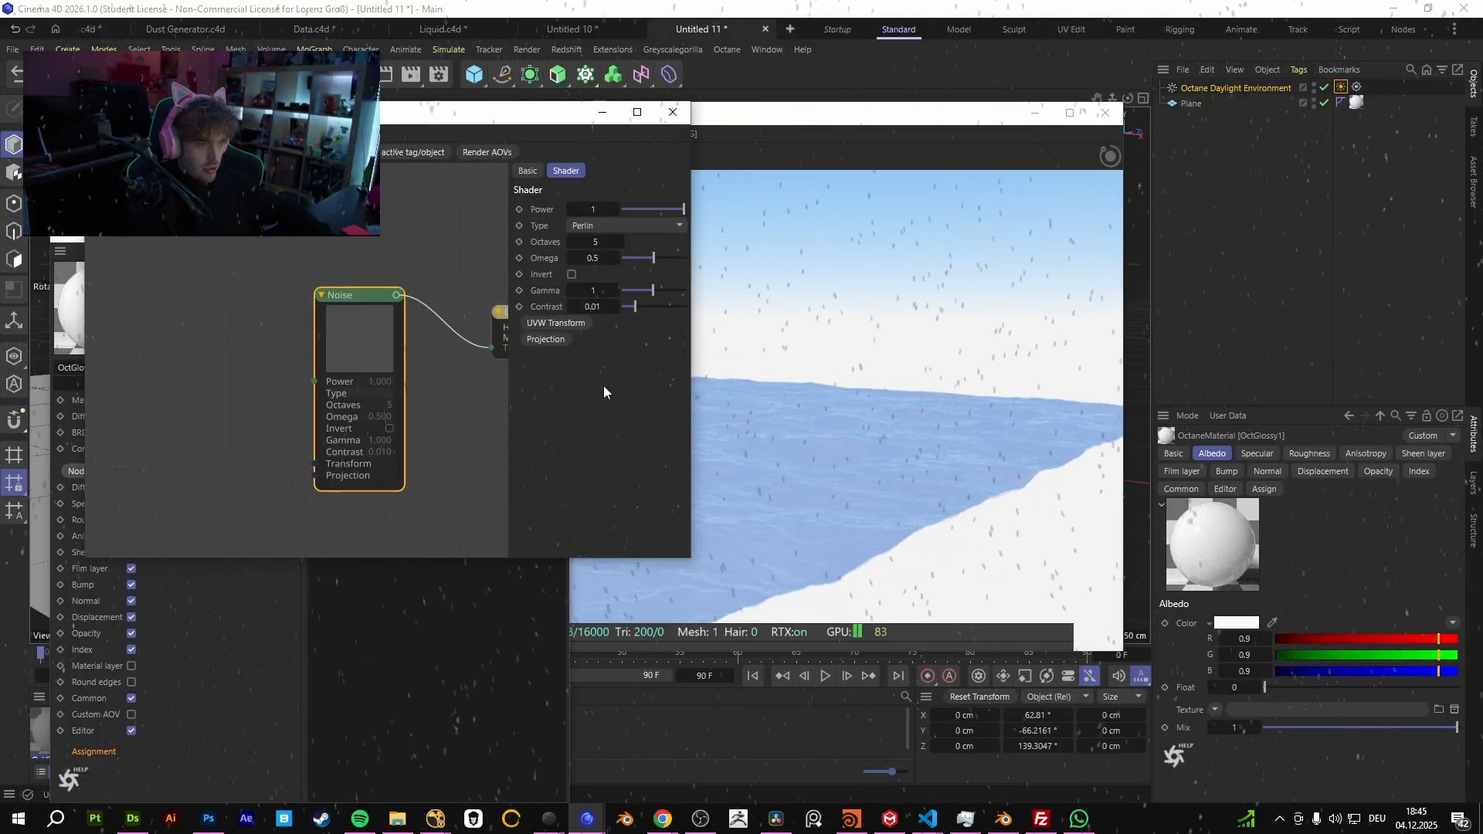
pyautogui.click(546, 340)
pyautogui.click(244, 474)
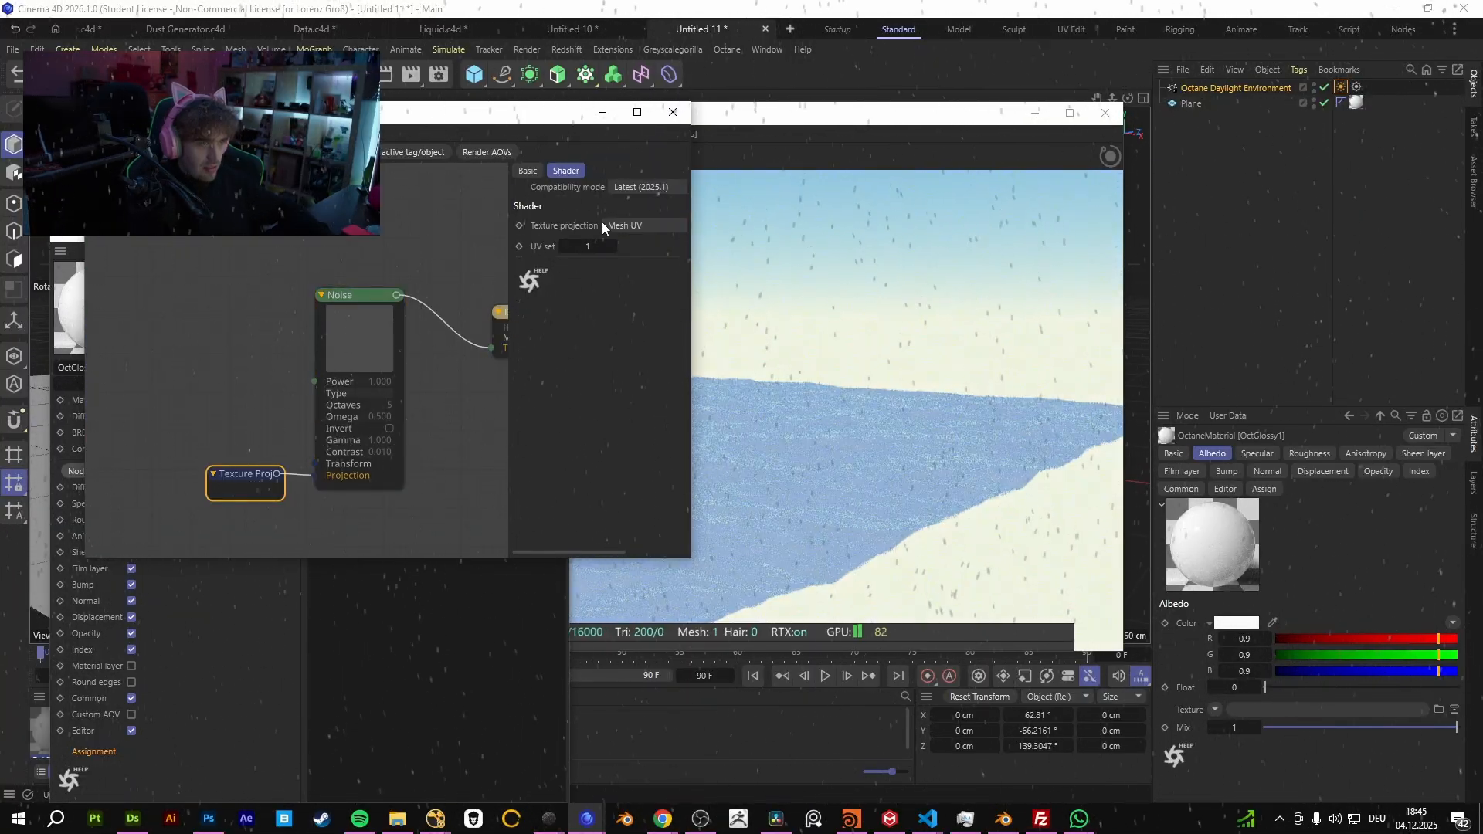
pyautogui.click(645, 225)
pyautogui.click(422, 360)
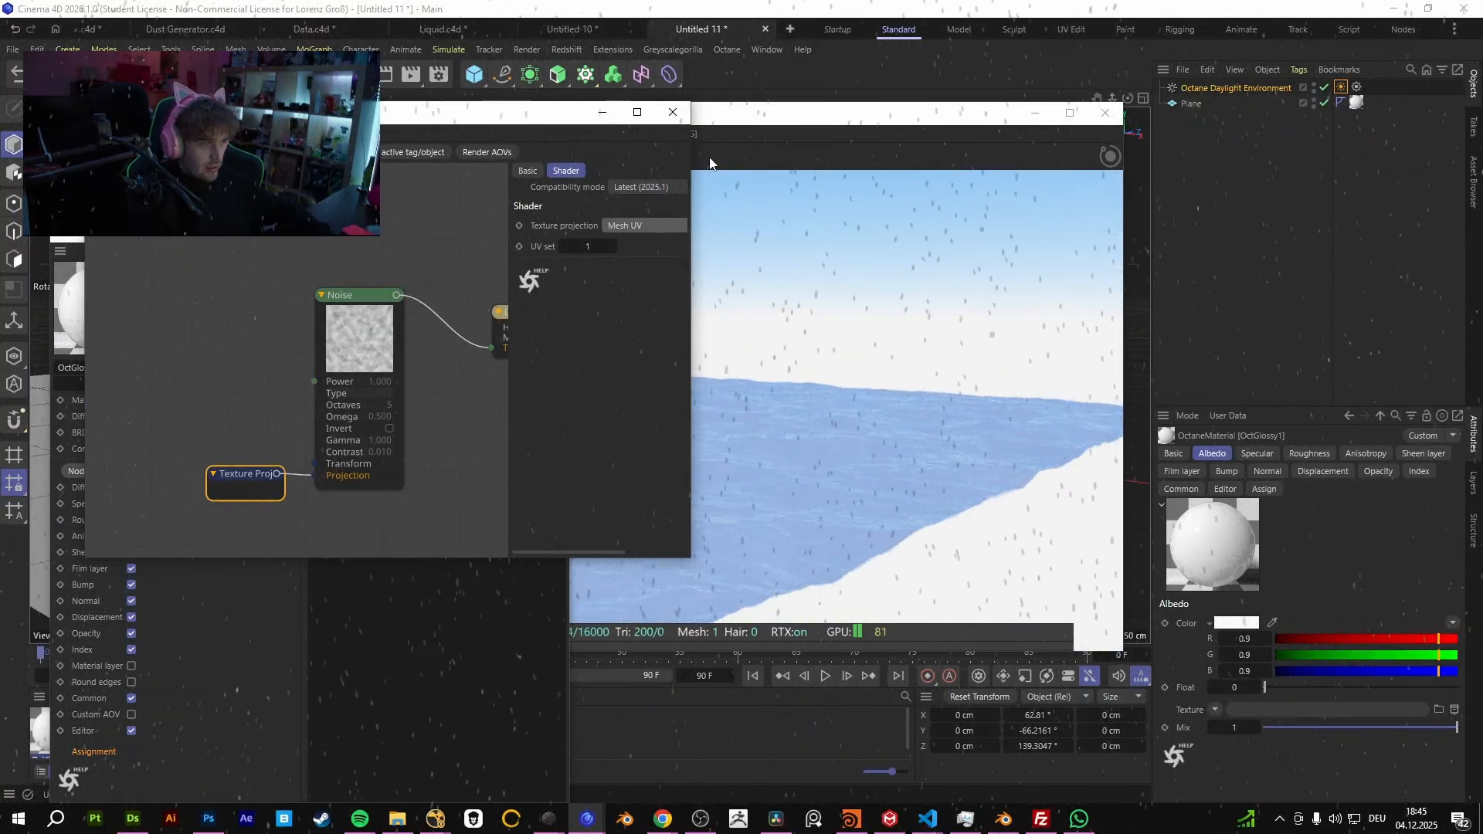
# - Close the Node Editor, the Live Viewer and the material editor
pyautogui.click(673, 113)
pyautogui.click(1106, 113)
pyautogui.click(558, 228)
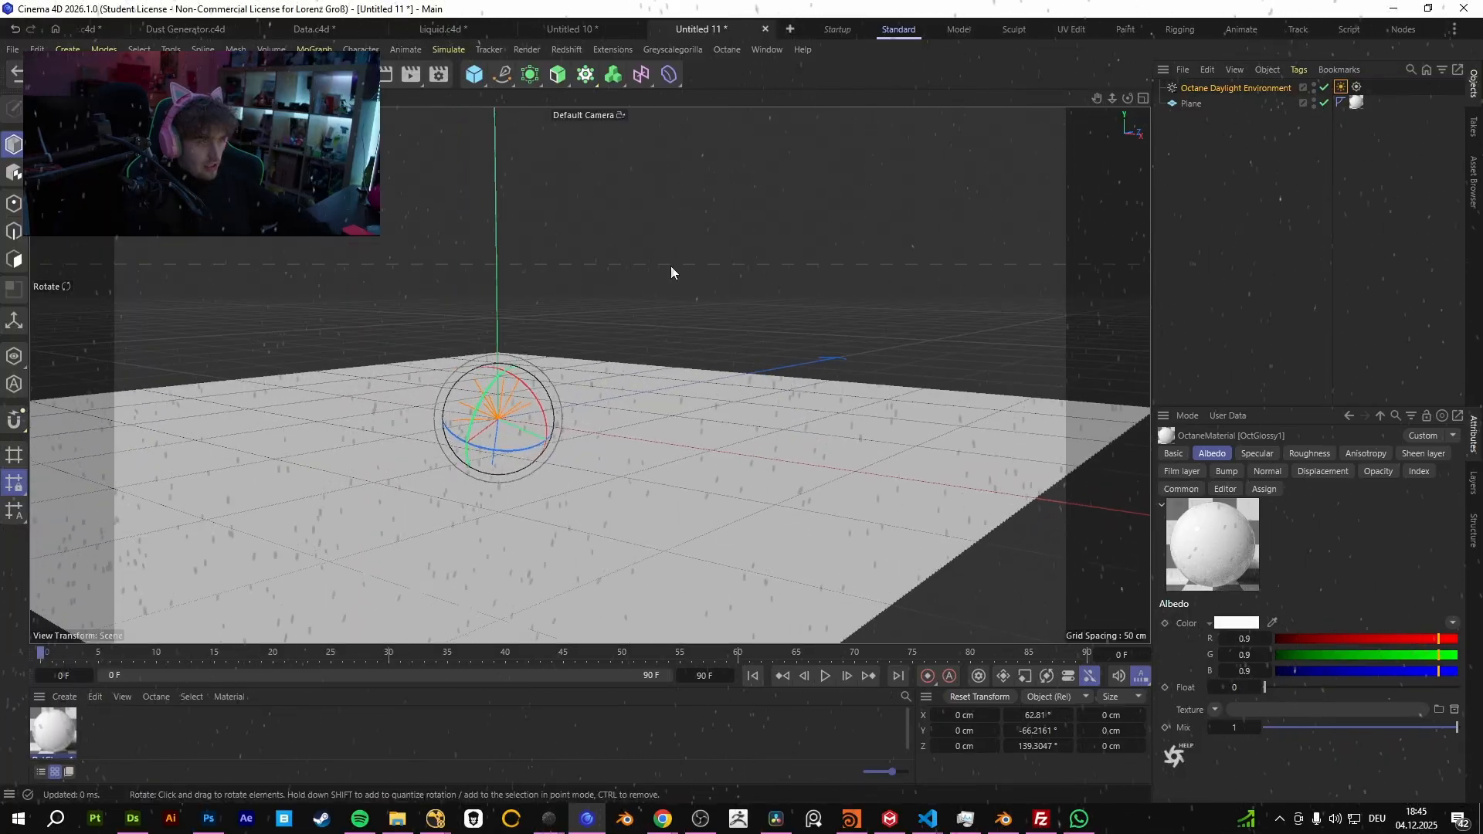
# - Switch to the Untitled 10 project, open the Redshift RenderView and start its interactive render
pyautogui.click(573, 29)
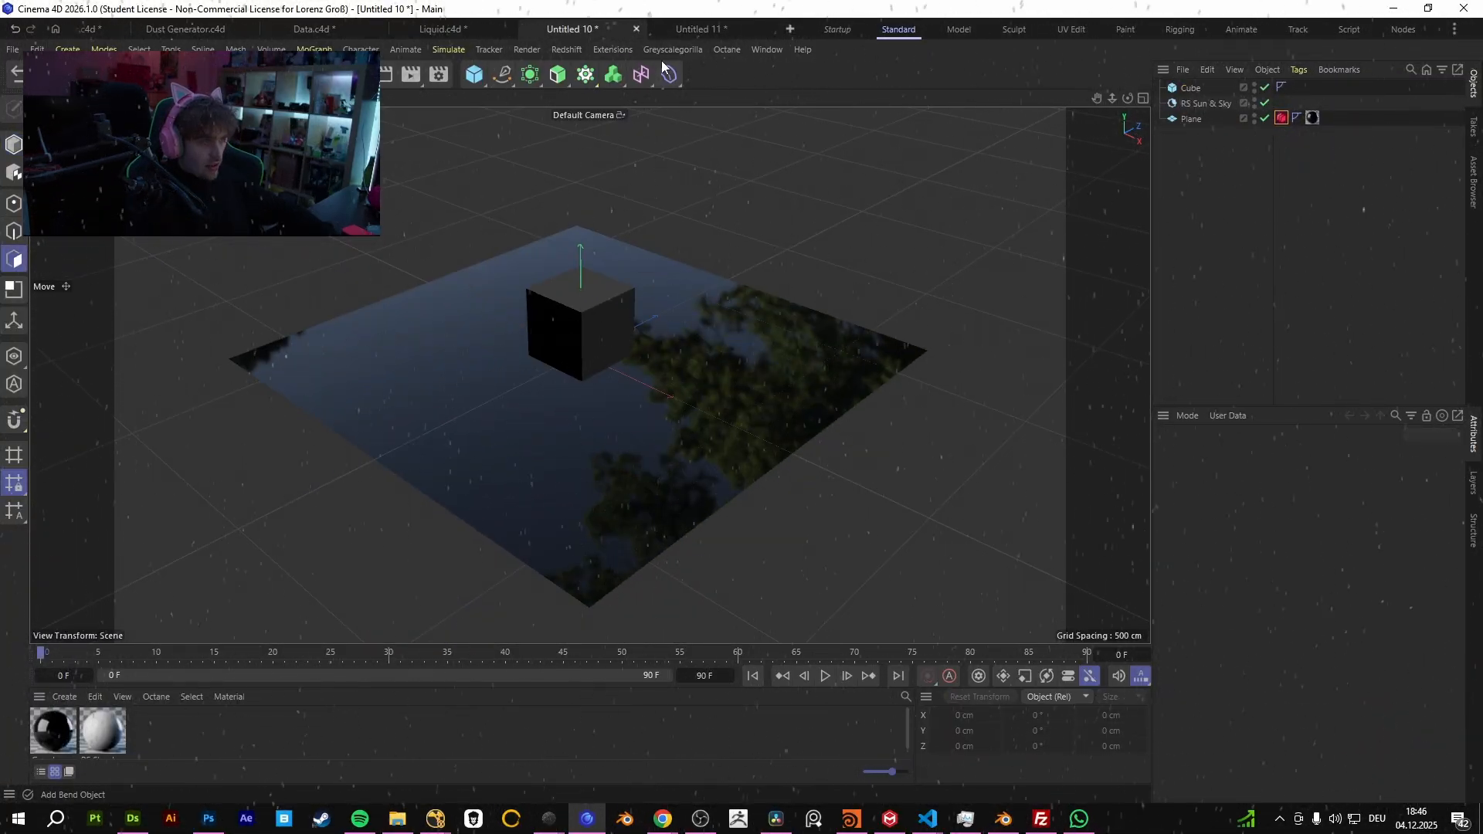
pyautogui.click(671, 49)
pyautogui.moveTo(568, 49)
pyautogui.click(591, 174)
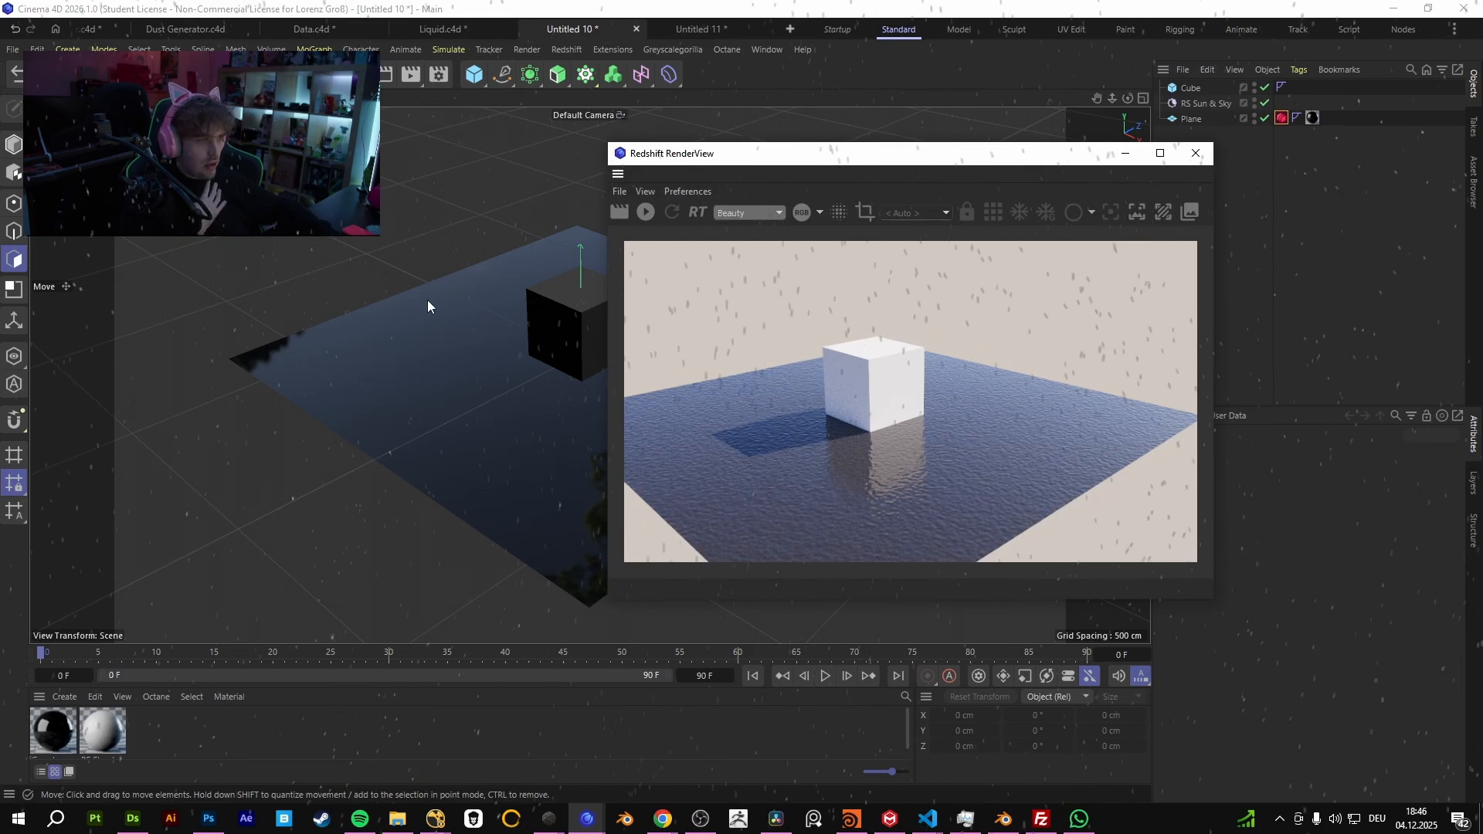
pyautogui.click(647, 212)
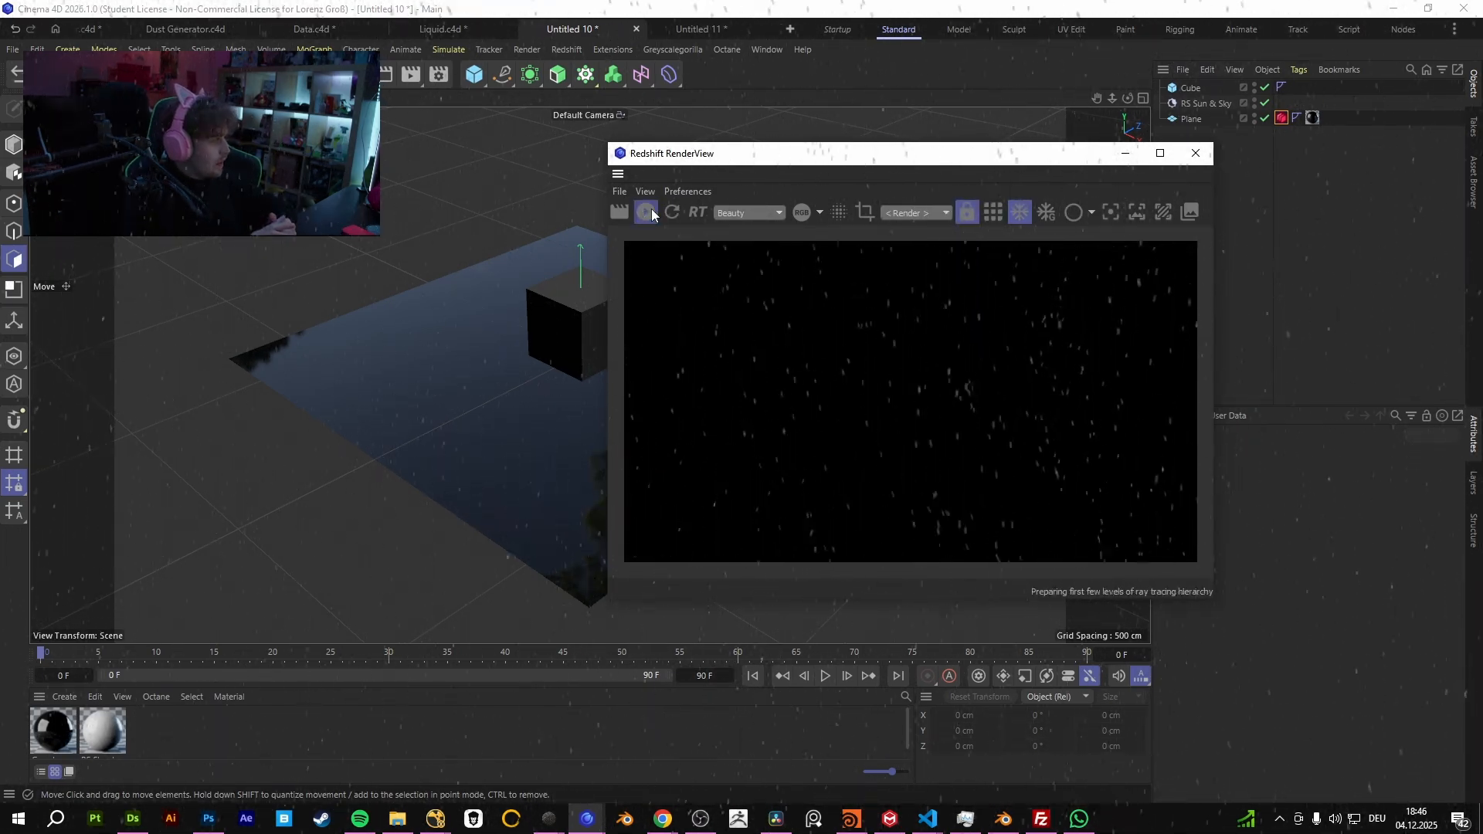